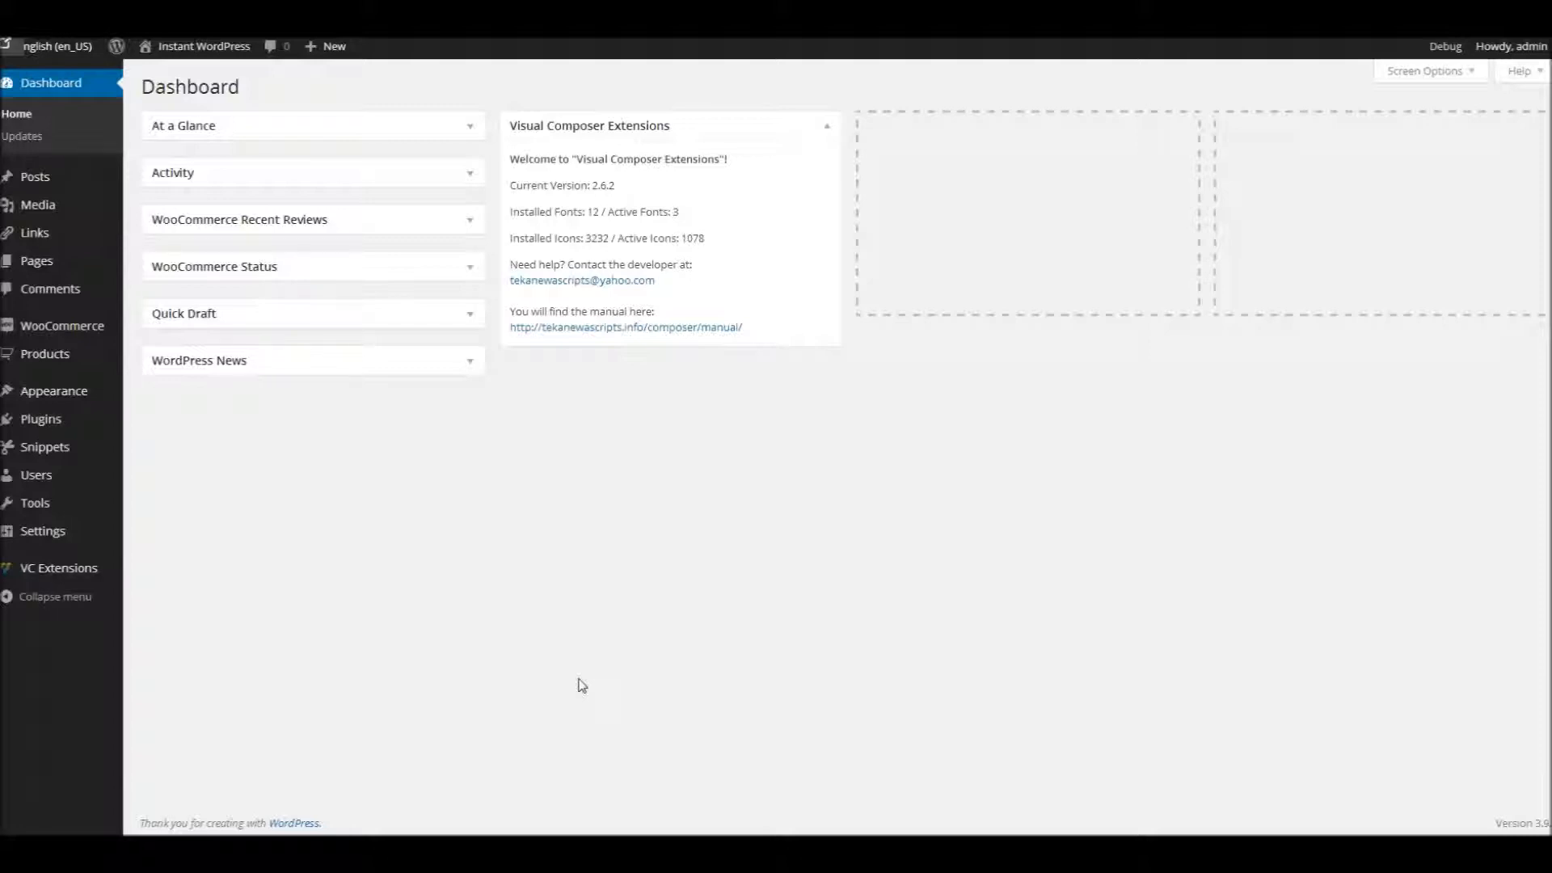
Open the general settings of the Visual Composer Extensions plugin.
{"action": "left_click", "coordinate": [602, 662]}
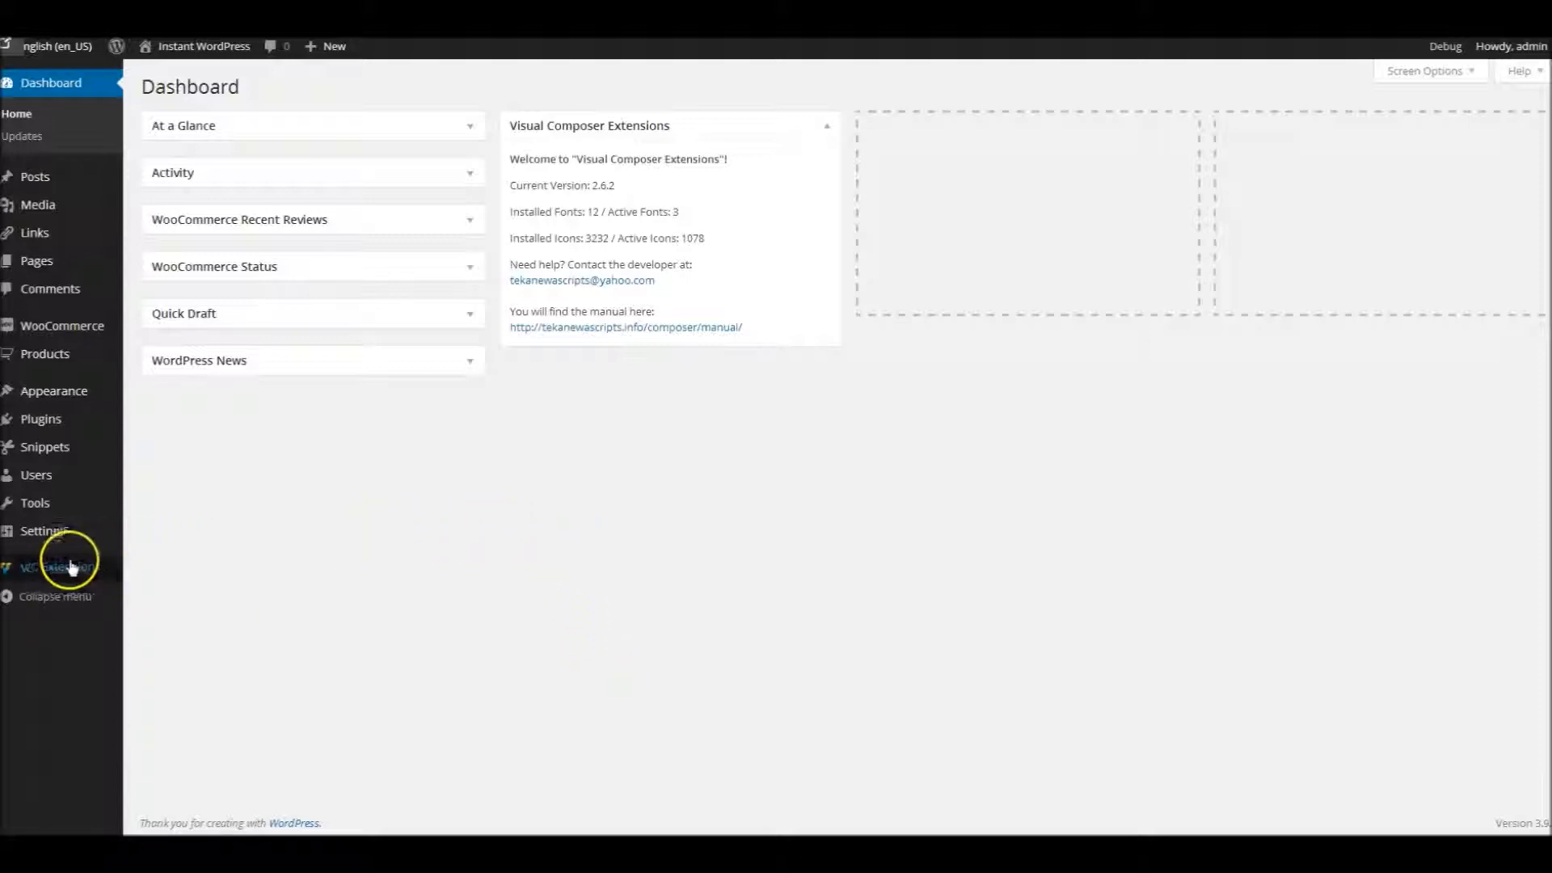
{"action": "mouse_move", "coordinate": [72, 567]}
{"action": "left_click", "coordinate": [153, 572]}
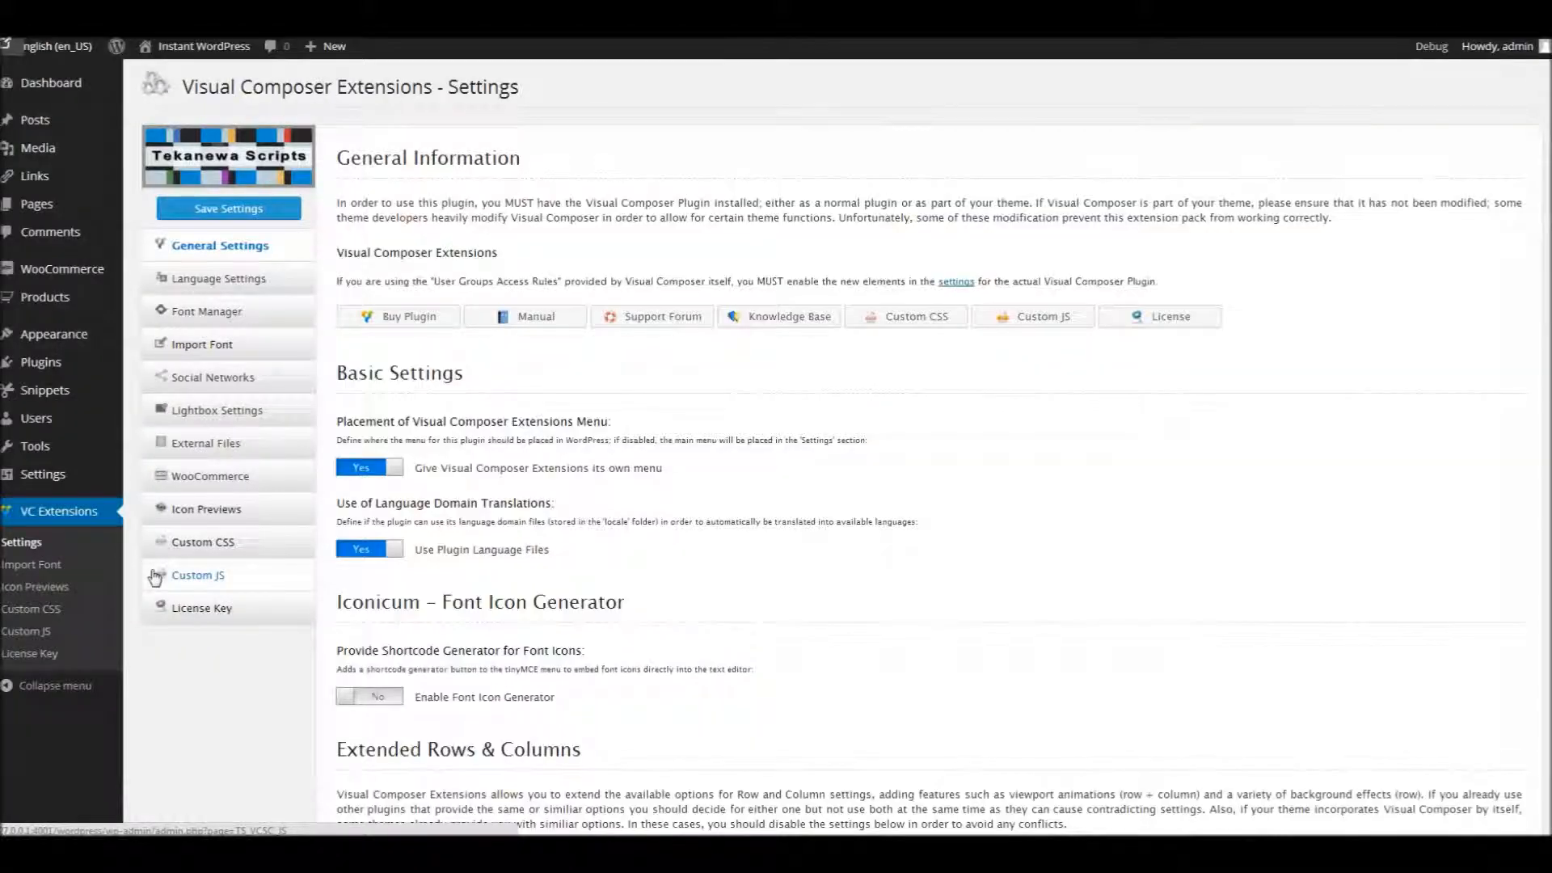
{"action": "left_click", "coordinate": [219, 252]}
{"action": "left_click", "coordinate": [248, 253]}
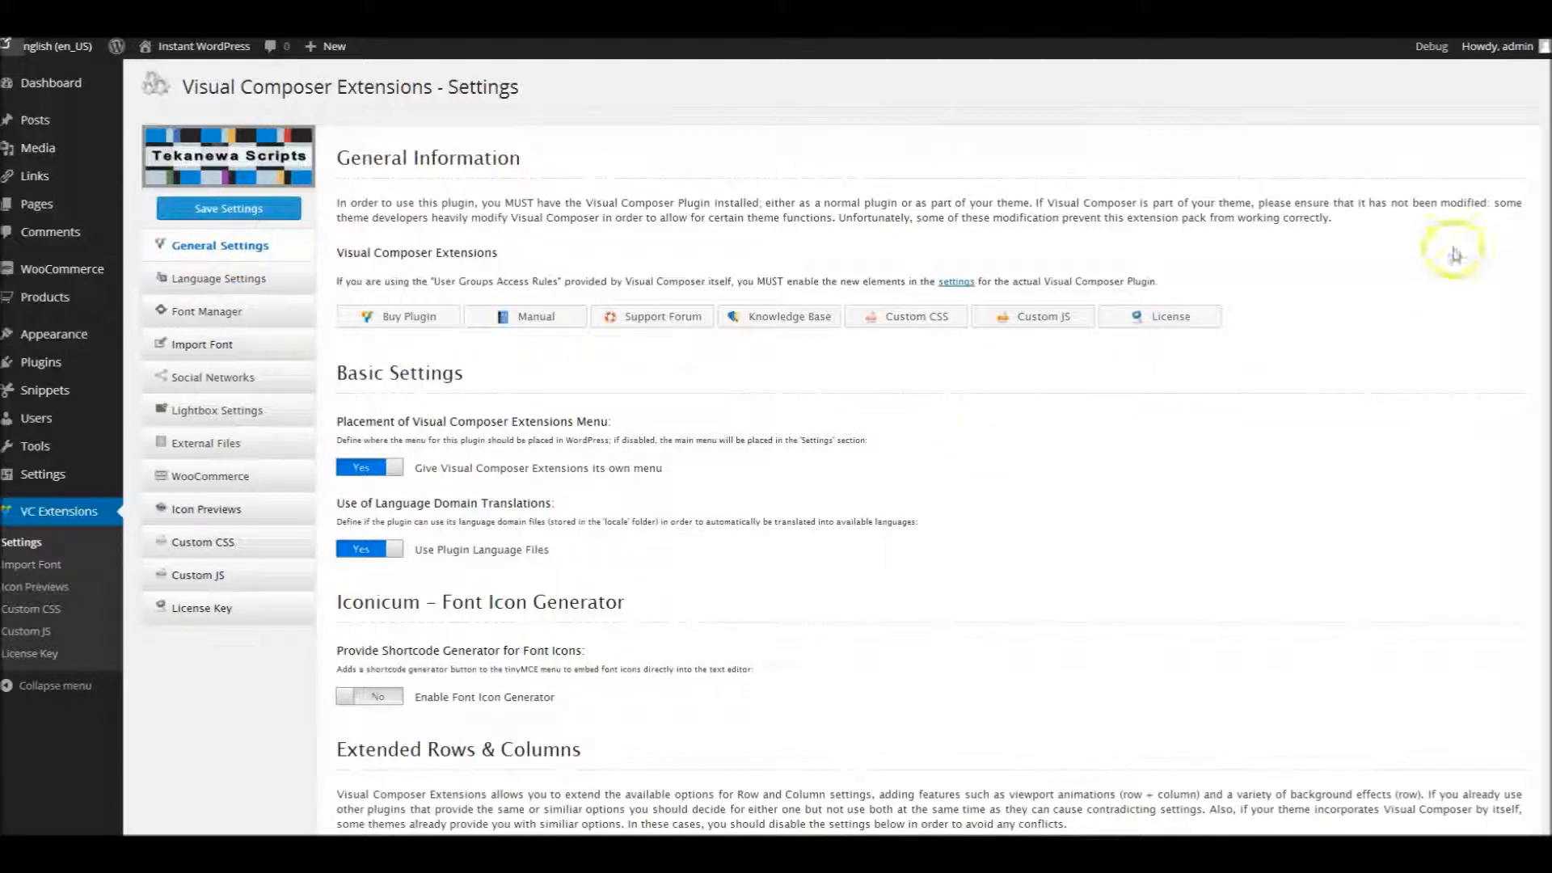
Enable the "VC Team", "VC Testimonials" and "VC Skillsets" custom post types in the general settings.
{"action": "scroll", "coordinate": [1536, 170], "scroll_direction": "down", "scroll_amount": 2}
{"action": "scroll", "coordinate": [1526, 434], "scroll_direction": "down", "scroll_amount": 10}
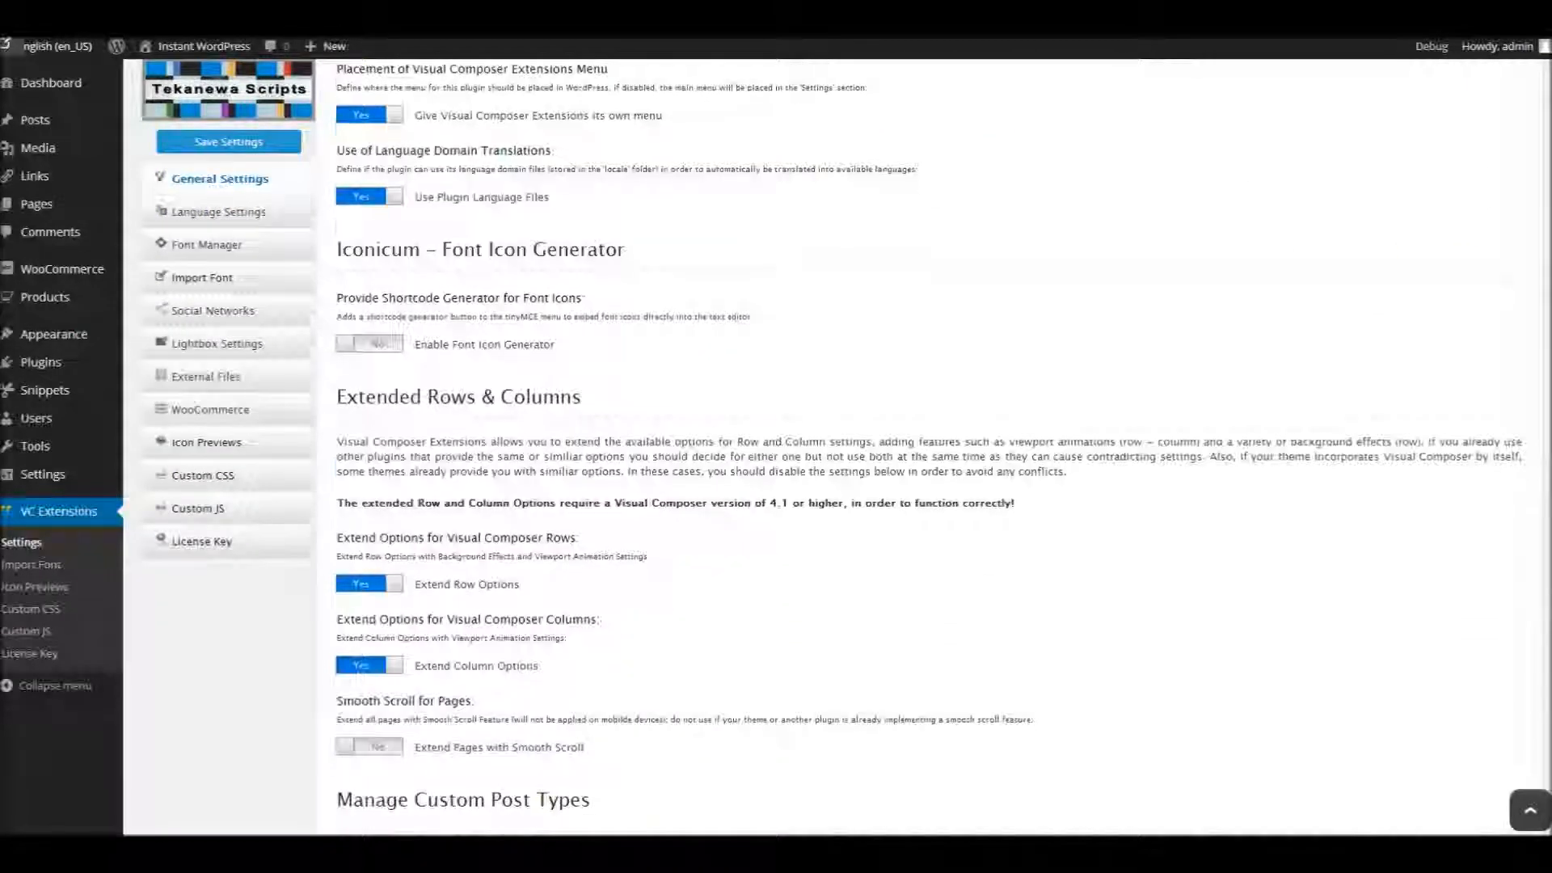
{"action": "scroll", "coordinate": [1525, 434], "scroll_direction": "down", "scroll_amount": 2}
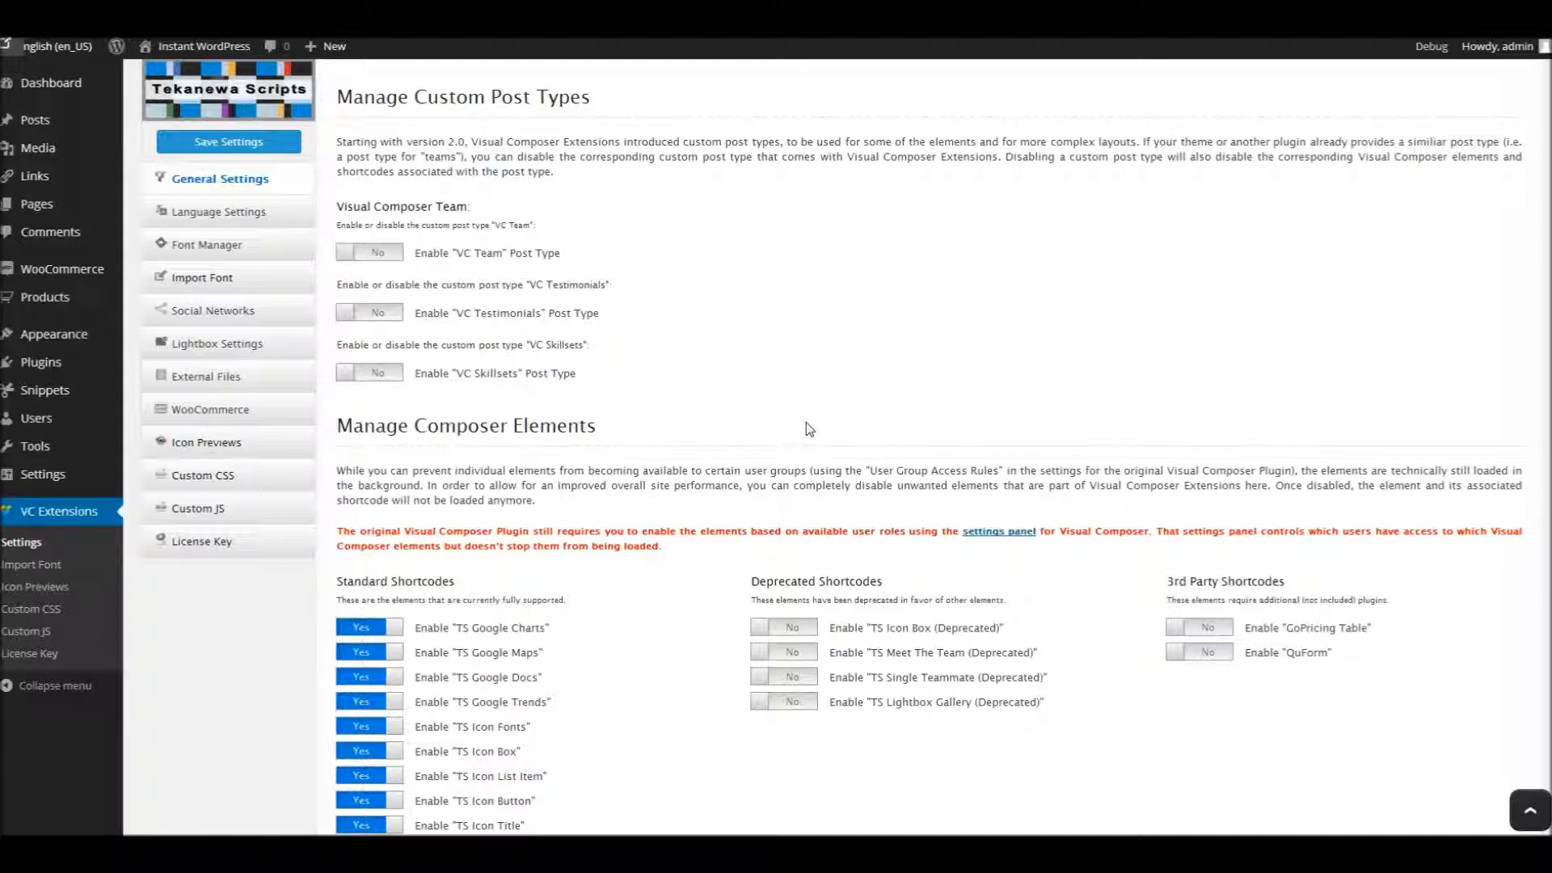
{"action": "left_click", "coordinate": [374, 254]}
{"action": "left_click", "coordinate": [377, 318]}
{"action": "left_click", "coordinate": [375, 373]}
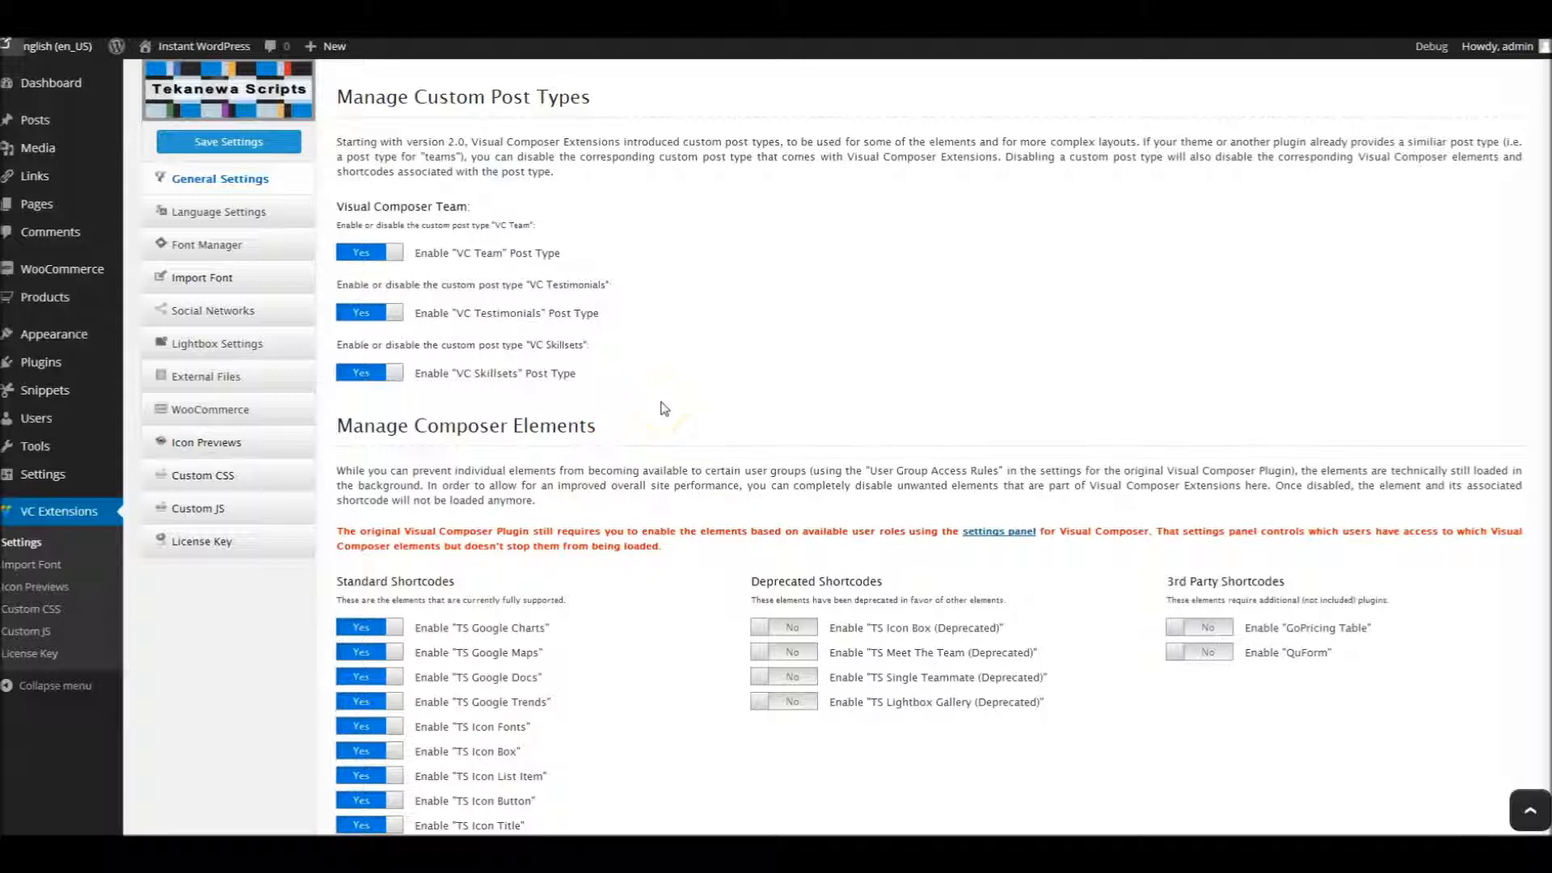
Save the Visual Composer Extensions settings and dismiss the confirmation message.
{"action": "left_click", "coordinate": [219, 144]}
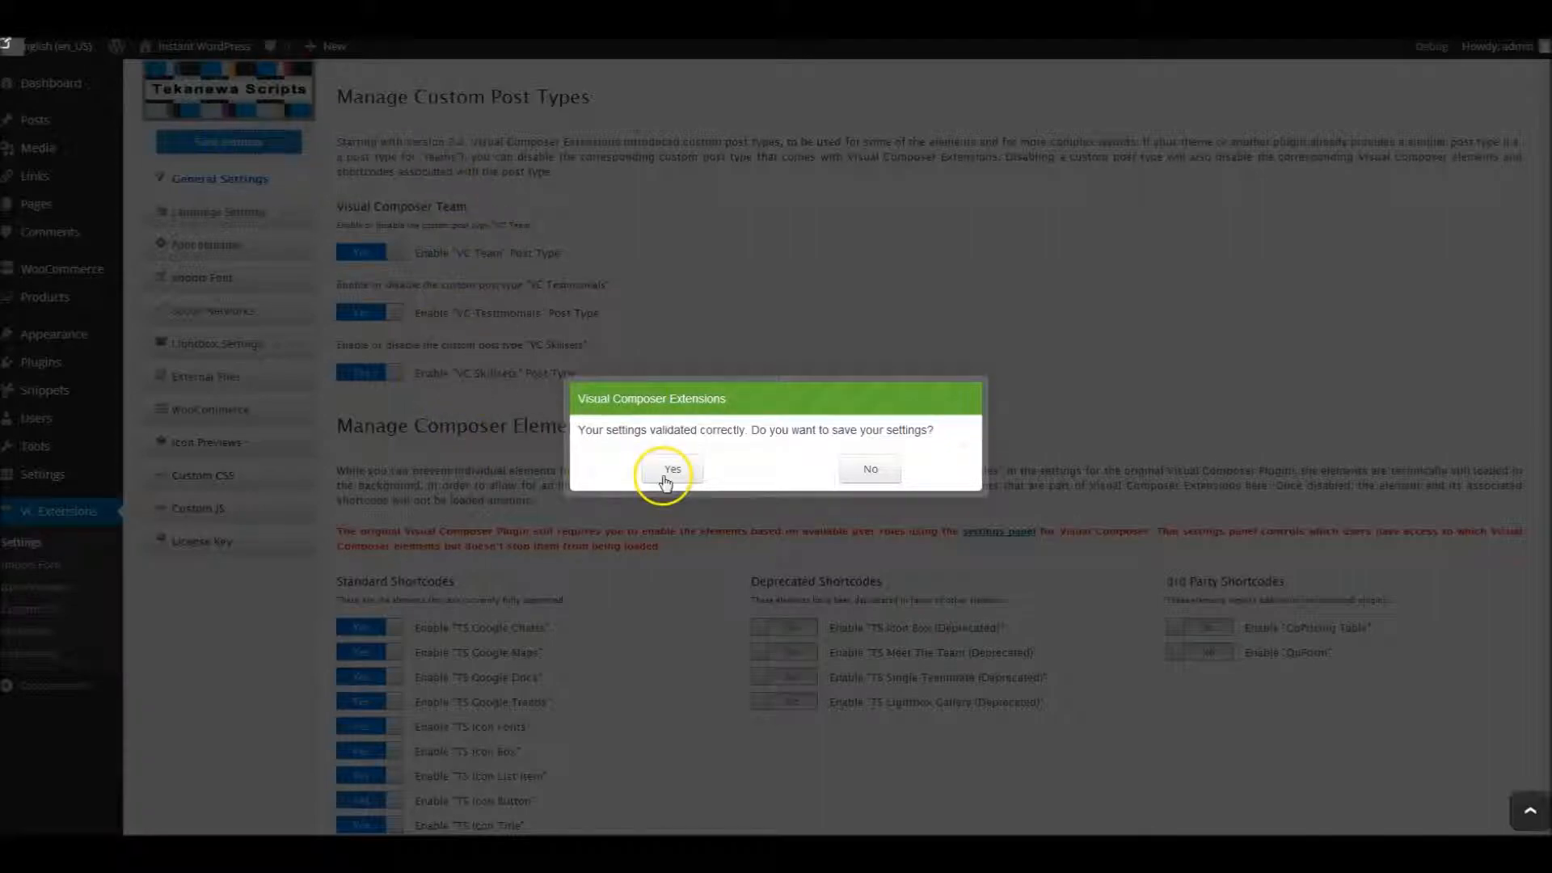
{"action": "left_click", "coordinate": [685, 470]}
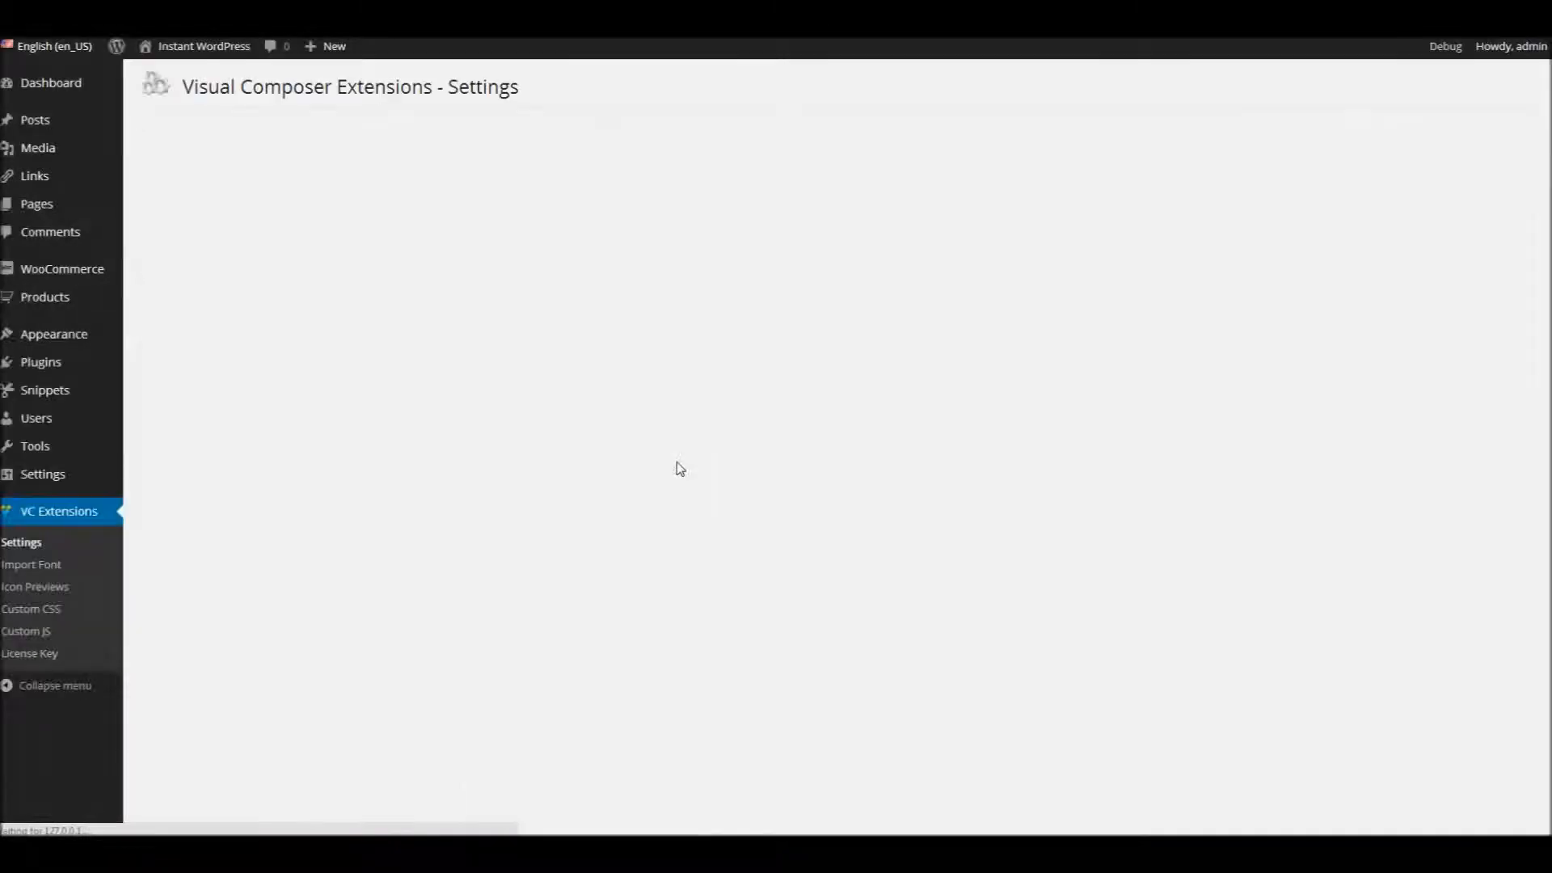
{"action": "left_click", "coordinate": [676, 454]}
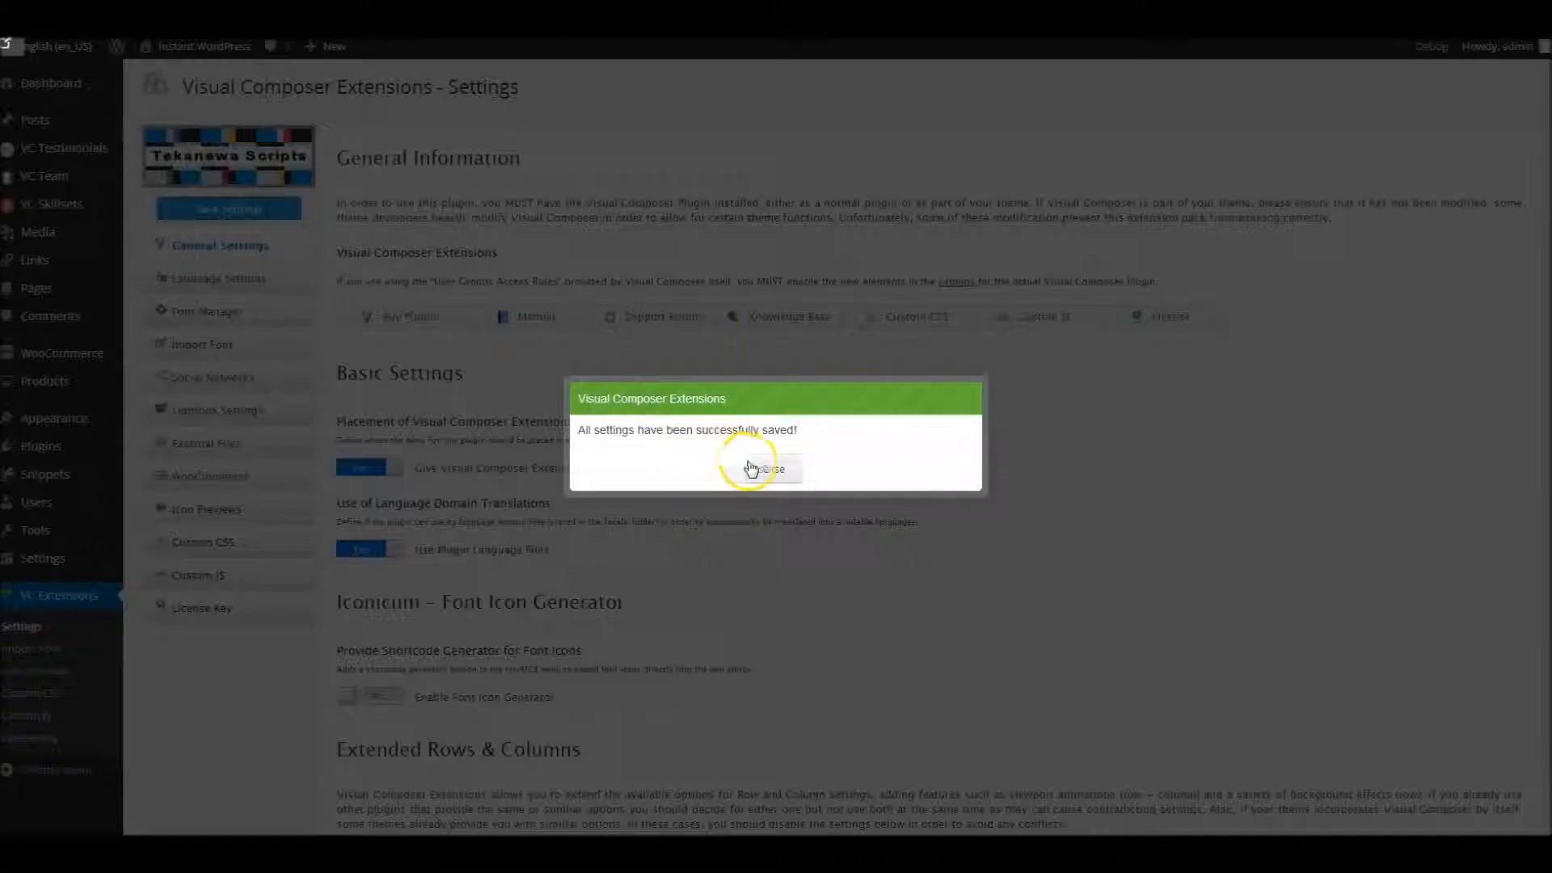
{"action": "left_click", "coordinate": [749, 467]}
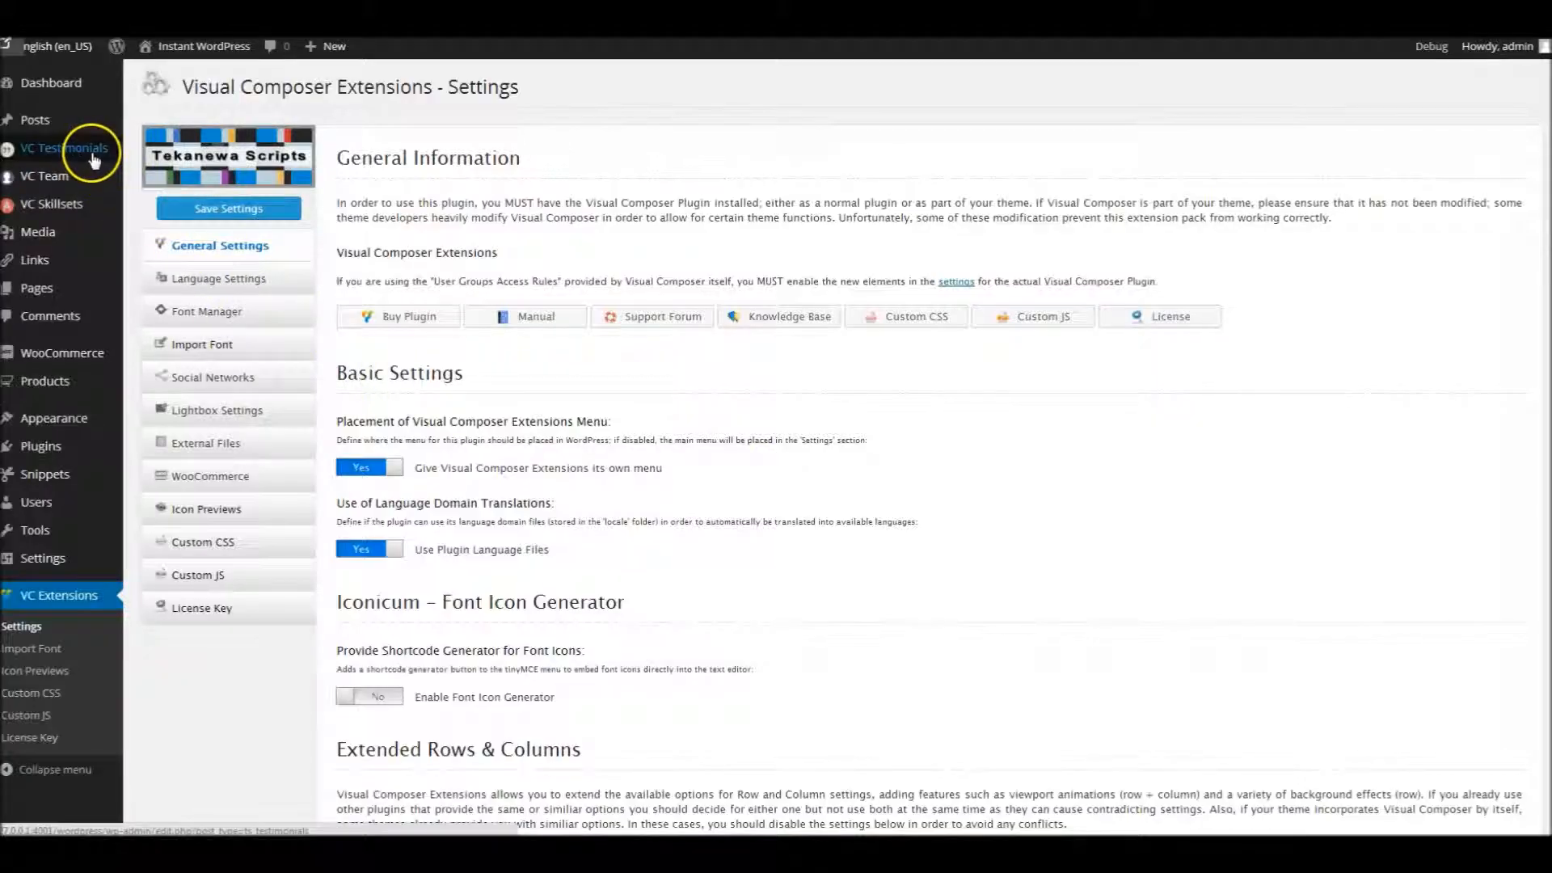
Open the overview list of VC Testimonials.
{"action": "mouse_move", "coordinate": [65, 210]}
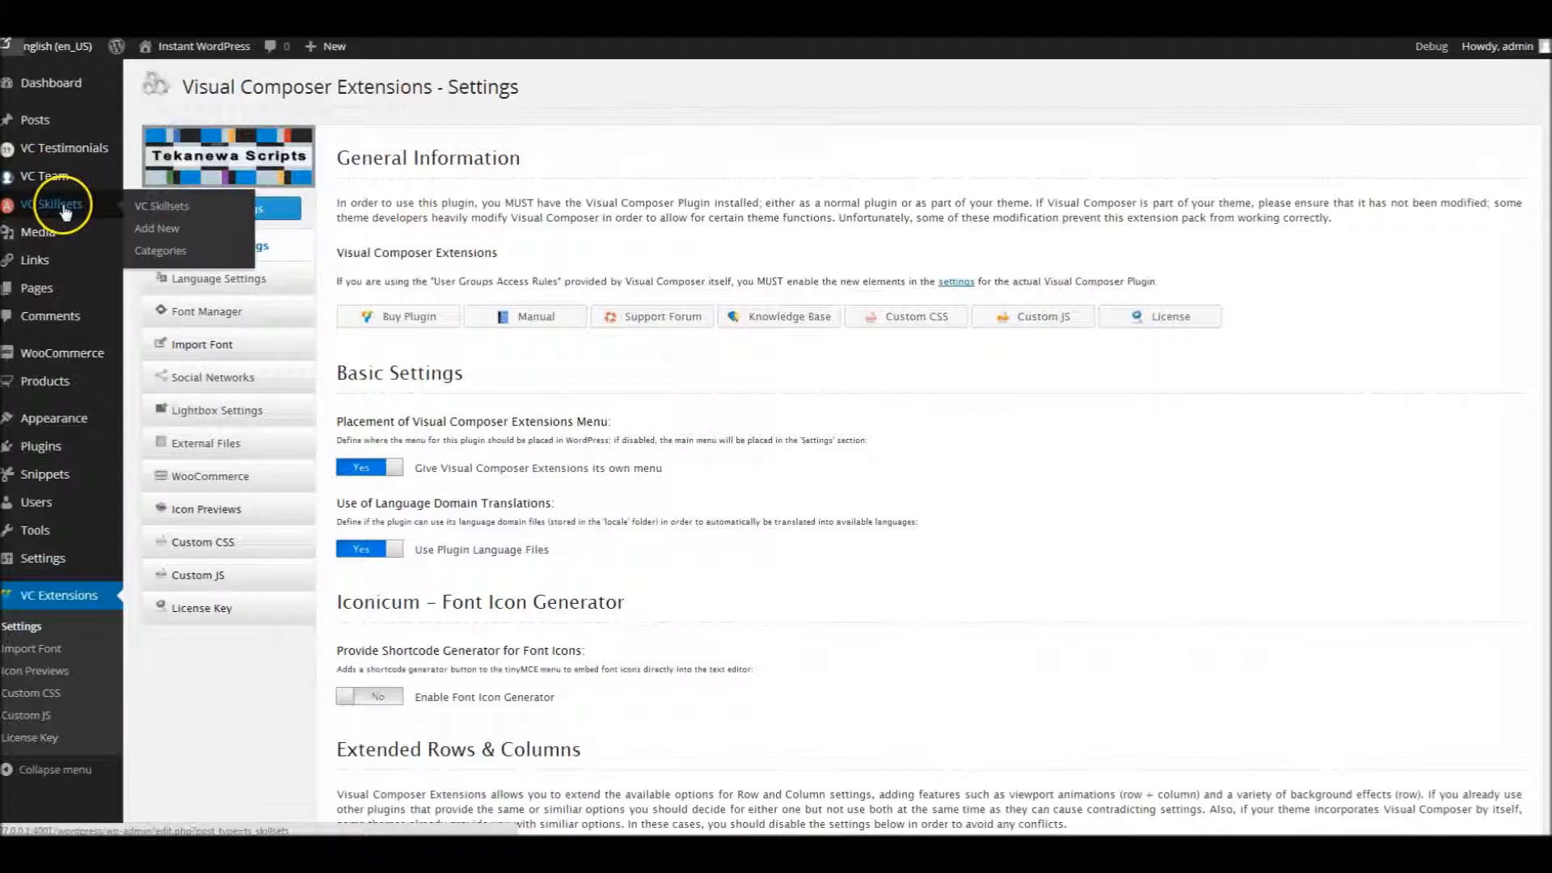
{"action": "mouse_move", "coordinate": [67, 156]}
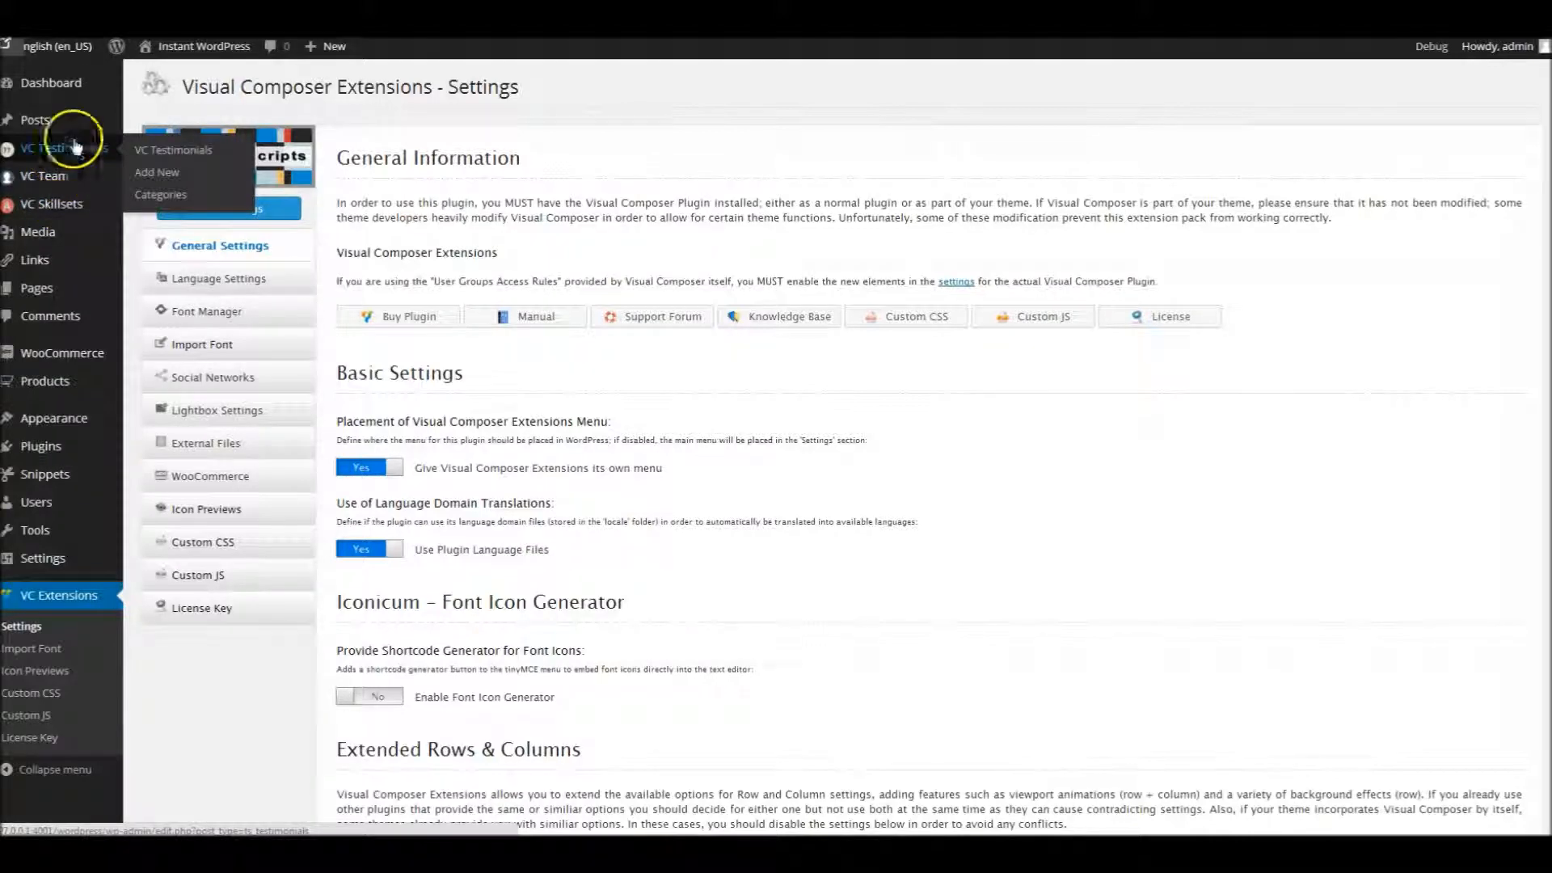
{"action": "left_click", "coordinate": [67, 156]}
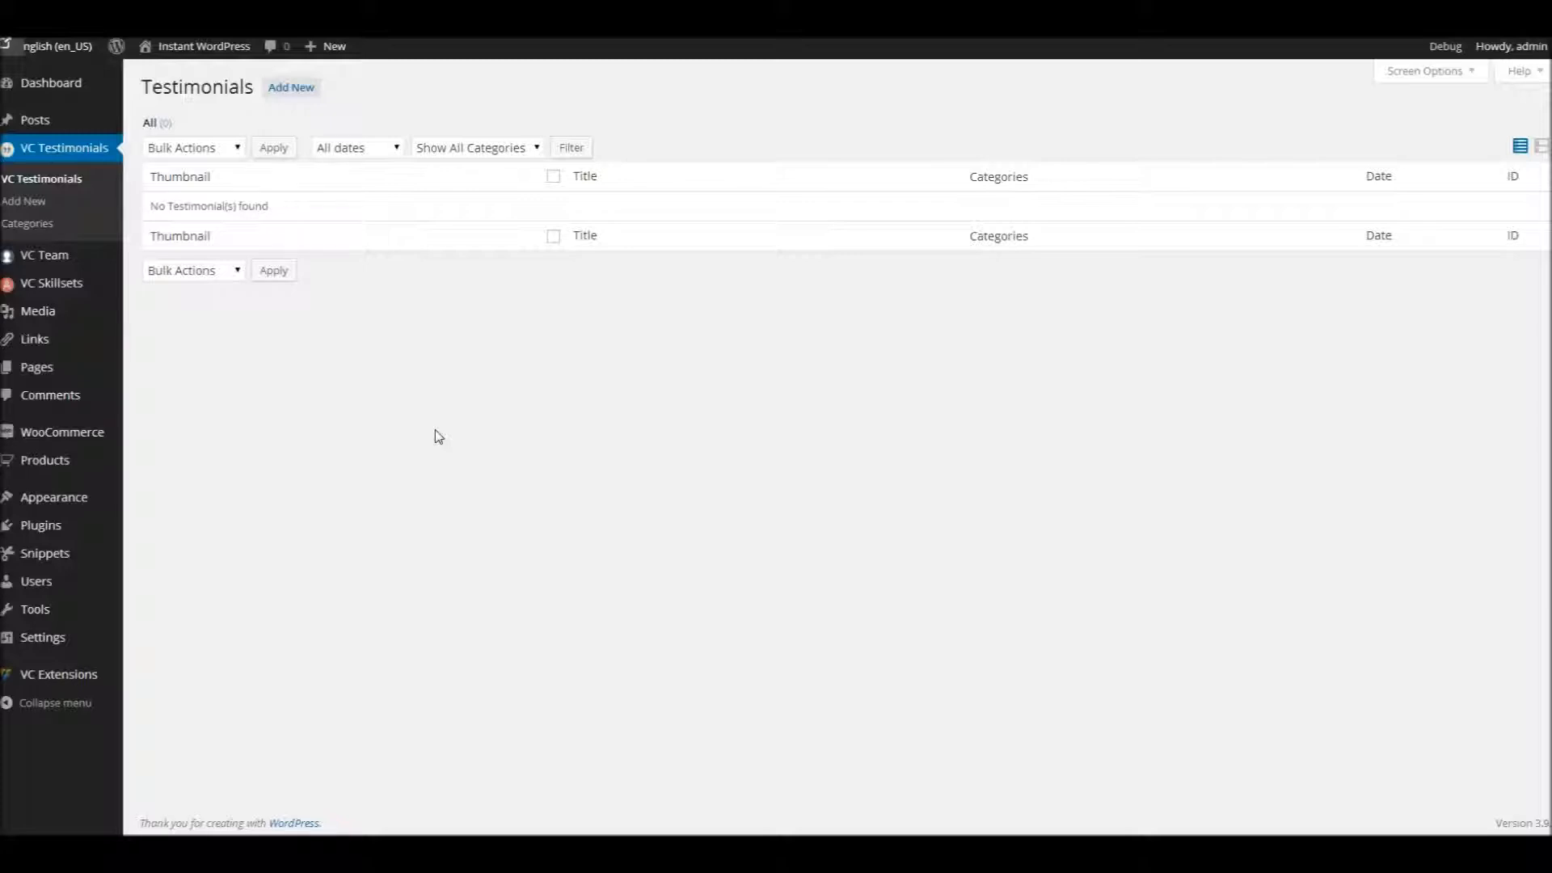
{"action": "left_click", "coordinate": [450, 433]}
{"action": "left_click", "coordinate": [477, 346]}
Add a testimonial category named "Ancient Worlds", leaving its slug and description empty.
{"action": "left_click", "coordinate": [49, 226]}
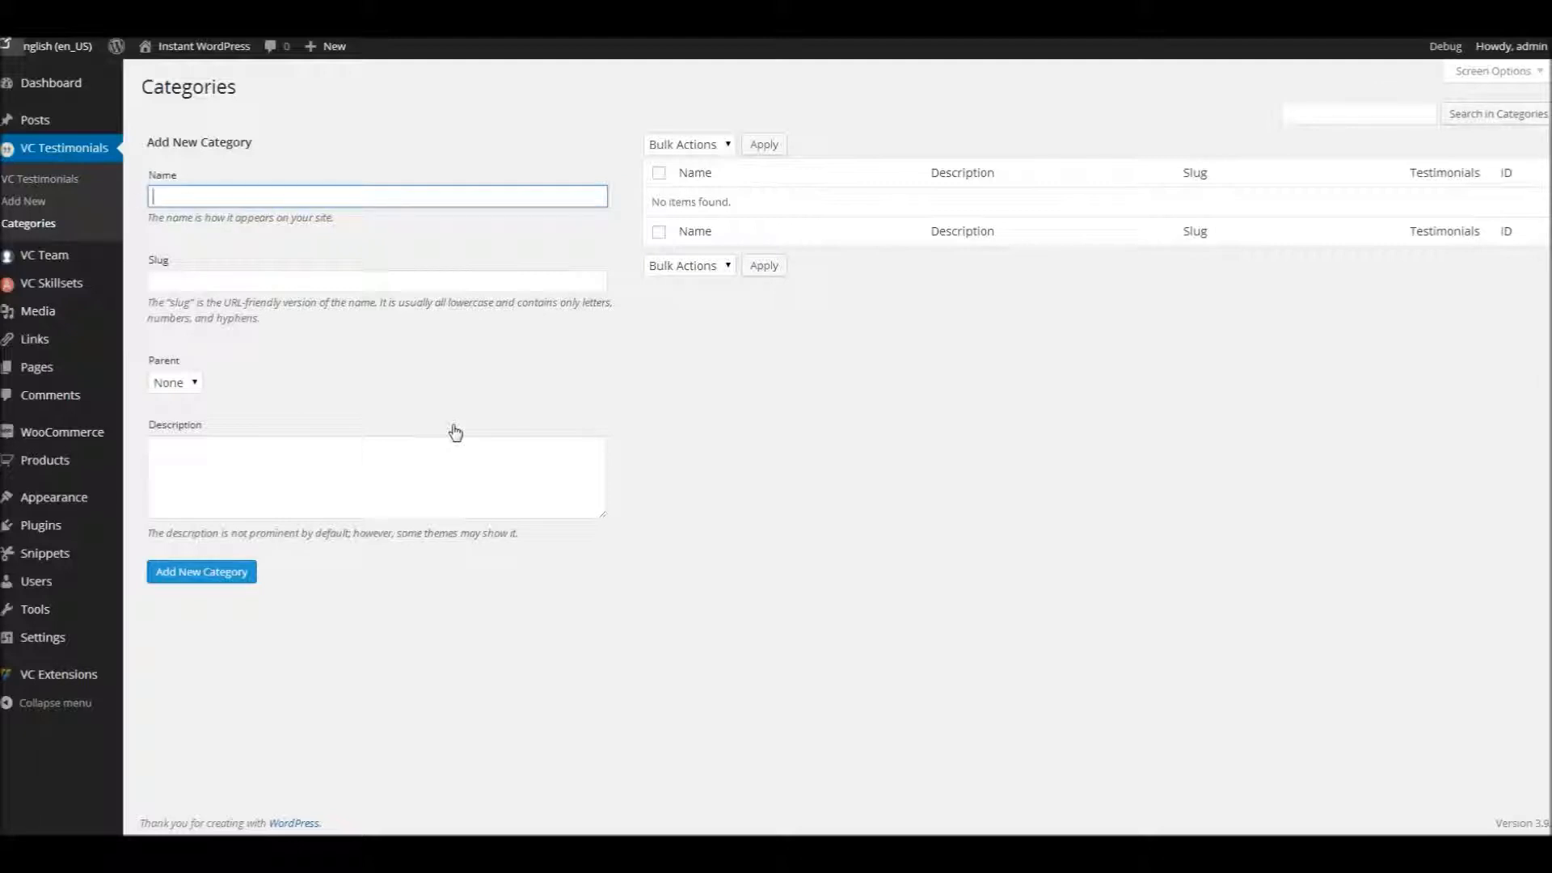
{"action": "type", "text": "Ancient Worlds"}
{"action": "left_click", "coordinate": [312, 280]}
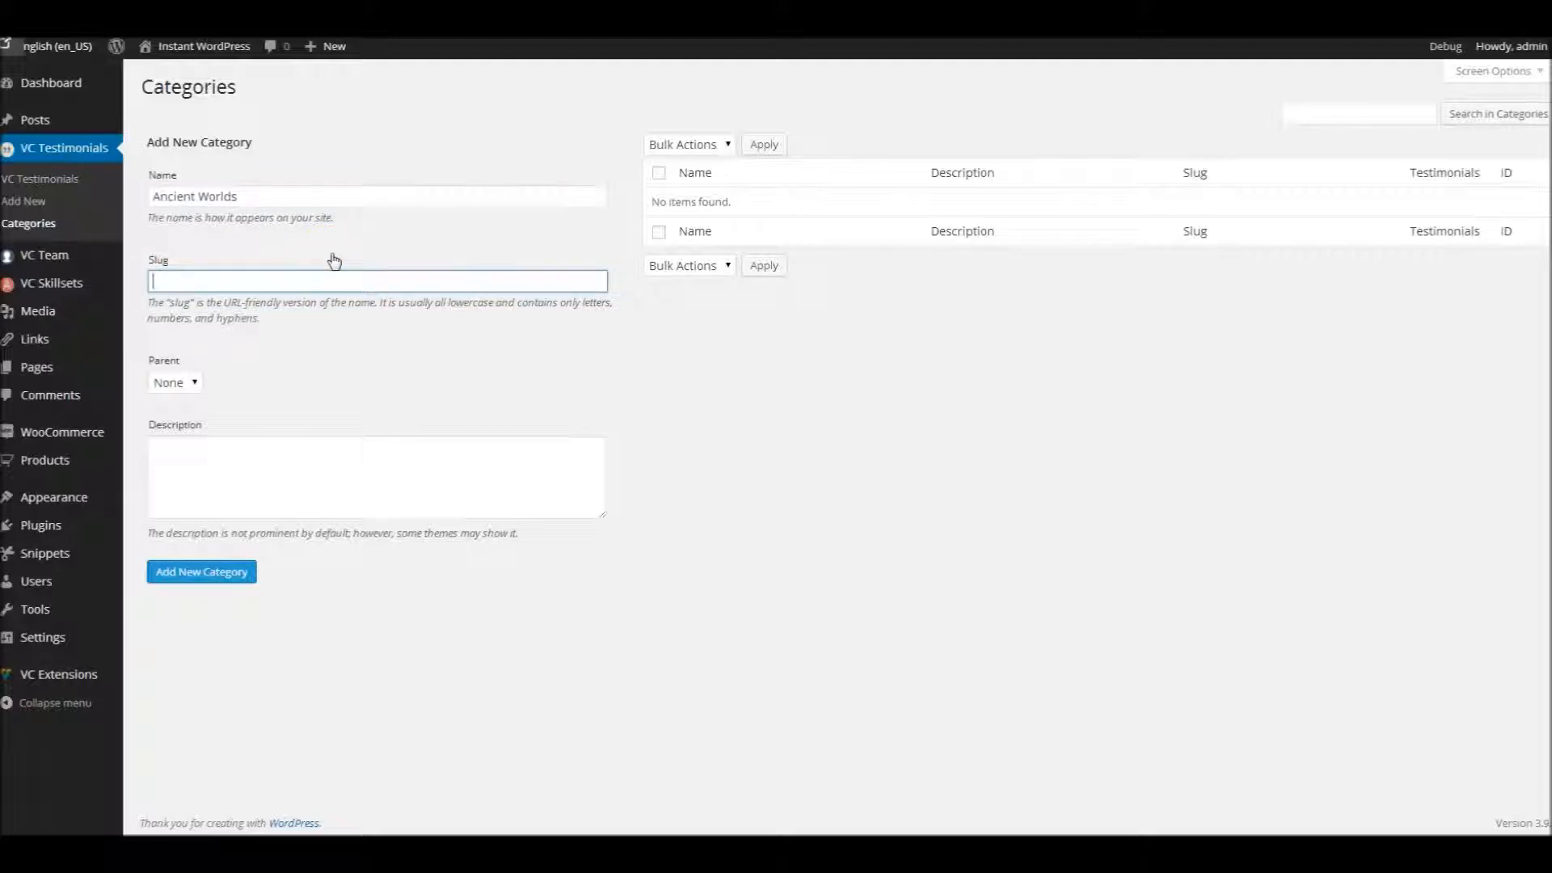
{"action": "left_click", "coordinate": [388, 456]}
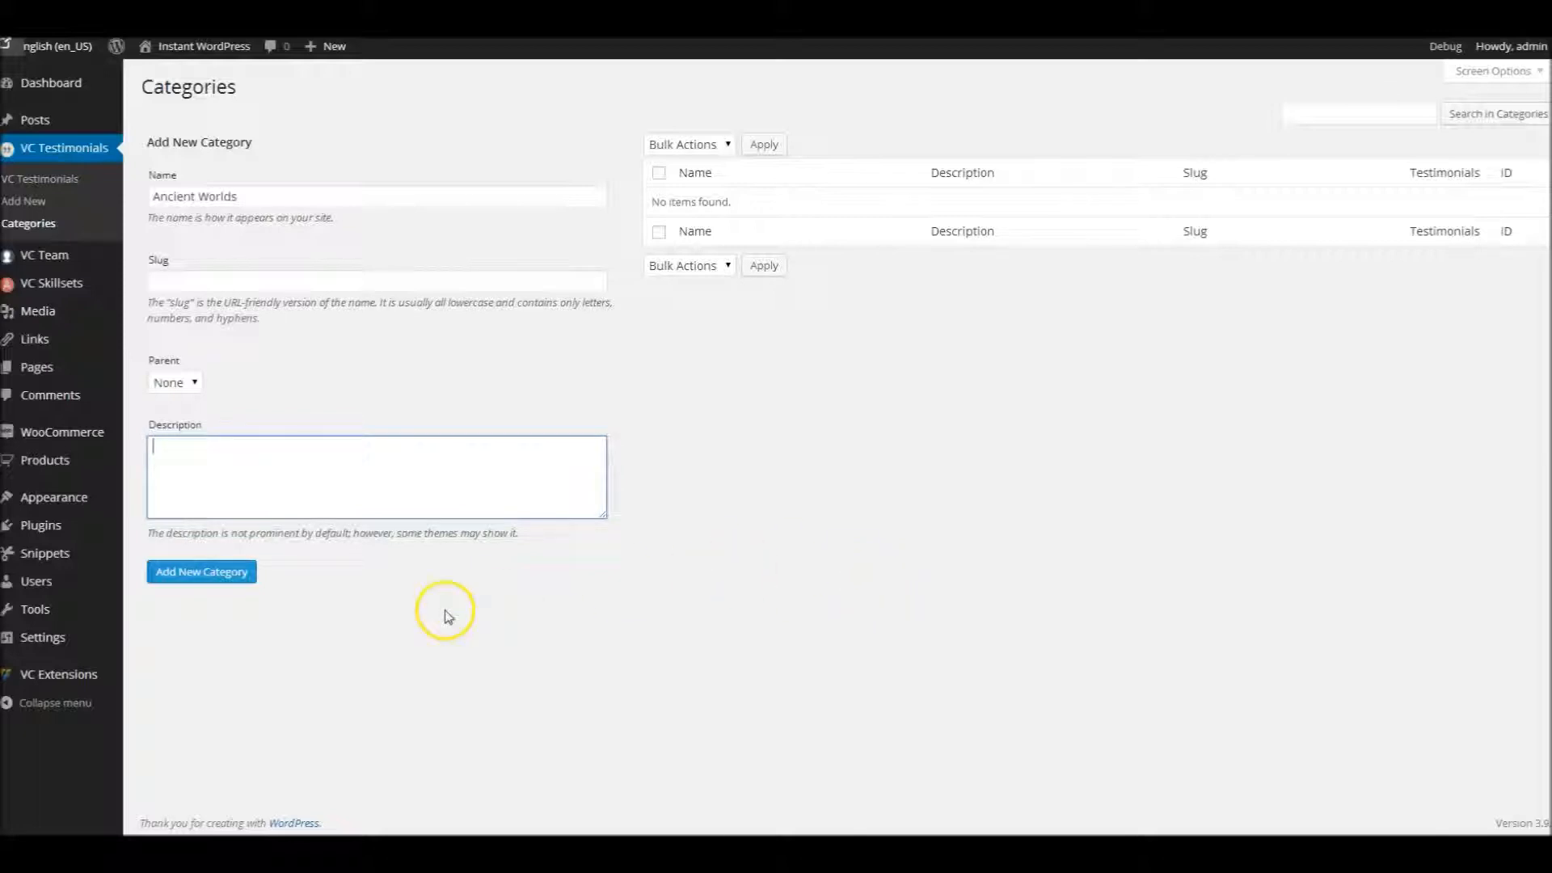
{"action": "left_click", "coordinate": [223, 579]}
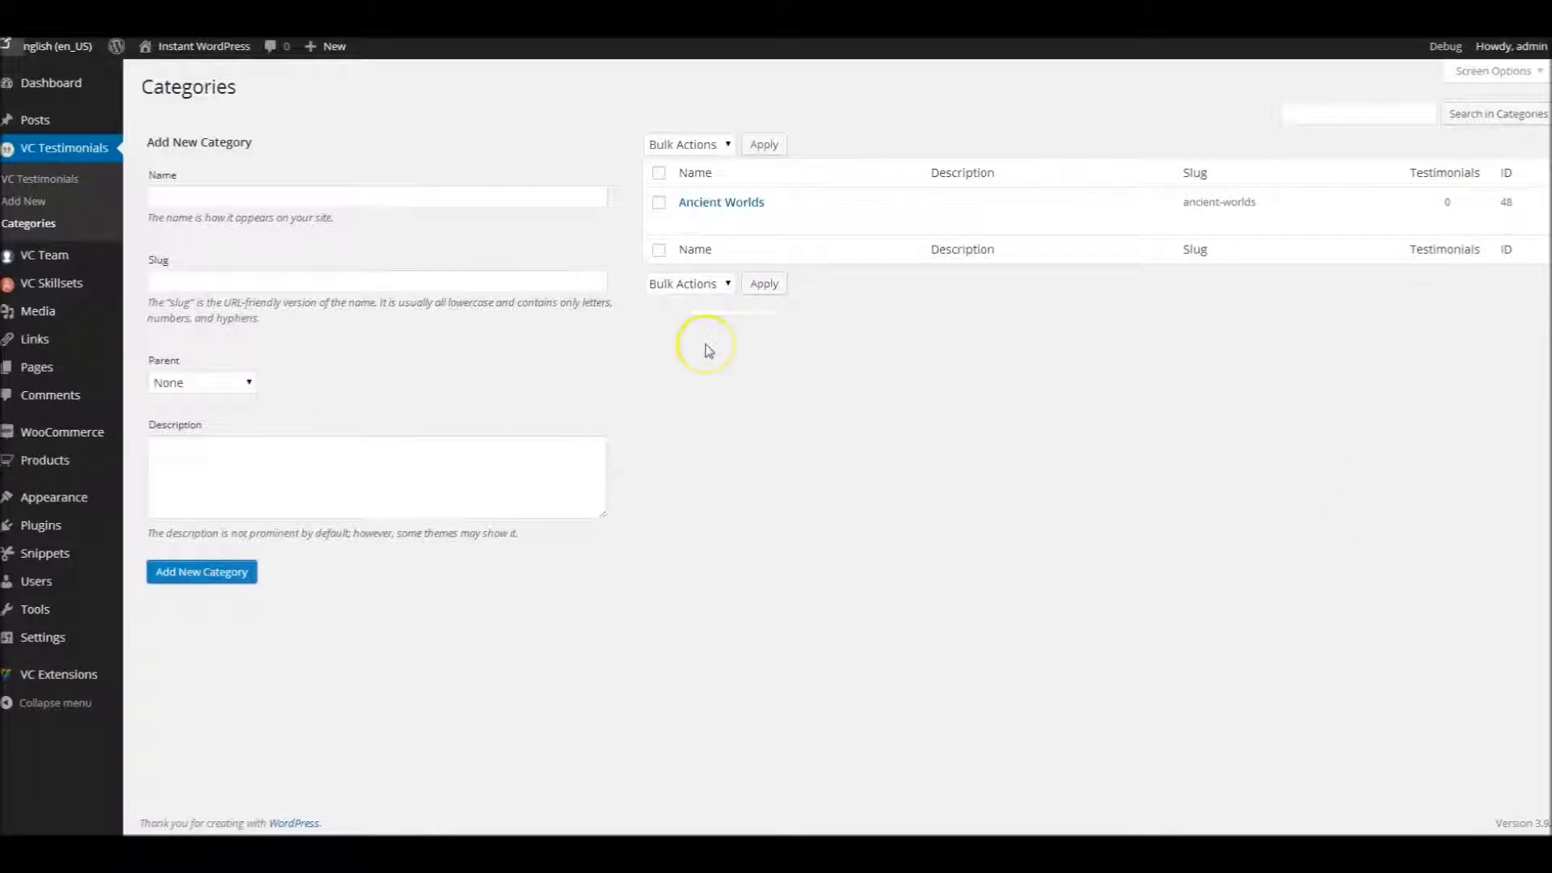
Add a second testimonial category named "Middle Ages".
{"action": "left_click", "coordinate": [420, 212]}
{"action": "type", "text": "Mi"}
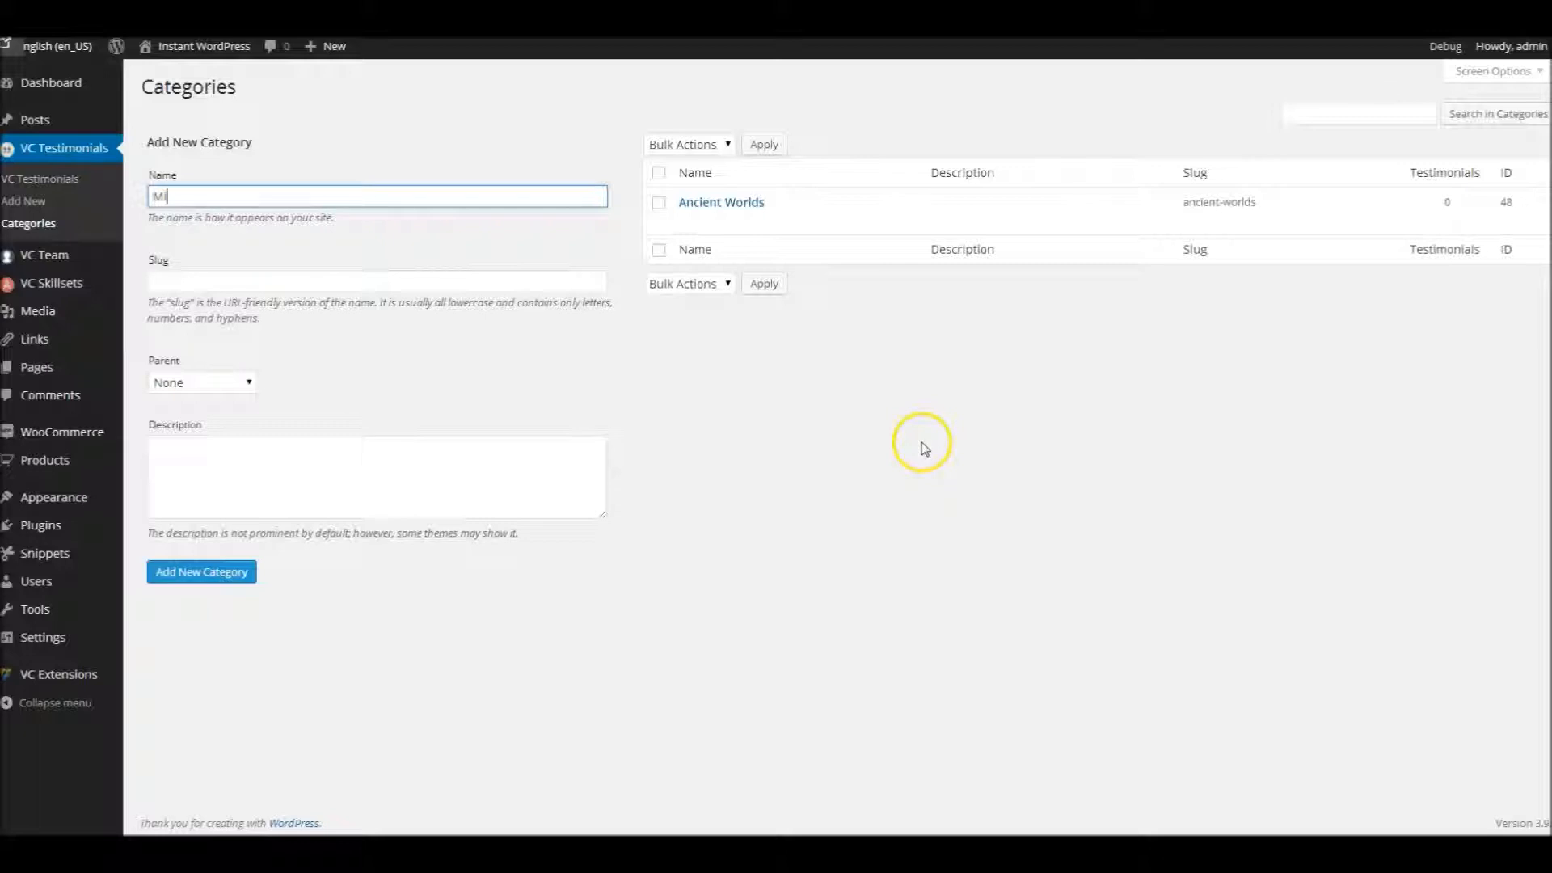
{"action": "type", "text": "ddle Ages"}
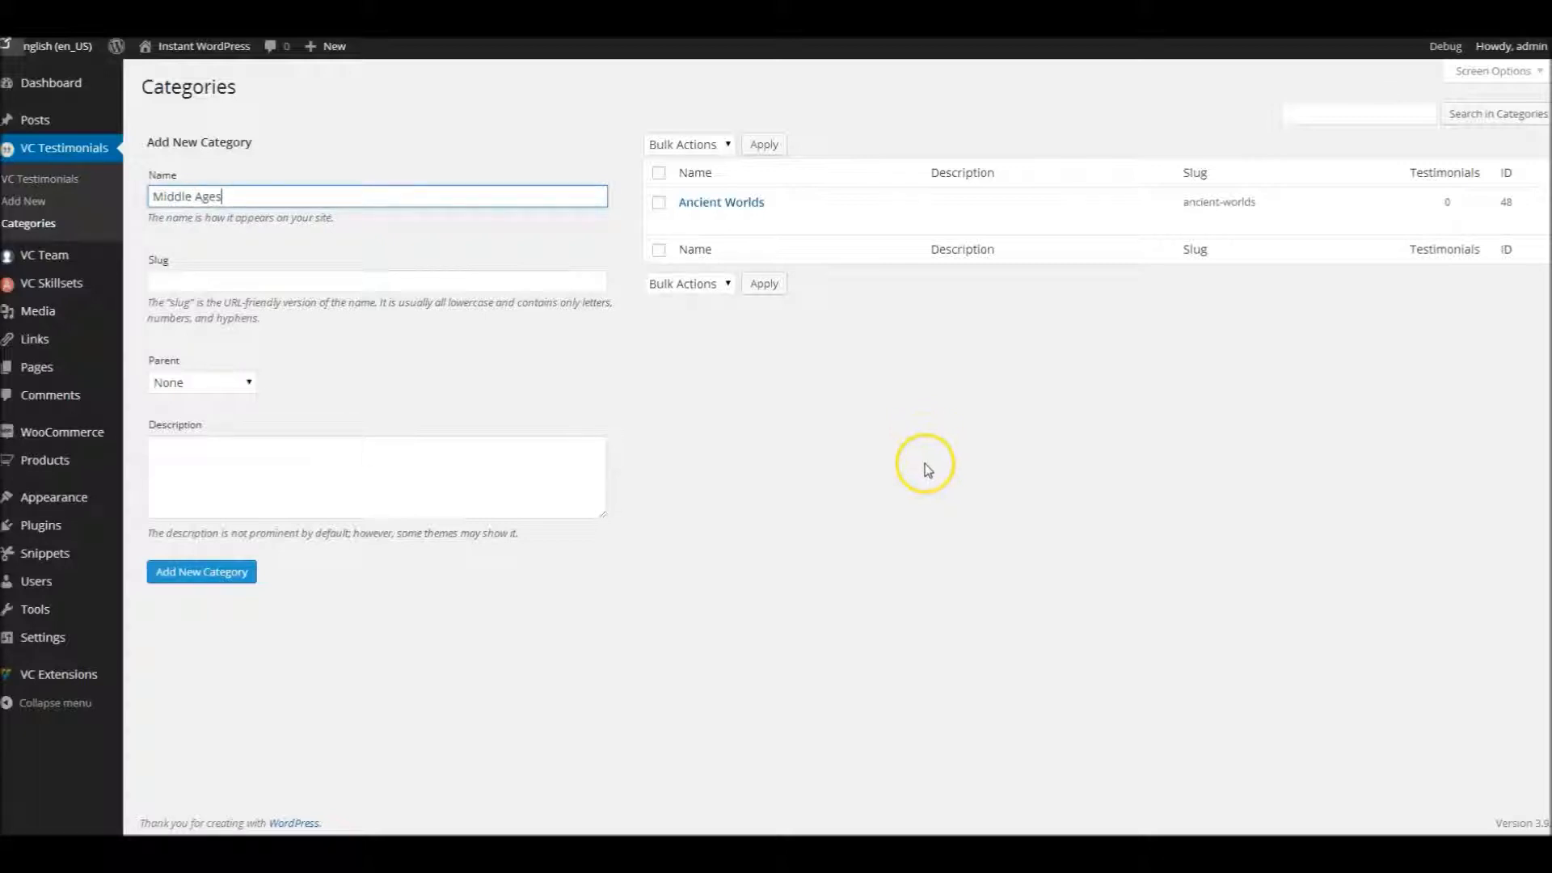
{"action": "left_click", "coordinate": [234, 575]}
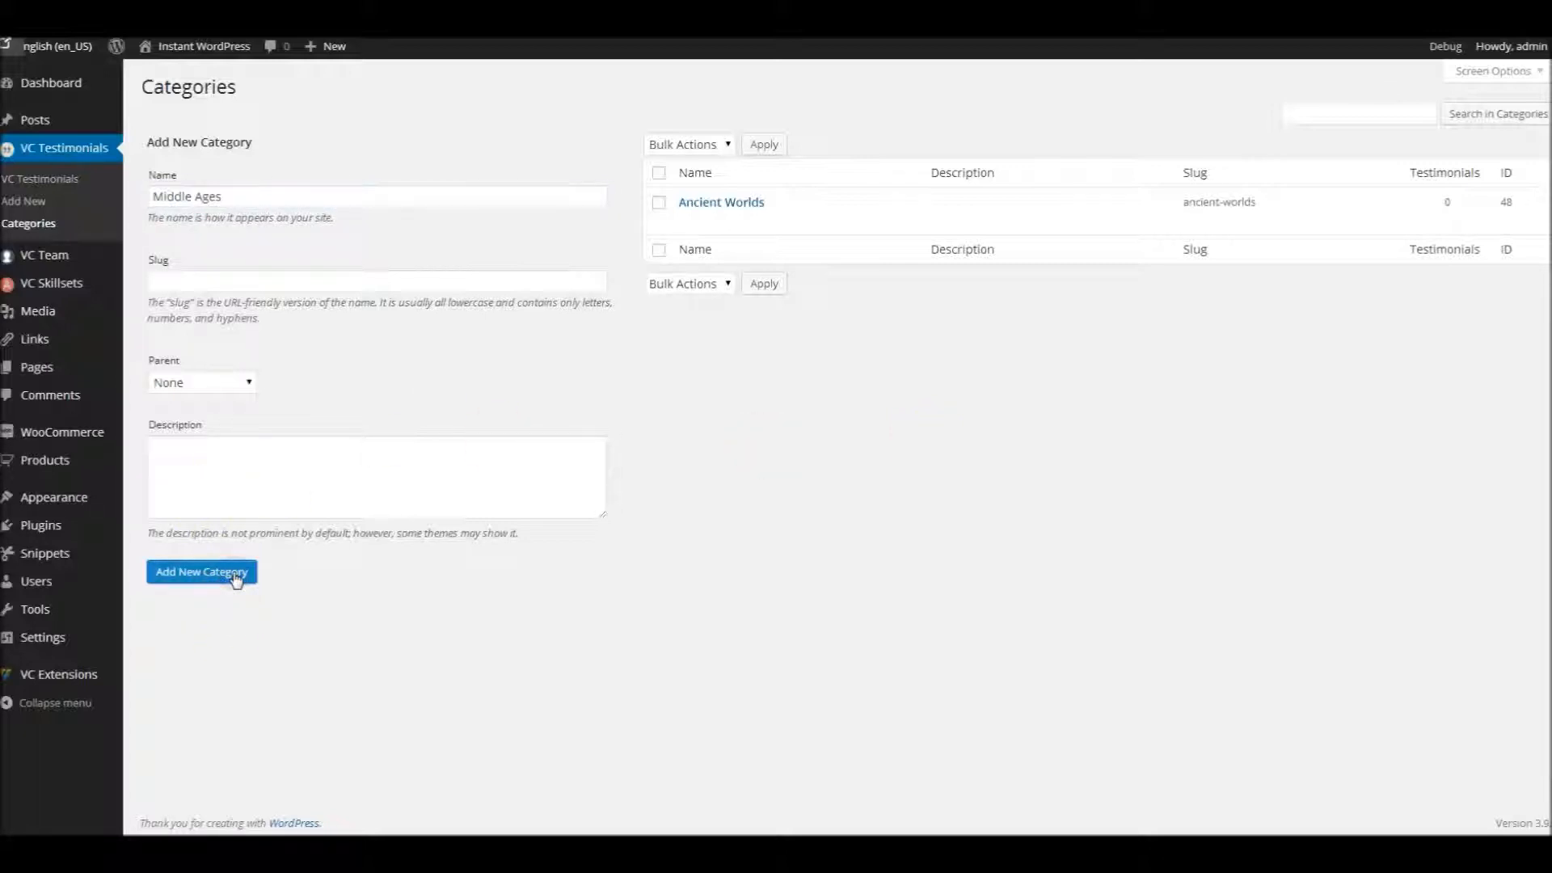
Add a third testimonial category named "Modern Times".
{"action": "left_click", "coordinate": [212, 198]}
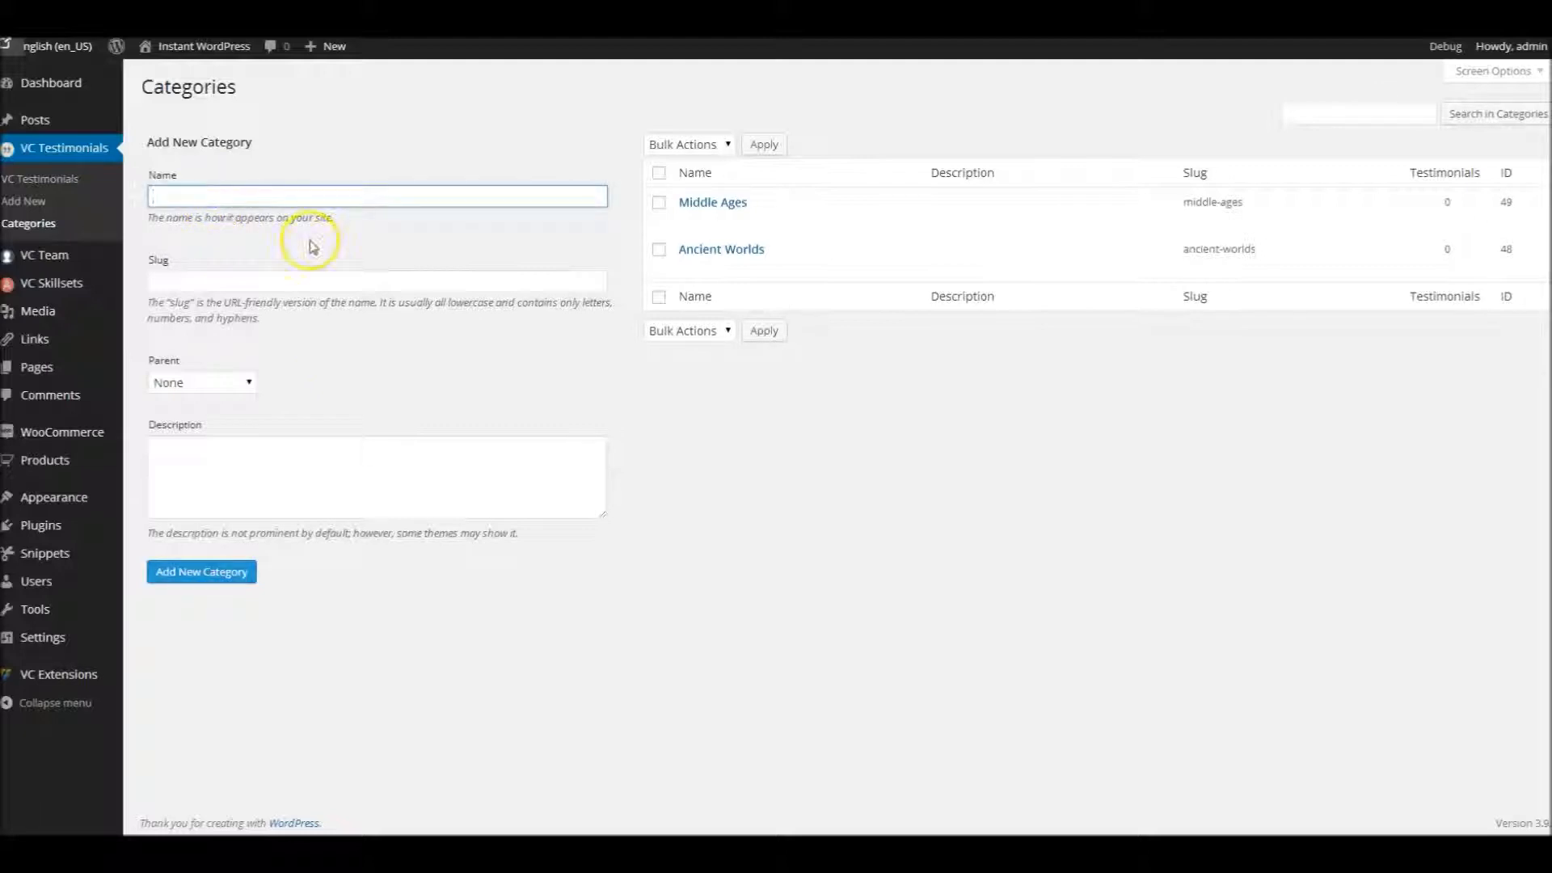
{"action": "type", "text": "Modern Times"}
{"action": "left_click", "coordinate": [206, 573]}
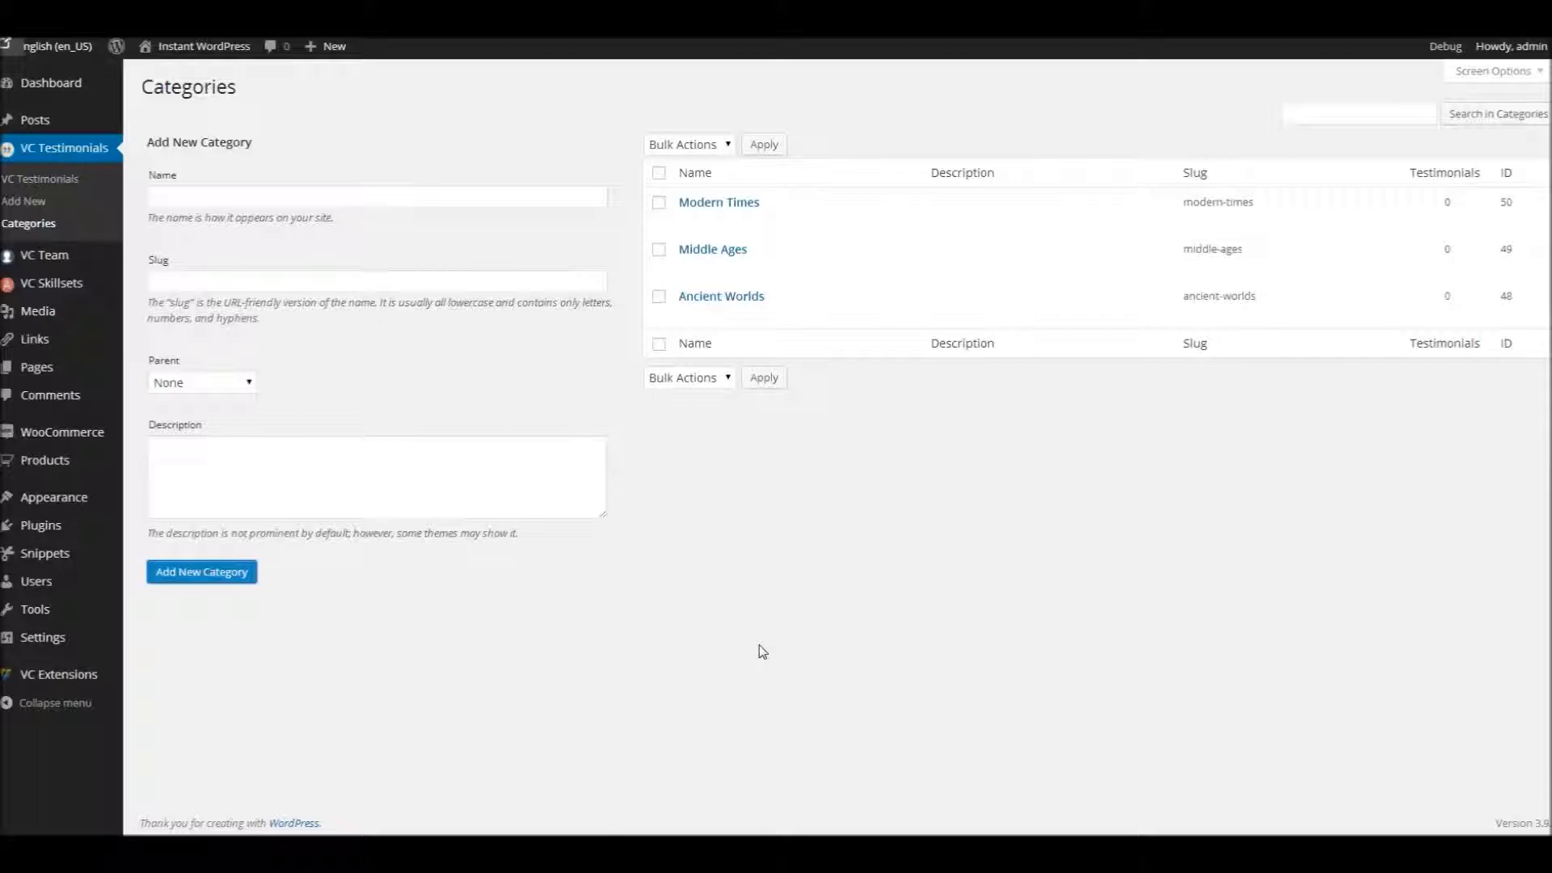
Create a testimonial titled "Delusions" with the text "What we wish, we readily believe, and what we ourselves think, we imagine others think also.".
{"action": "left_click", "coordinate": [27, 206]}
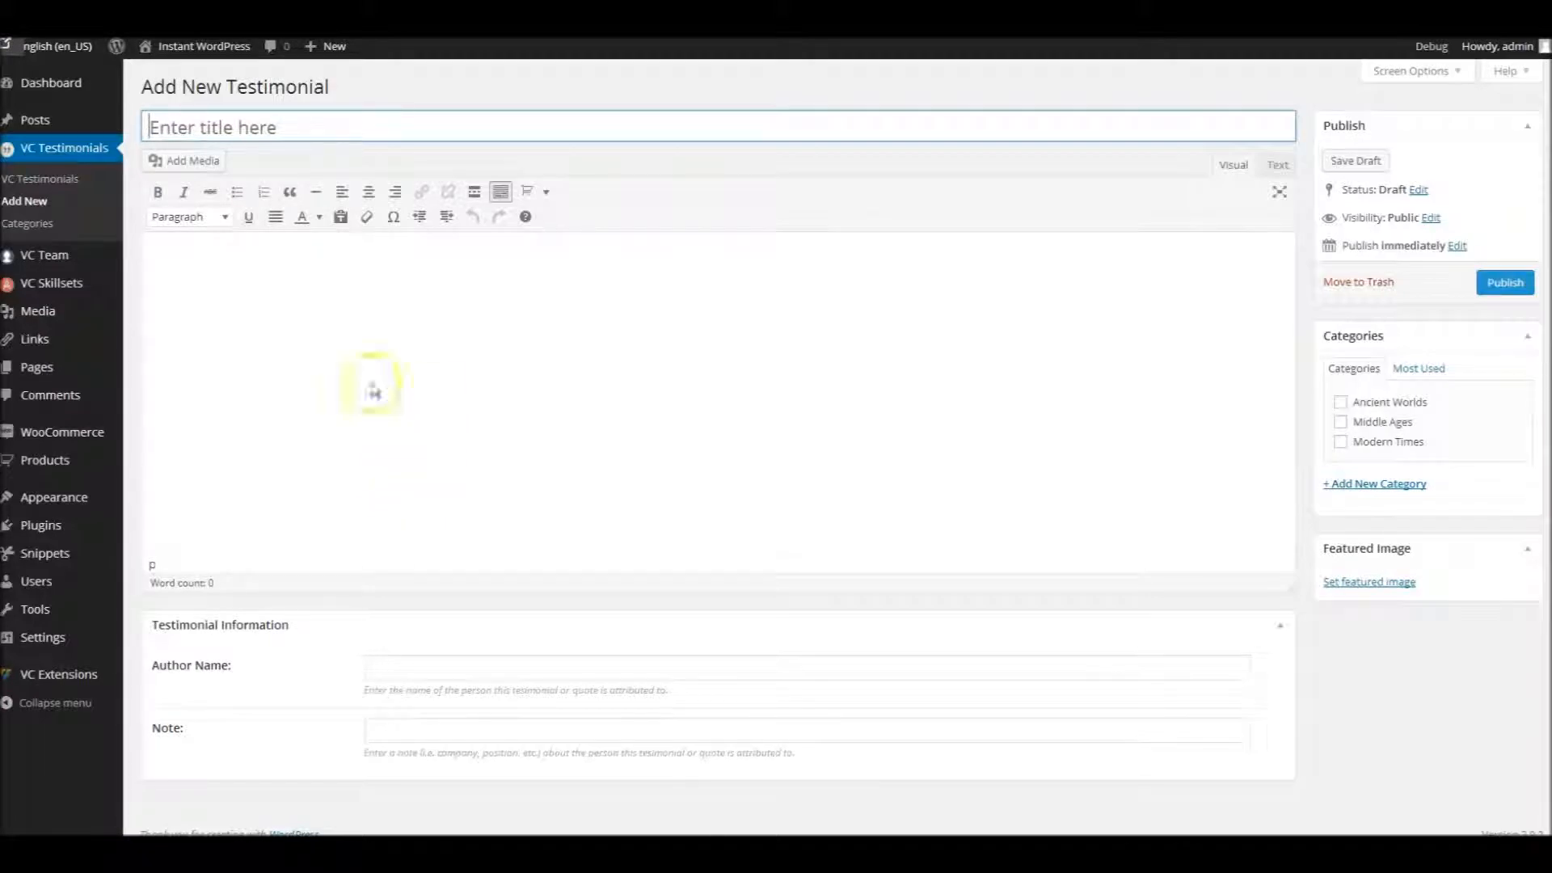
{"action": "left_click", "coordinate": [402, 315]}
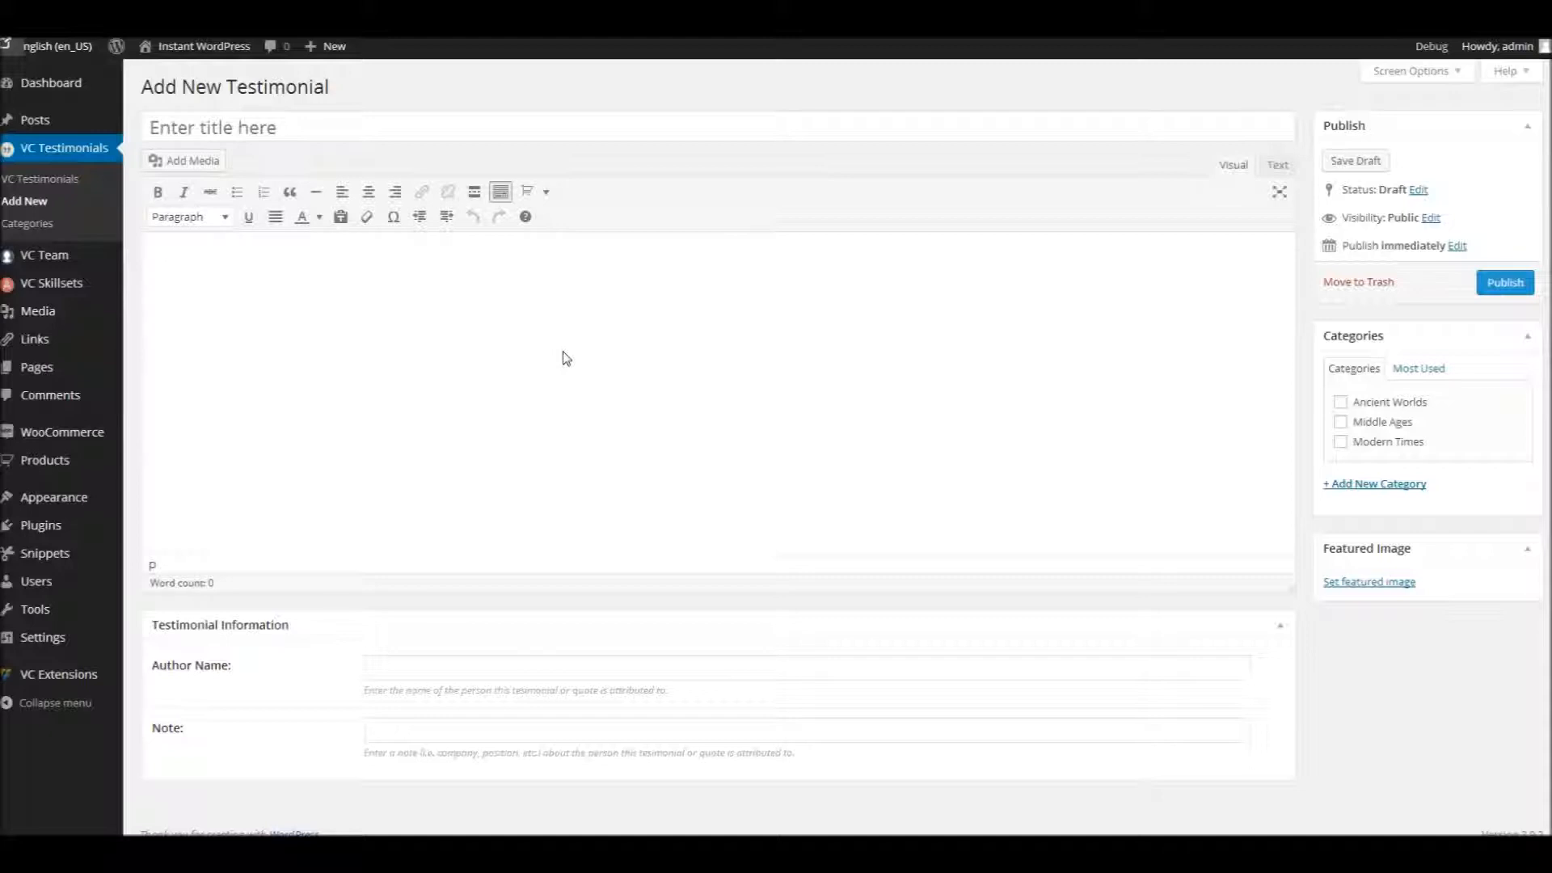
{"action": "left_click", "coordinate": [426, 129]}
{"action": "type", "text": "Delusions"}
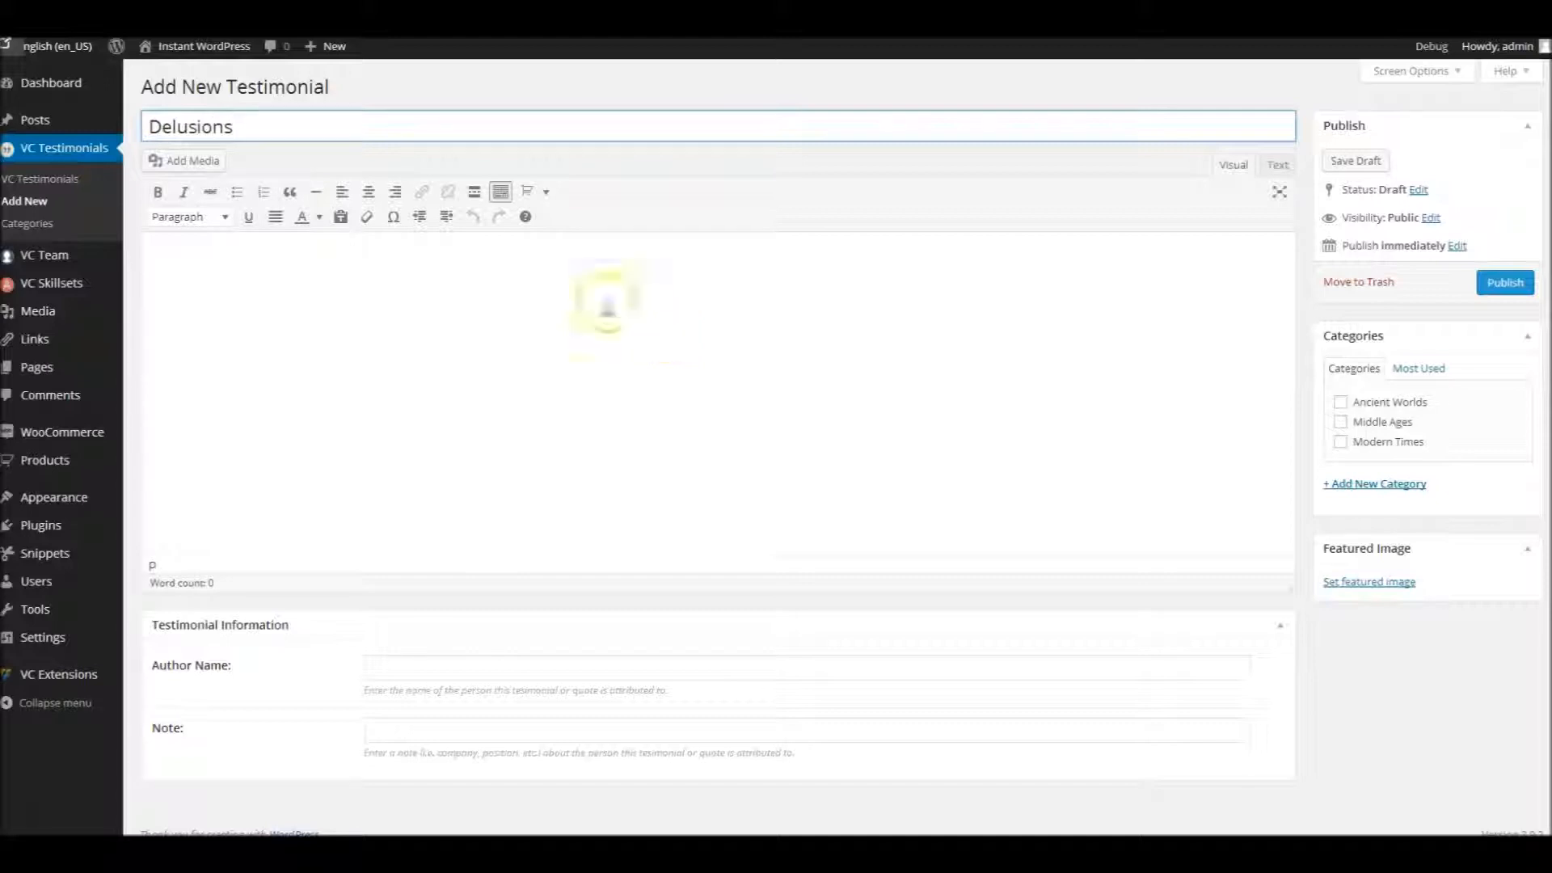
{"action": "key", "text": "Tab"}
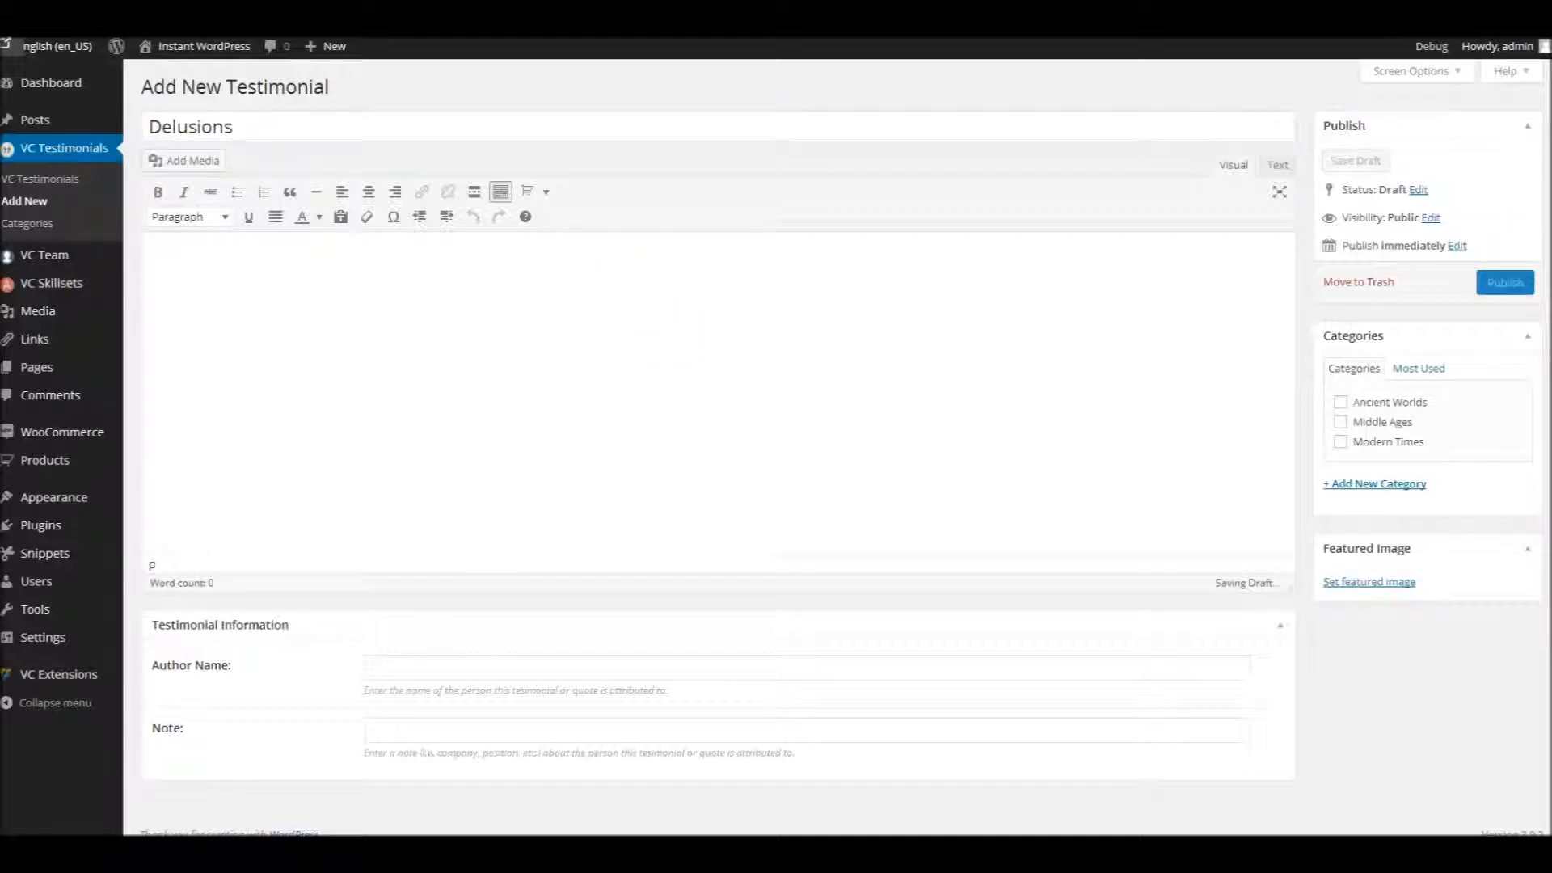
{"action": "type", "text": "What we wish, we readily believe, and what we ourselves think, we imagine others think also."}
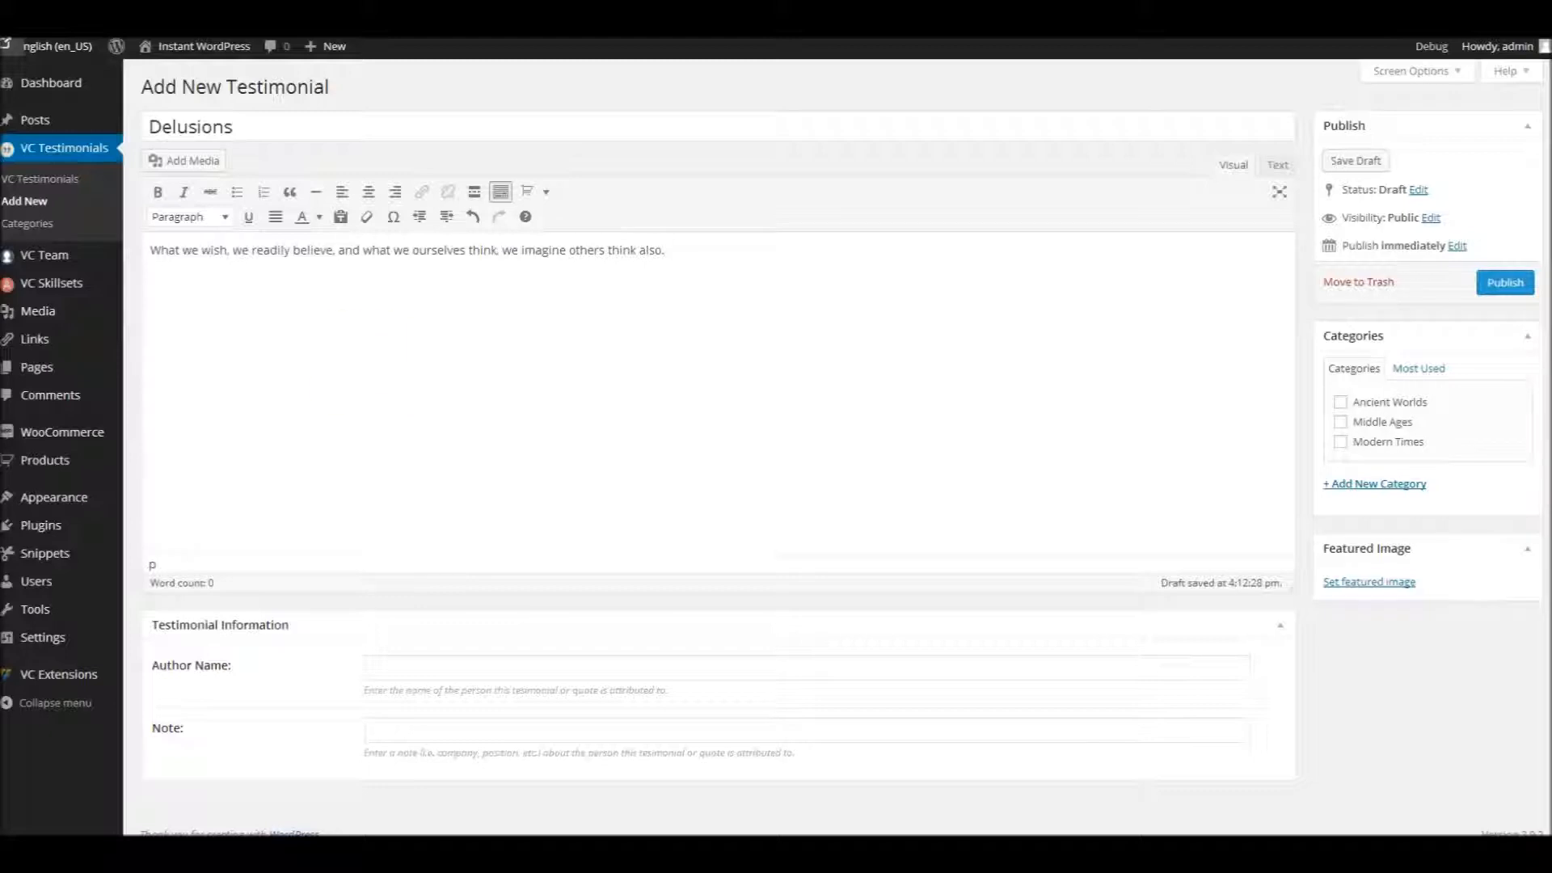
Set the testimonial's author name to "Julius Caesar" and its note to "Roman Emperor".
{"action": "left_click", "coordinate": [421, 669]}
{"action": "type", "text": "Julius Caesar"}
{"action": "left_click", "coordinate": [453, 730]}
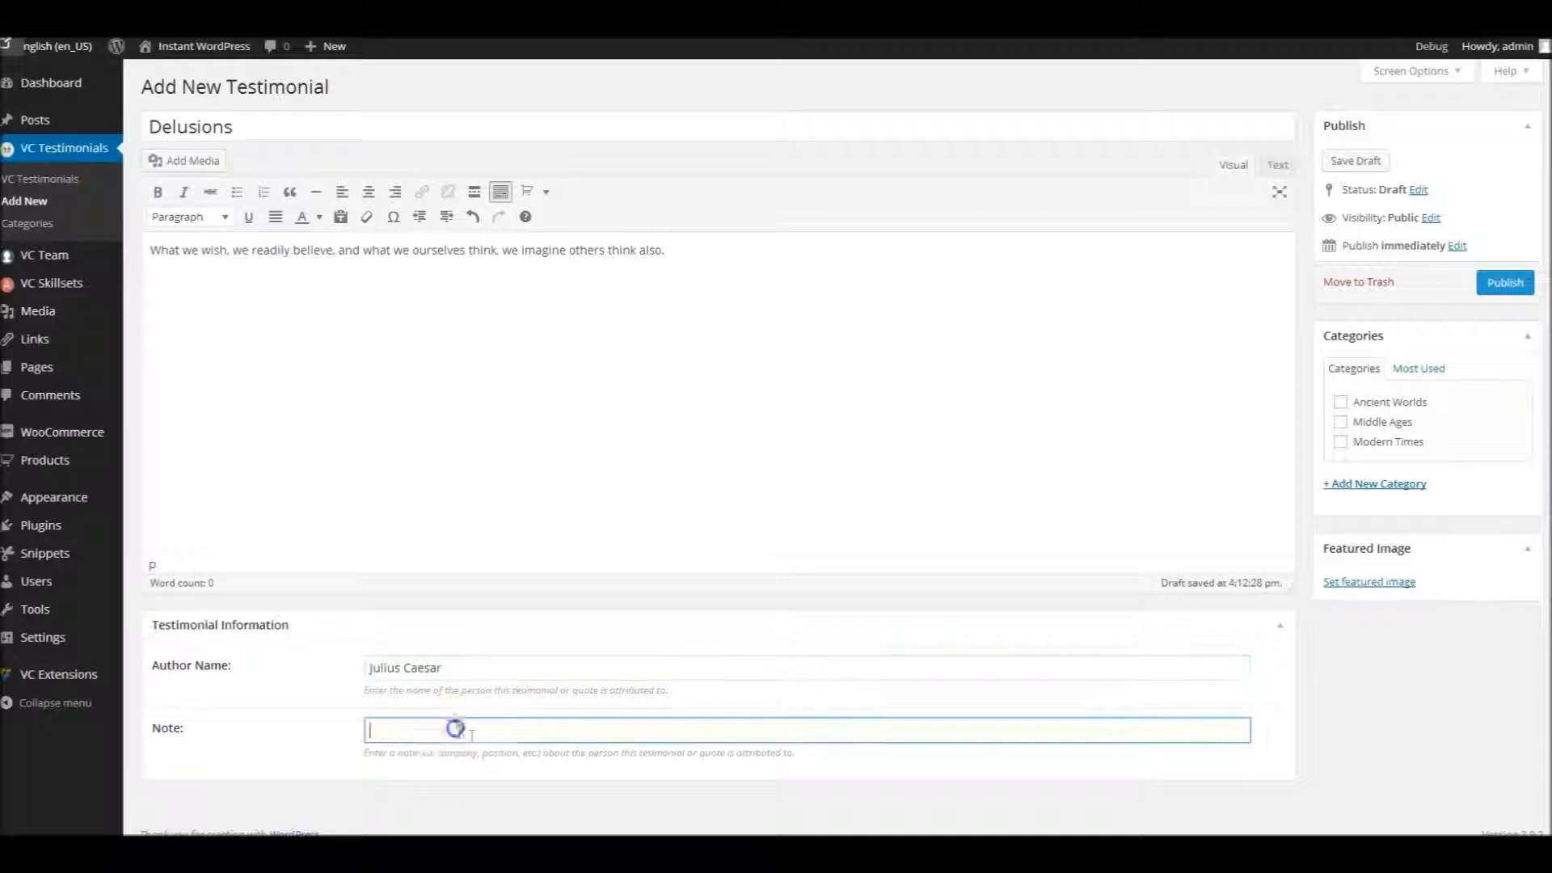
{"action": "type", "text": "Roman Emporor"}
{"action": "left_click", "coordinate": [850, 522]}
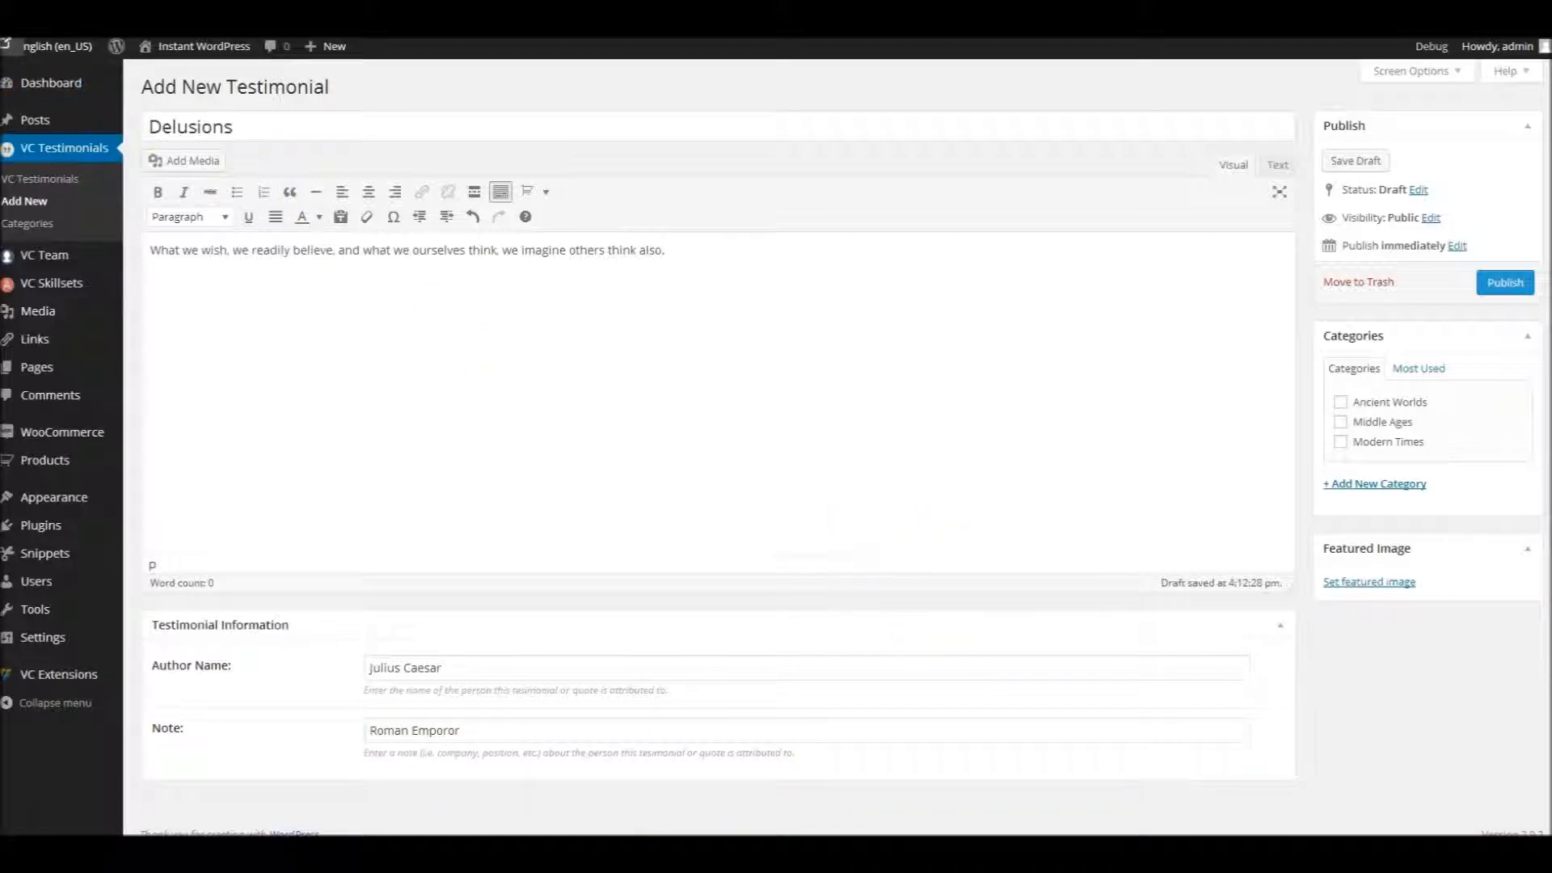
{"action": "left_click", "coordinate": [444, 731]}
{"action": "type", "text": "e"}
{"action": "left_click", "coordinate": [495, 731]}
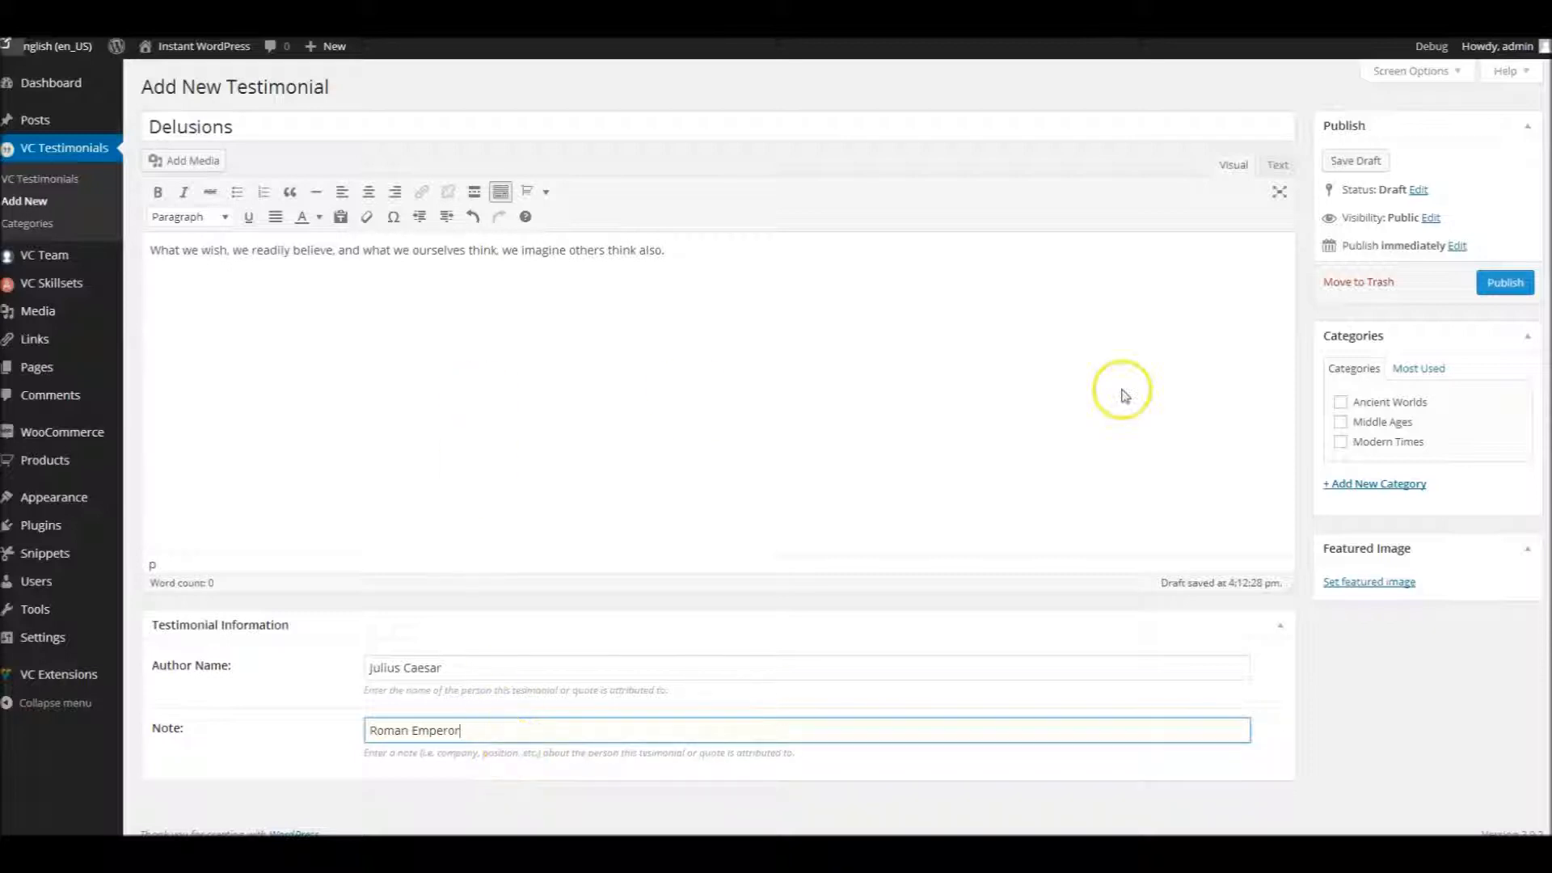
{"action": "left_click", "coordinate": [994, 345]}
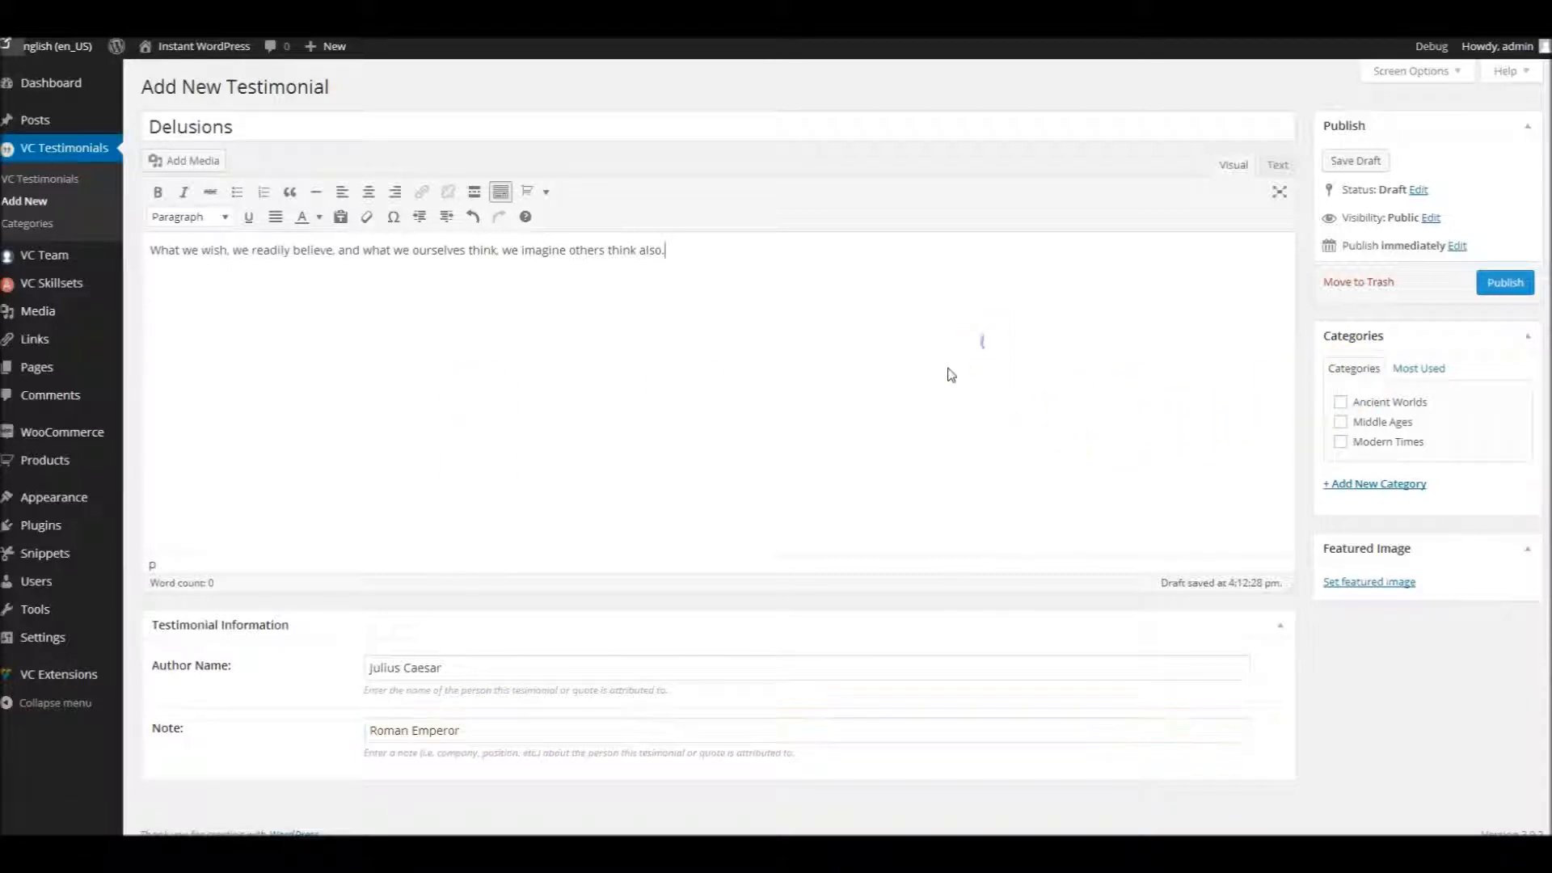
Assign the testimonial to the "Ancient Worlds" category and set Julius_Caesar.jpg from the media library as its featured image.
{"action": "left_click", "coordinate": [1411, 402]}
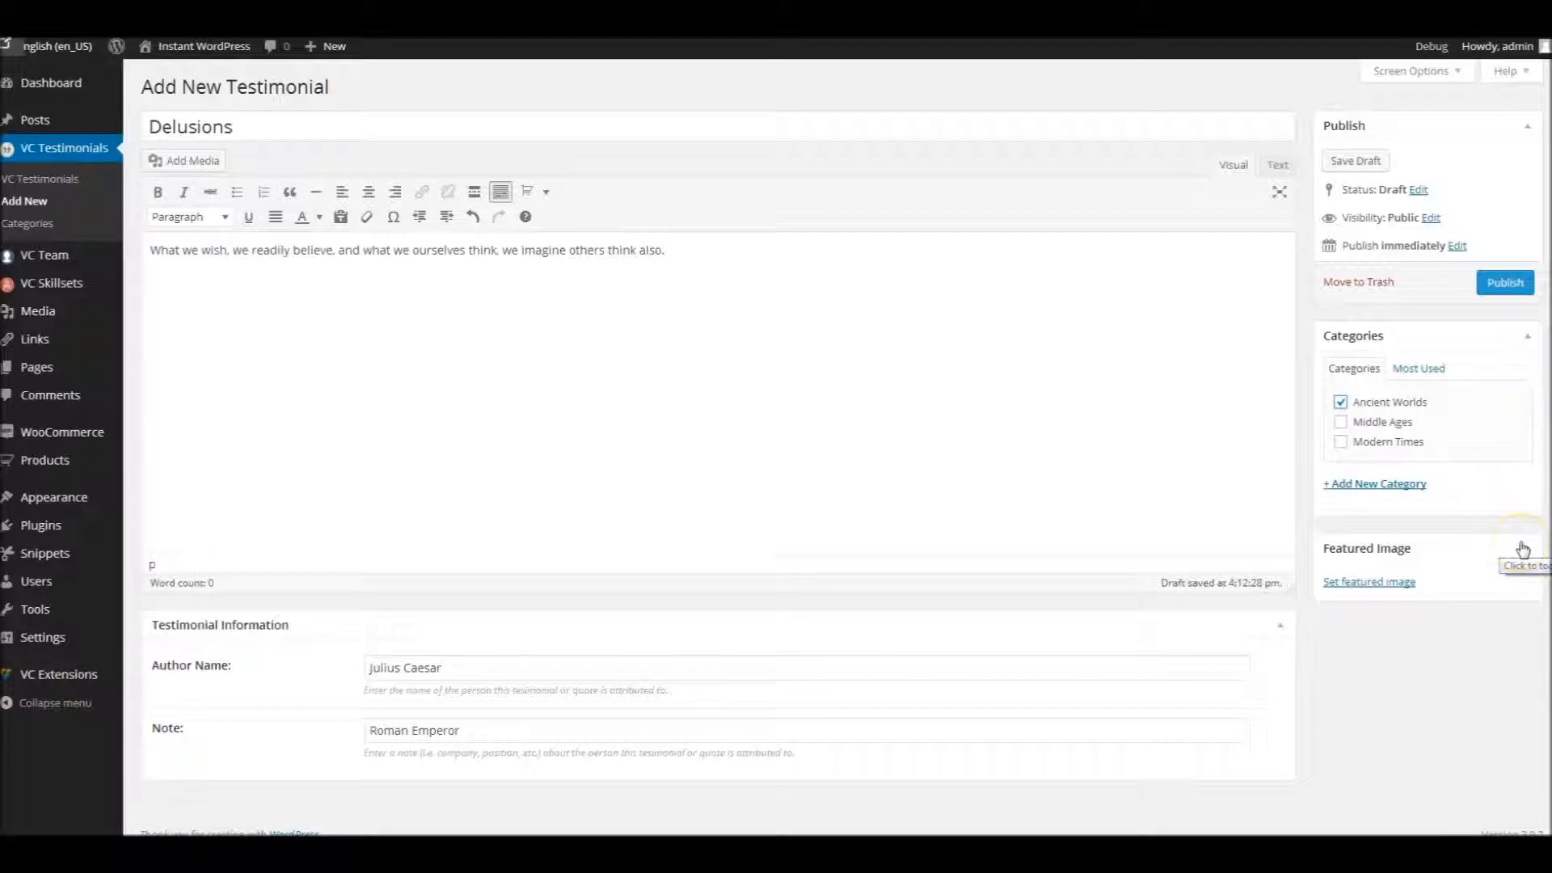
{"action": "left_click", "coordinate": [1380, 584]}
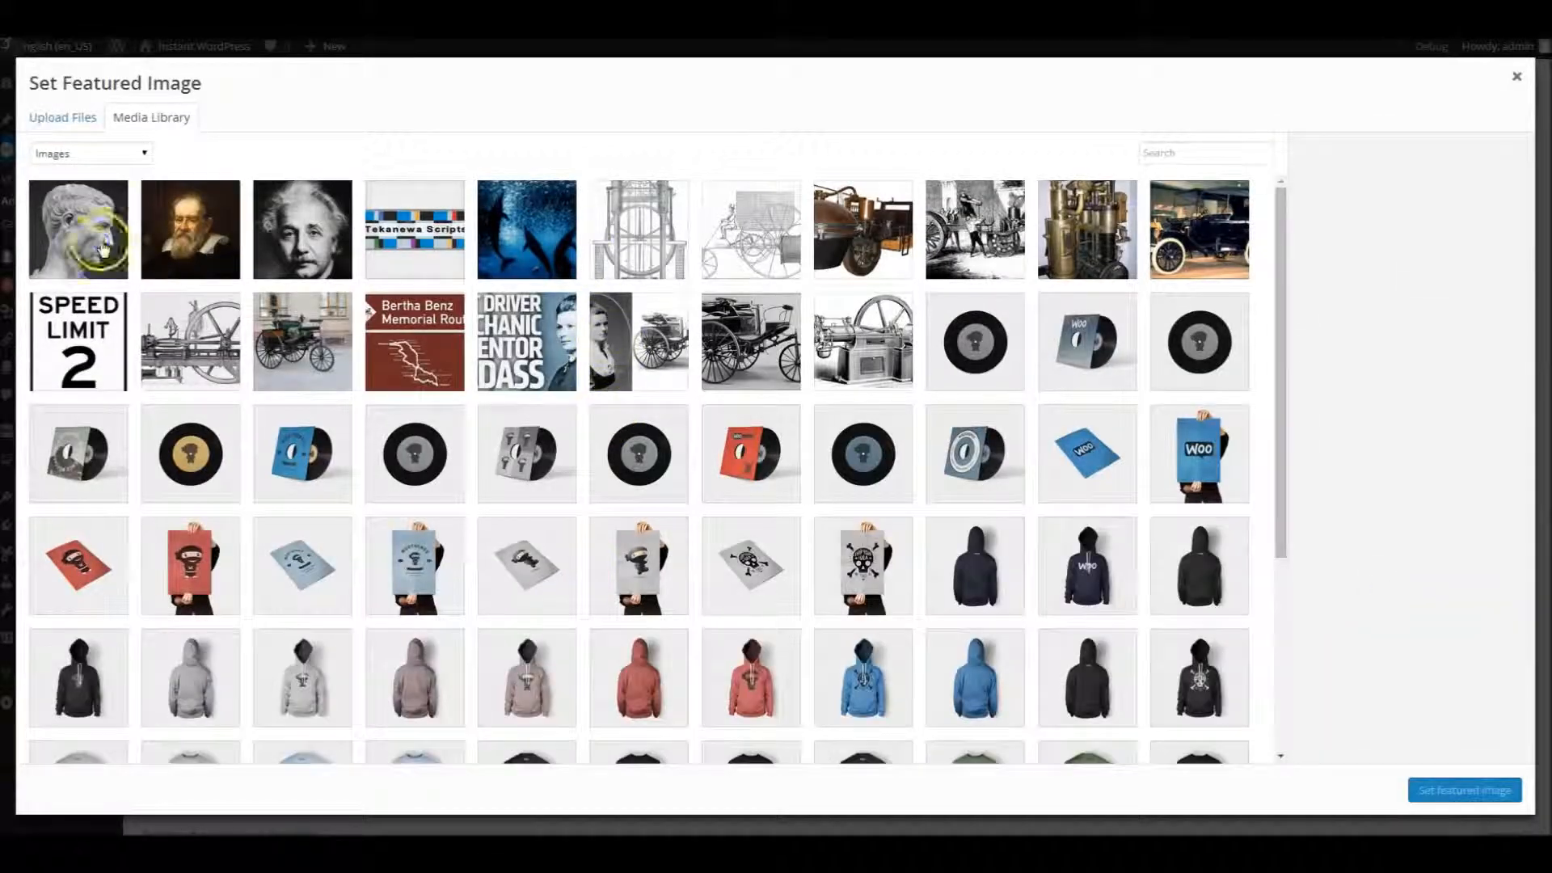
{"action": "left_click", "coordinate": [103, 249]}
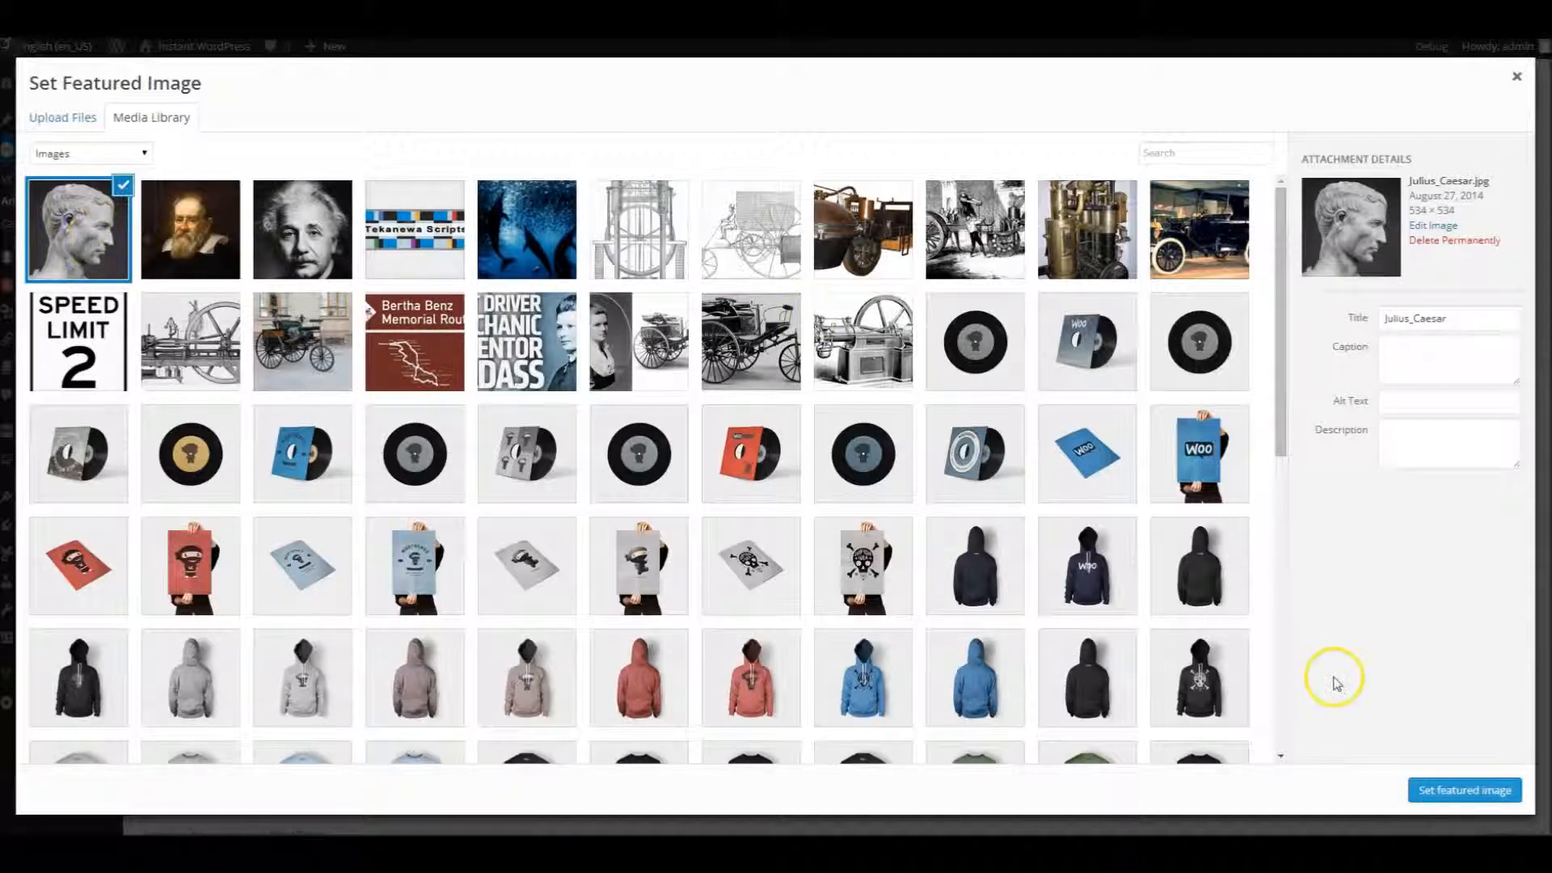
{"action": "left_click", "coordinate": [1454, 794]}
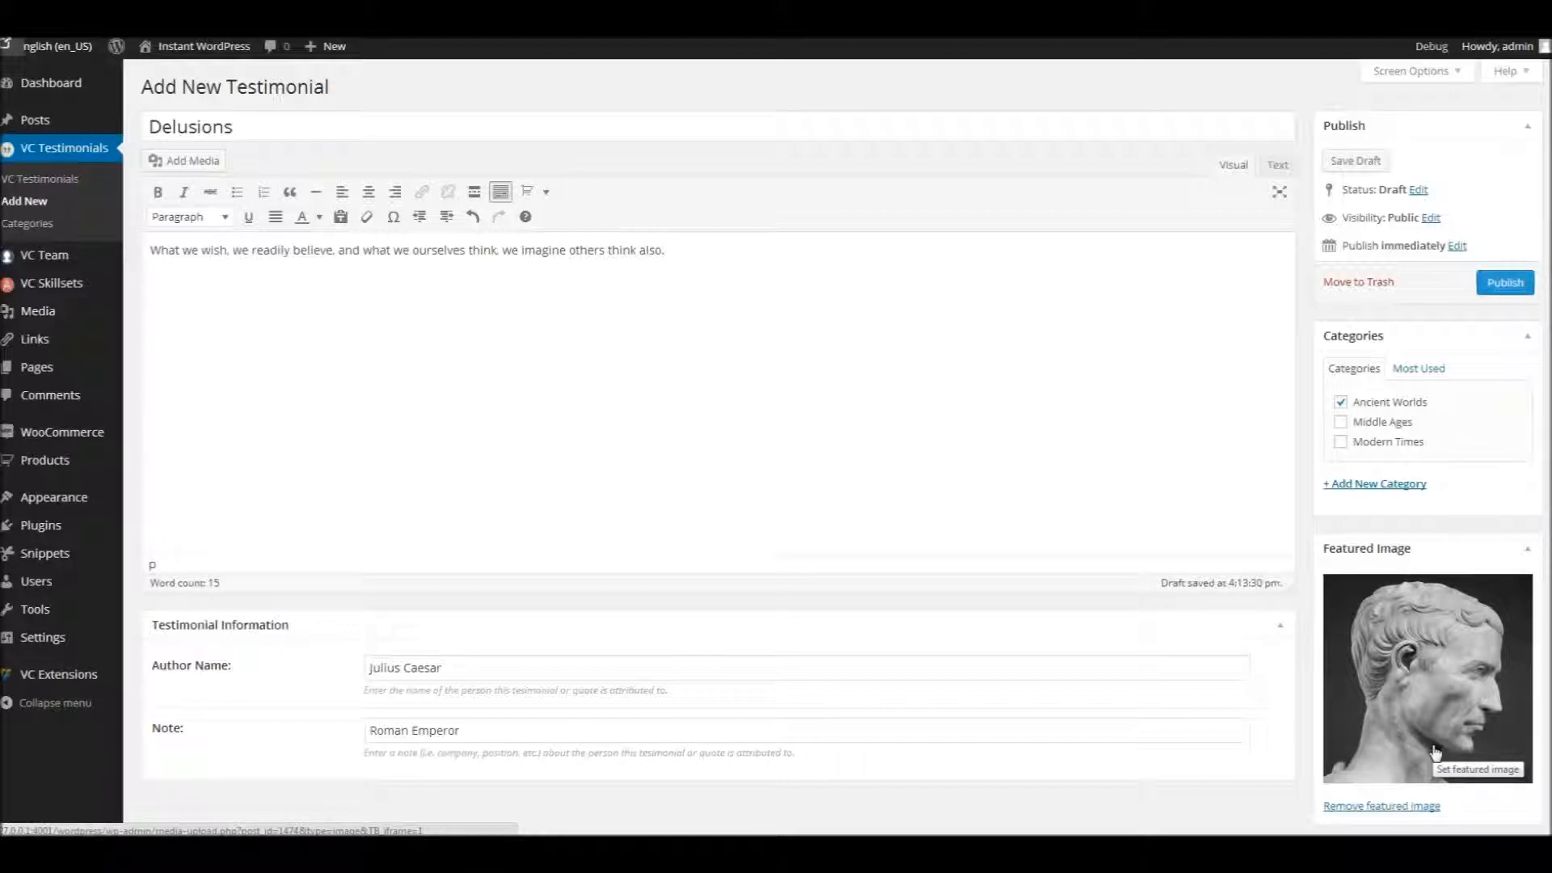
Publish the "Delusions" testimonial.
{"action": "left_click", "coordinate": [925, 284]}
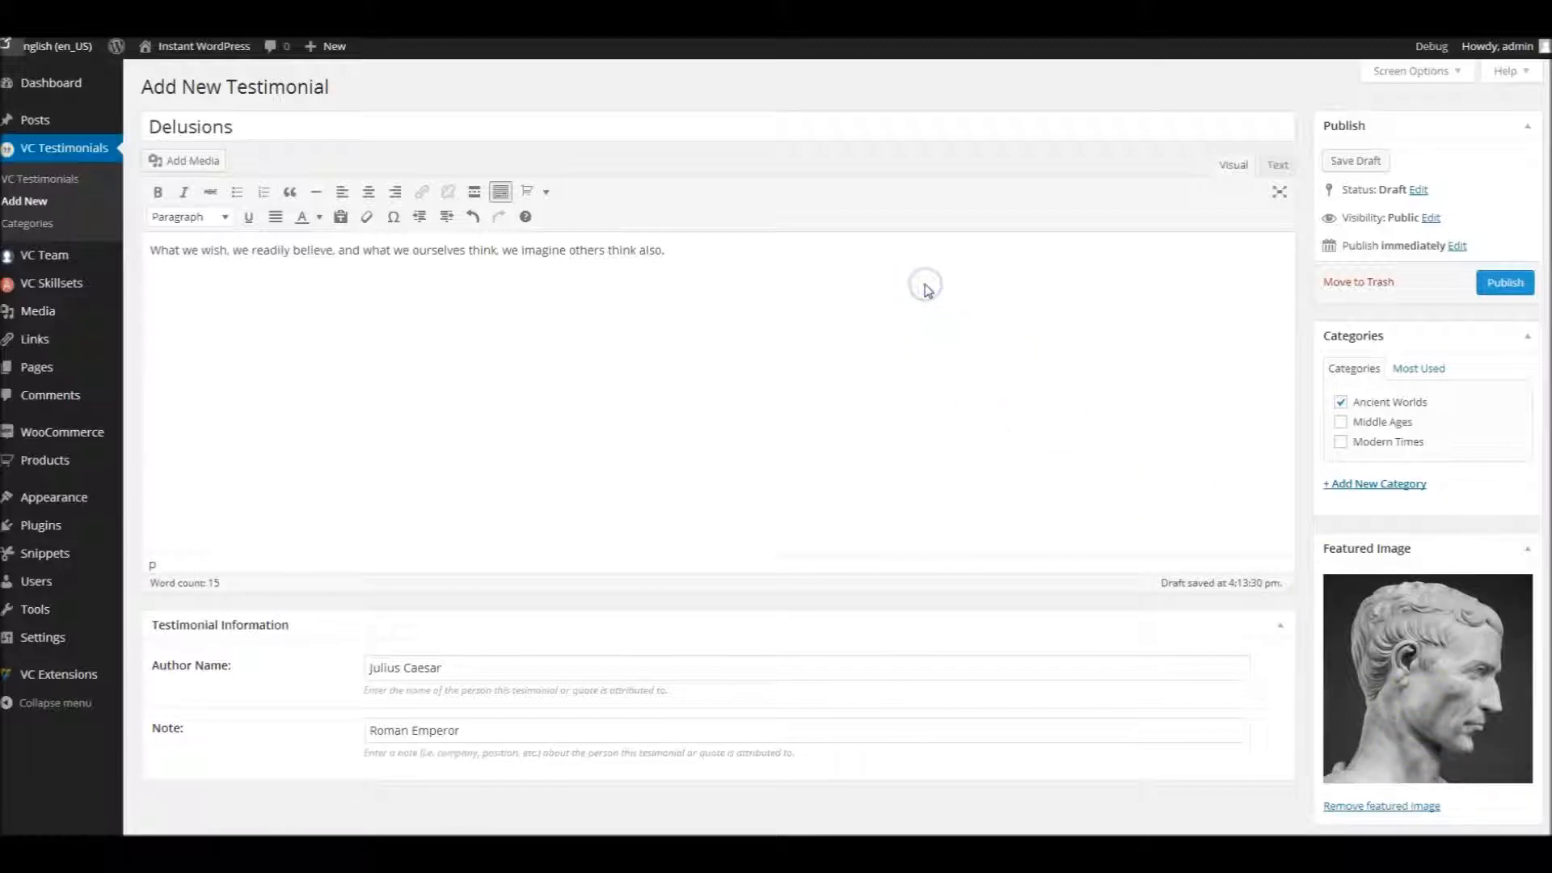
{"action": "left_click", "coordinate": [1505, 283]}
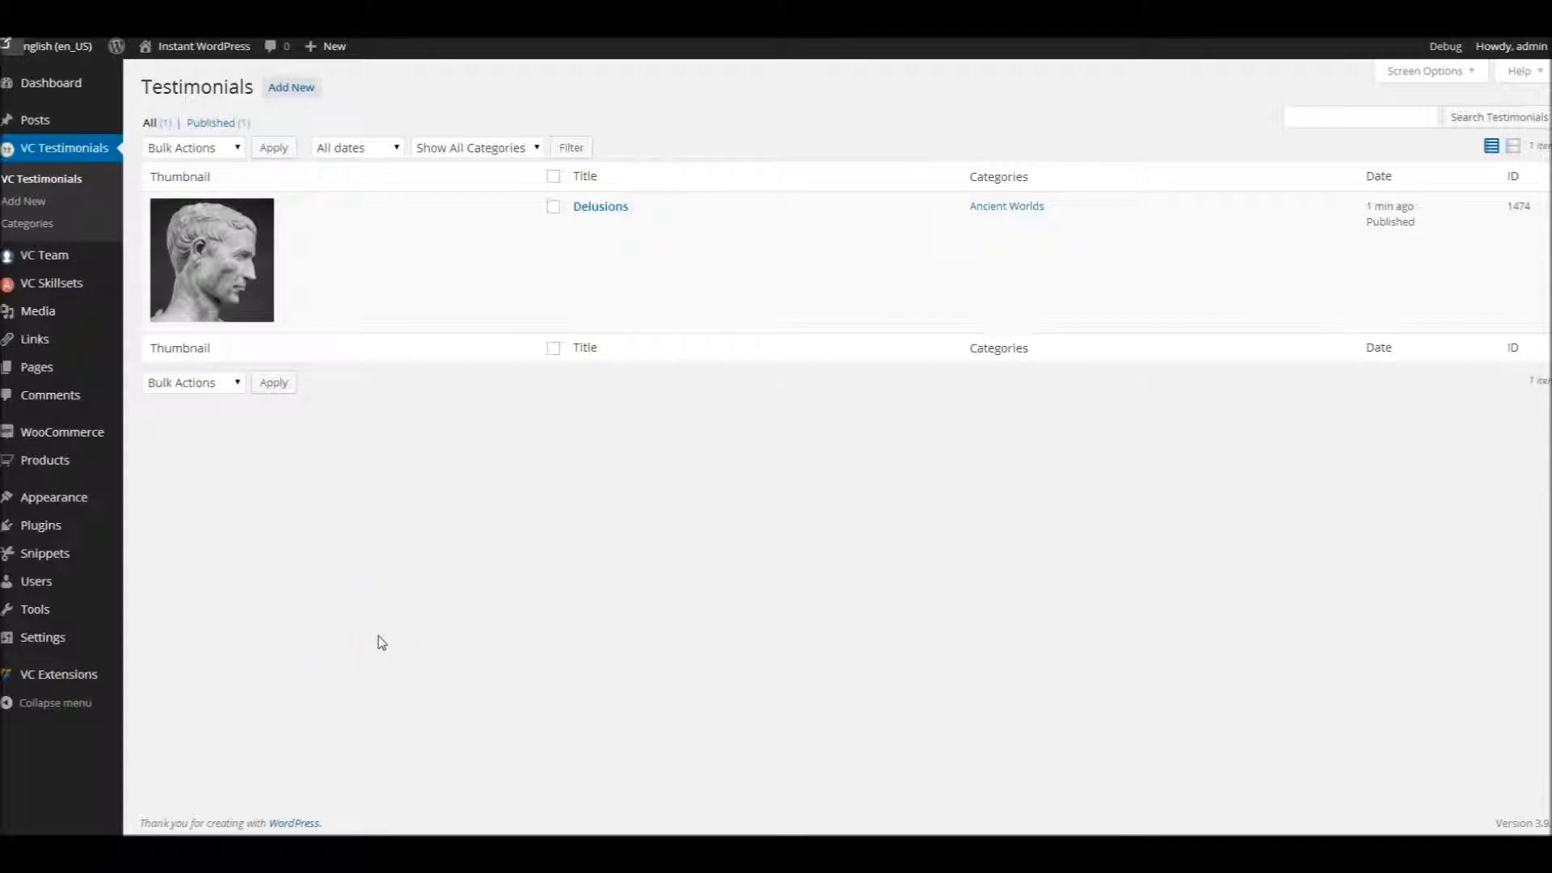
Create a new testimonial titled "Science" with the author name "Galileo Galilei".
{"action": "left_click", "coordinate": [307, 88]}
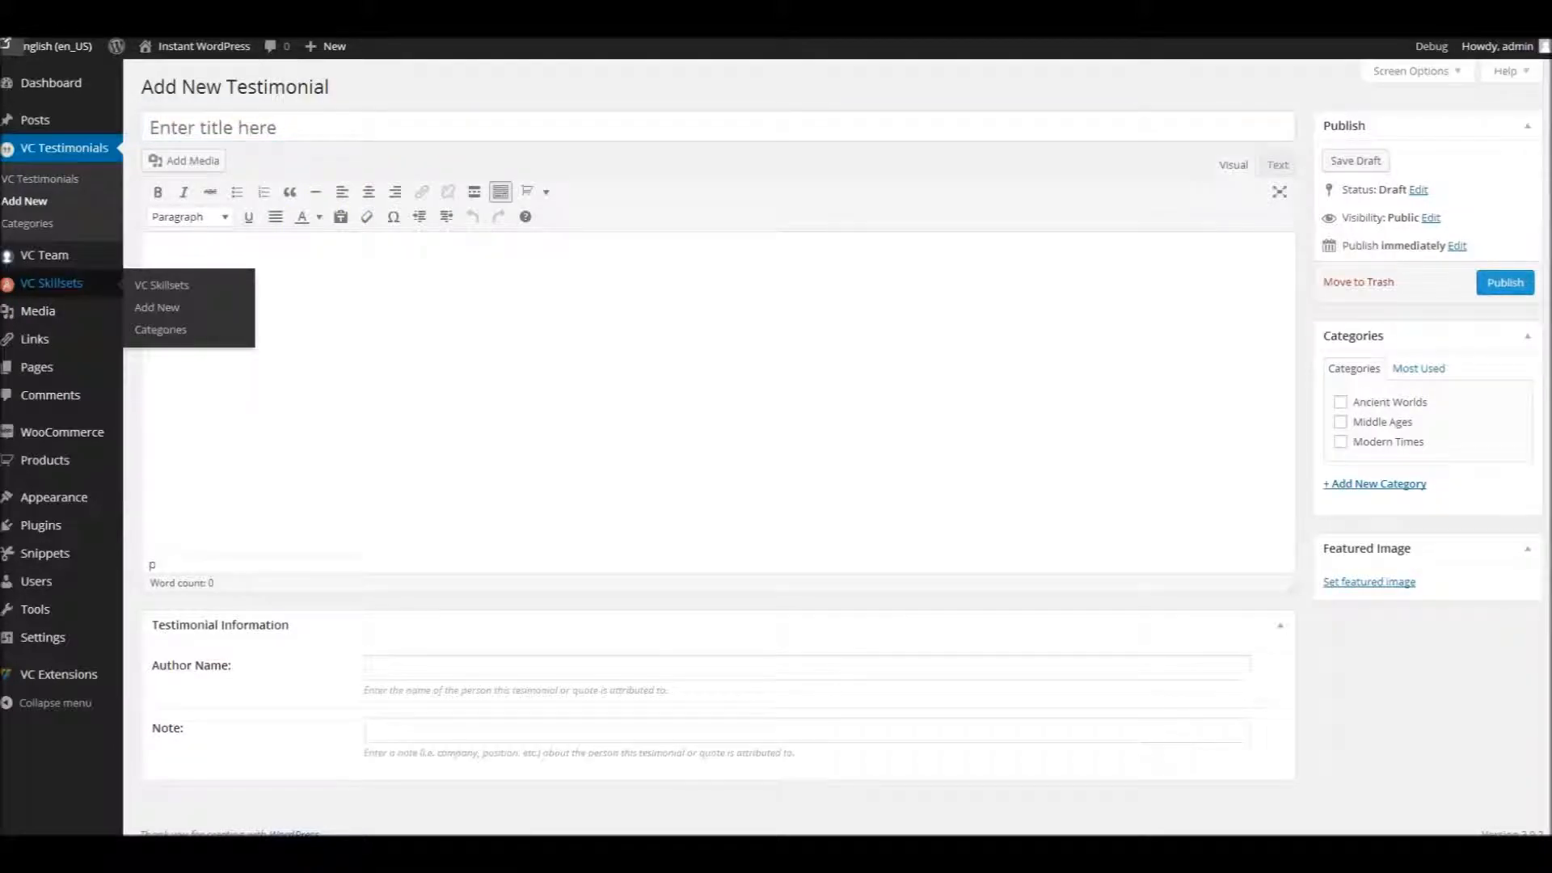
{"action": "left_click", "coordinate": [183, 121]}
{"action": "type", "text": "Science"}
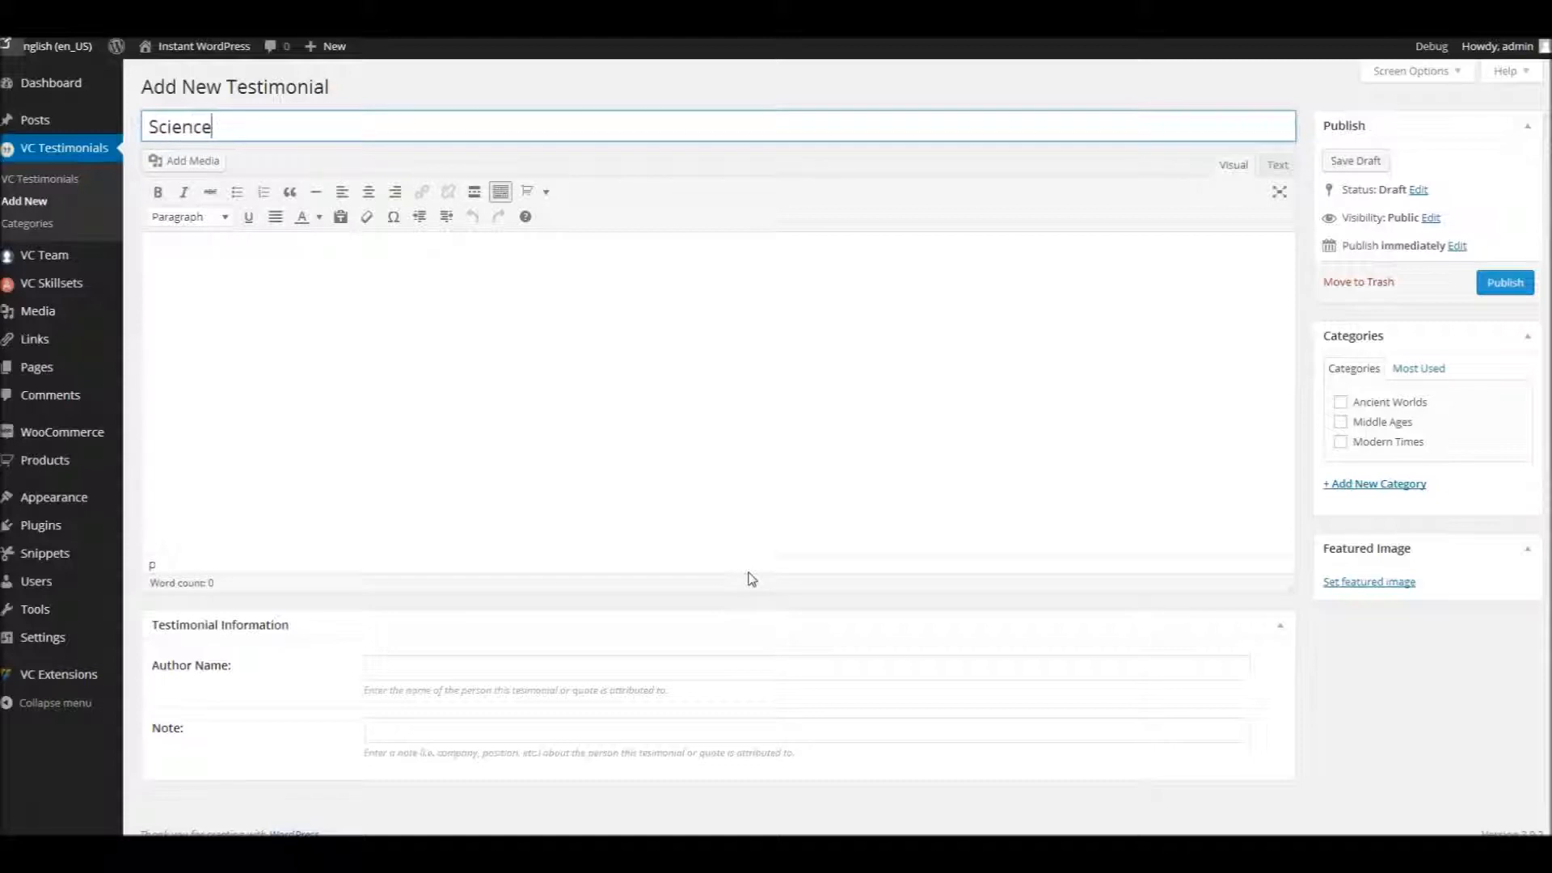
{"action": "left_click", "coordinate": [549, 661]}
{"action": "type", "text": "Galileo Galilei"}
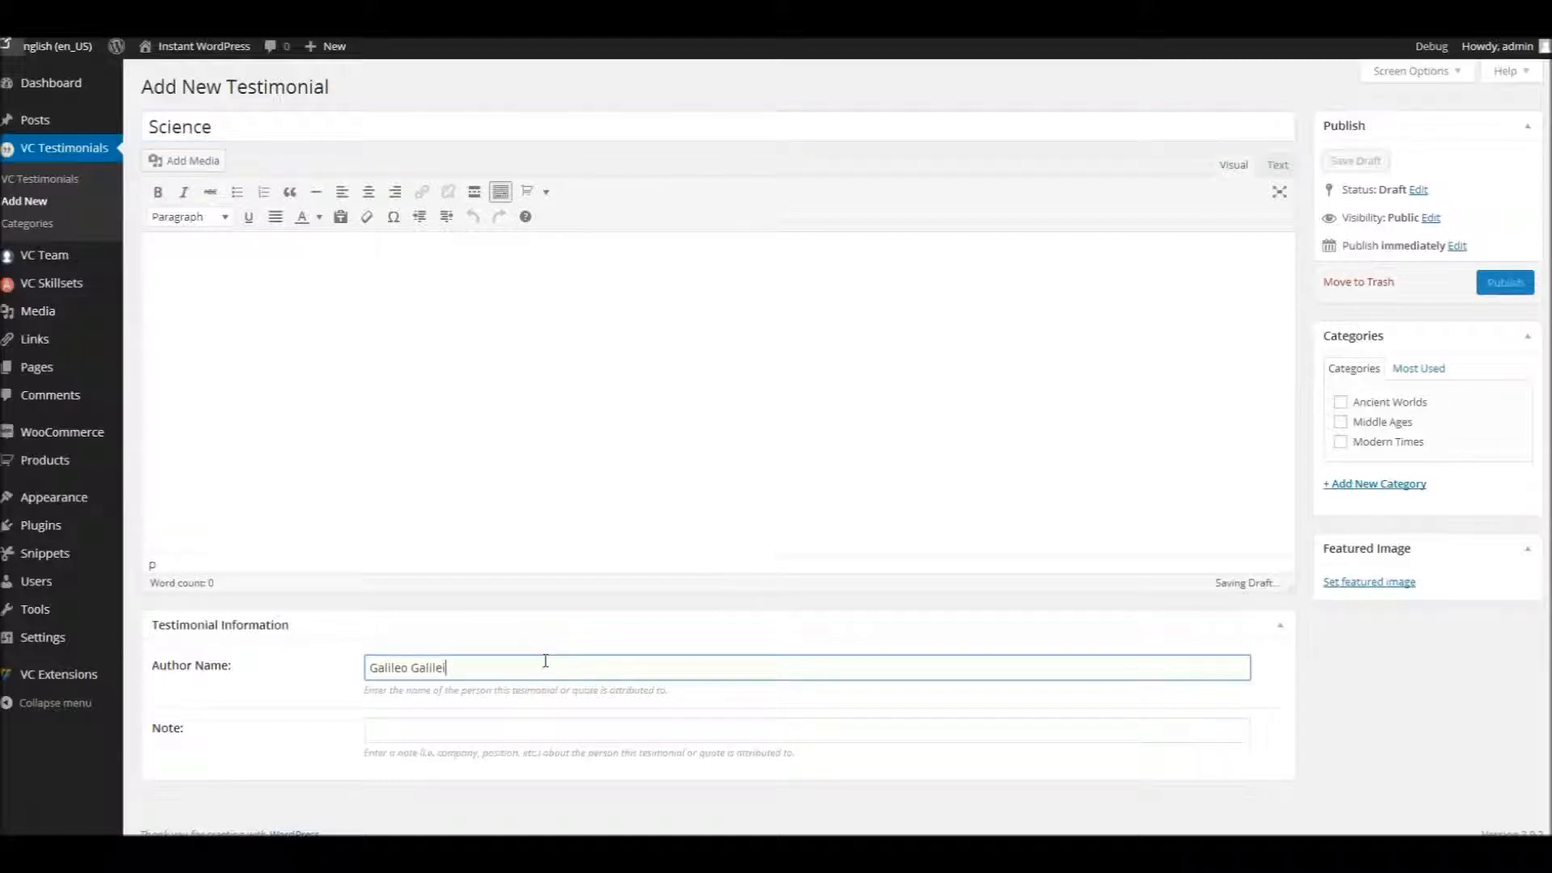
Enter the testimonial text "In questions of science, the authority of a thousand is not worth the humble reasoning of a single individual." and the note "Discoverer".
{"action": "left_click", "coordinate": [566, 363]}
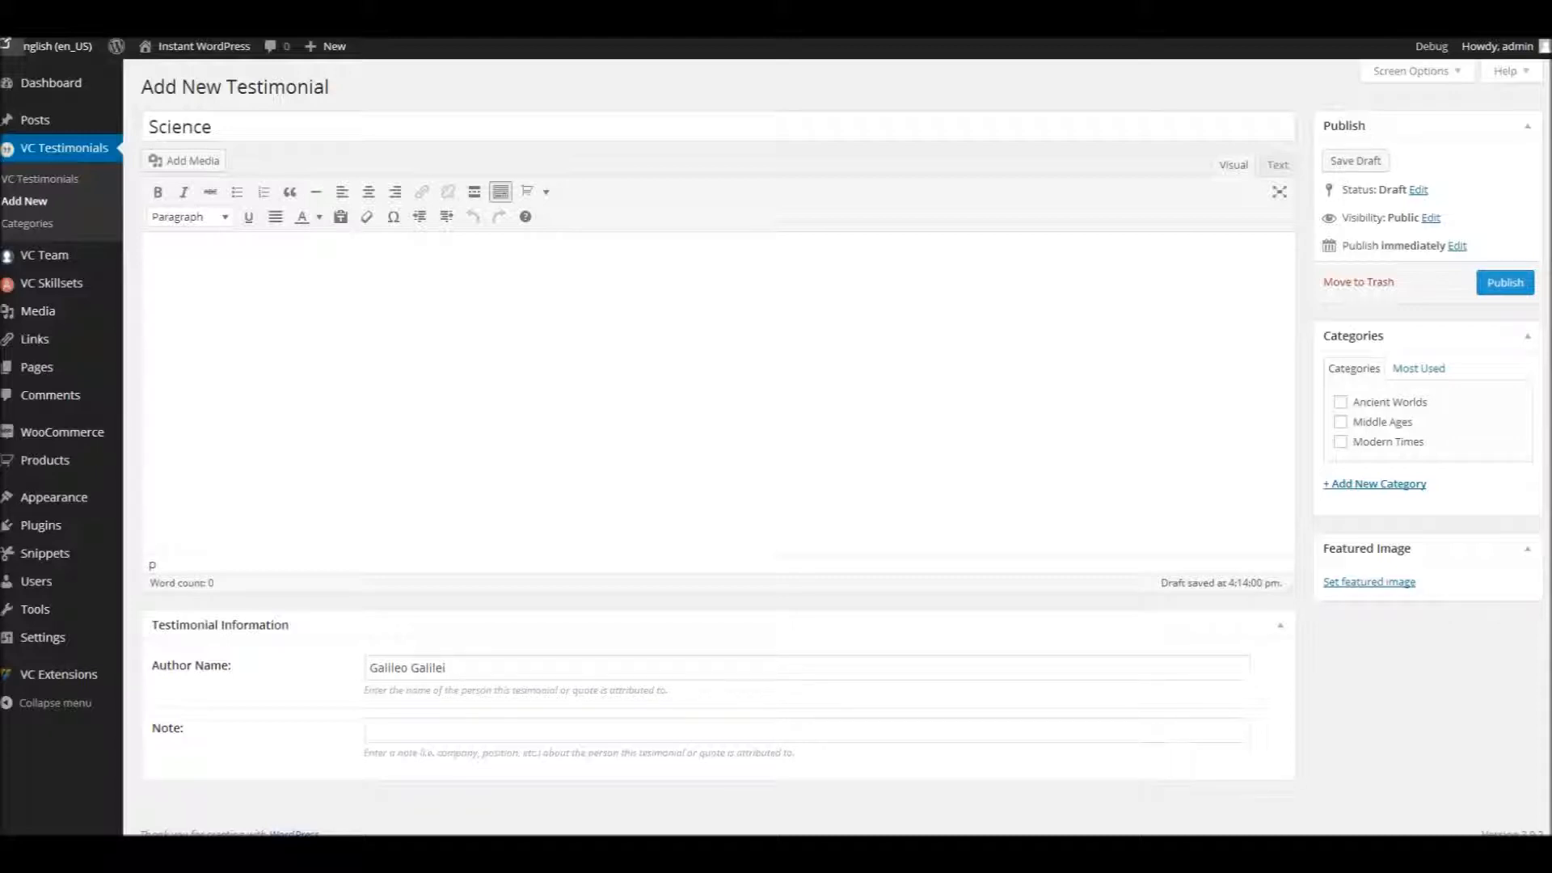
{"action": "type", "text": "In questions of science, the authority of a thousand is not worth the humble reasoning of a single individual."}
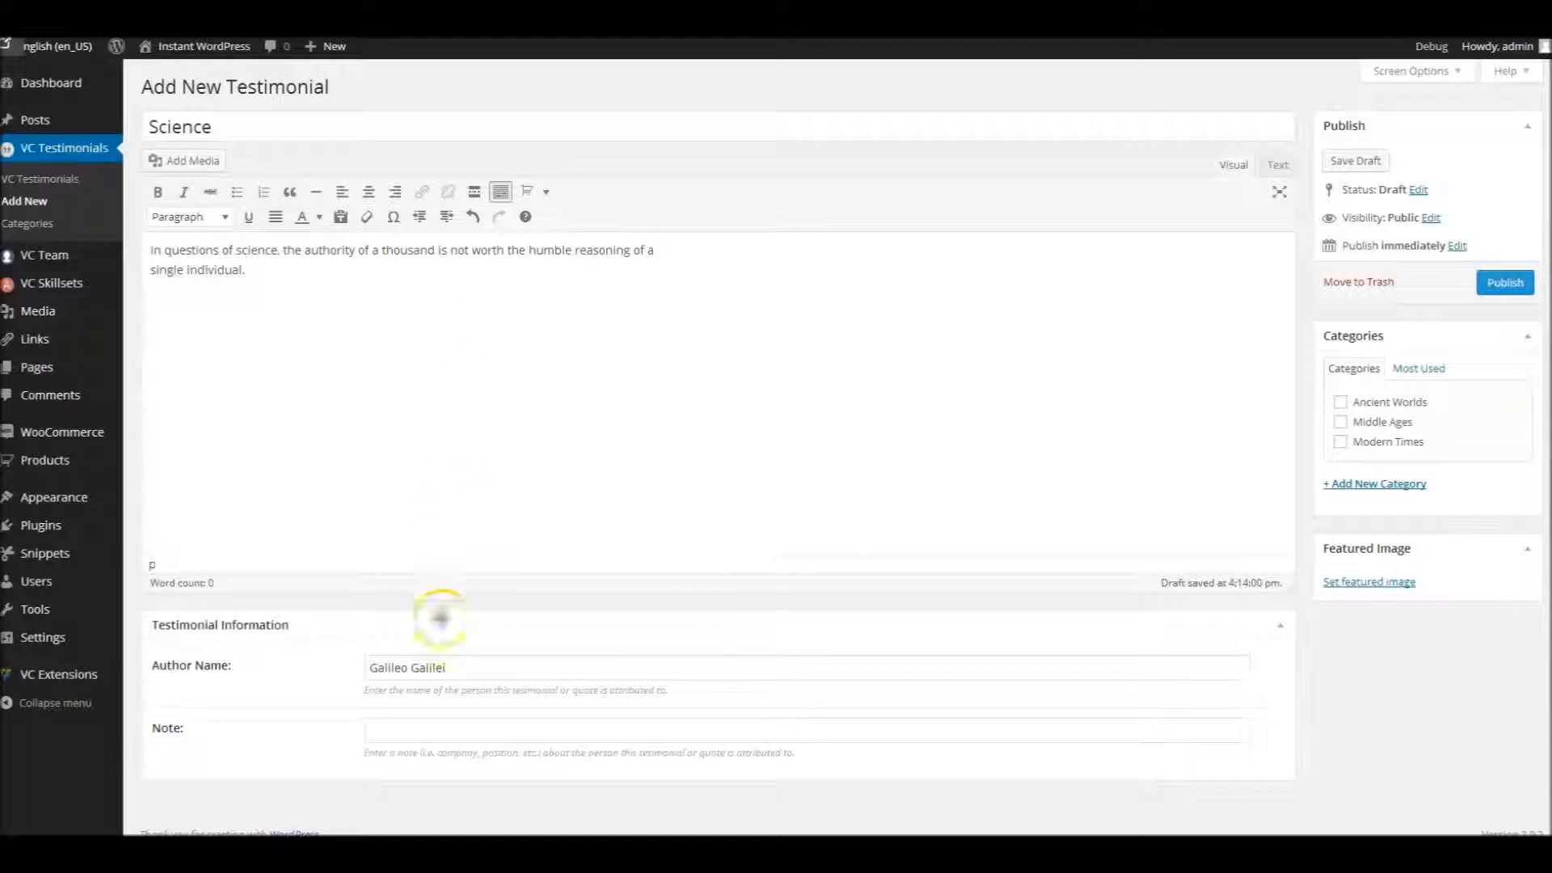
{"action": "left_click", "coordinate": [434, 729]}
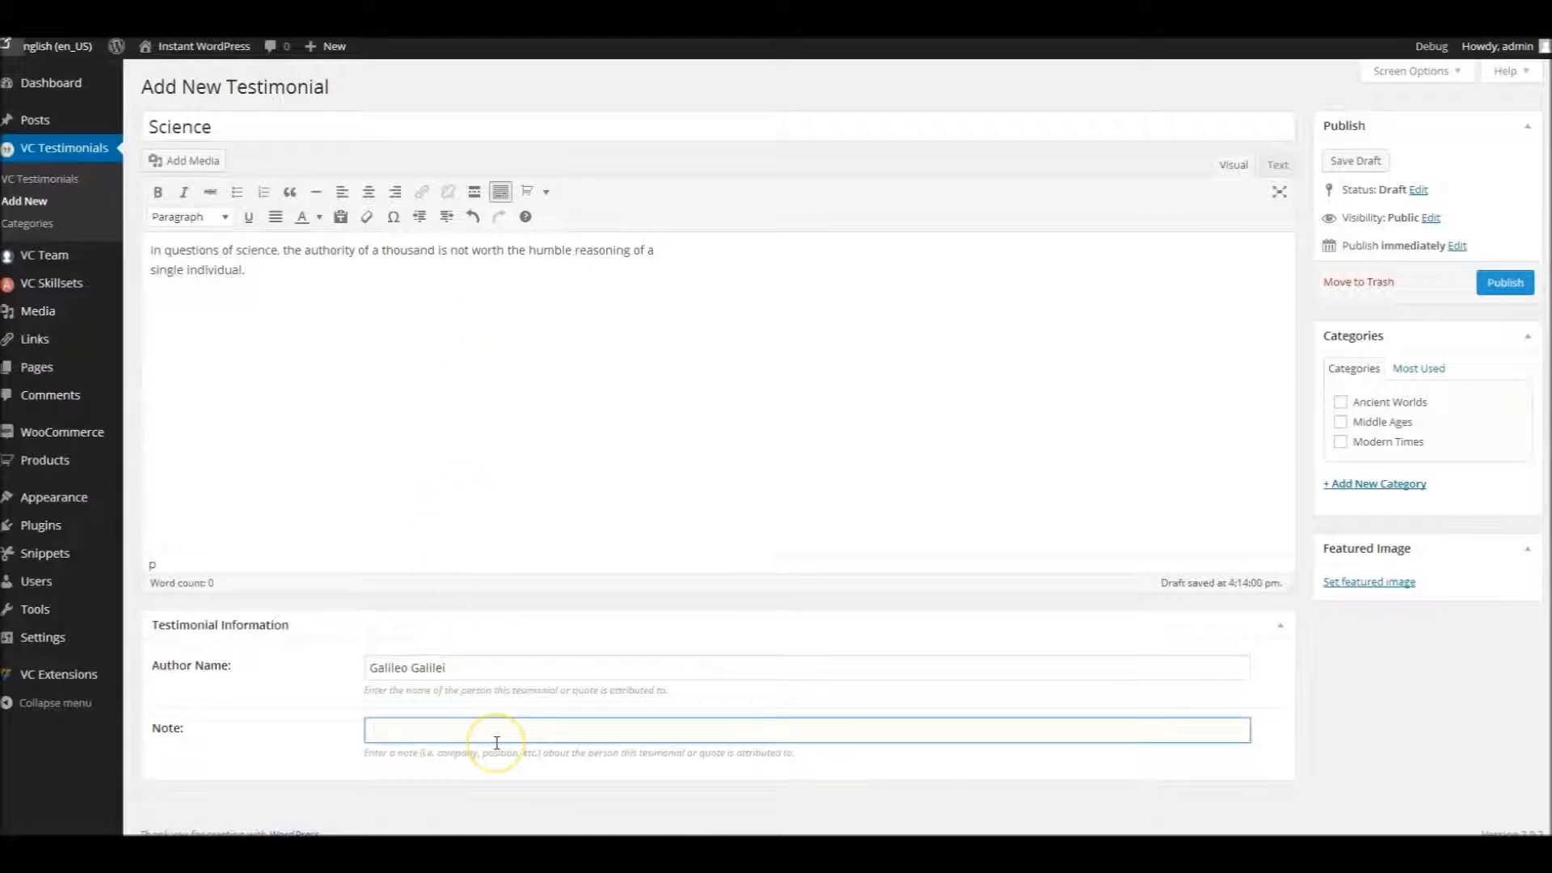
{"action": "type", "text": "Discoverer"}
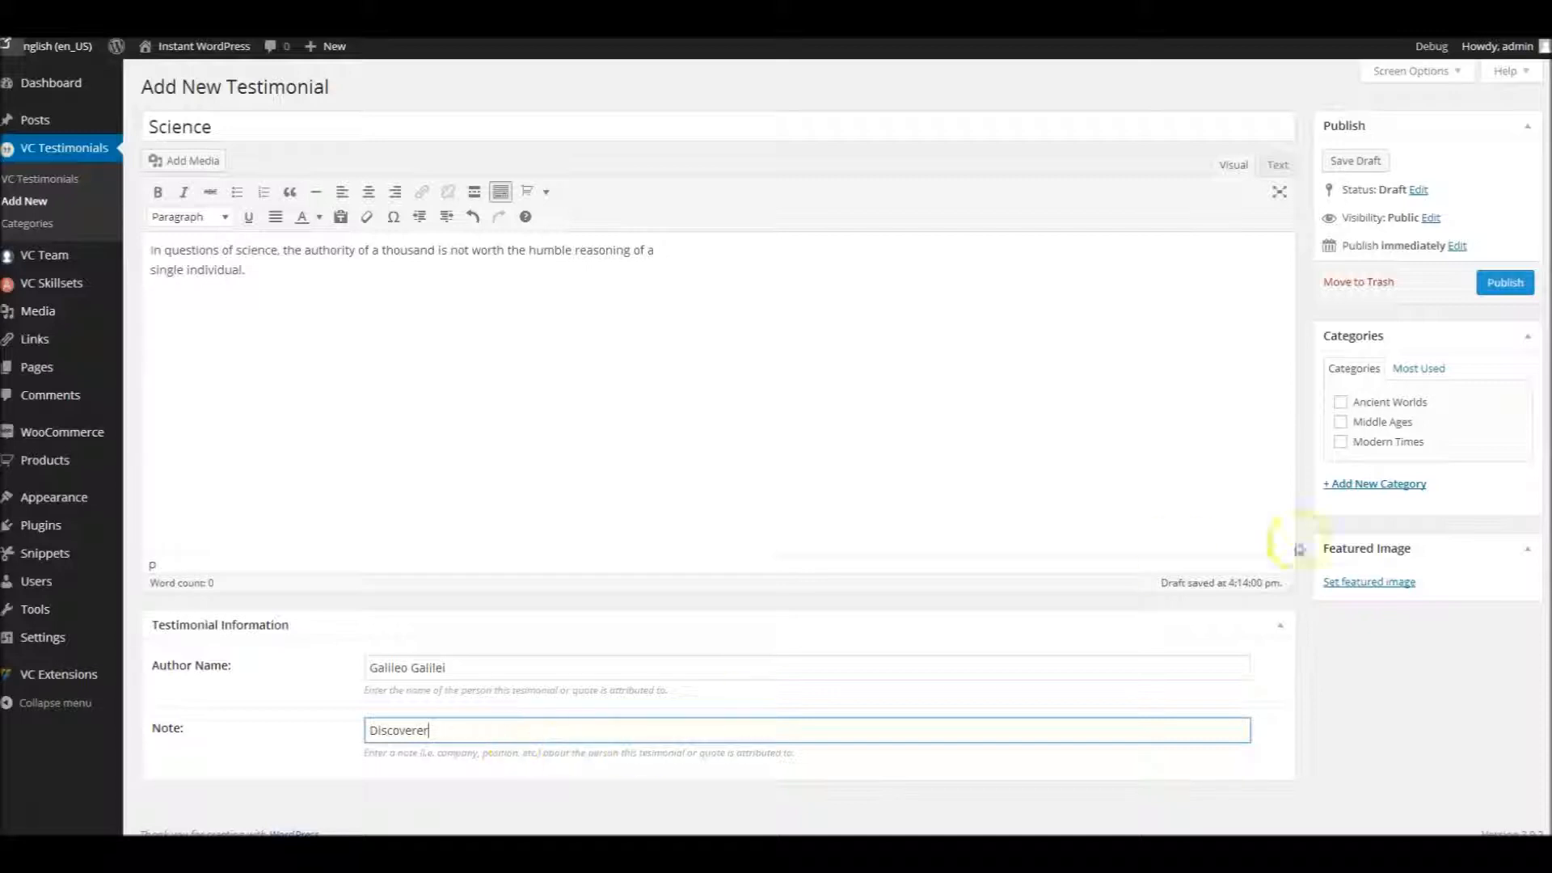
Publish the "Science" testimonial in the "Middle Ages" category with Galileo_Galilei.jpg from the media library as its featured image.
{"action": "left_click", "coordinate": [1378, 423]}
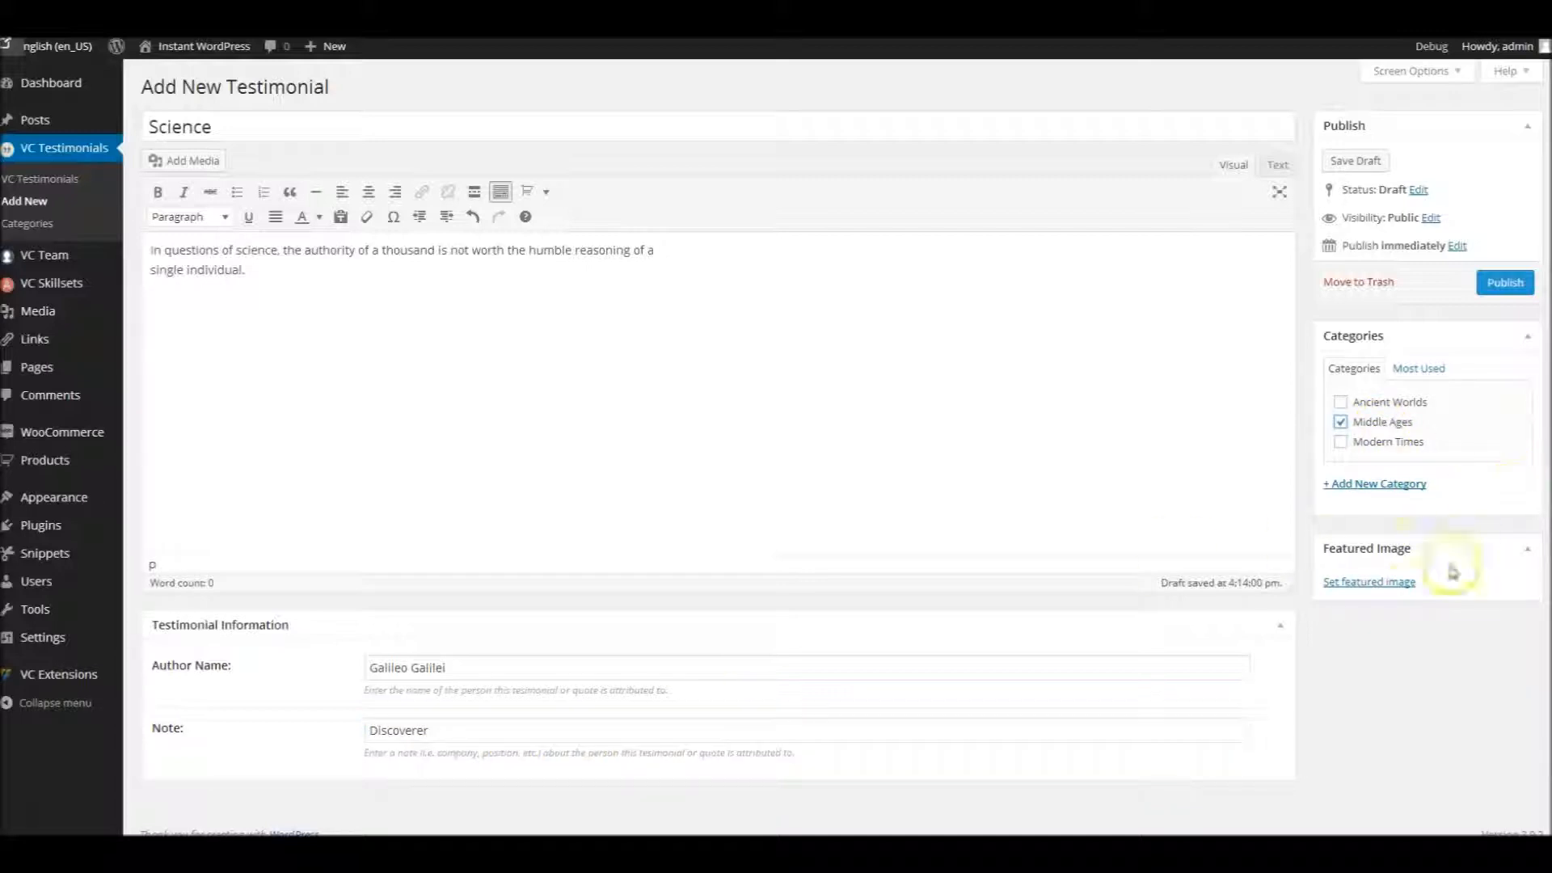
{"action": "left_click", "coordinate": [1388, 582]}
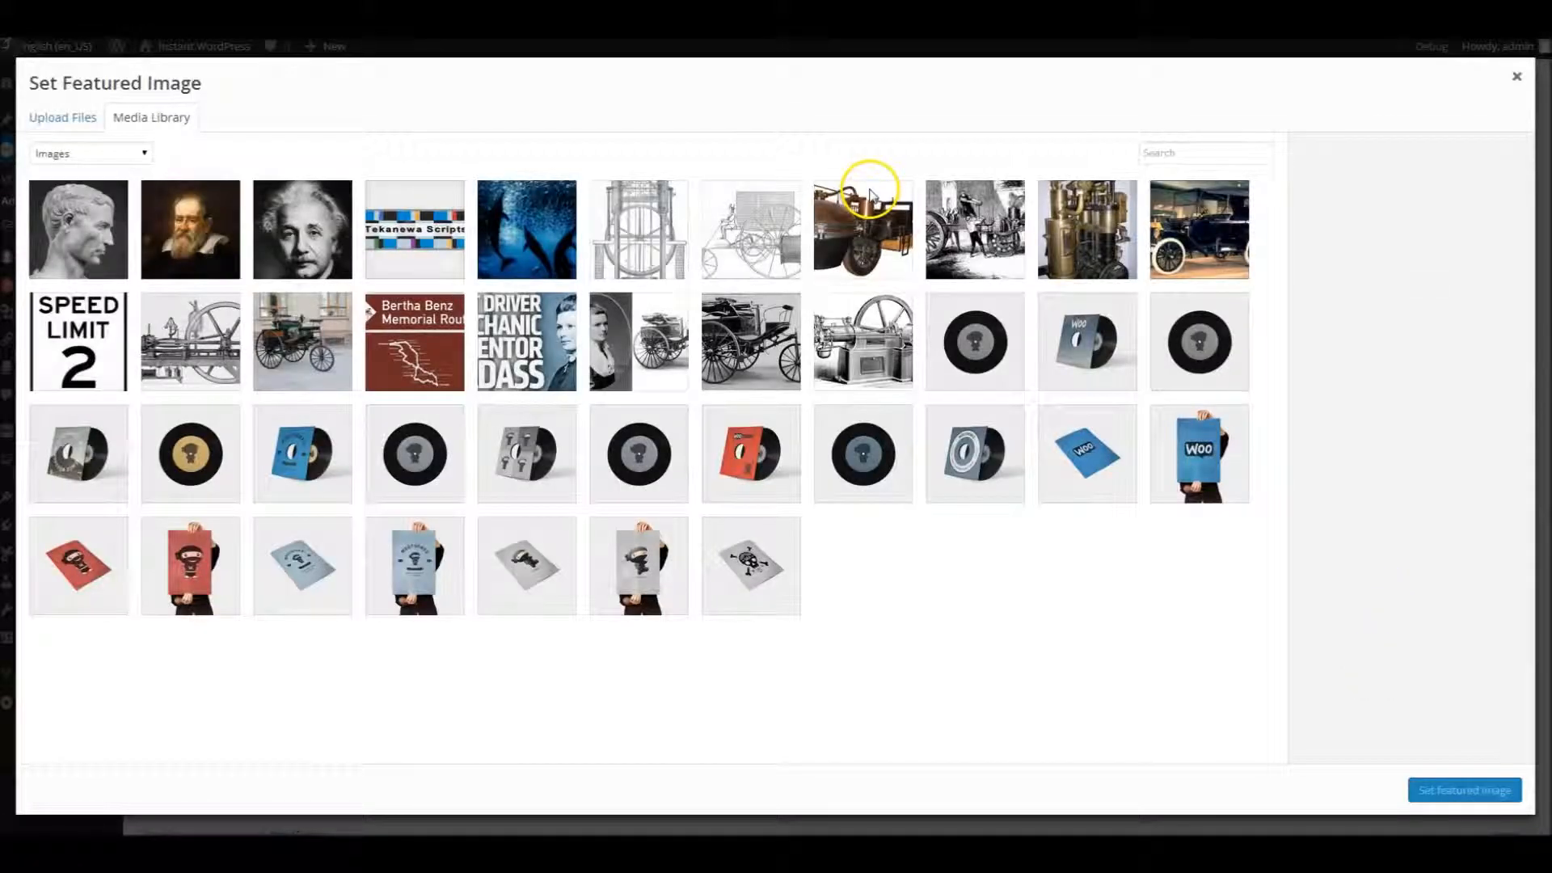
{"action": "left_click", "coordinate": [220, 223]}
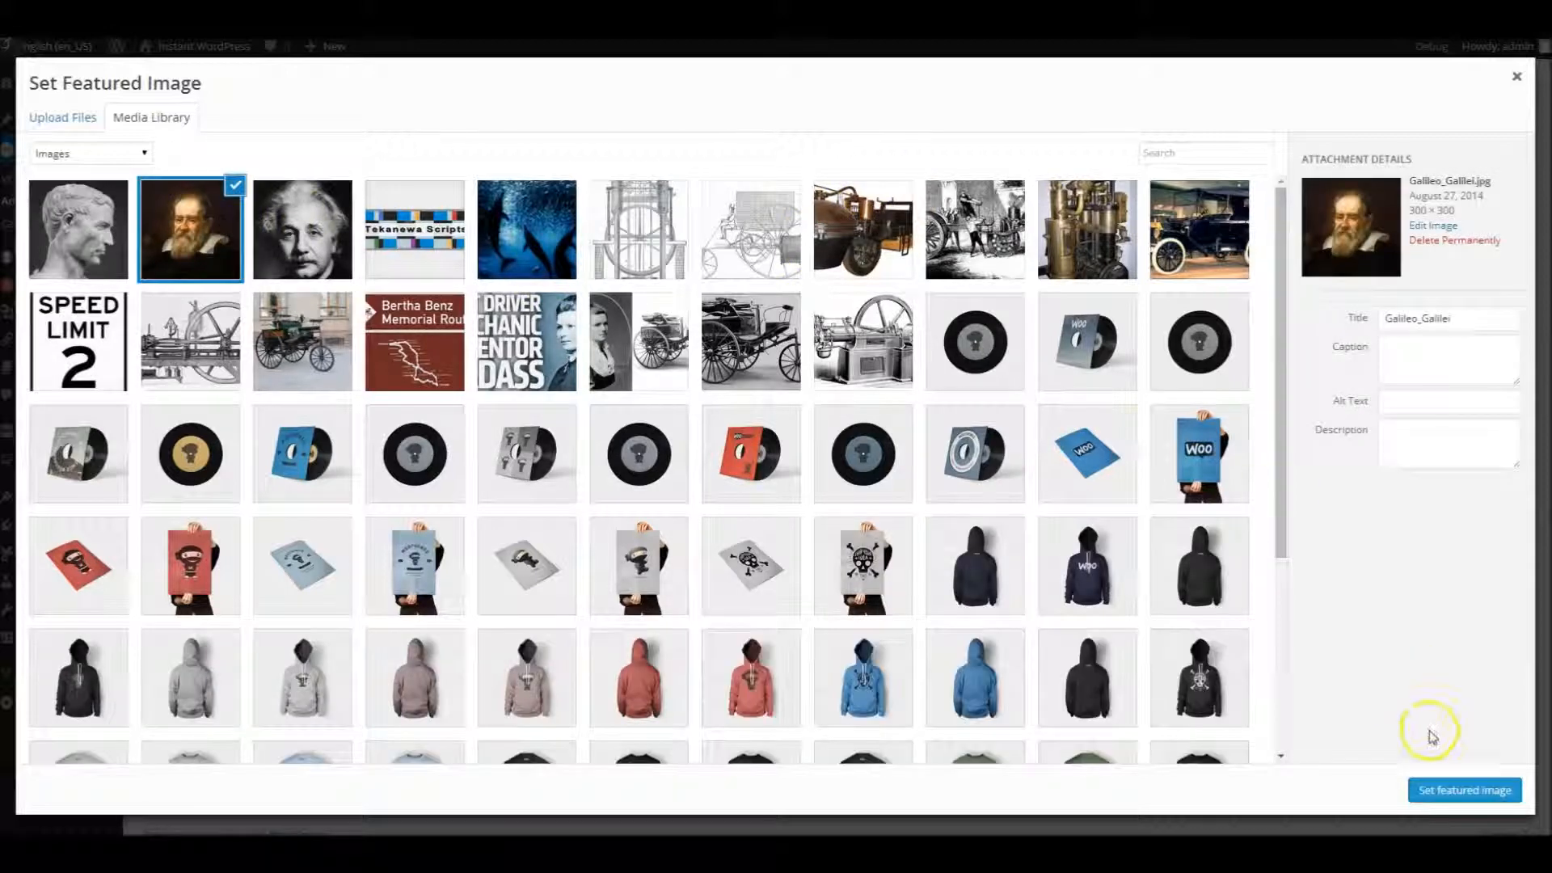
{"action": "left_click", "coordinate": [1459, 790]}
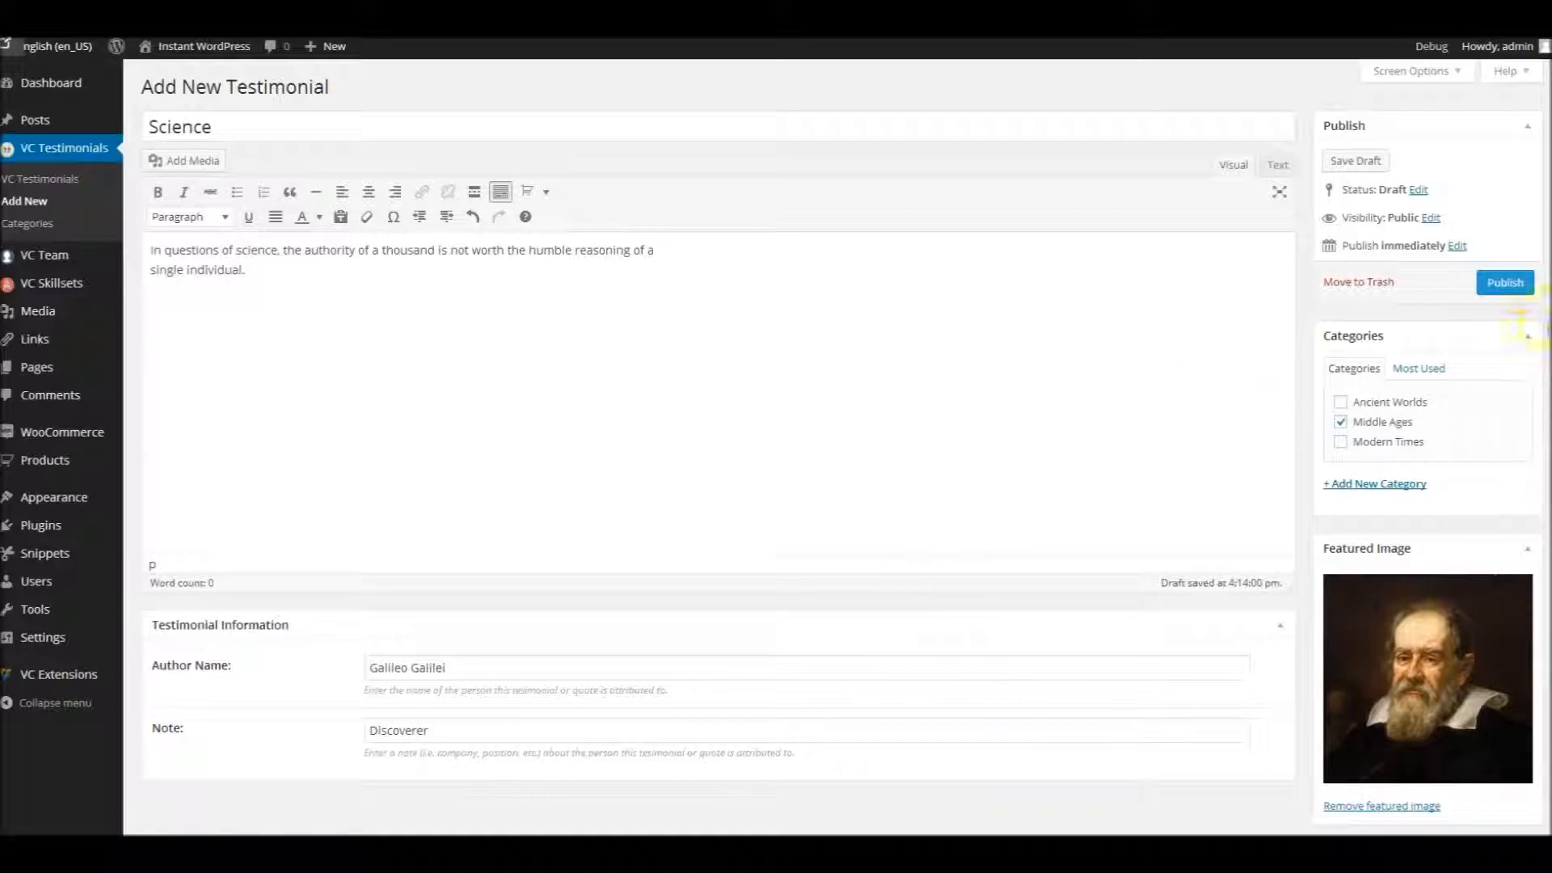
{"action": "left_click", "coordinate": [1505, 282]}
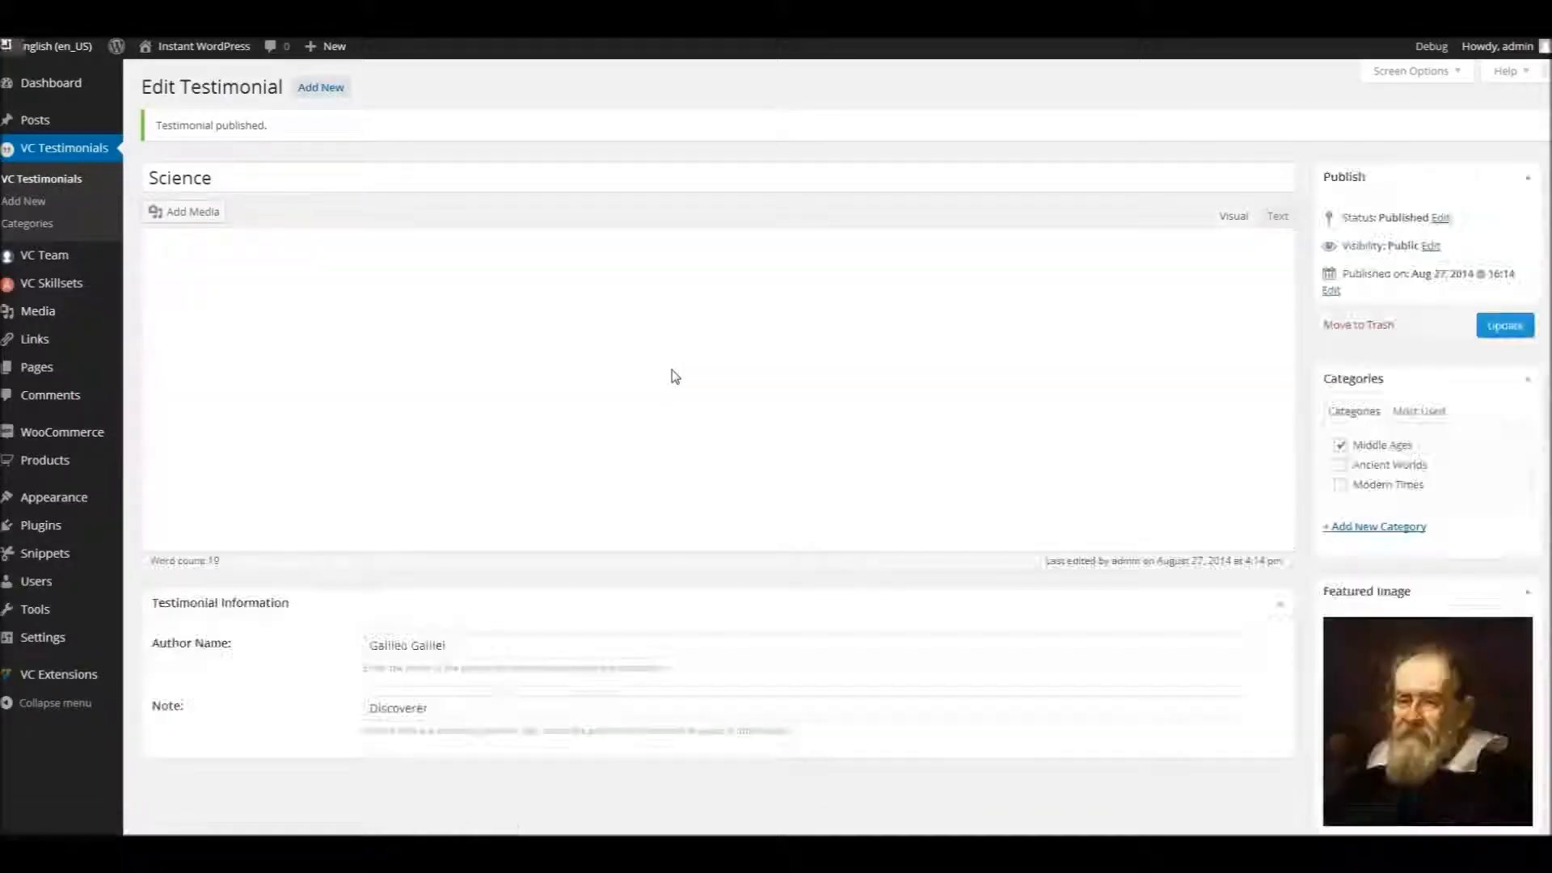
Create a new testimonial titled "Intelligence" with the text "The difference between stupidity and genius is that genius has its limits.".
{"action": "left_click", "coordinate": [320, 87]}
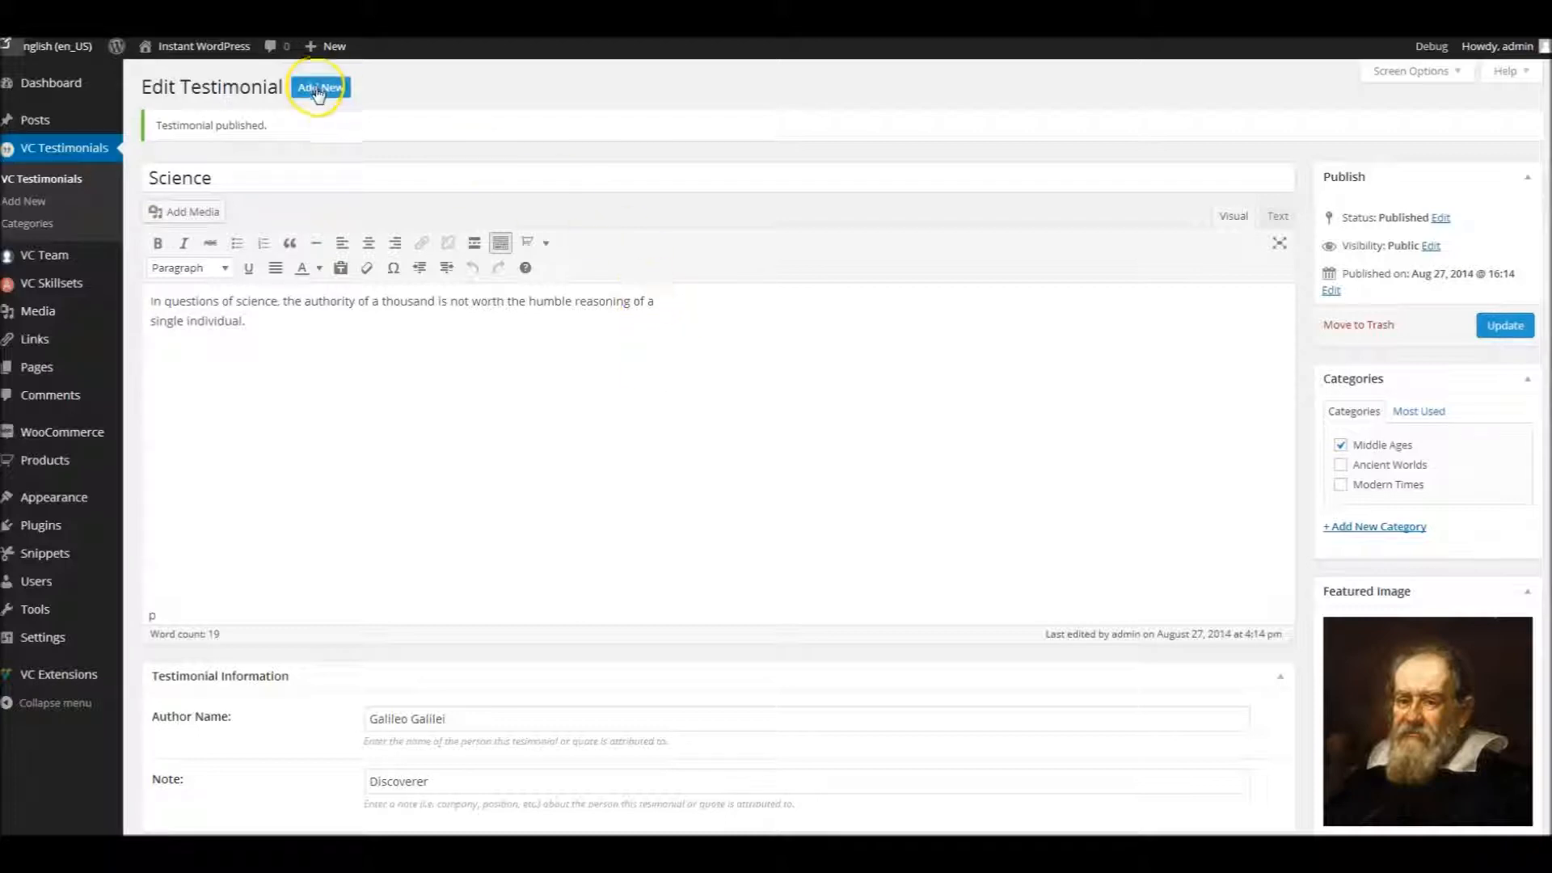
{"action": "left_click", "coordinate": [509, 356]}
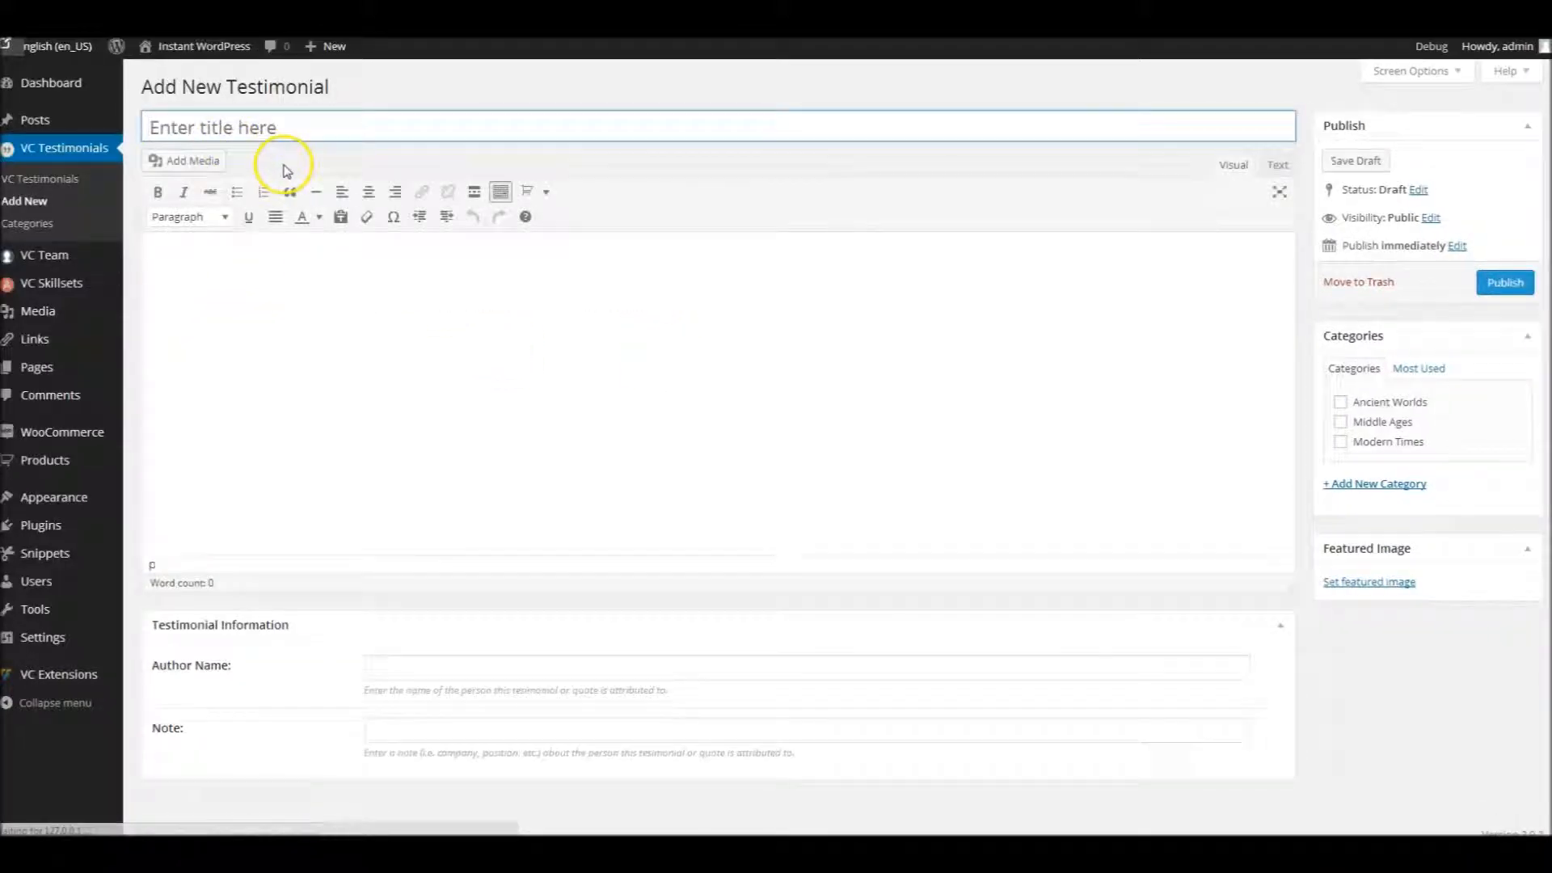
{"action": "type", "text": "Intelligence"}
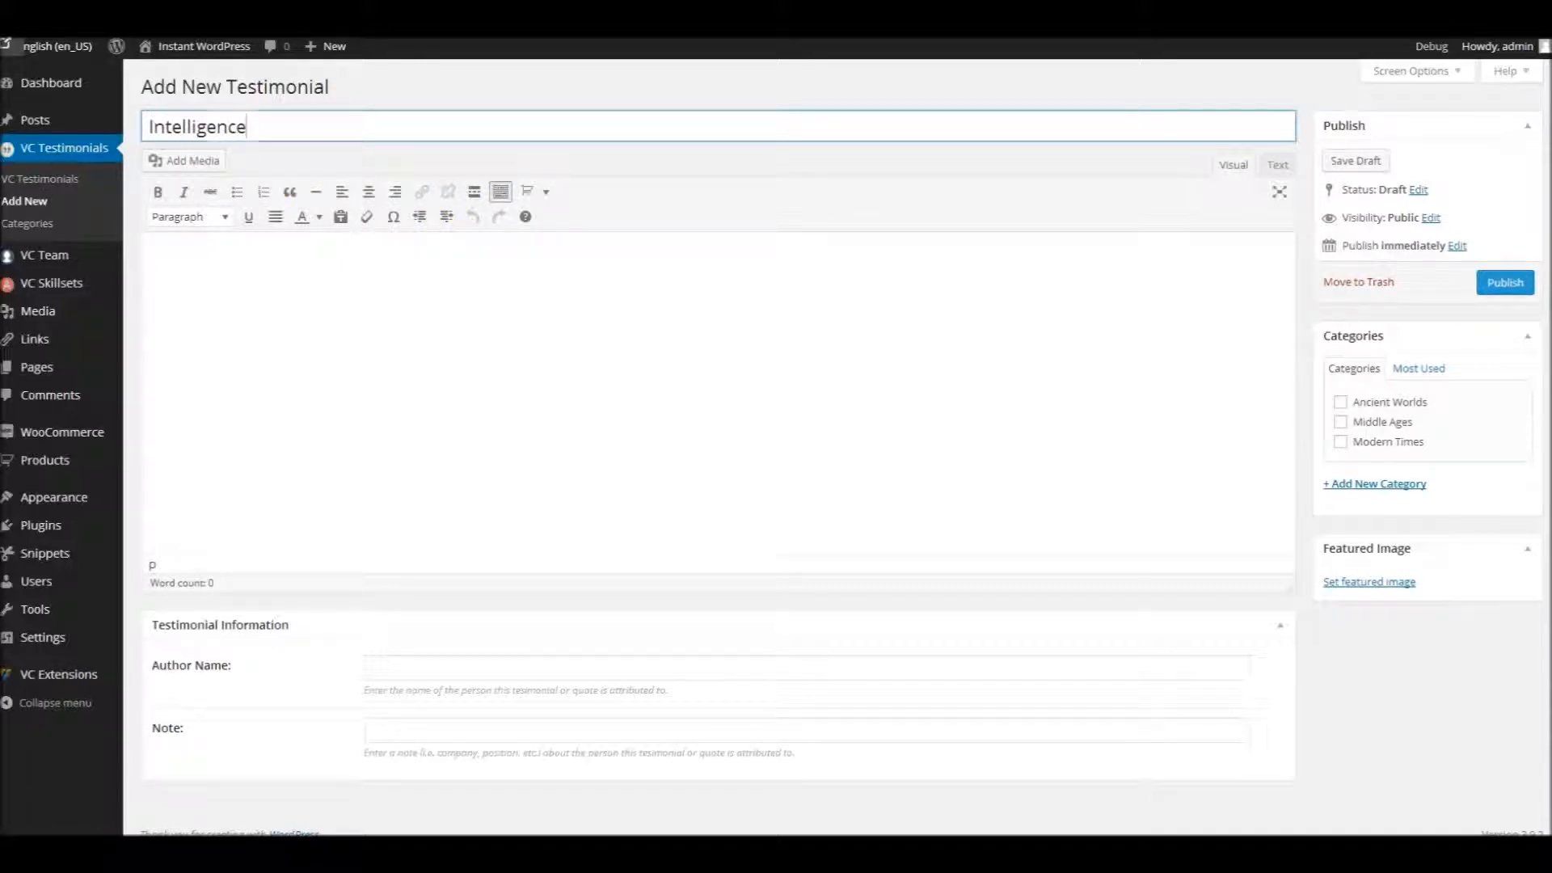
{"action": "left_click", "coordinate": [501, 271]}
{"action": "left_click", "coordinate": [346, 305]}
{"action": "type", "text": "The difference between stupidity and genius is that genius has its limits."}
Set the testimonial's author name to "Albert Einstein" and its note to "Genius".
{"action": "left_click", "coordinate": [395, 669]}
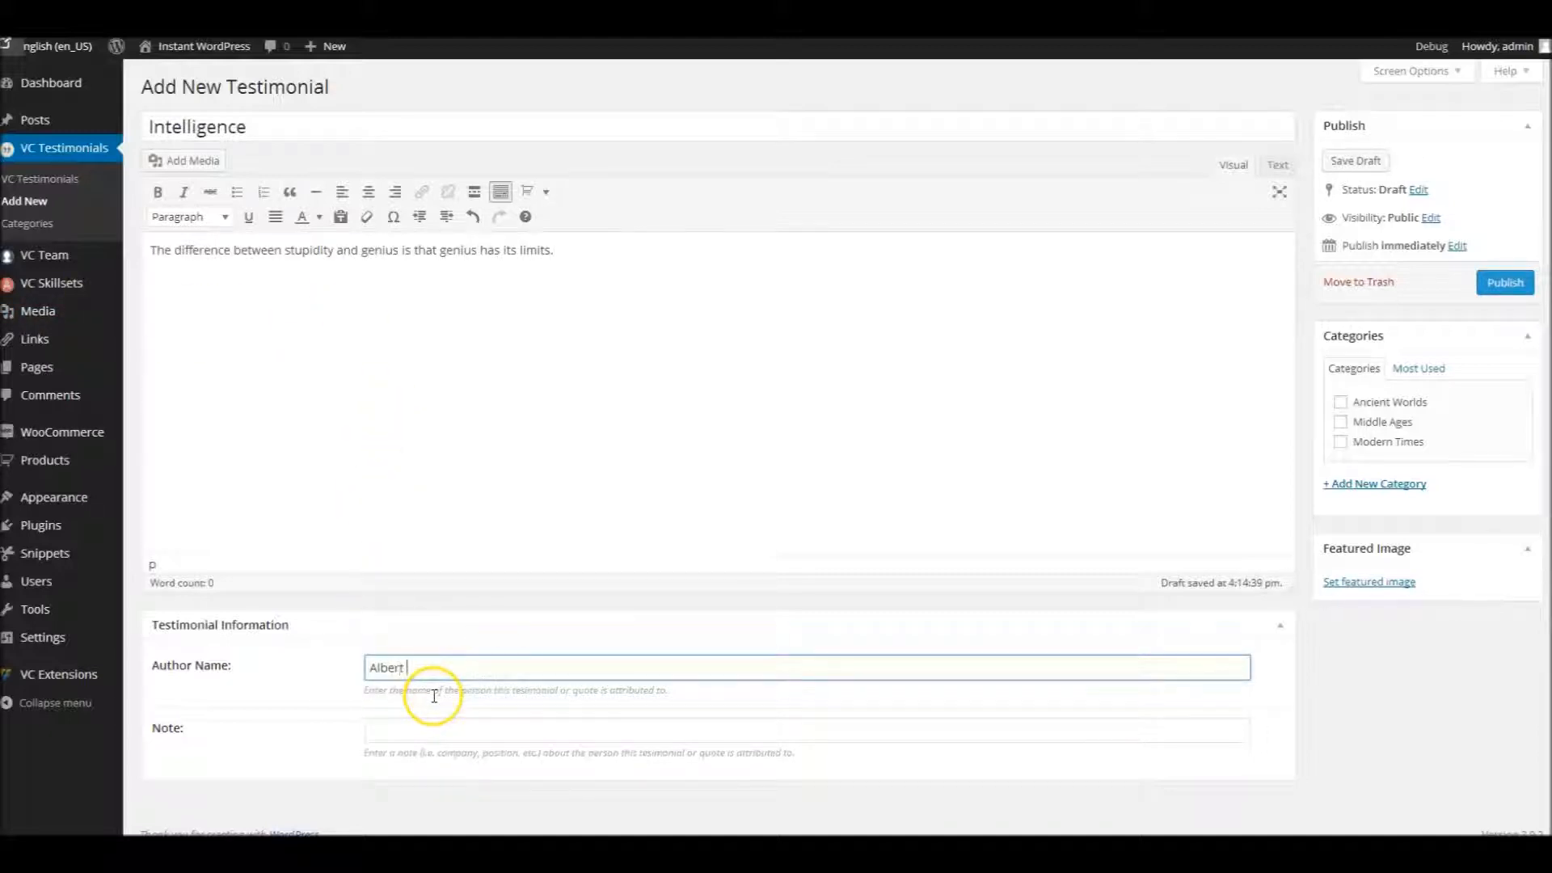
{"action": "key", "text": "Tab"}
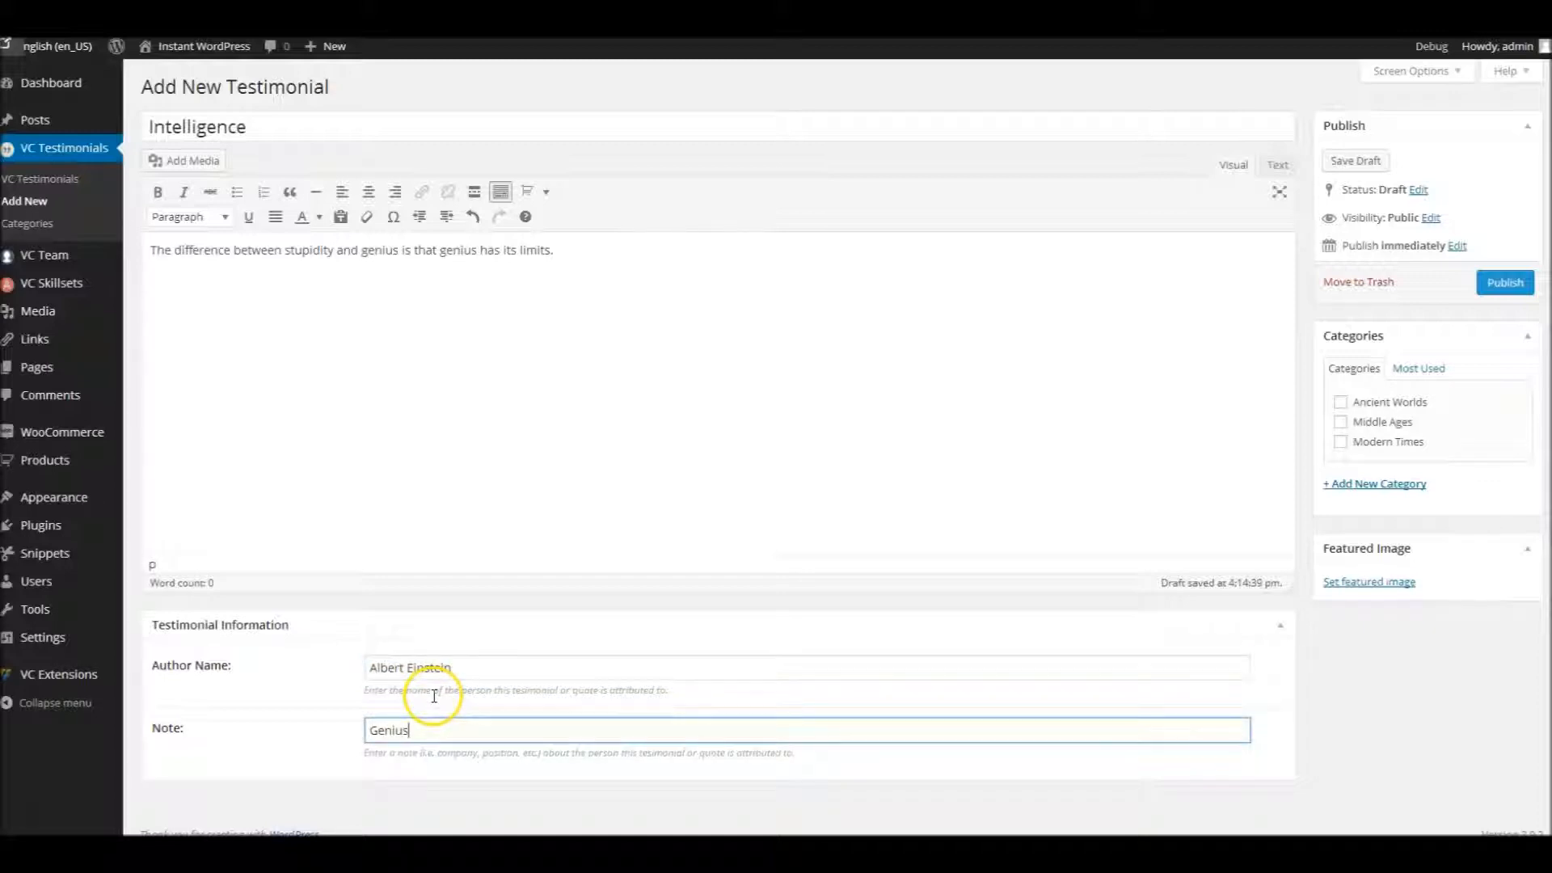
Assign the testimonial to the "Modern Times" category and set the Albert Einstein portrait from the media library as its featured image.
{"action": "left_click", "coordinate": [1383, 443]}
{"action": "left_click", "coordinate": [1368, 582]}
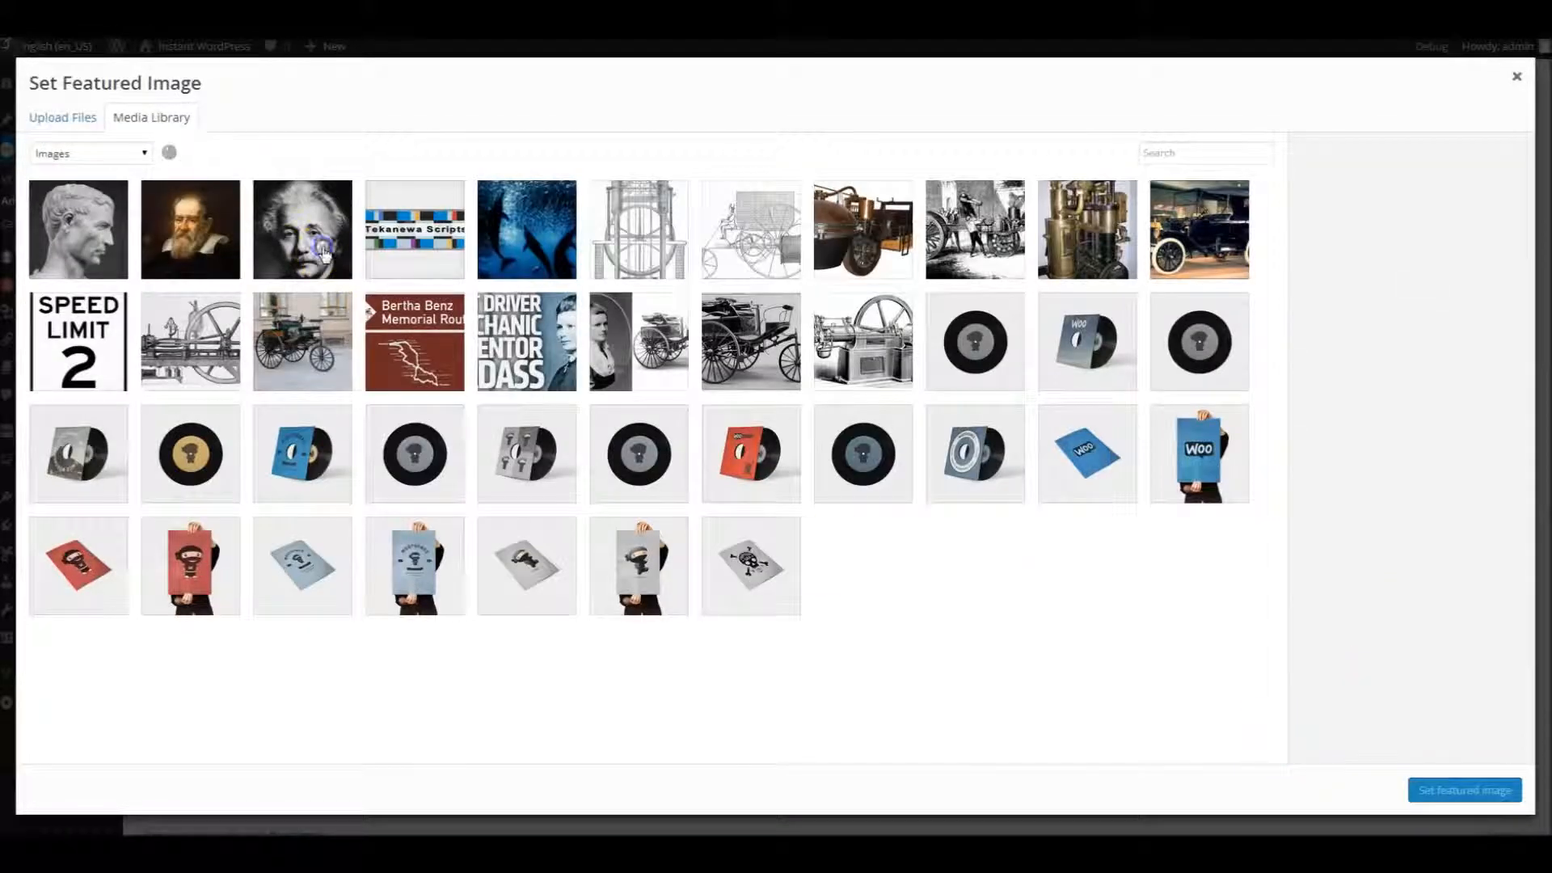
{"action": "left_click", "coordinate": [322, 252]}
{"action": "left_click", "coordinate": [1442, 789]}
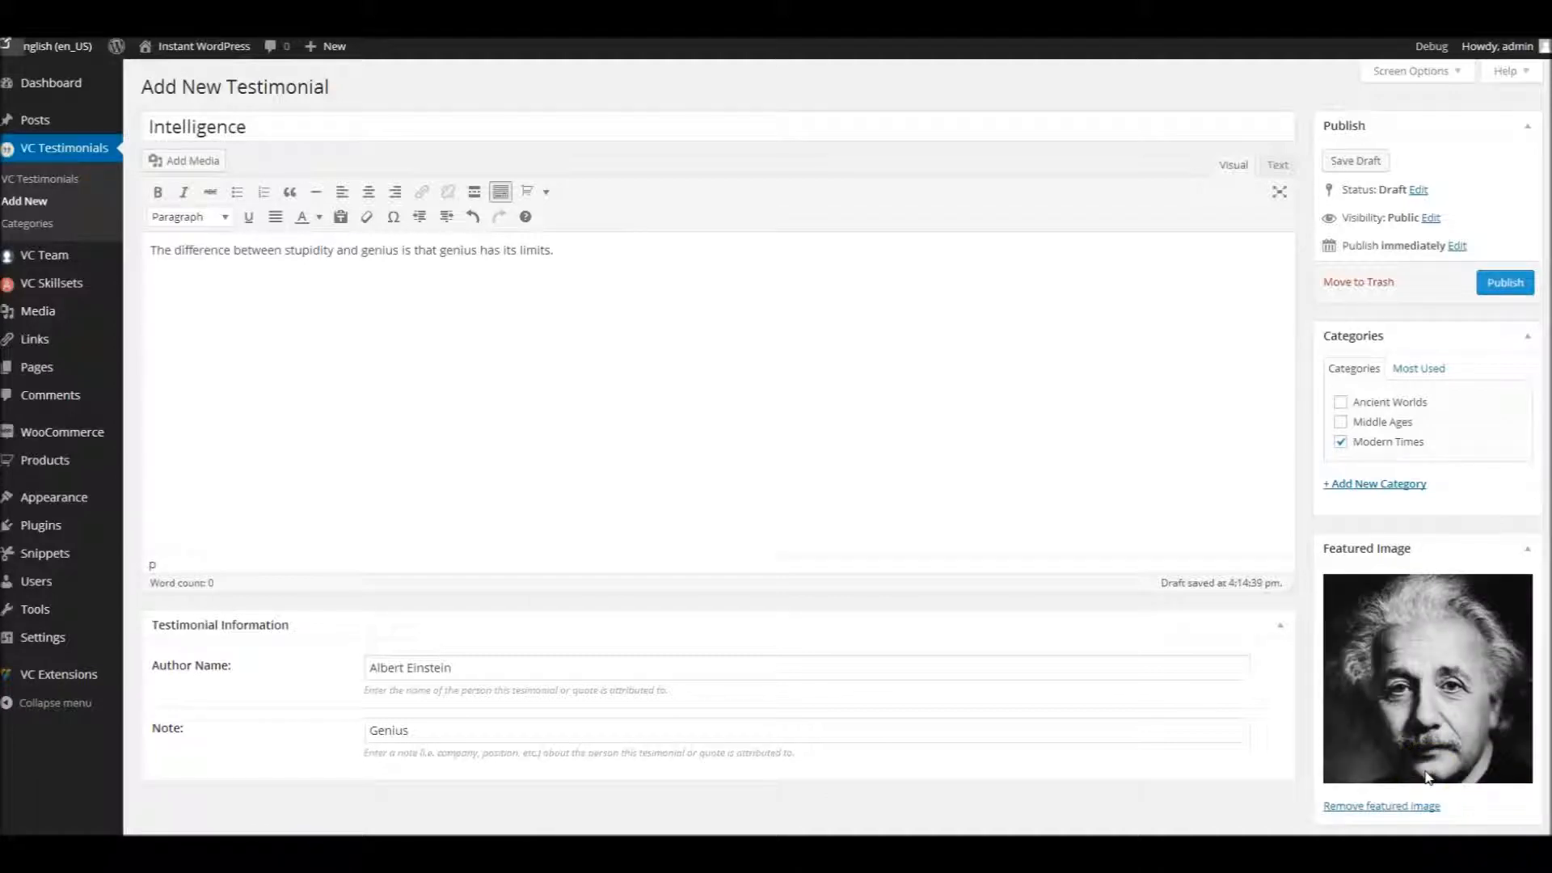
{"action": "left_click", "coordinate": [541, 667]}
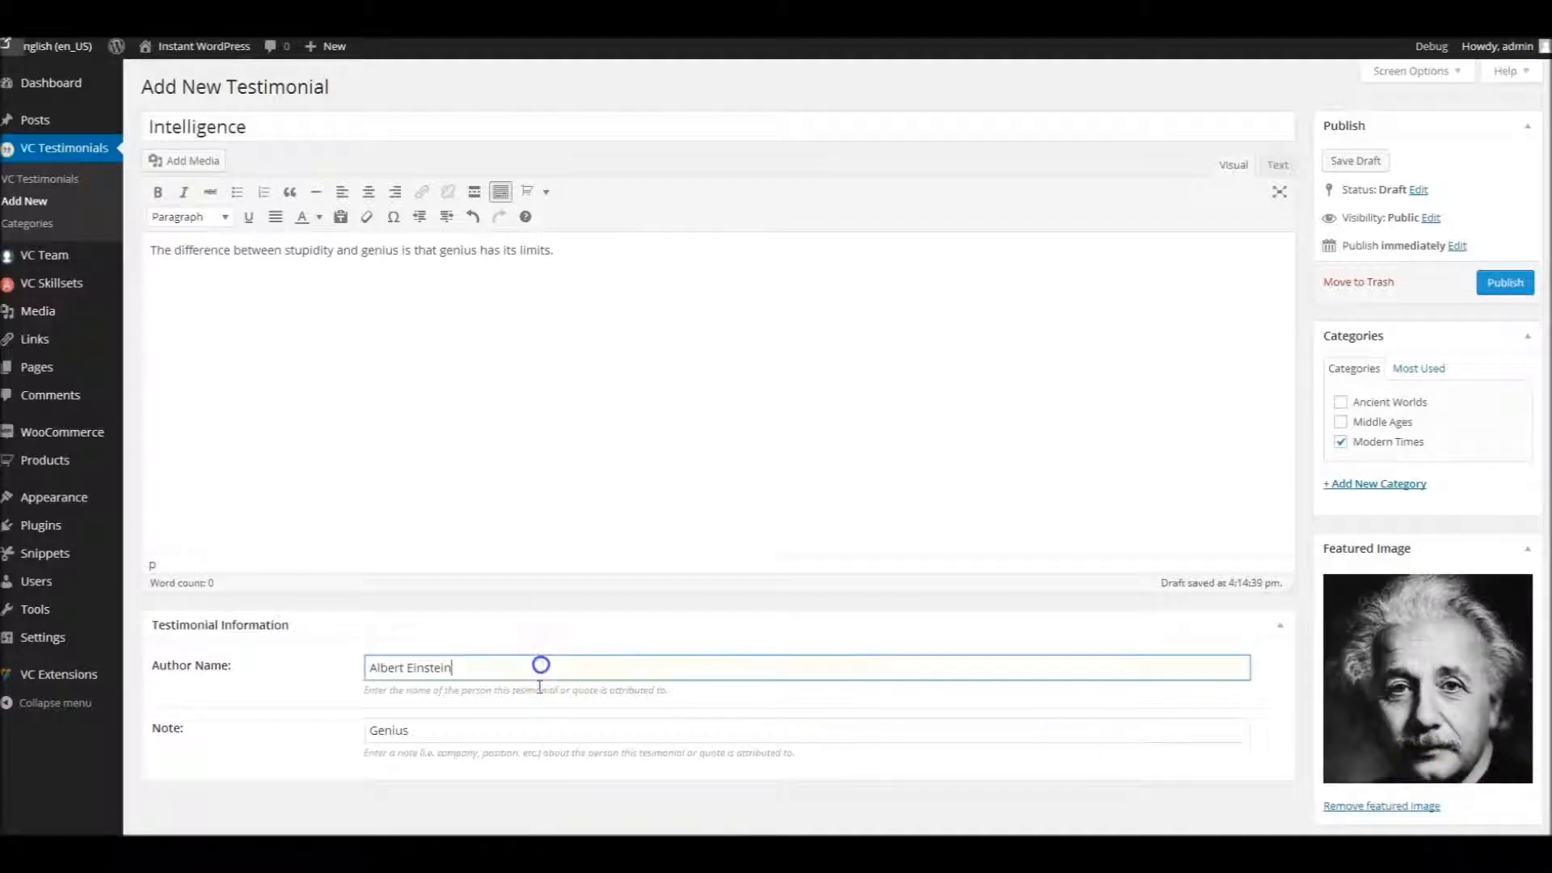
{"action": "left_click", "coordinate": [539, 720]}
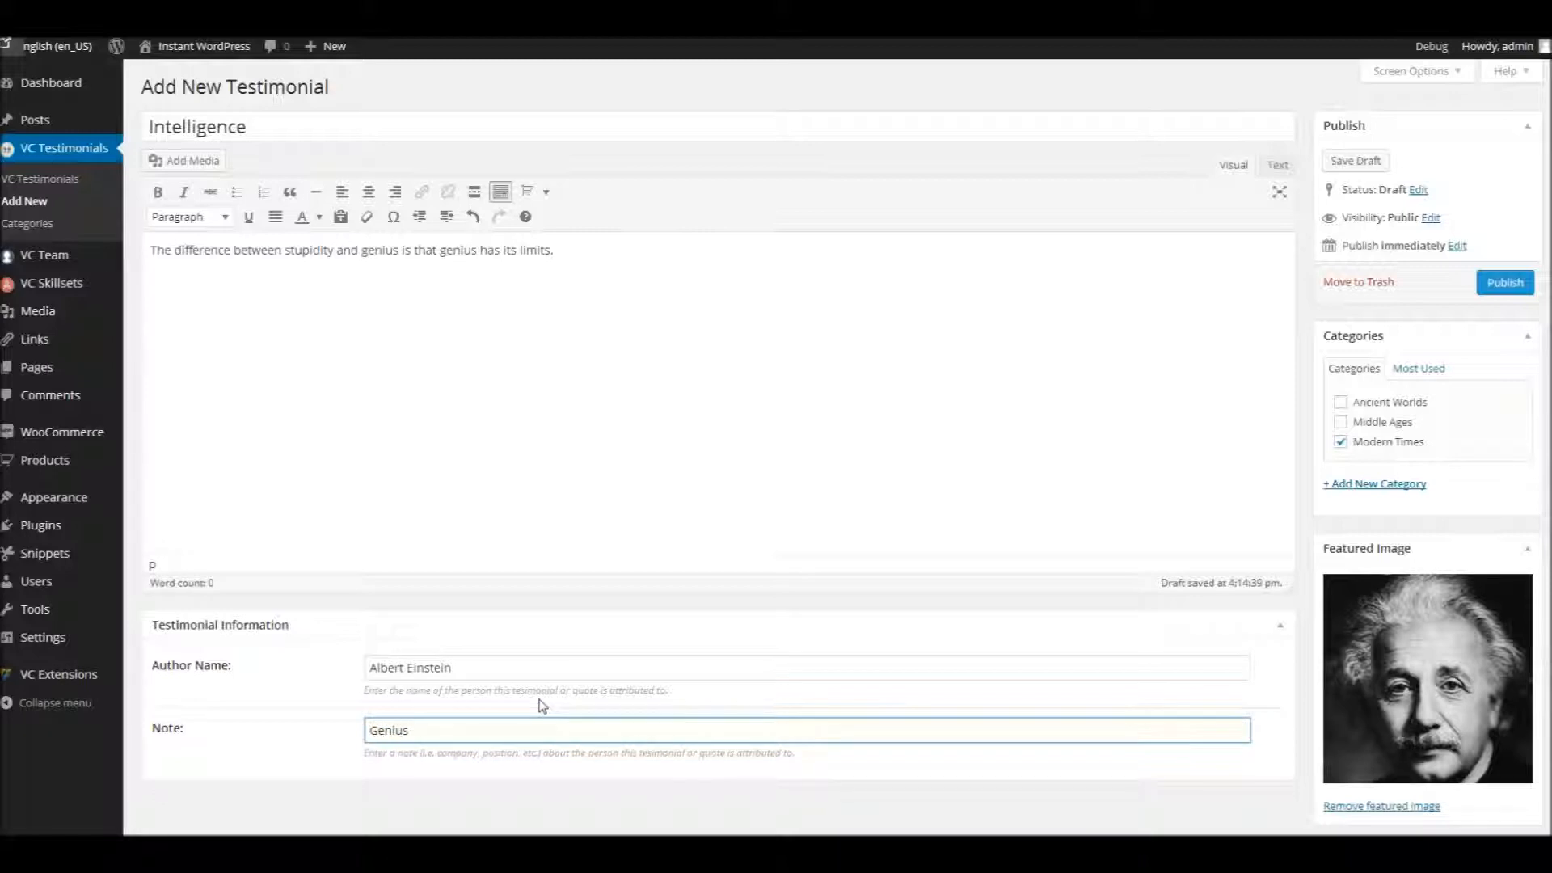
{"action": "left_click", "coordinate": [537, 717]}
{"action": "left_click", "coordinate": [556, 726]}
Publish the "Intelligence" testimonial and open the list of all testimonials.
{"action": "left_click", "coordinate": [1510, 284]}
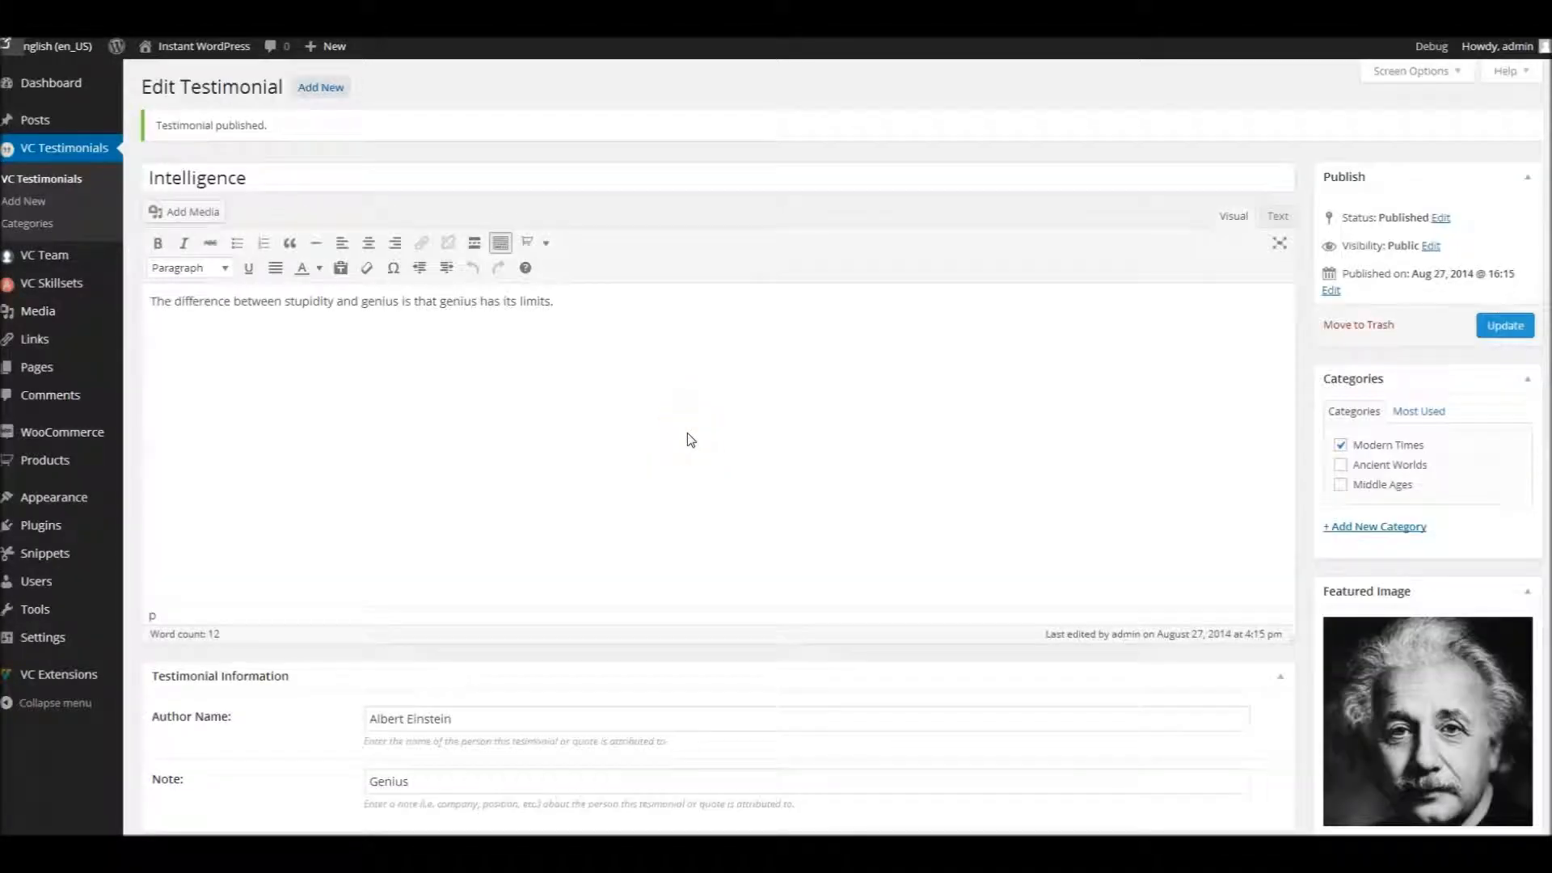
{"action": "left_click", "coordinate": [70, 179]}
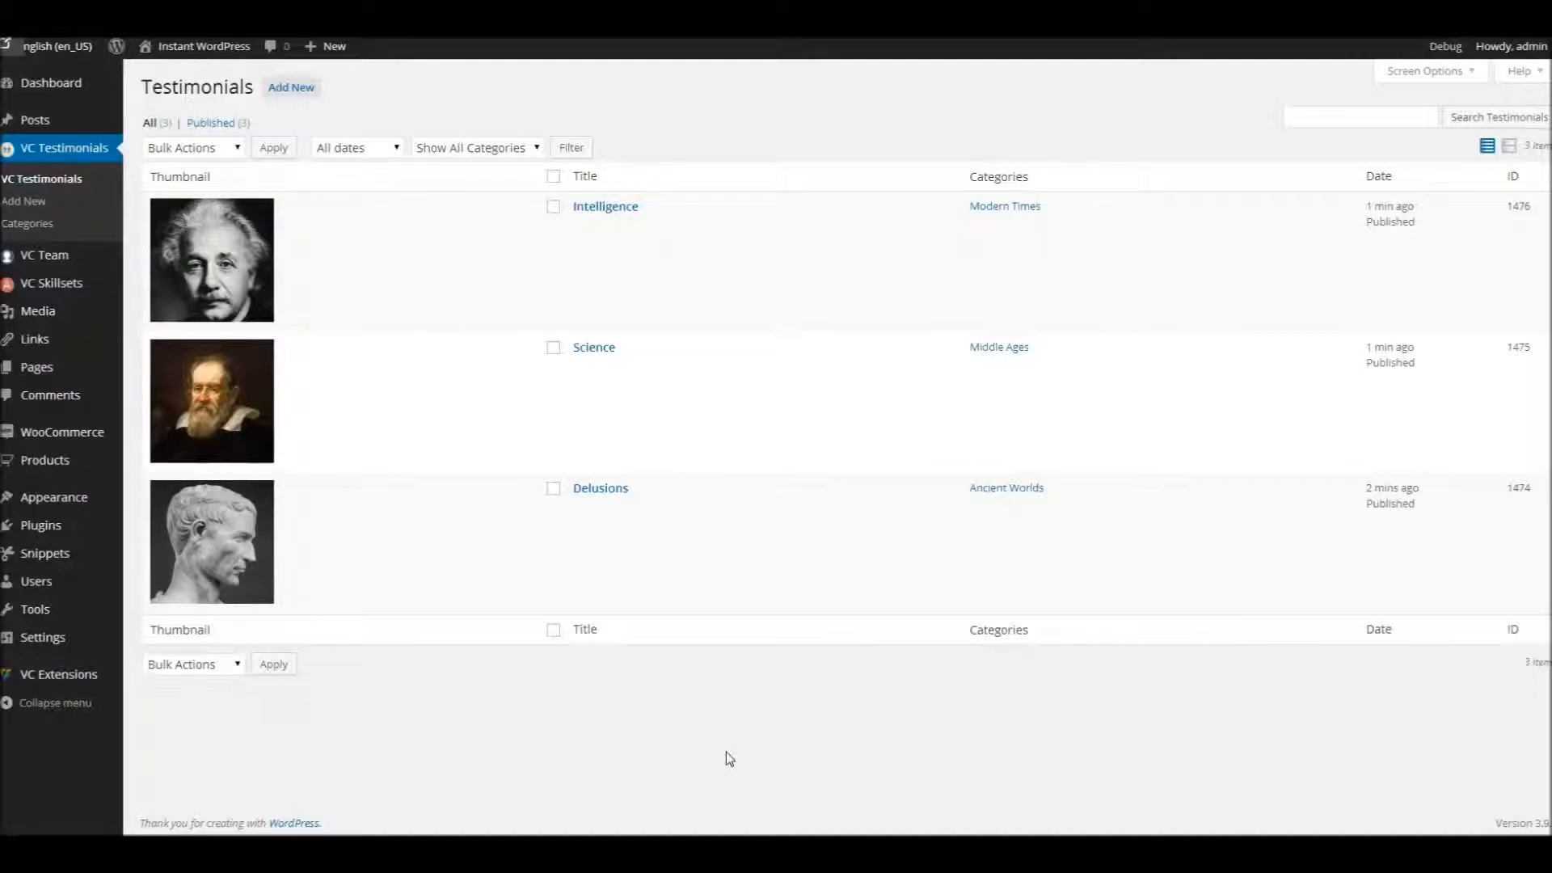
Create a new page titled "Testimonials" and disallow comments as well as trackbacks and pingbacks on it.
{"action": "mouse_move", "coordinate": [57, 46]}
{"action": "mouse_move", "coordinate": [62, 371]}
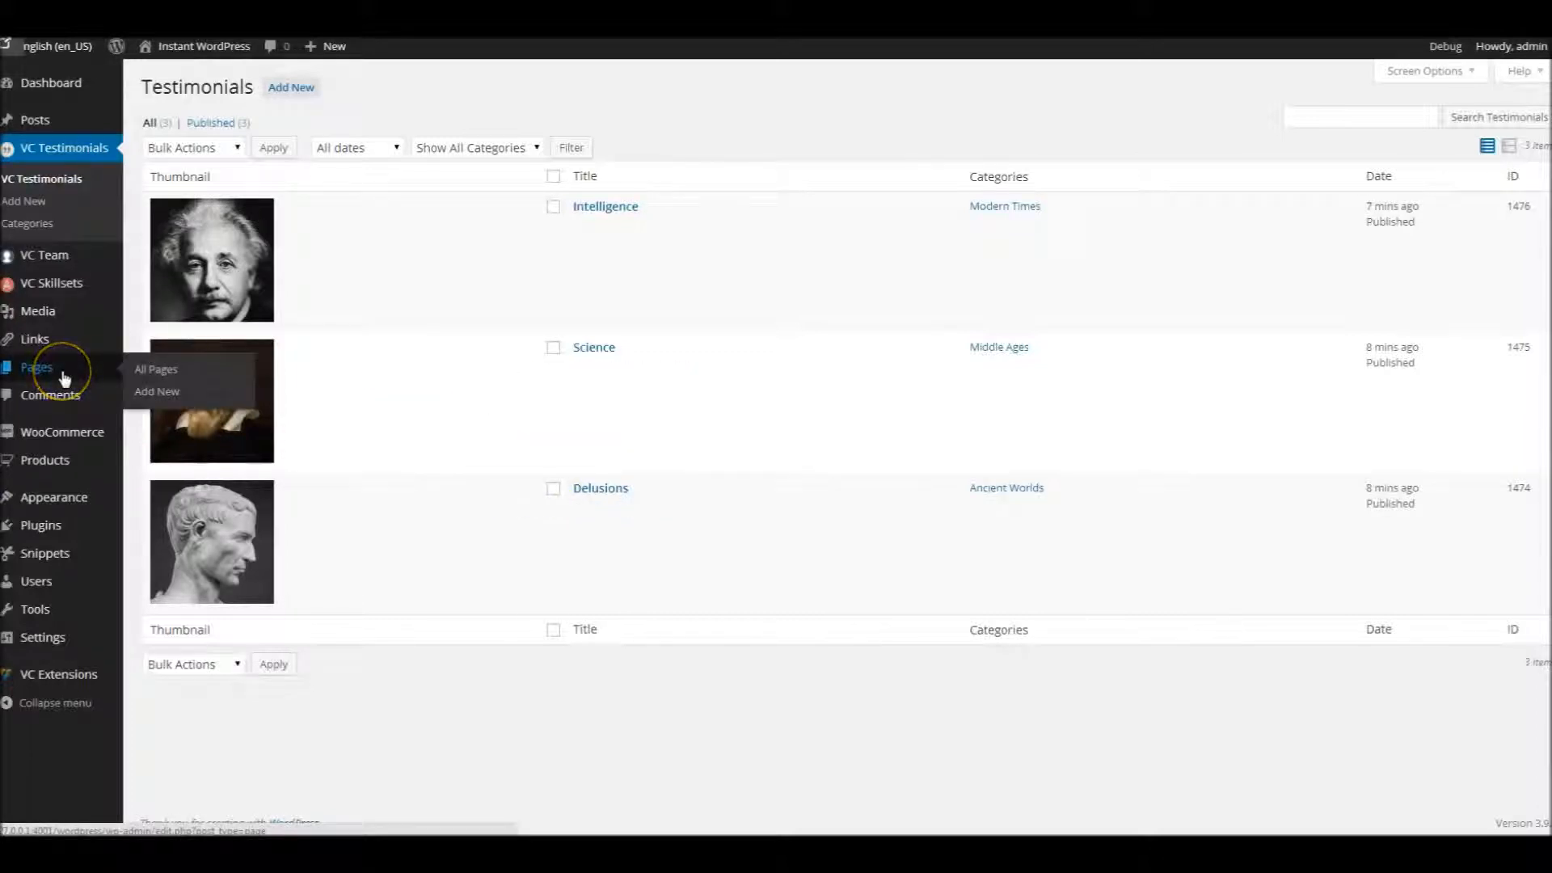
{"action": "left_click", "coordinate": [169, 395]}
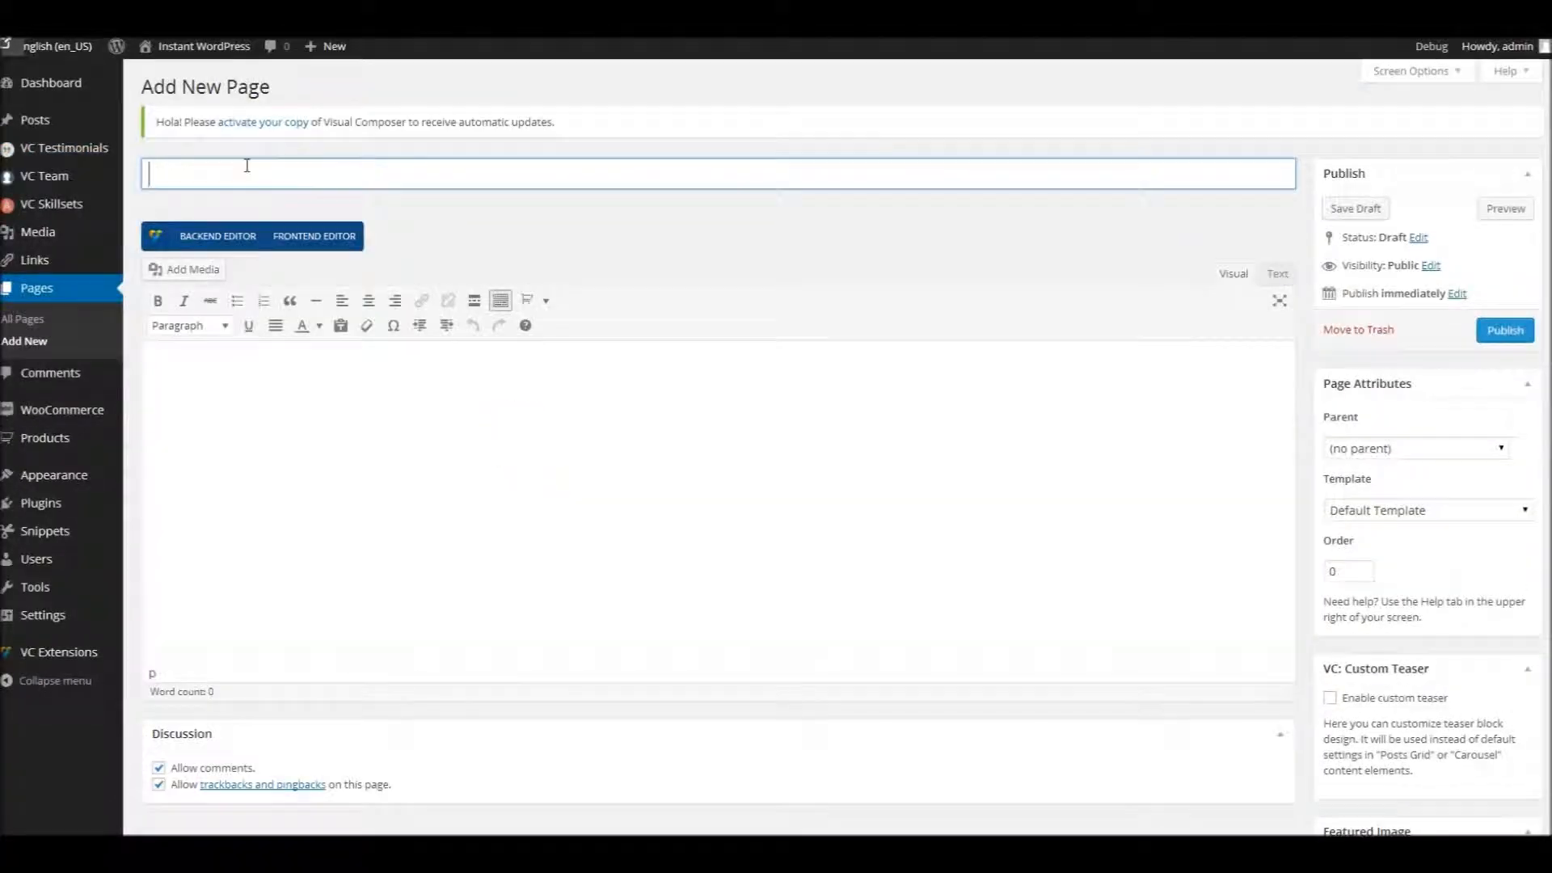
{"action": "type", "text": "Testimonials"}
{"action": "left_click", "coordinate": [159, 768]}
{"action": "left_click", "coordinate": [159, 784]}
Set the page's template to the full-width page template with no sidebar, keeping it without a parent.
{"action": "left_click", "coordinate": [1431, 451]}
{"action": "left_click", "coordinate": [1367, 476]}
{"action": "left_click", "coordinate": [1392, 509]}
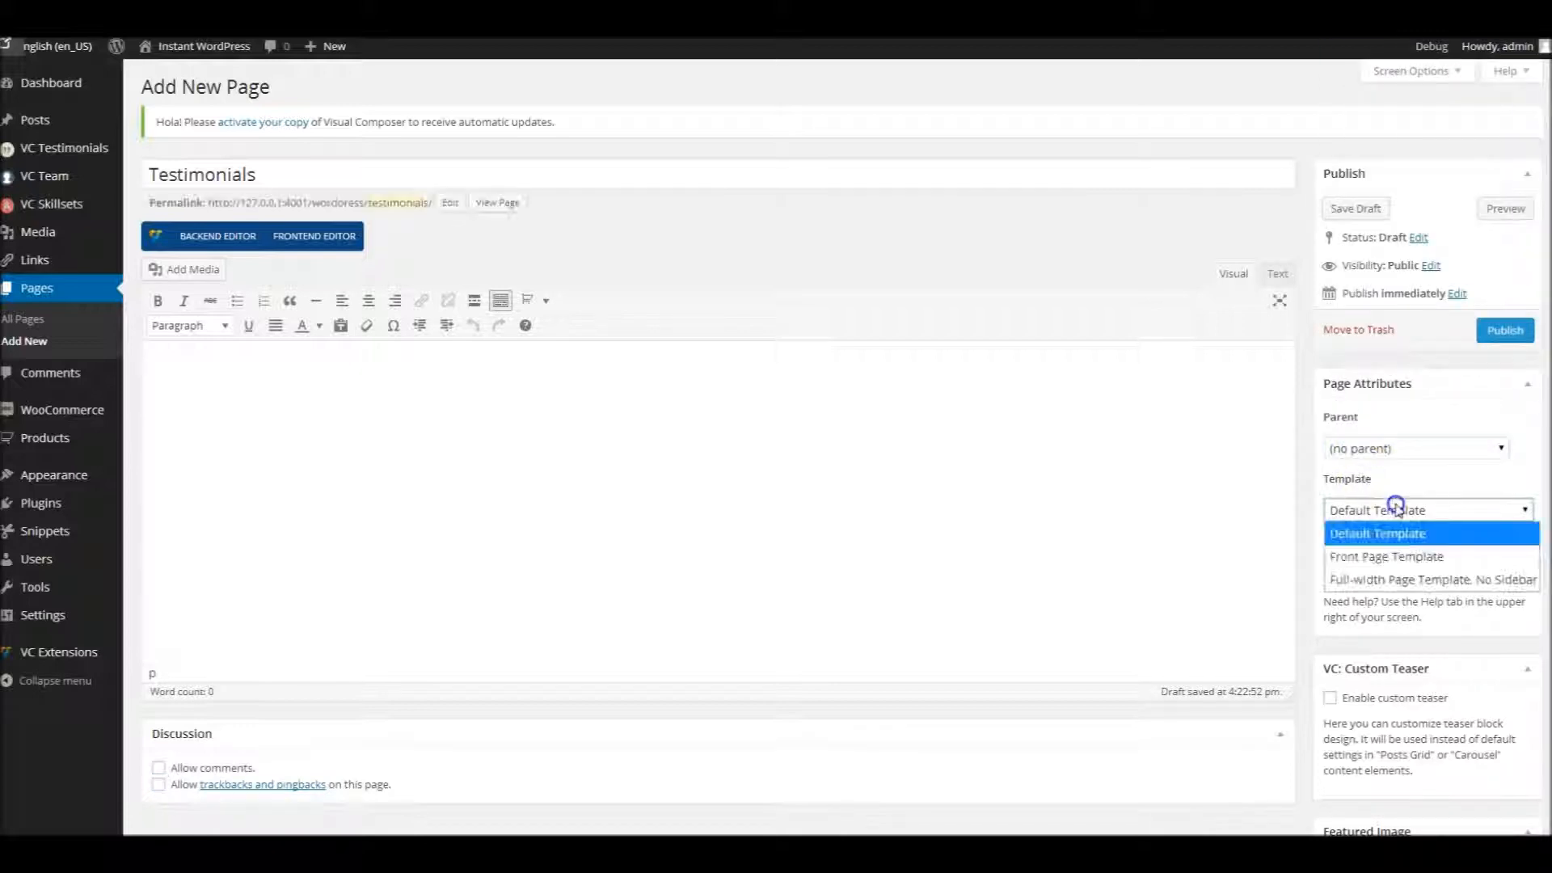
{"action": "left_click", "coordinate": [1394, 577]}
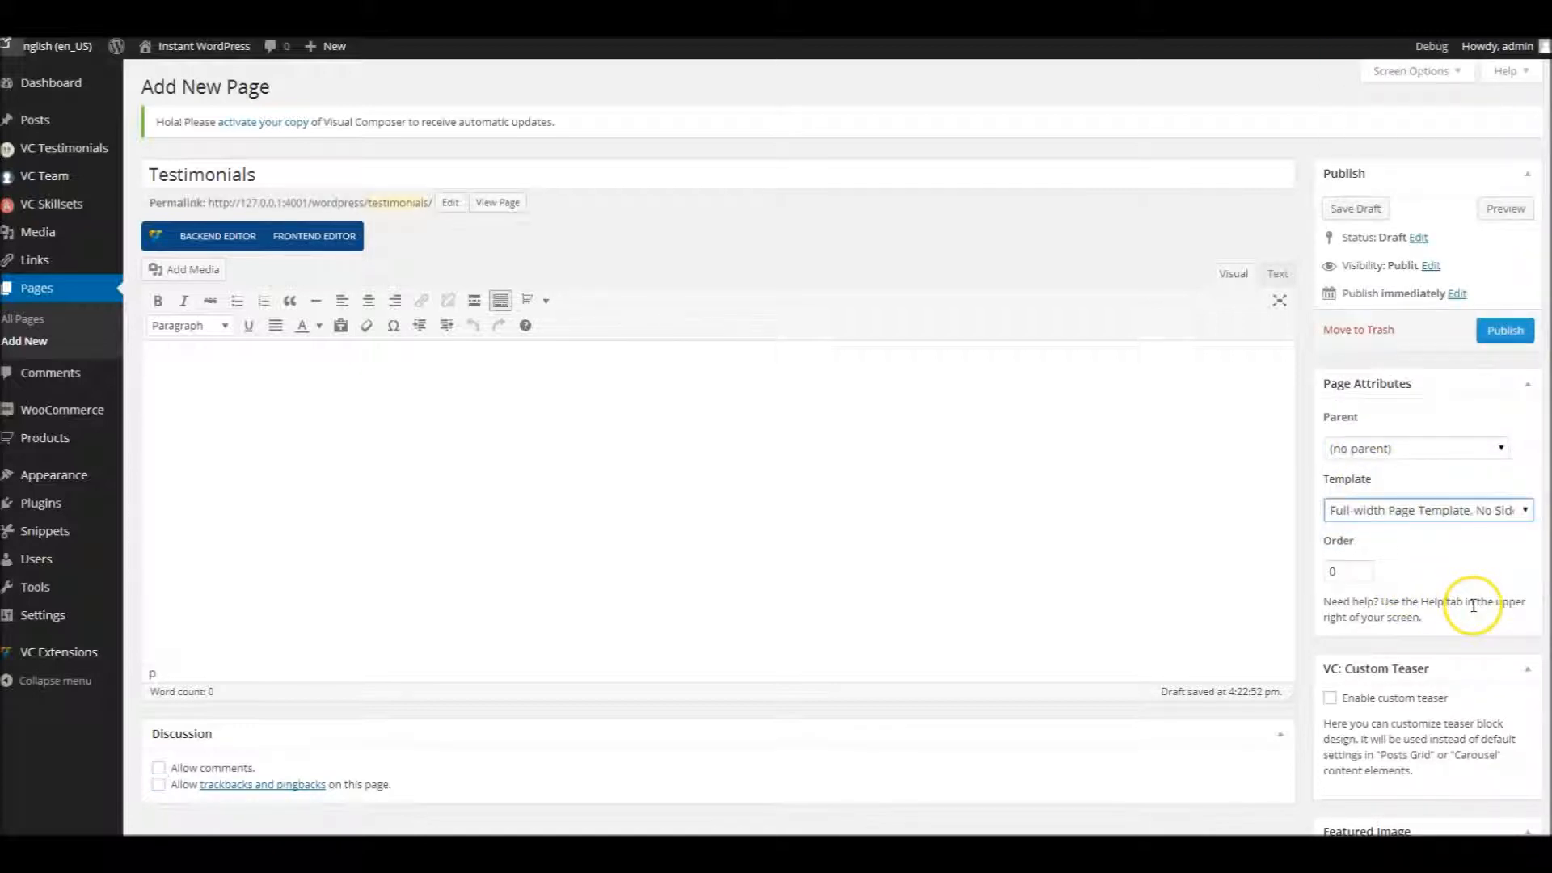
Add a row to the page in the Visual Composer backend editor and split it into two equal columns.
{"action": "left_click", "coordinate": [209, 234]}
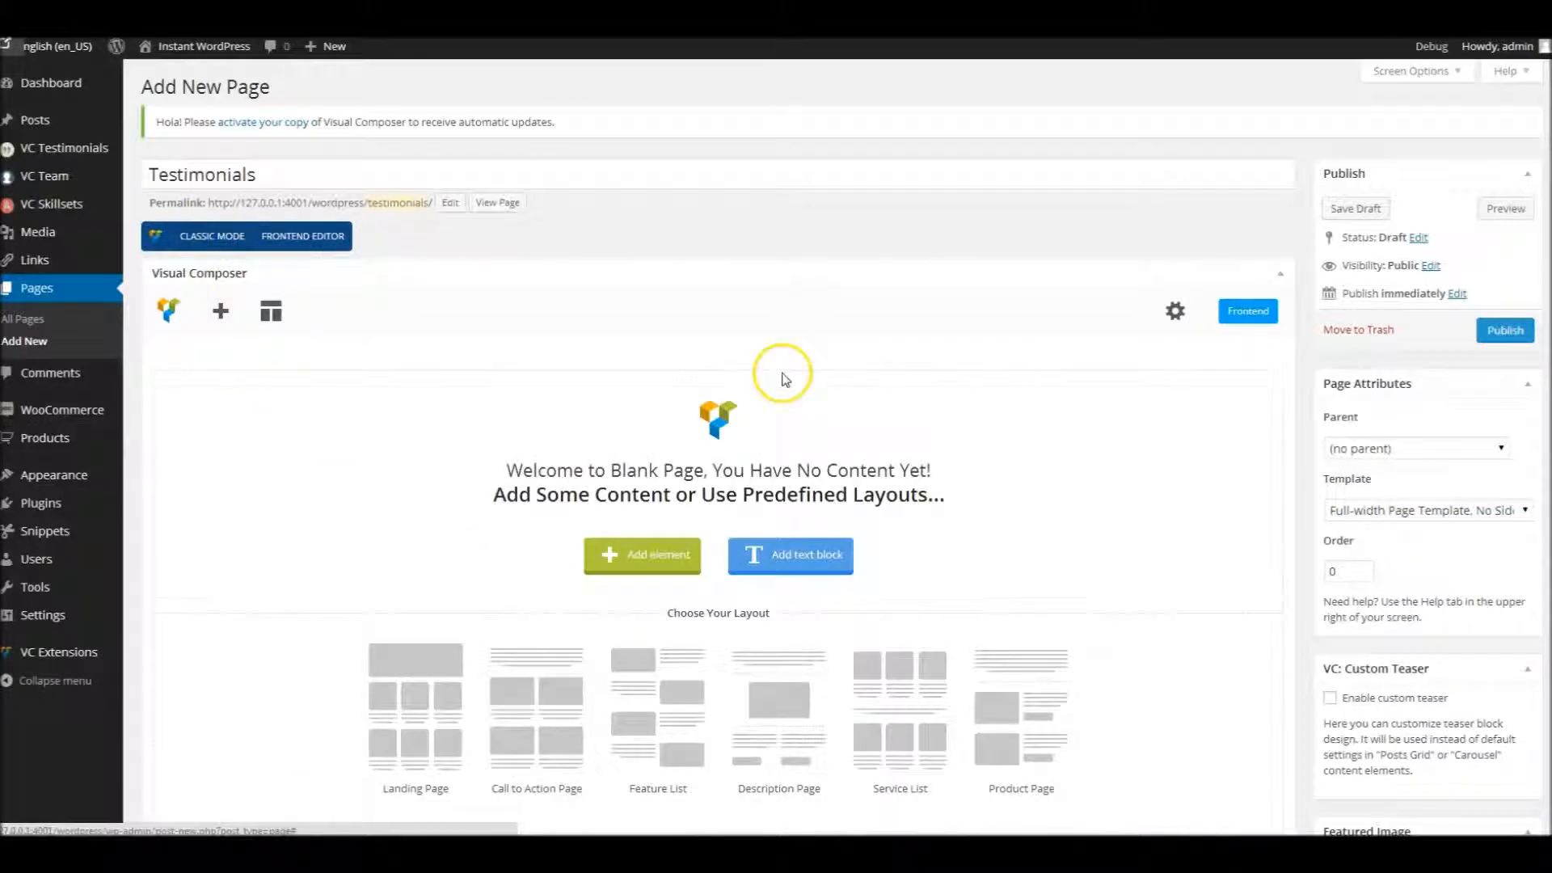
{"action": "left_click", "coordinate": [220, 311]}
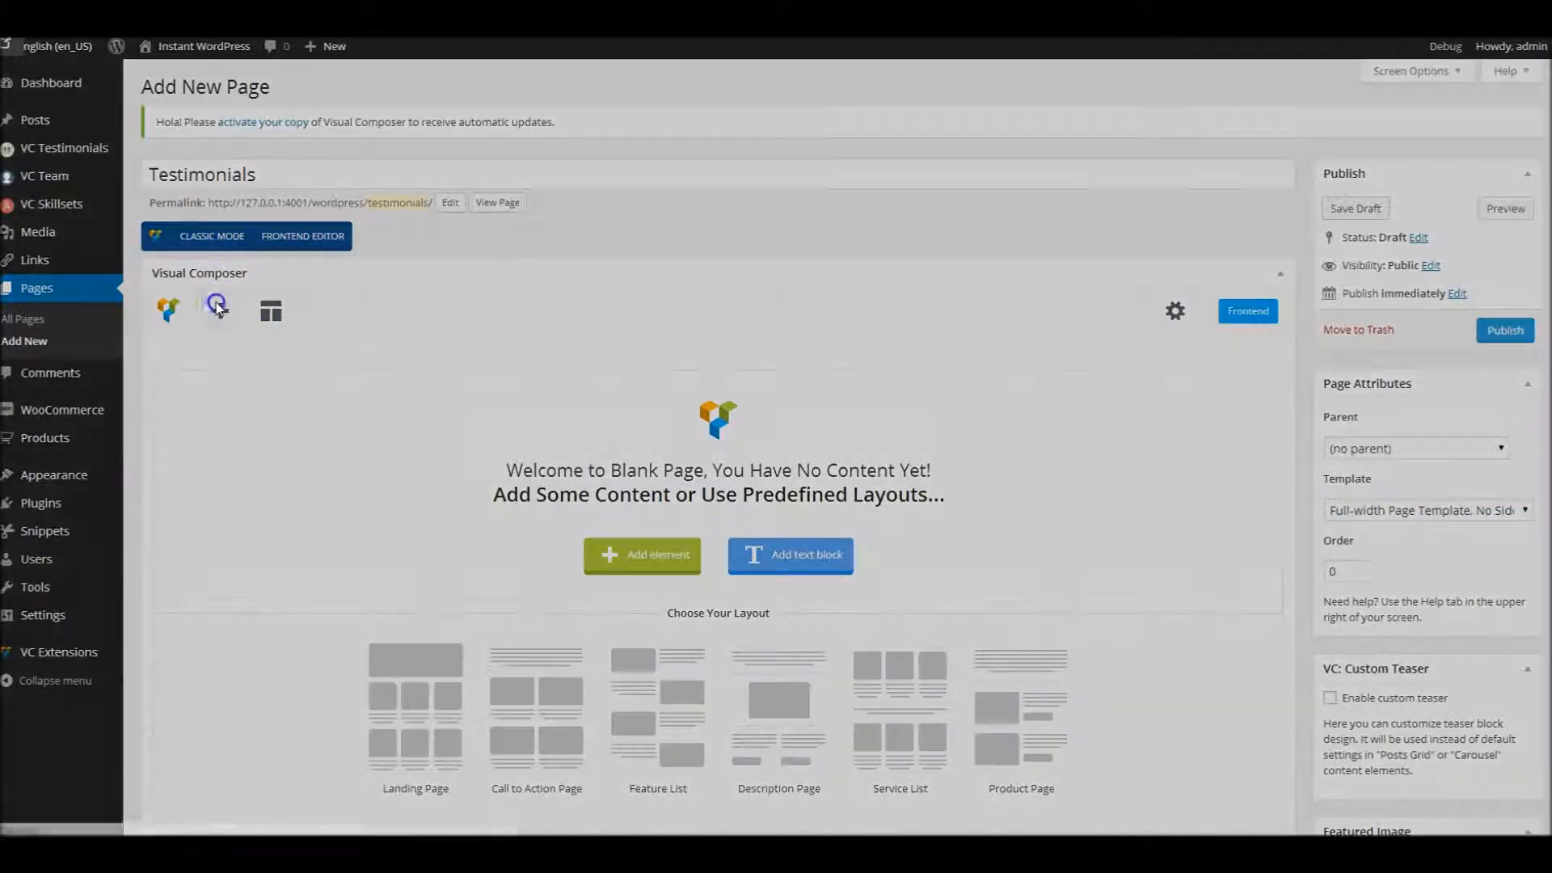
{"action": "left_click", "coordinate": [361, 166]}
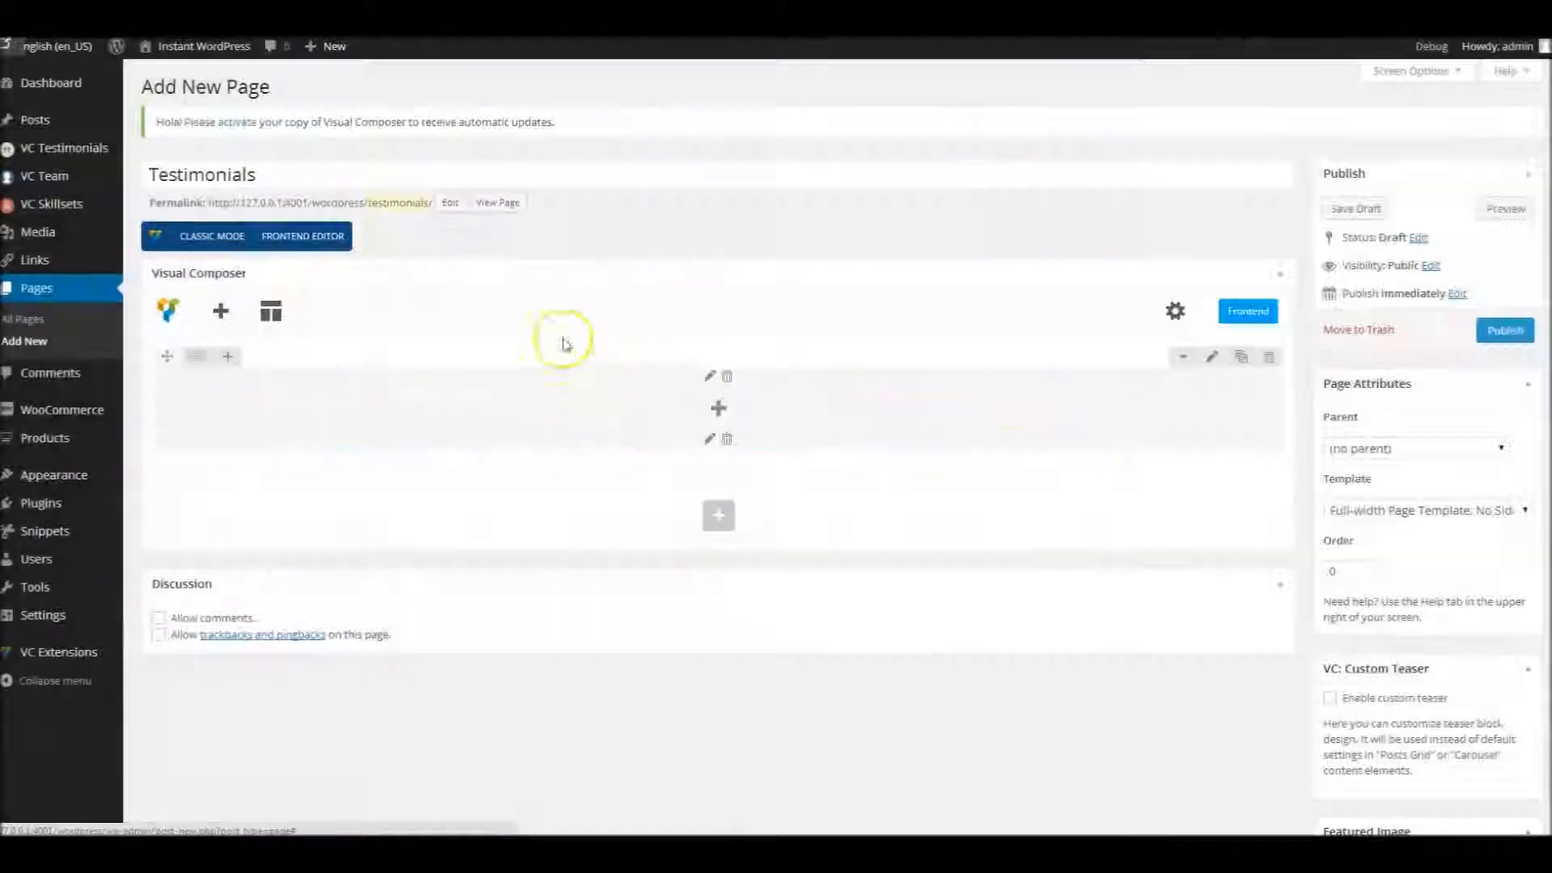
{"action": "mouse_move", "coordinate": [196, 357]}
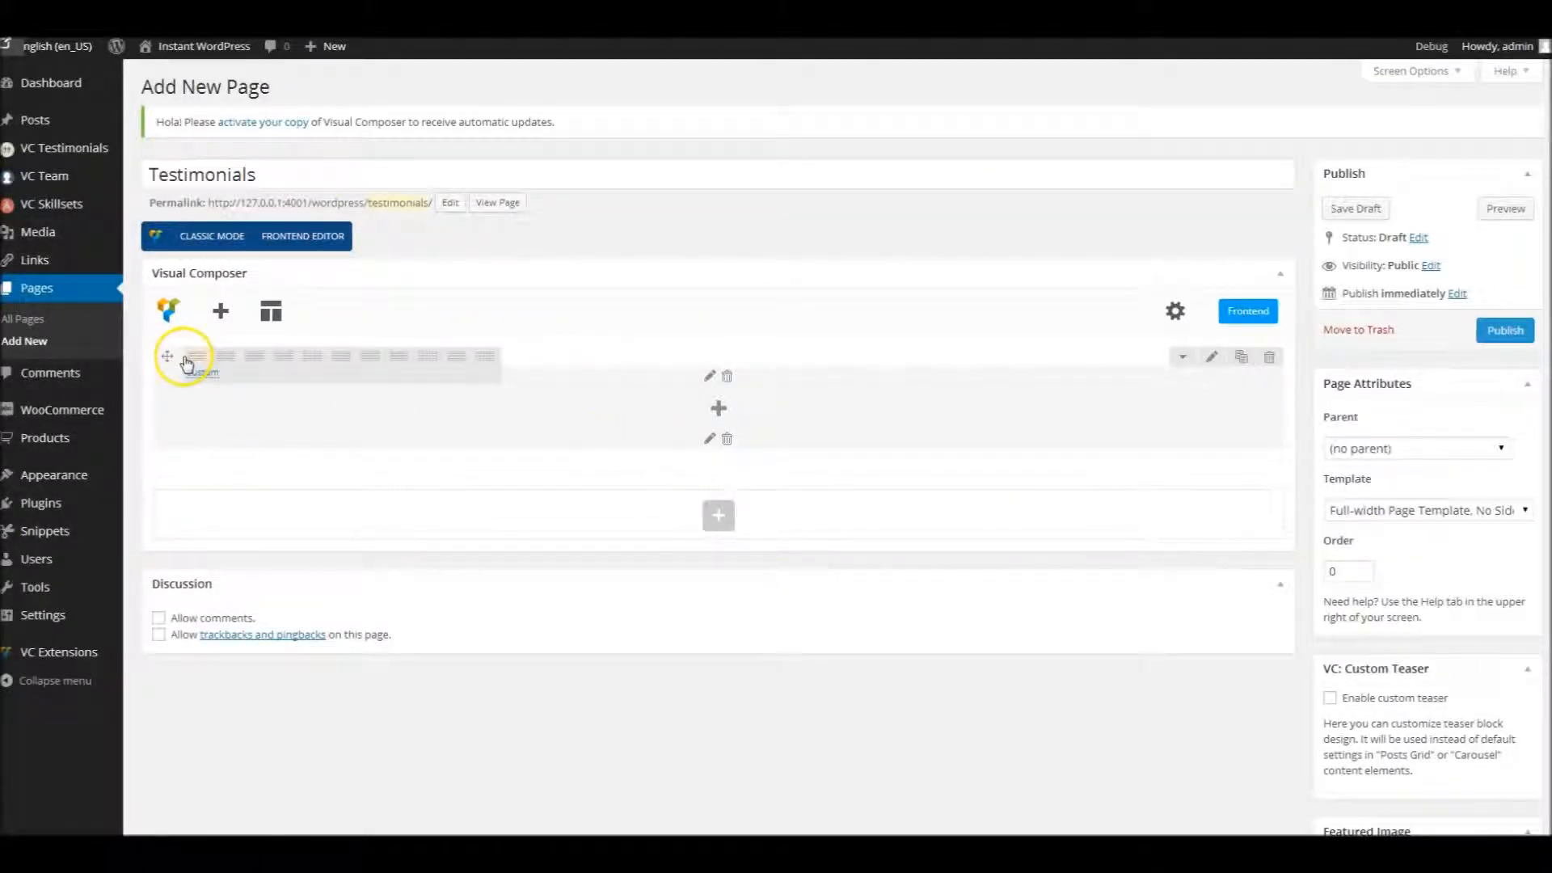
{"action": "left_click", "coordinate": [229, 357]}
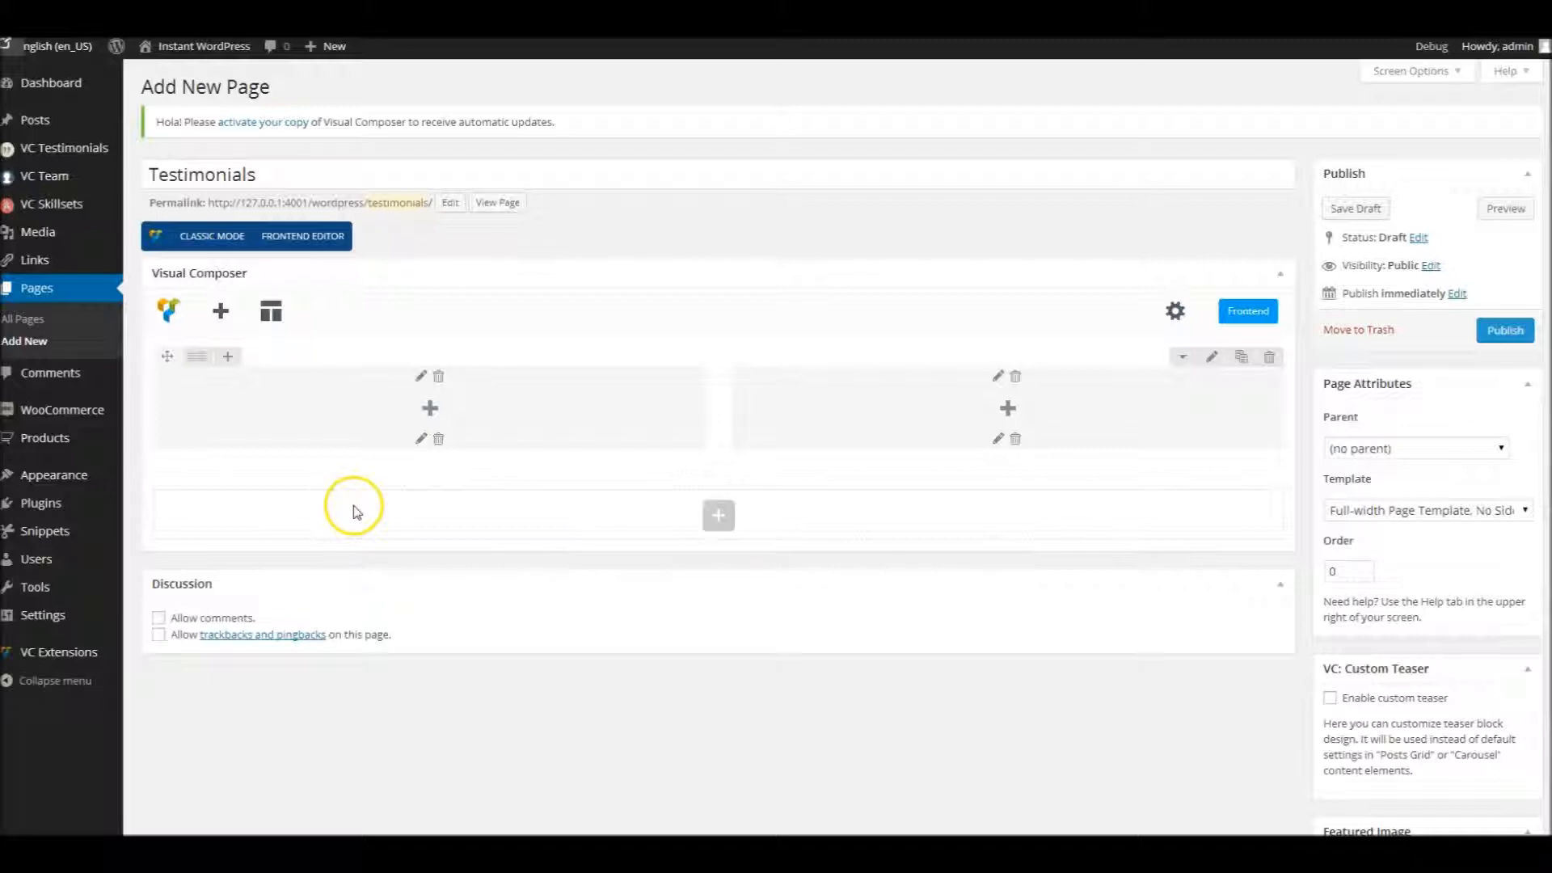
Add a TS Single Testimonial element from the VC Extensions elements to the row's first column.
{"action": "left_click", "coordinate": [430, 408]}
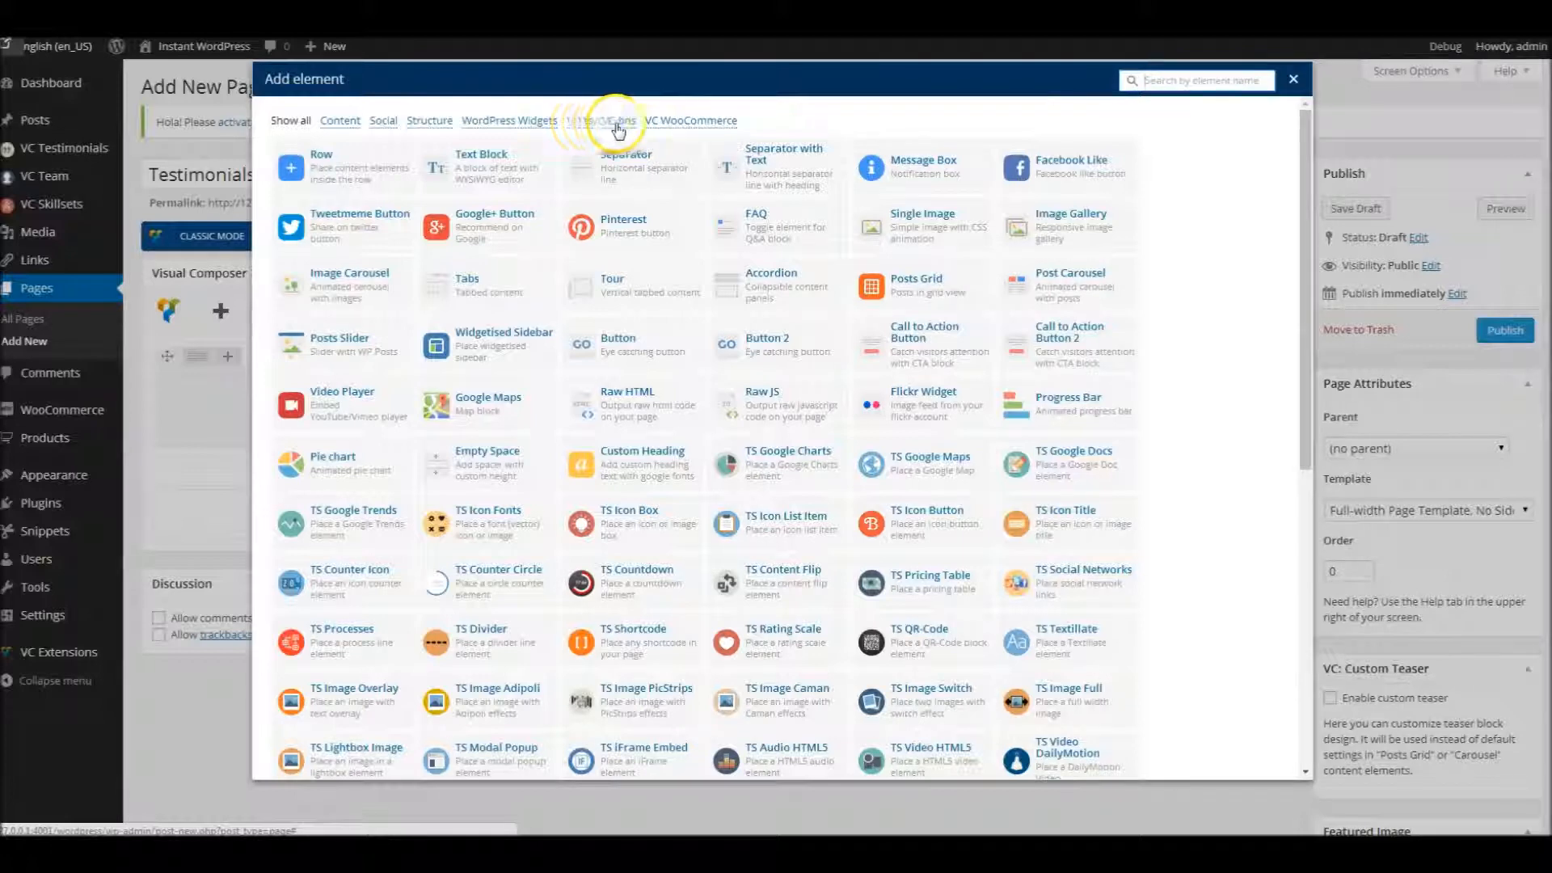
{"action": "left_click", "coordinate": [596, 123]}
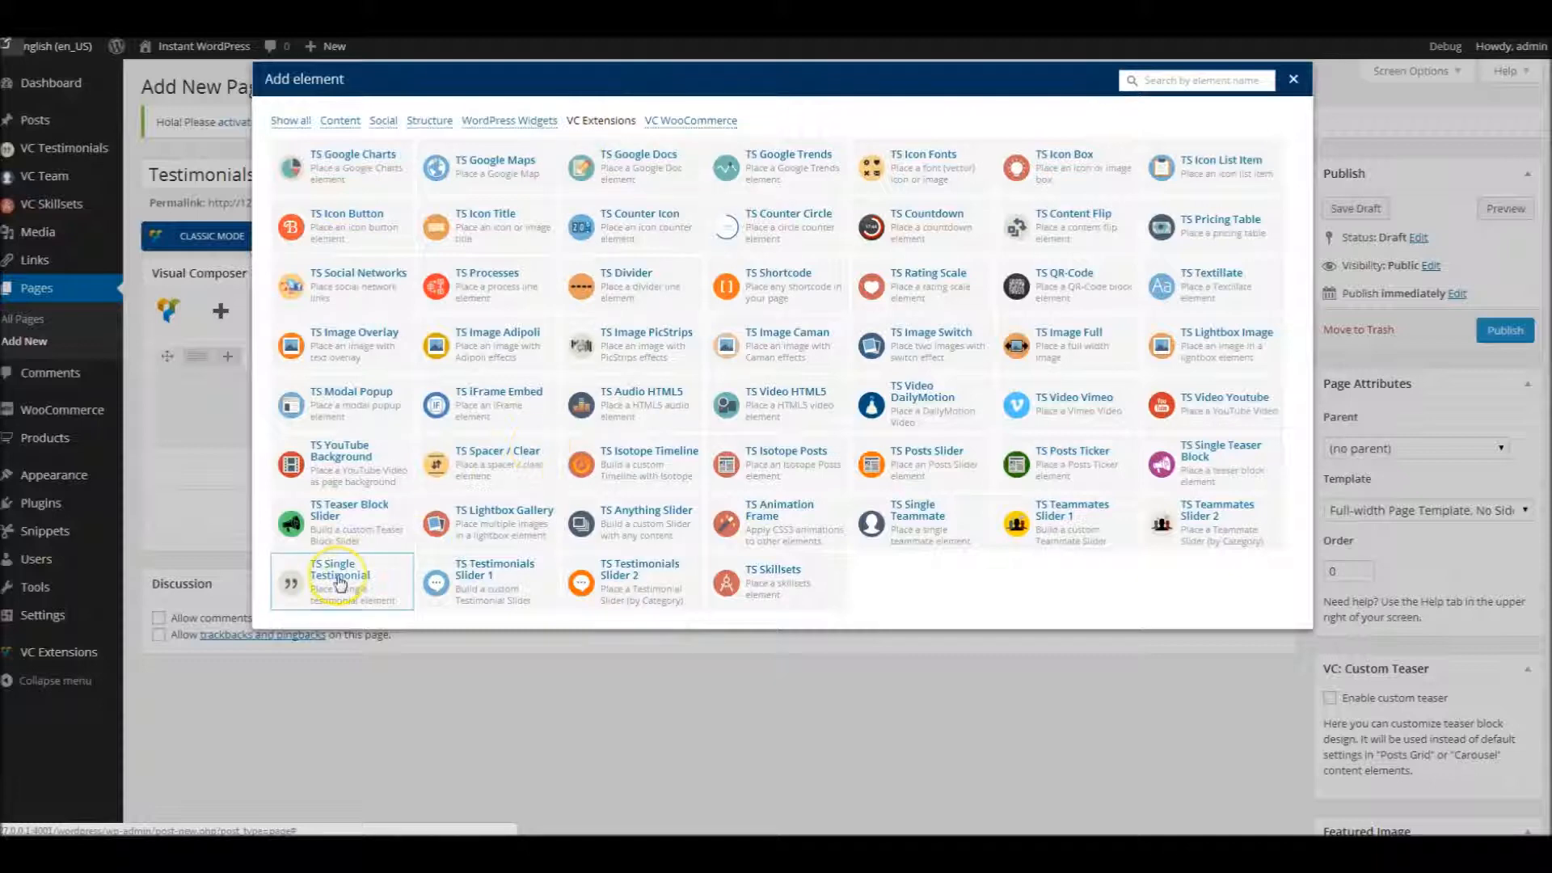
{"action": "left_click", "coordinate": [634, 595]}
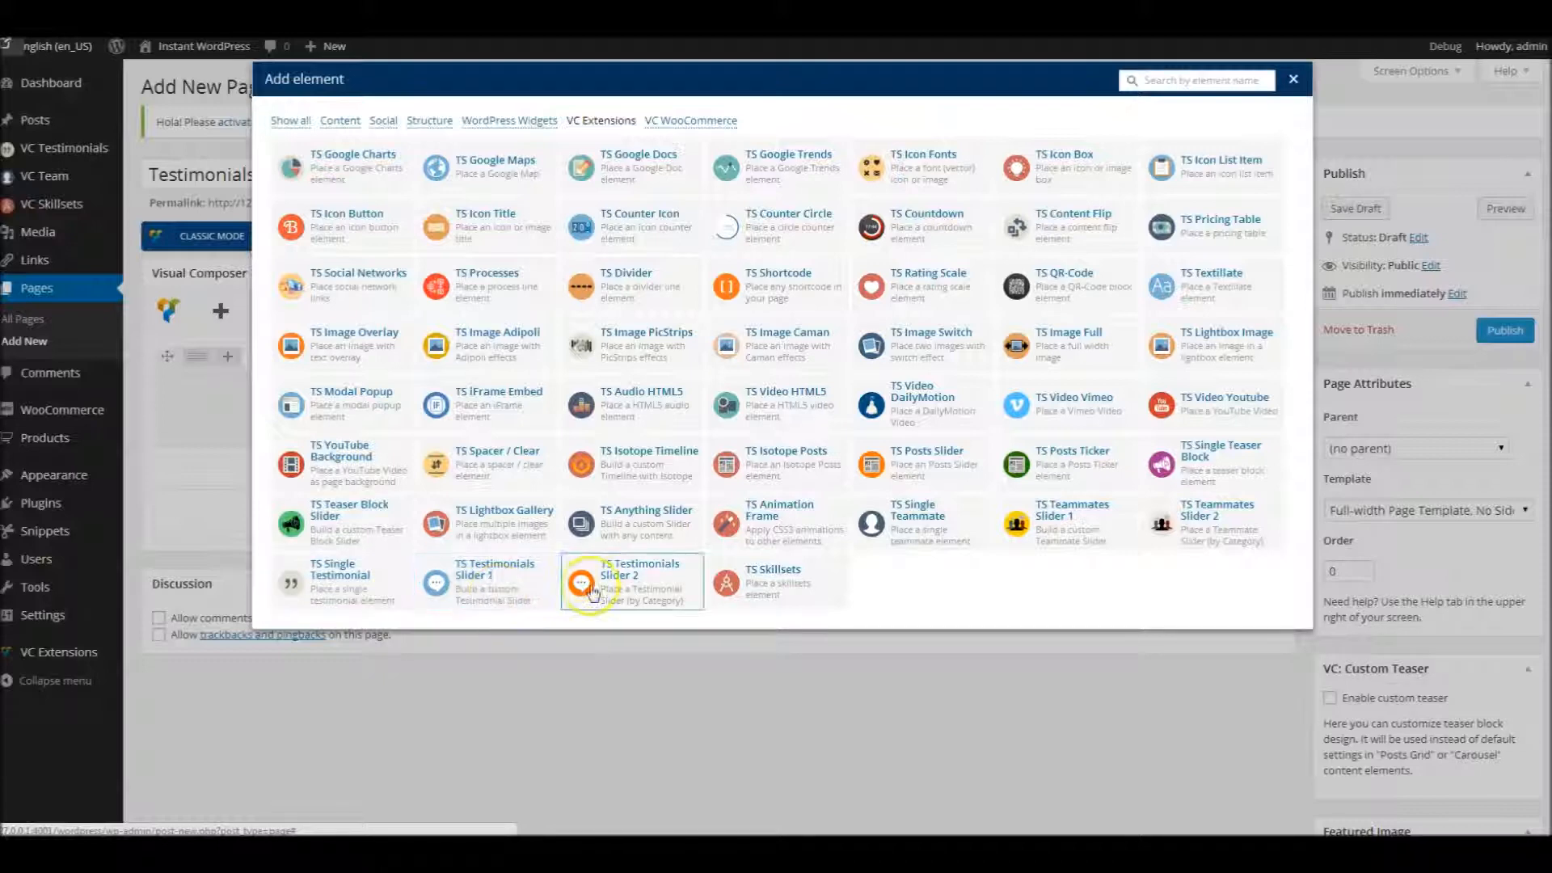
{"action": "left_click", "coordinate": [358, 588]}
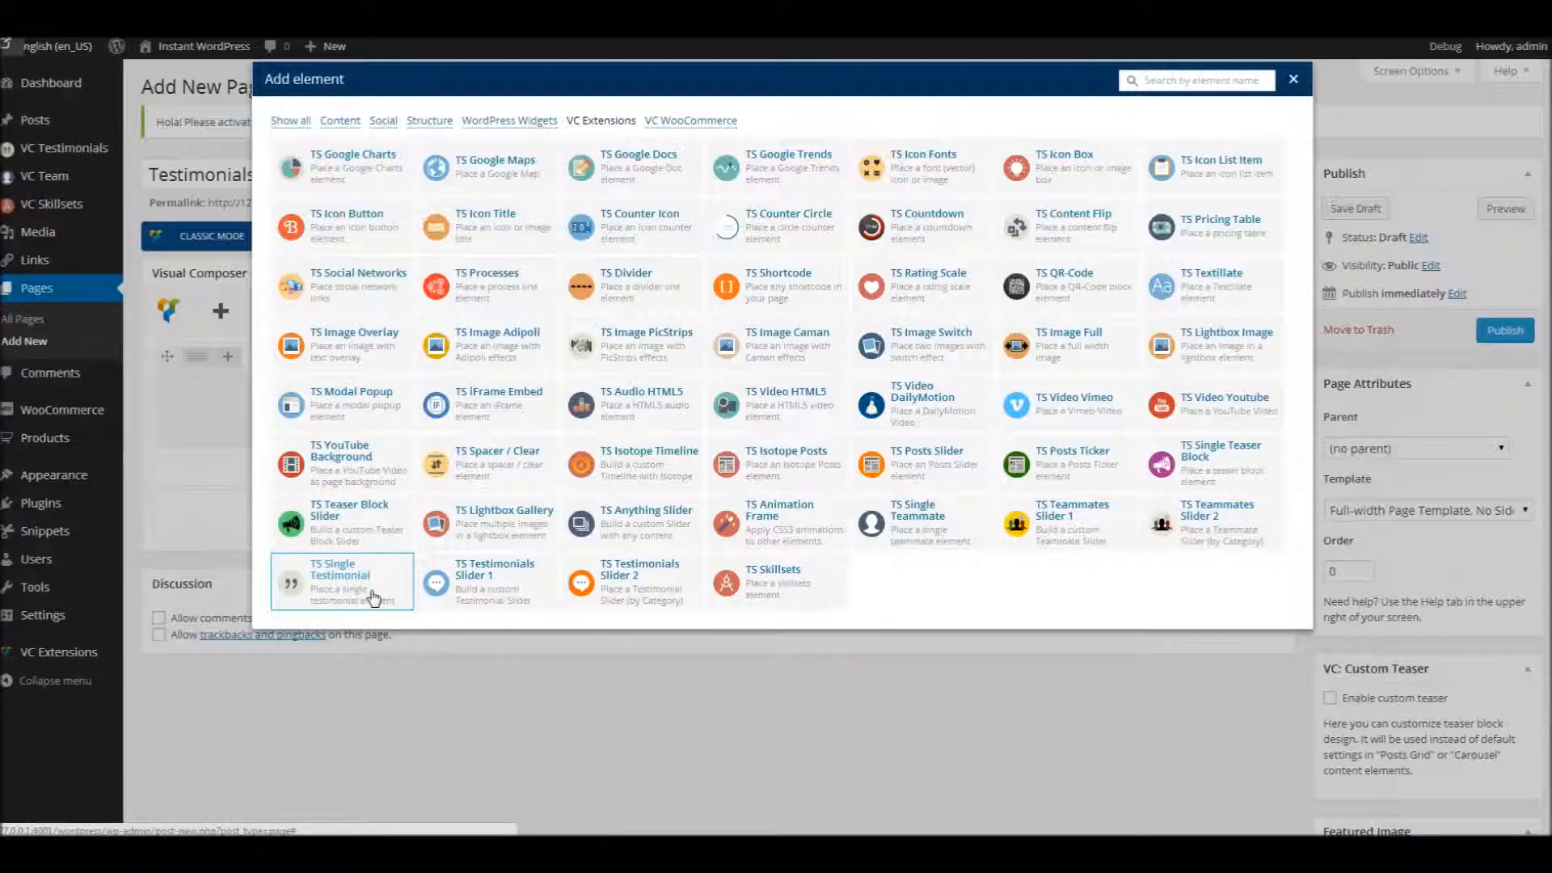
{"action": "left_click", "coordinate": [517, 598]}
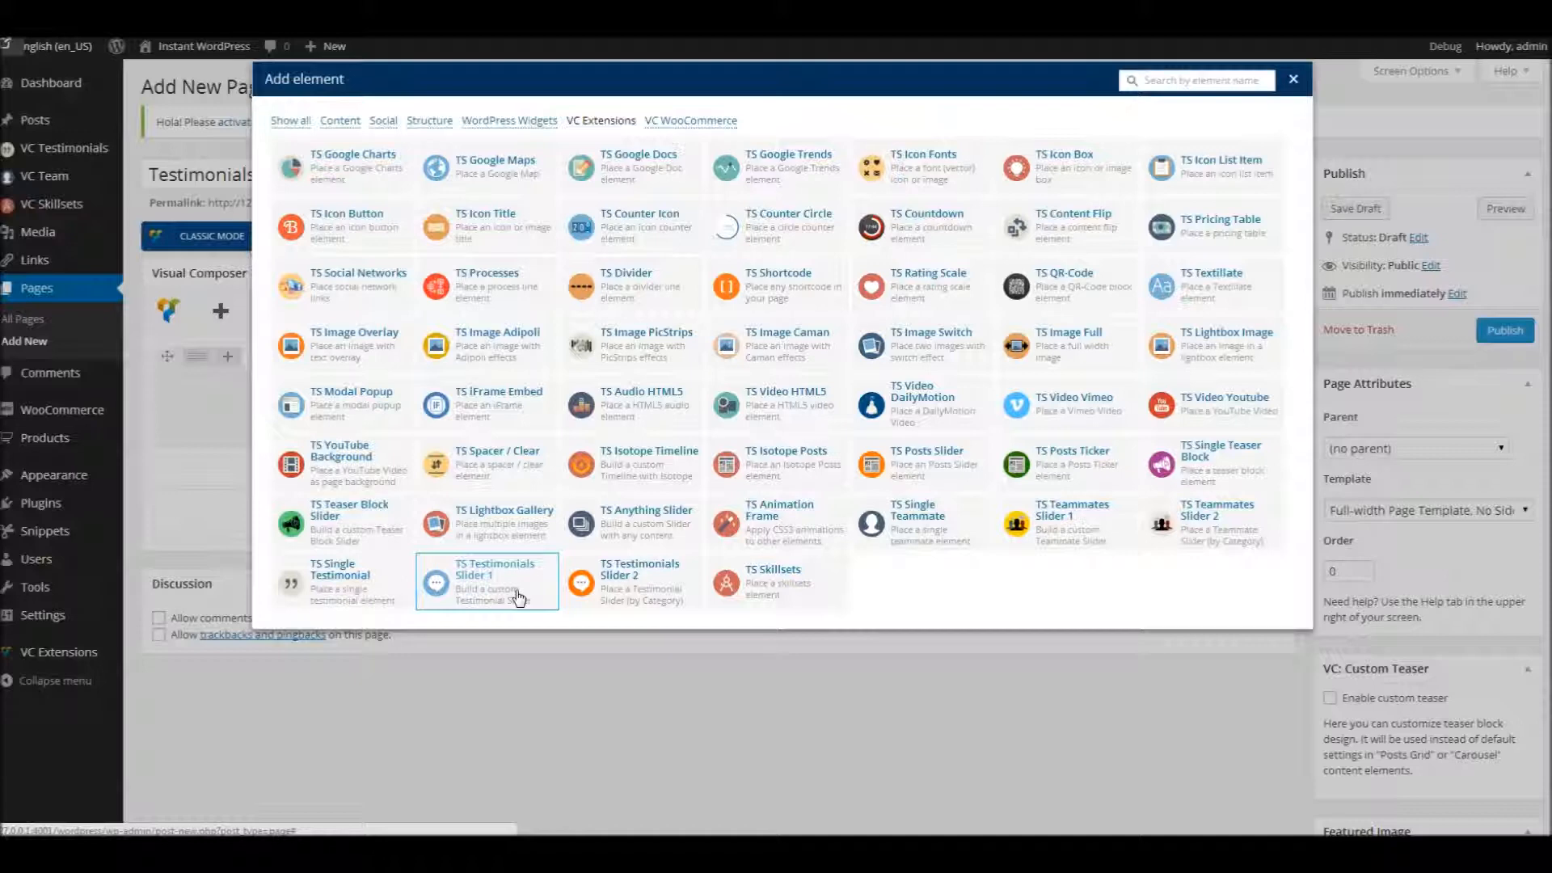
{"action": "left_click", "coordinate": [670, 598]}
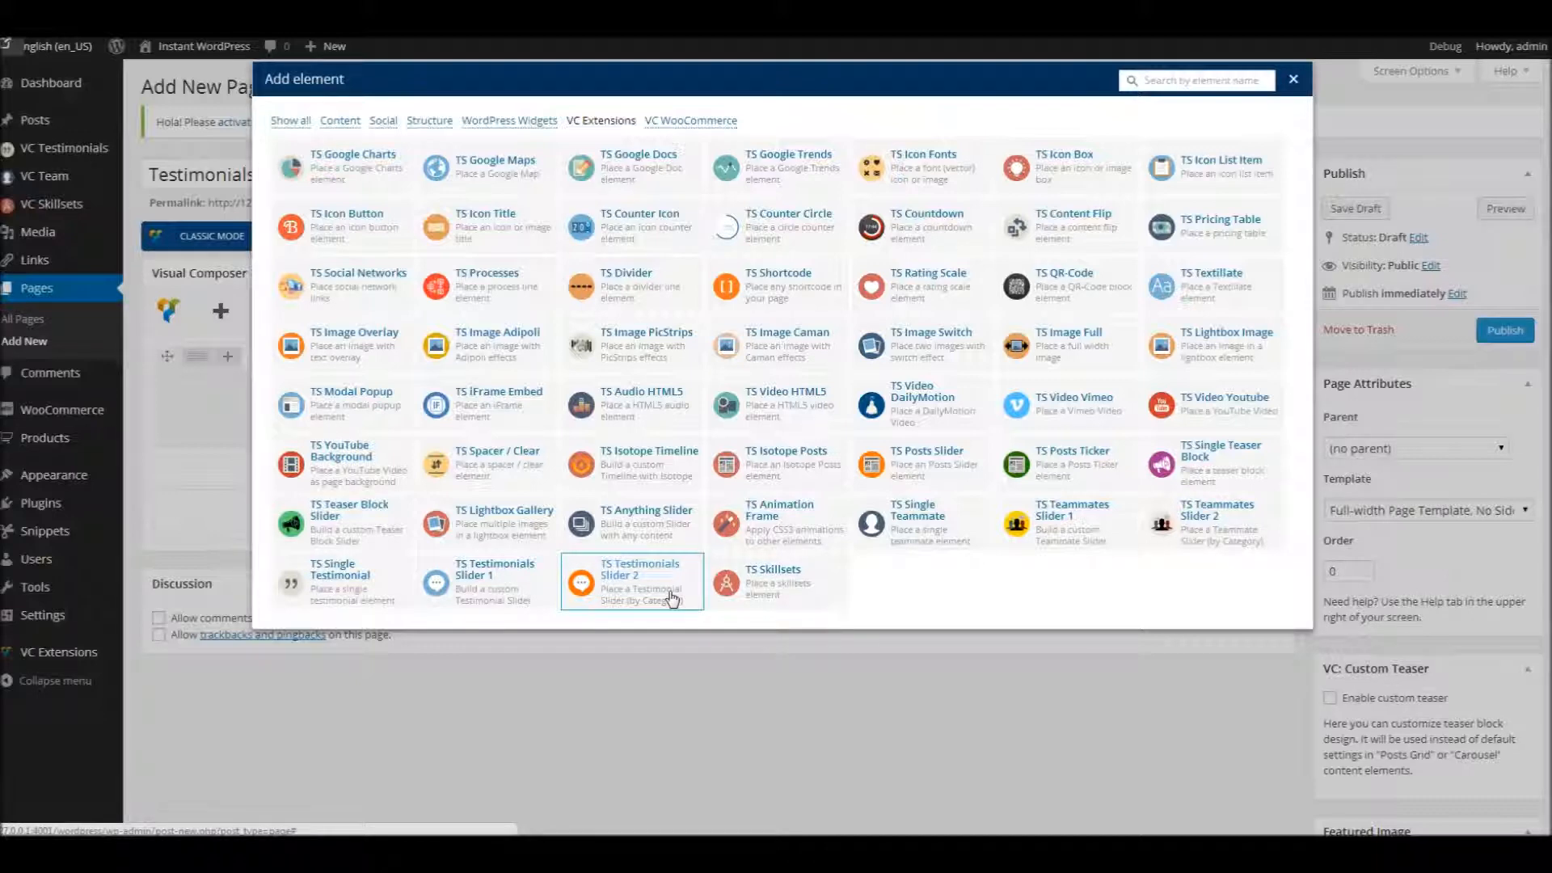
{"action": "left_click", "coordinate": [347, 580]}
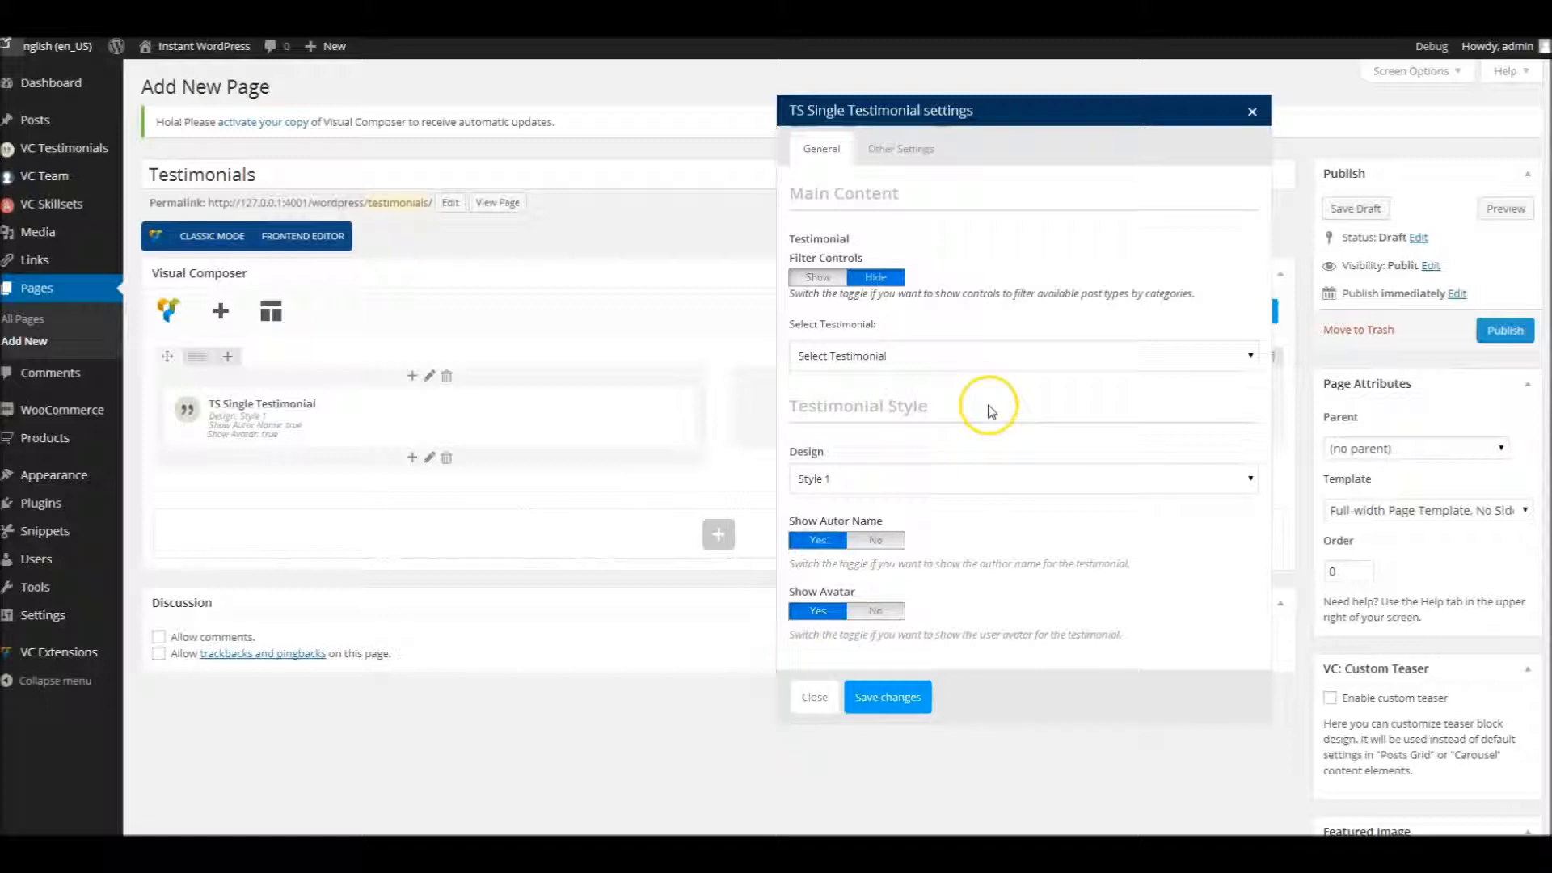
Show the testimonial filter controls, filter by the Ancient Worlds and Middle Ages categories, and check the selectable testimonials.
{"action": "left_click", "coordinate": [924, 358]}
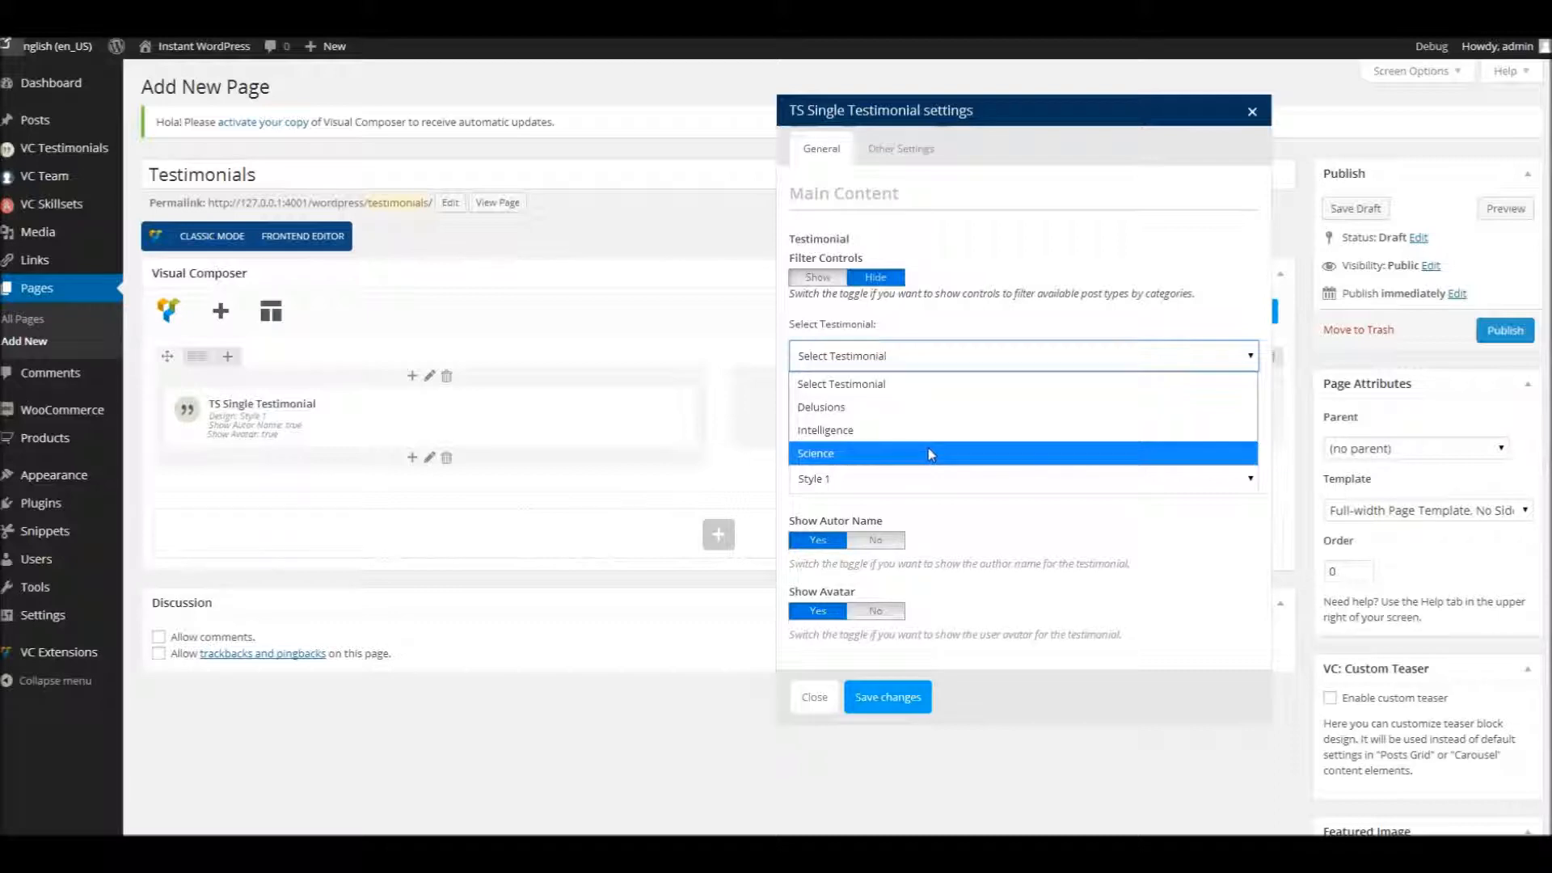
{"action": "left_click", "coordinate": [984, 323]}
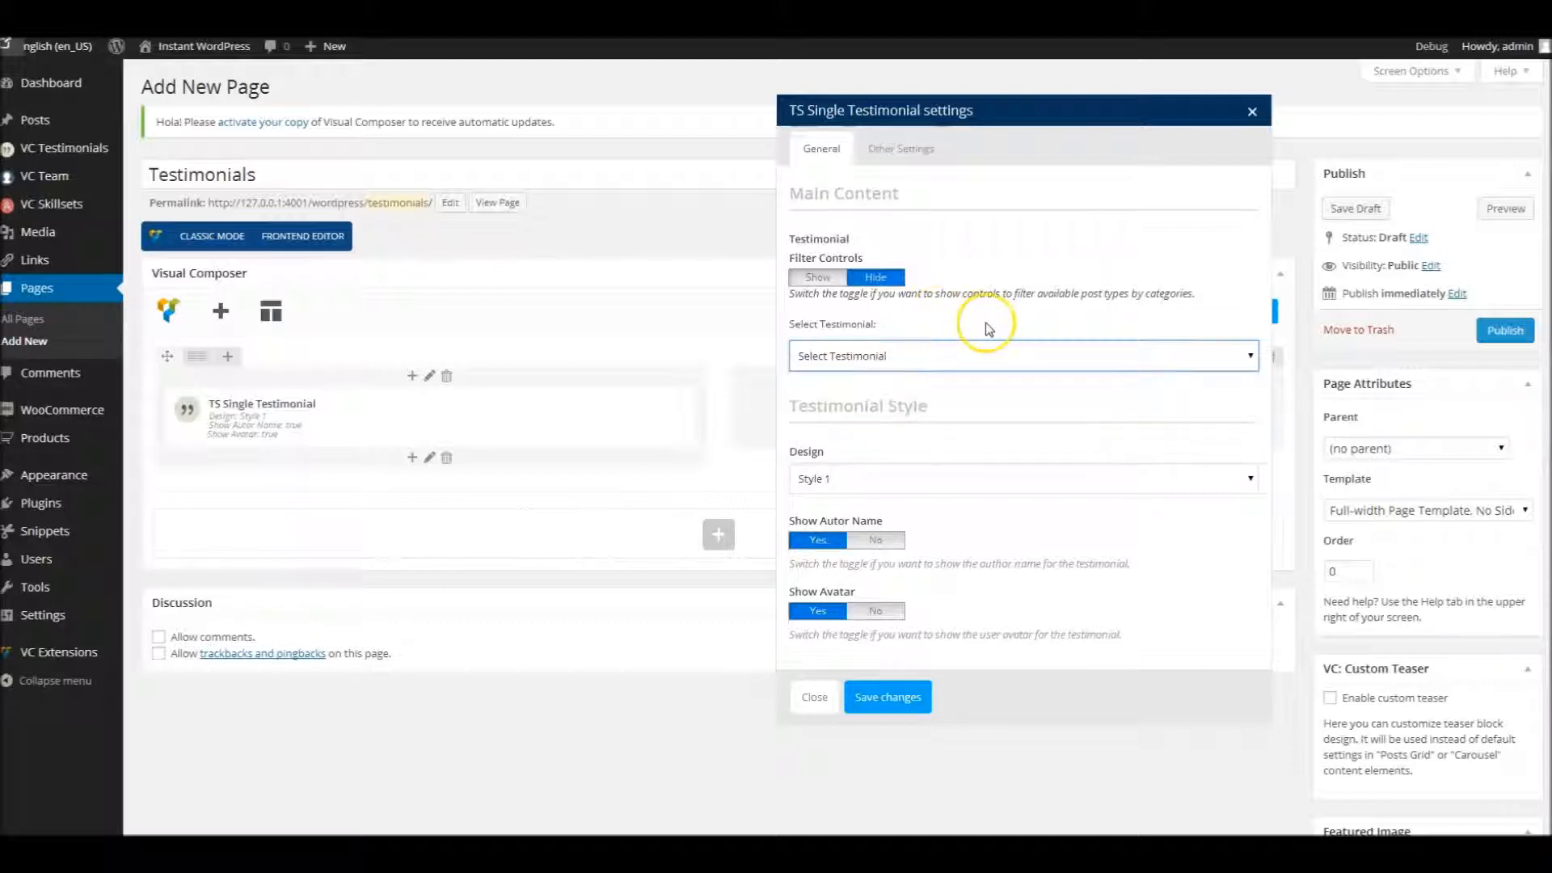
{"action": "left_click", "coordinate": [829, 279]}
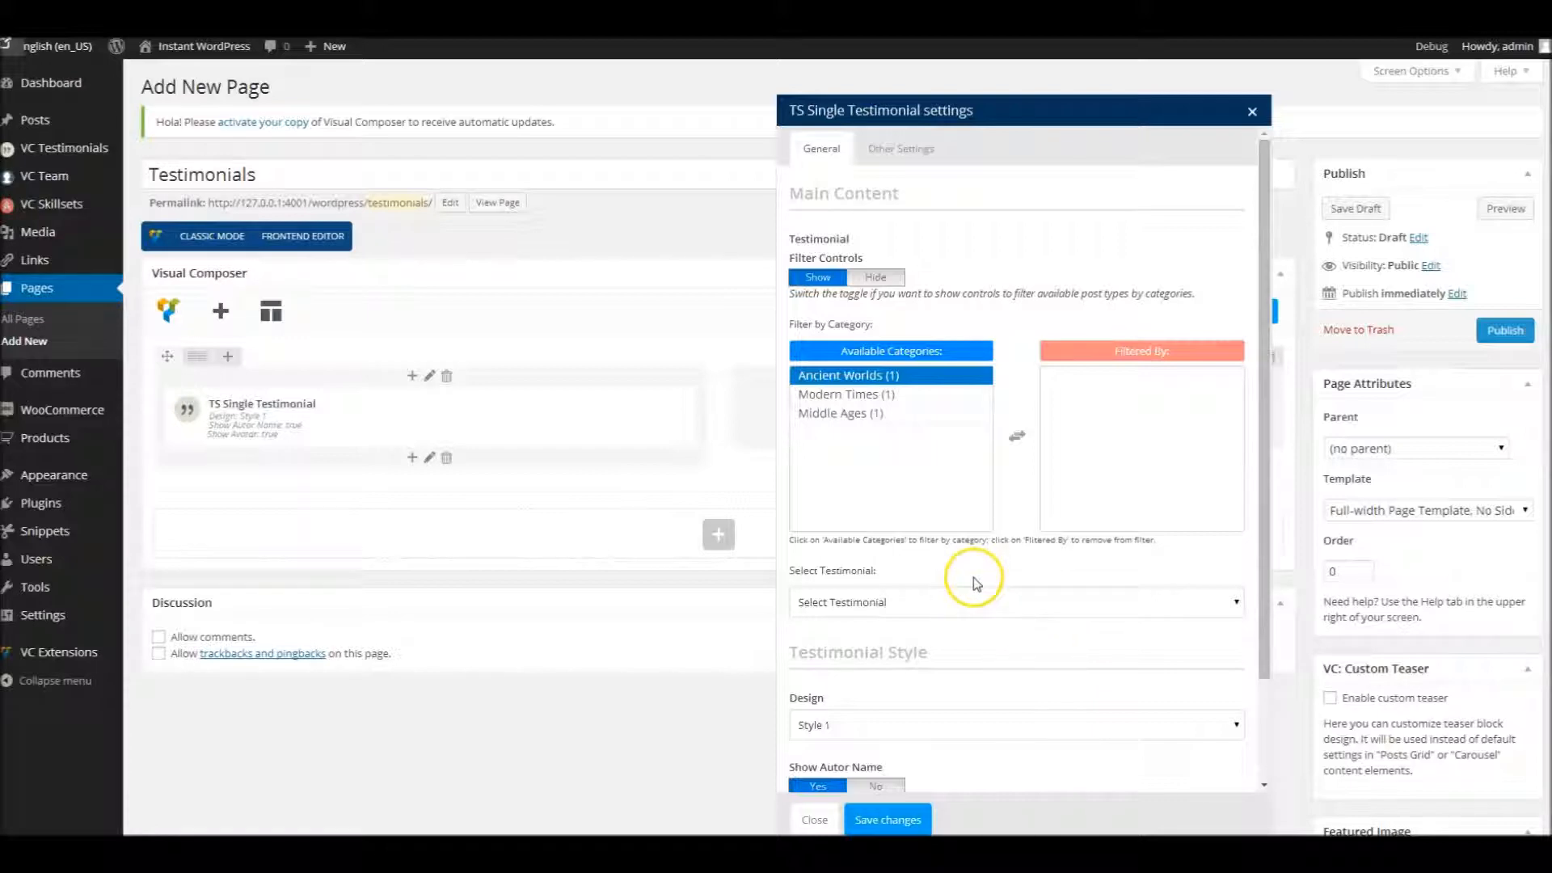
{"action": "left_click", "coordinate": [960, 603]}
{"action": "left_click", "coordinate": [962, 604]}
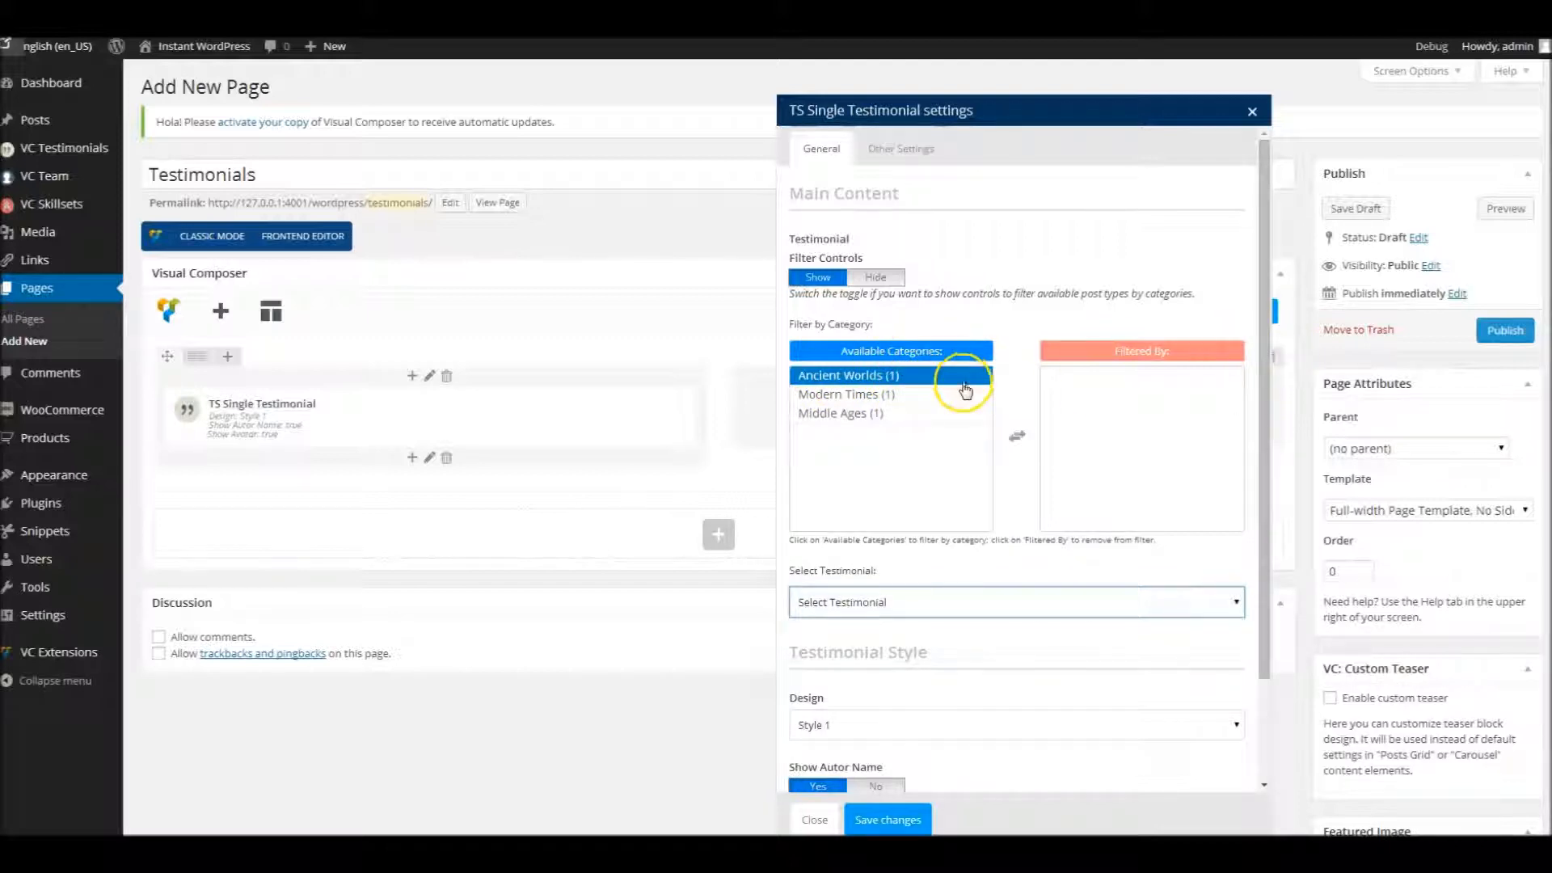
{"action": "left_click", "coordinate": [934, 375]}
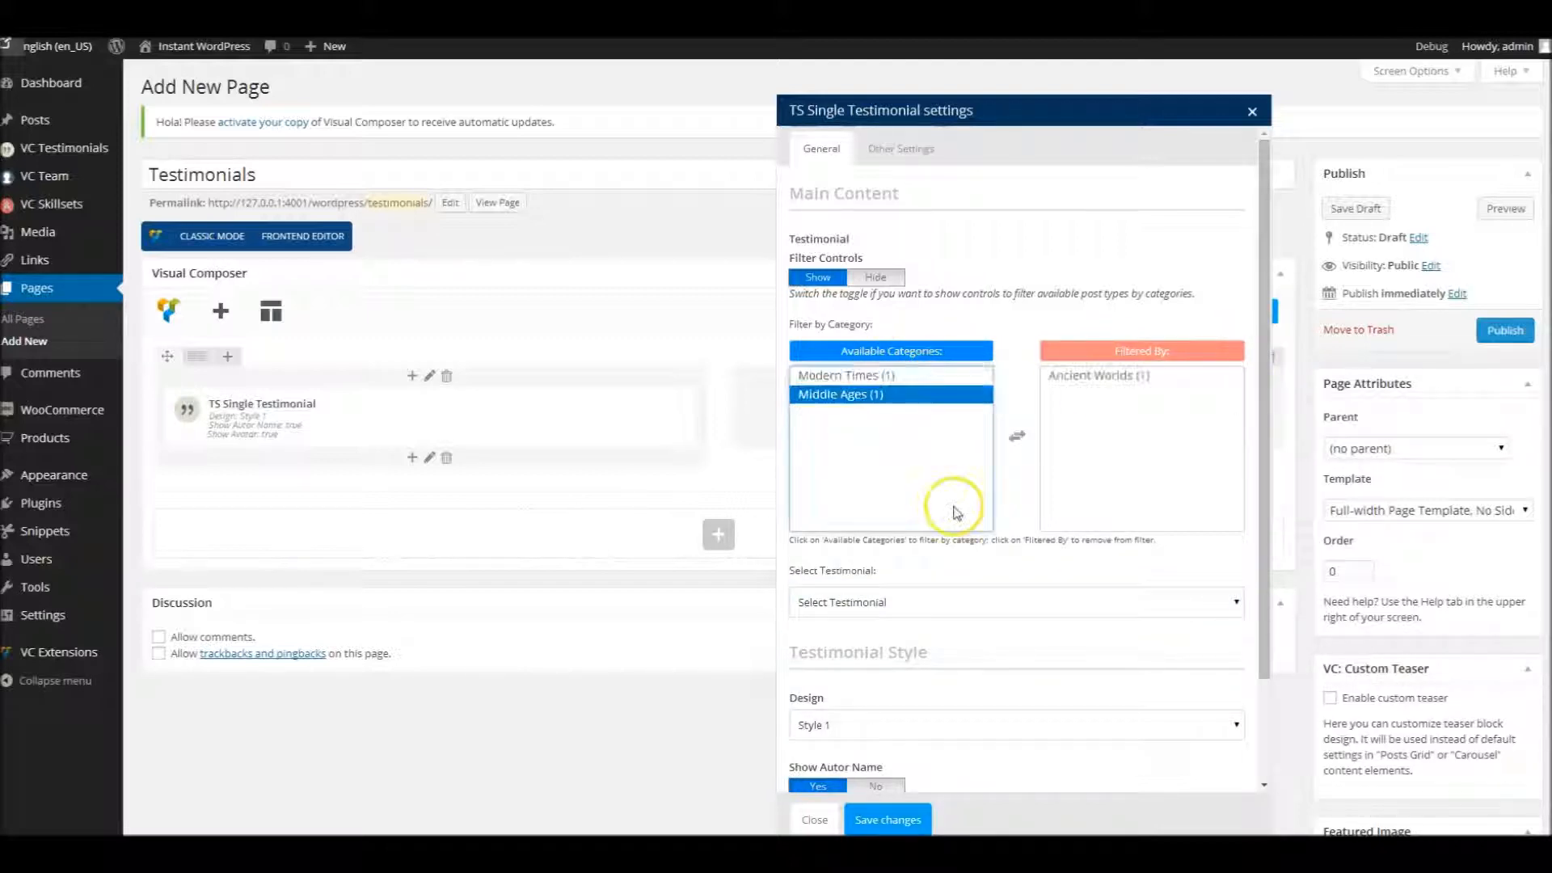
{"action": "left_click", "coordinate": [951, 603]}
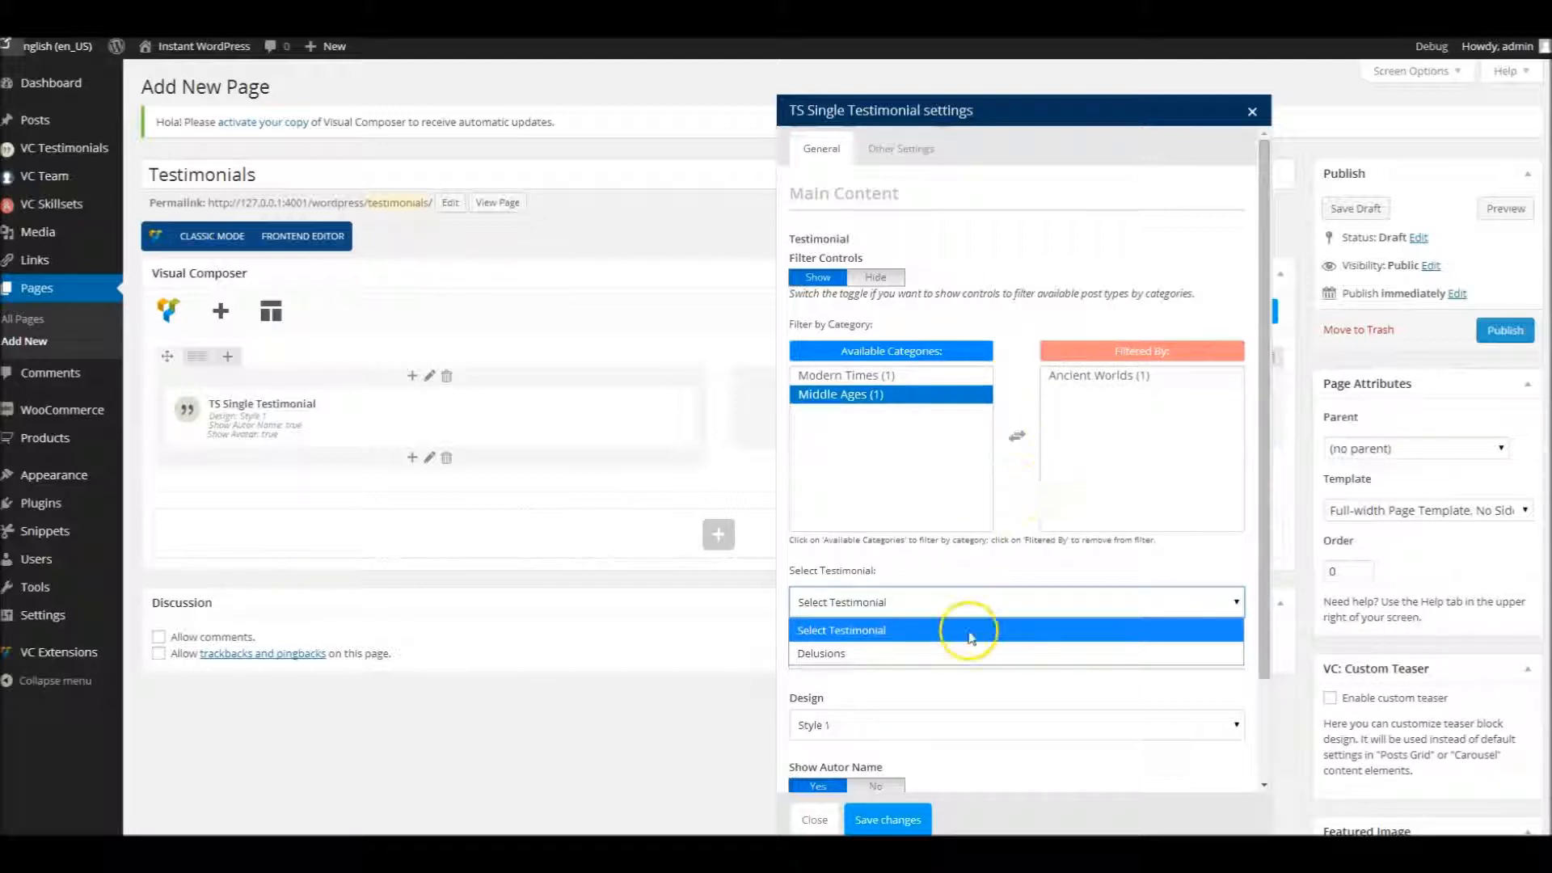
{"action": "left_click", "coordinate": [882, 404]}
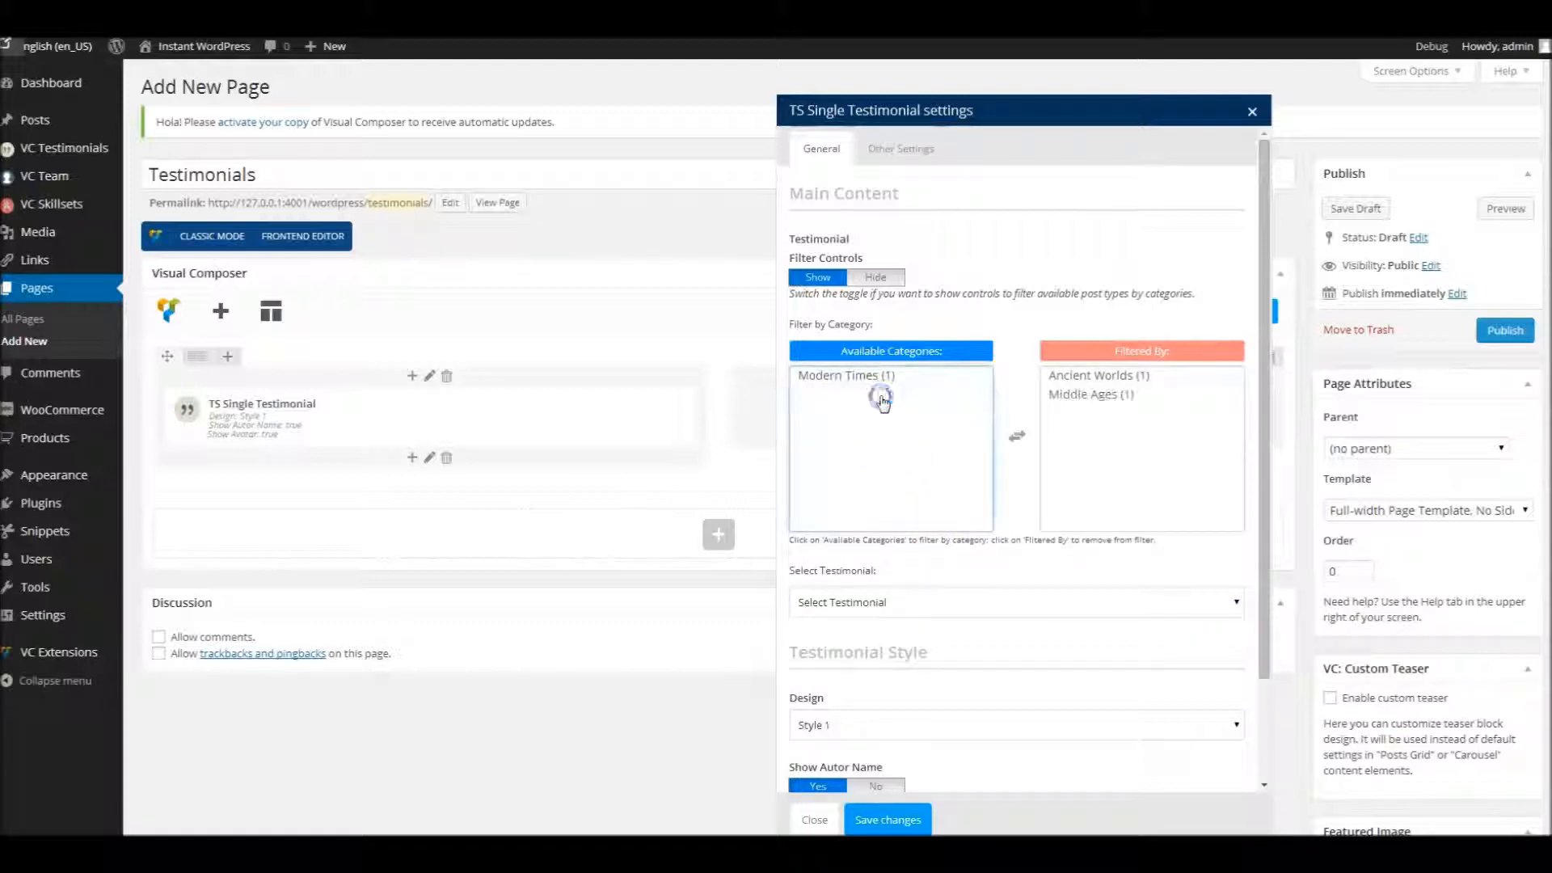
{"action": "left_click", "coordinate": [921, 598]}
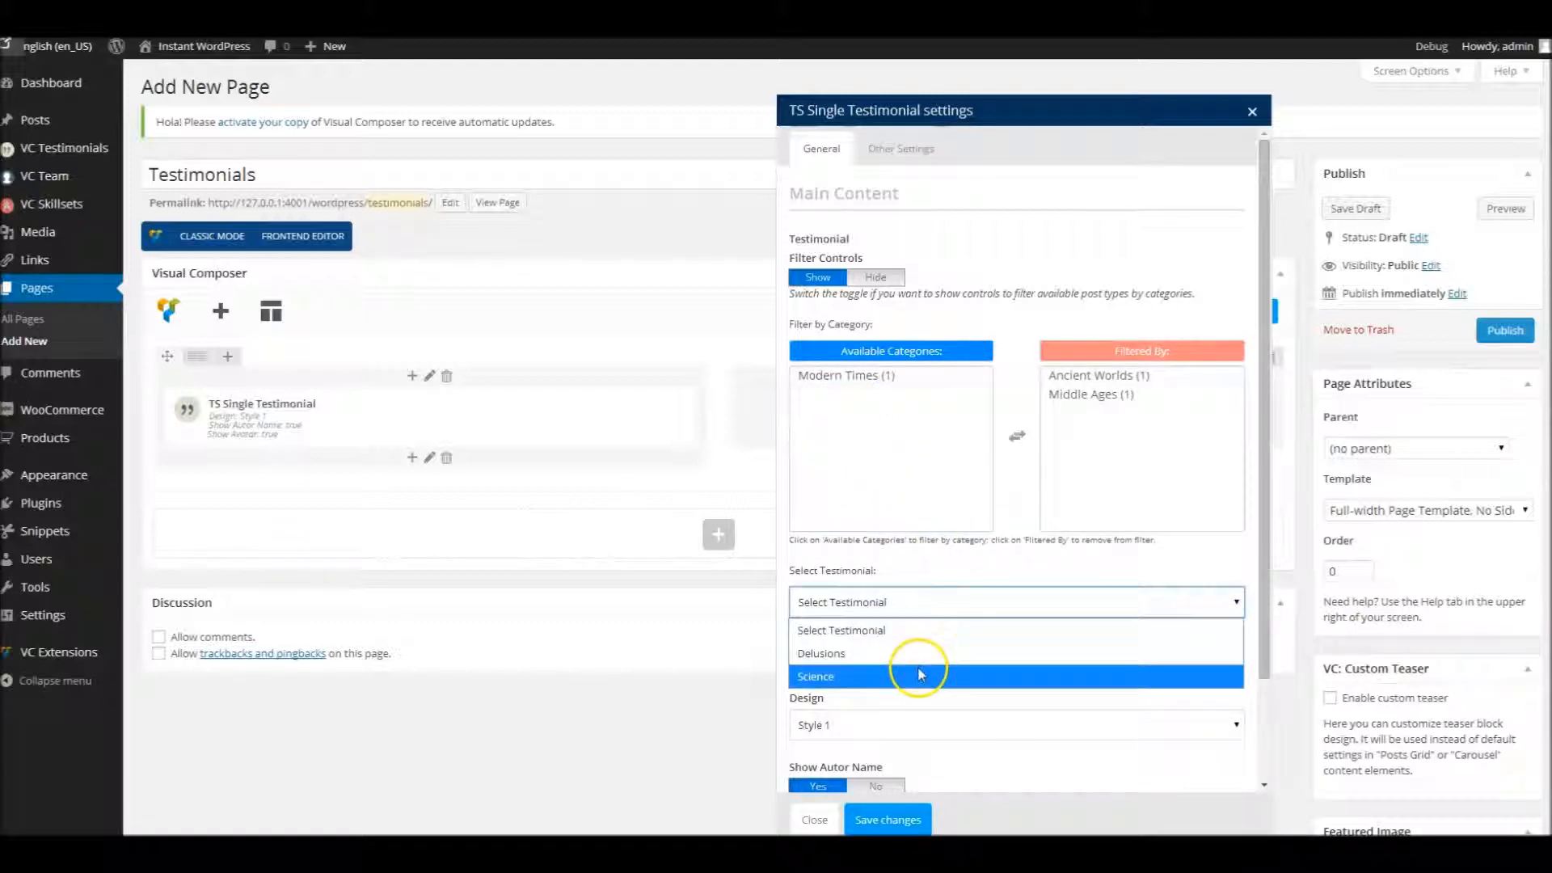
Remove both category filters from the testimonial selection and hide the filter controls.
{"action": "left_click", "coordinate": [1071, 394]}
{"action": "left_click", "coordinate": [1066, 375]}
{"action": "left_click", "coordinate": [959, 602]}
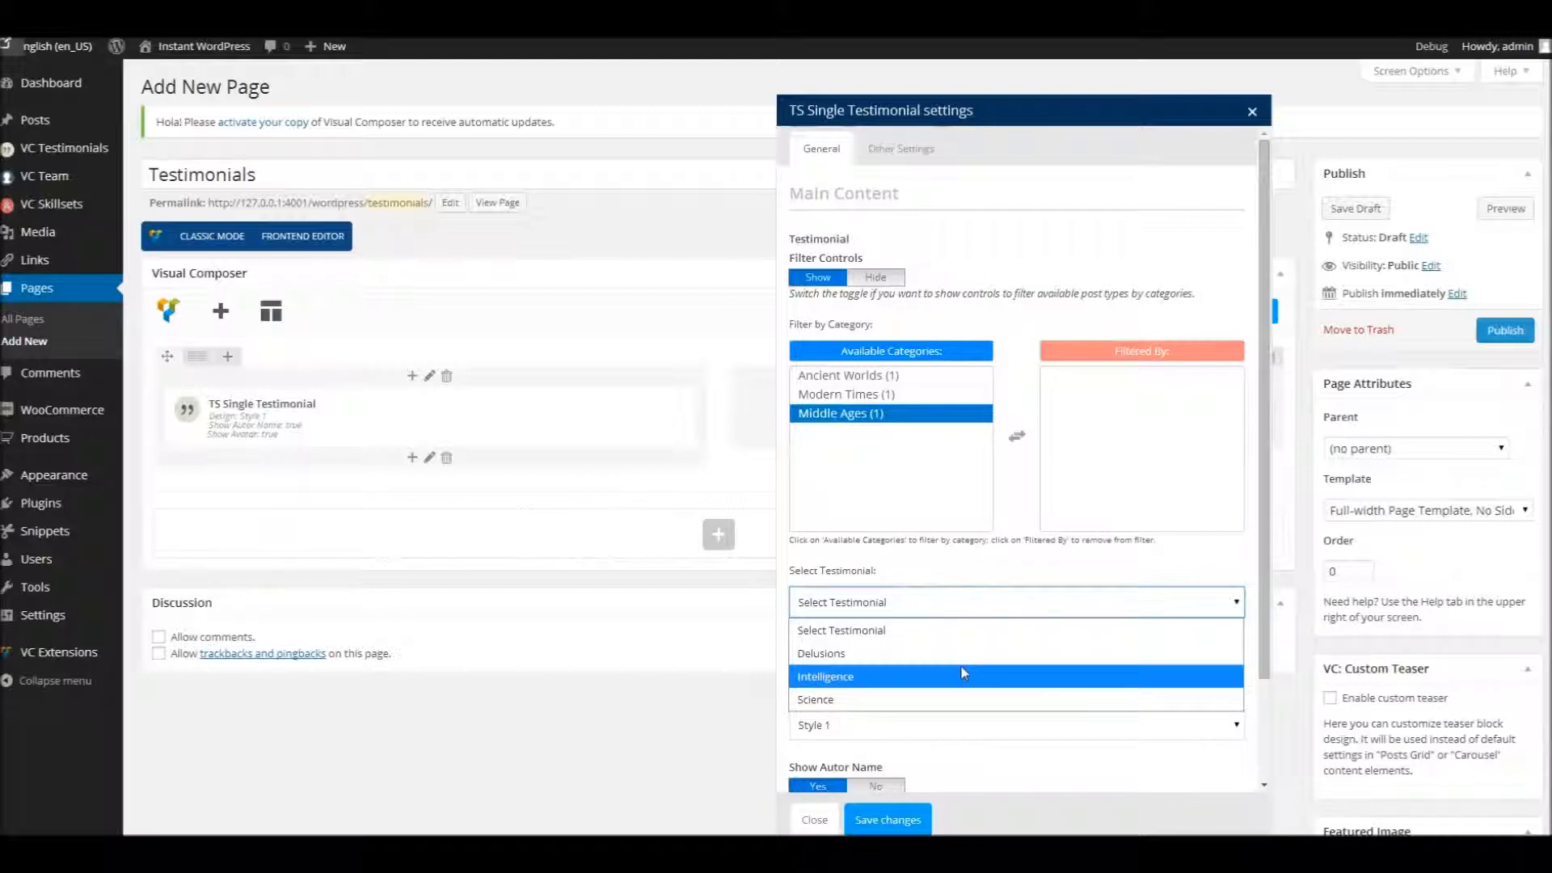
{"action": "left_click", "coordinate": [936, 566]}
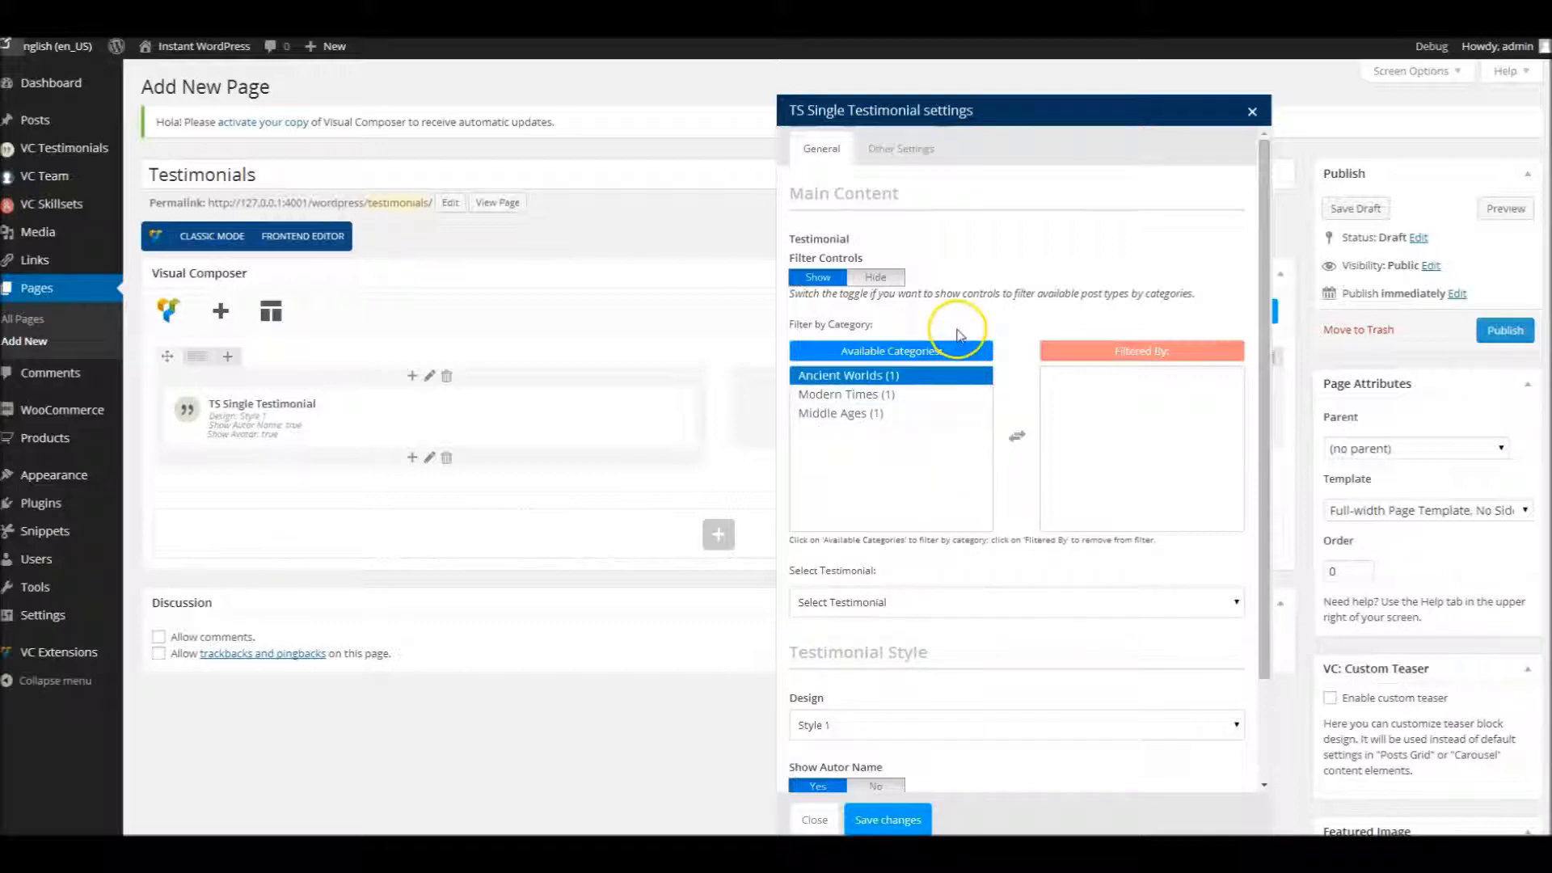
{"action": "left_click", "coordinate": [887, 279]}
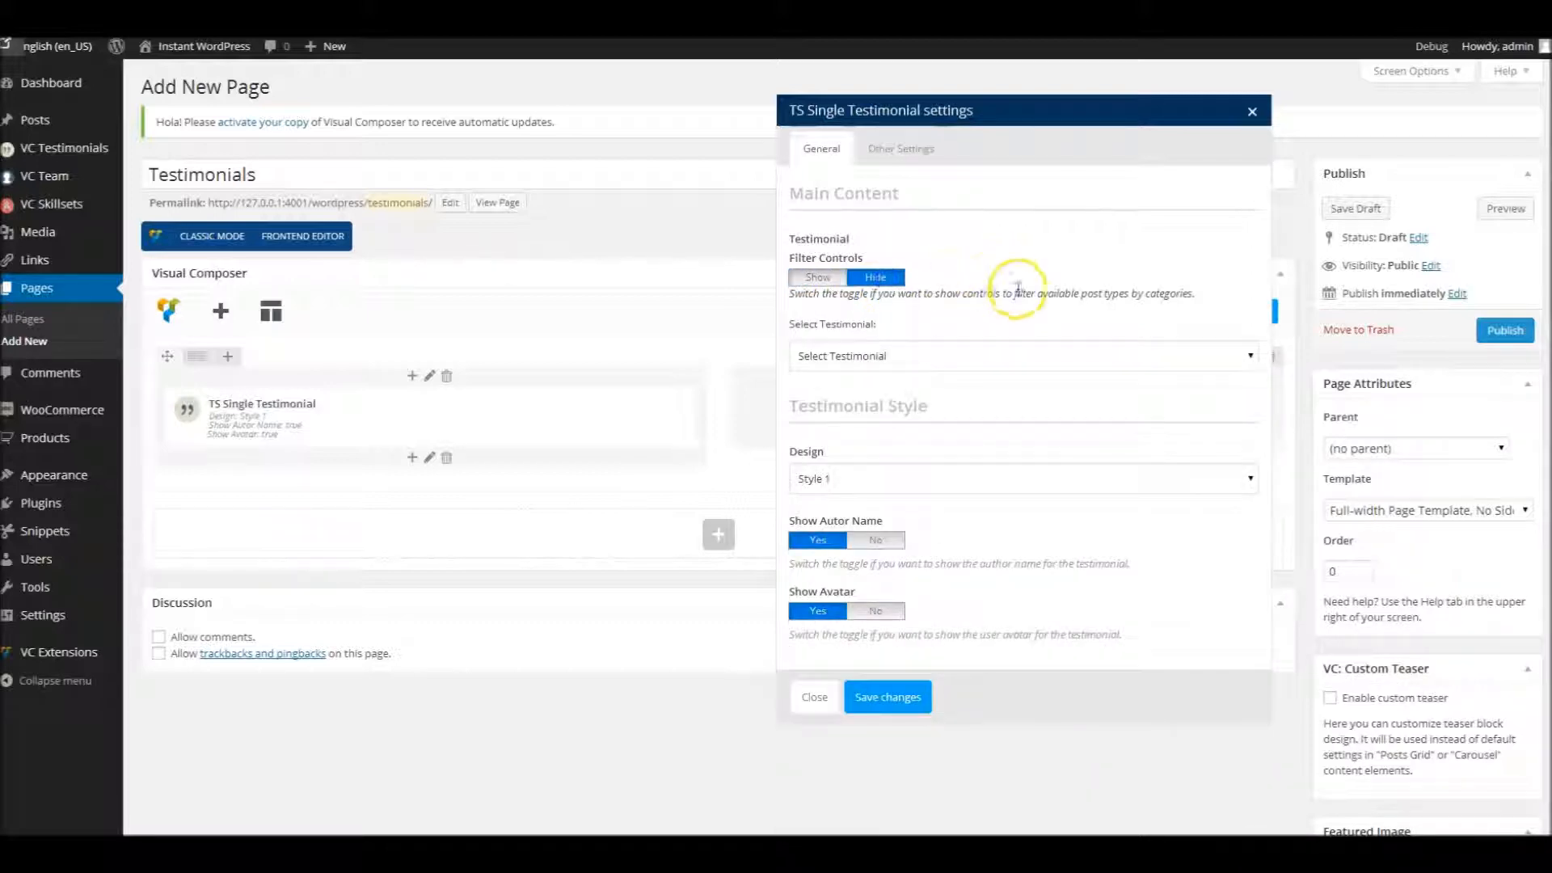
Select the Delusions testimonial for the element and use the Style 1 design.
{"action": "left_click", "coordinate": [942, 355]}
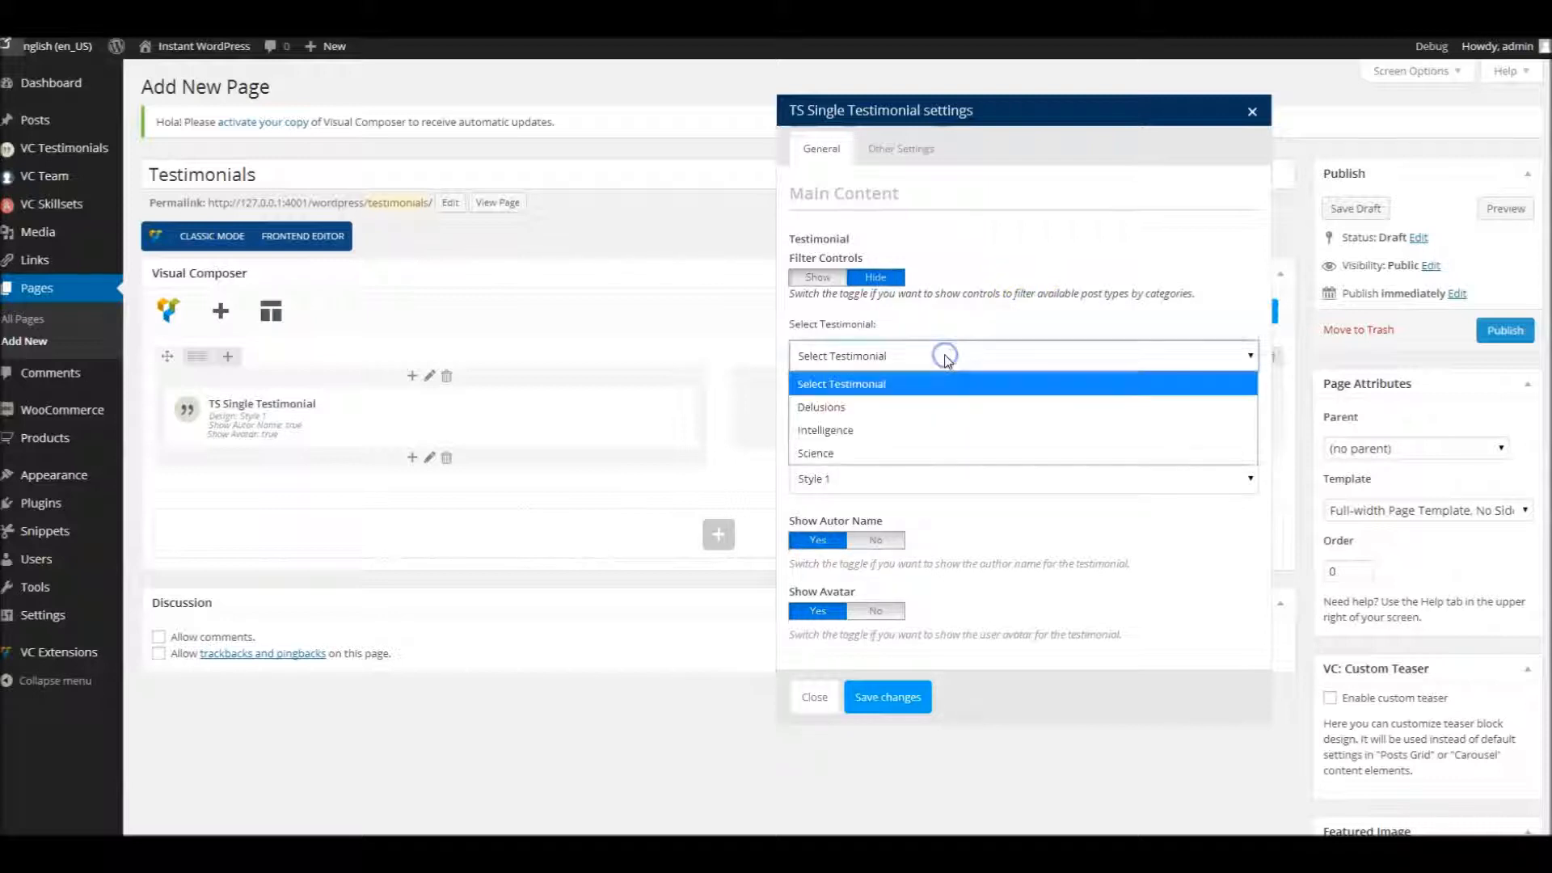
{"action": "left_click", "coordinate": [924, 413]}
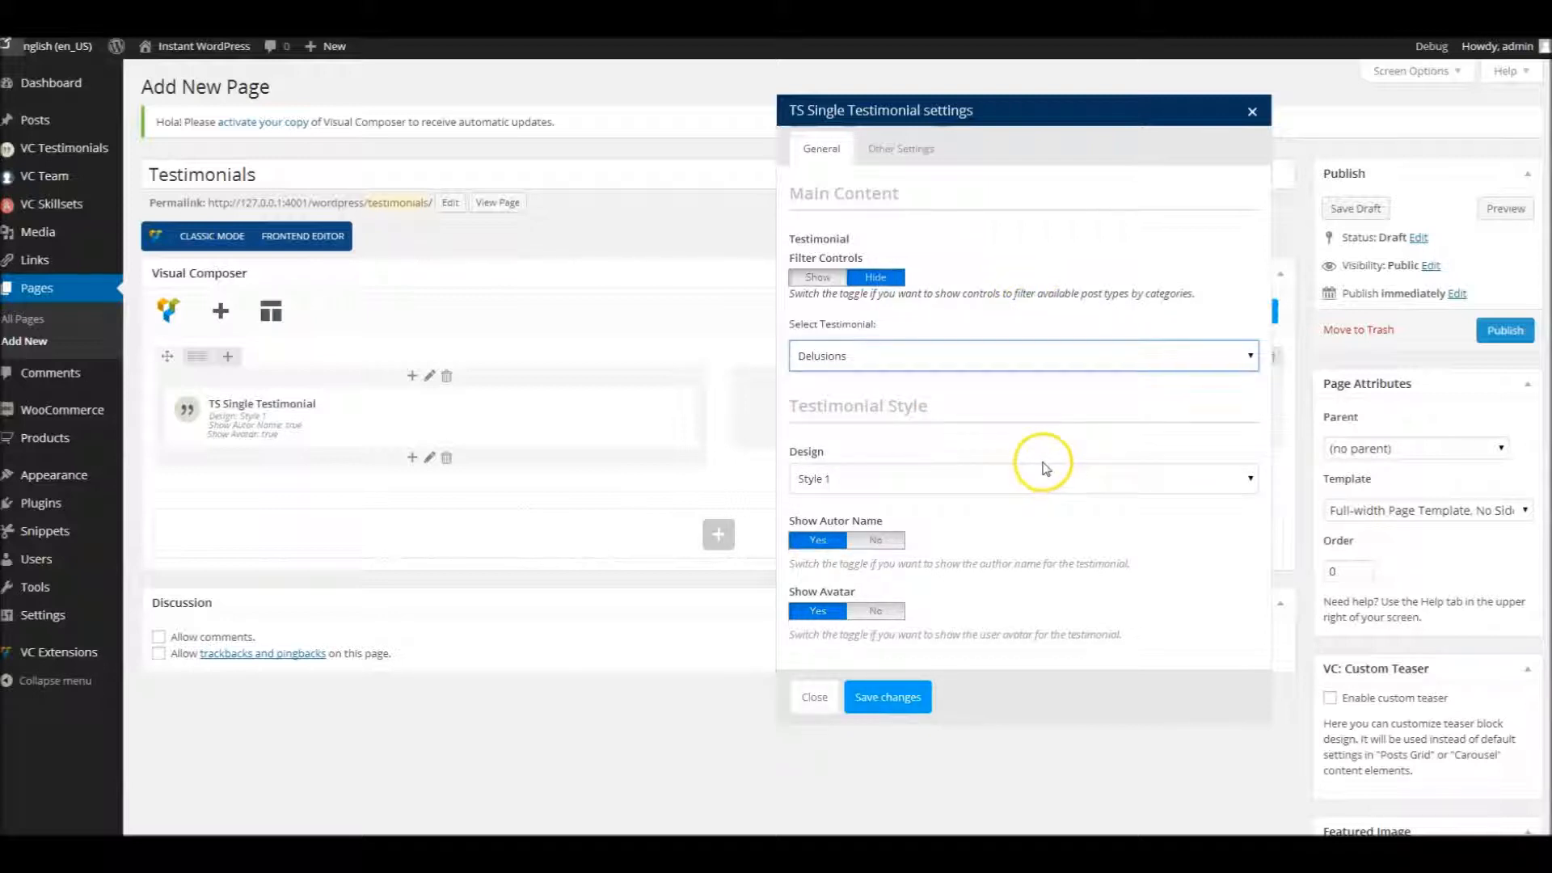
{"action": "left_click", "coordinate": [1008, 482]}
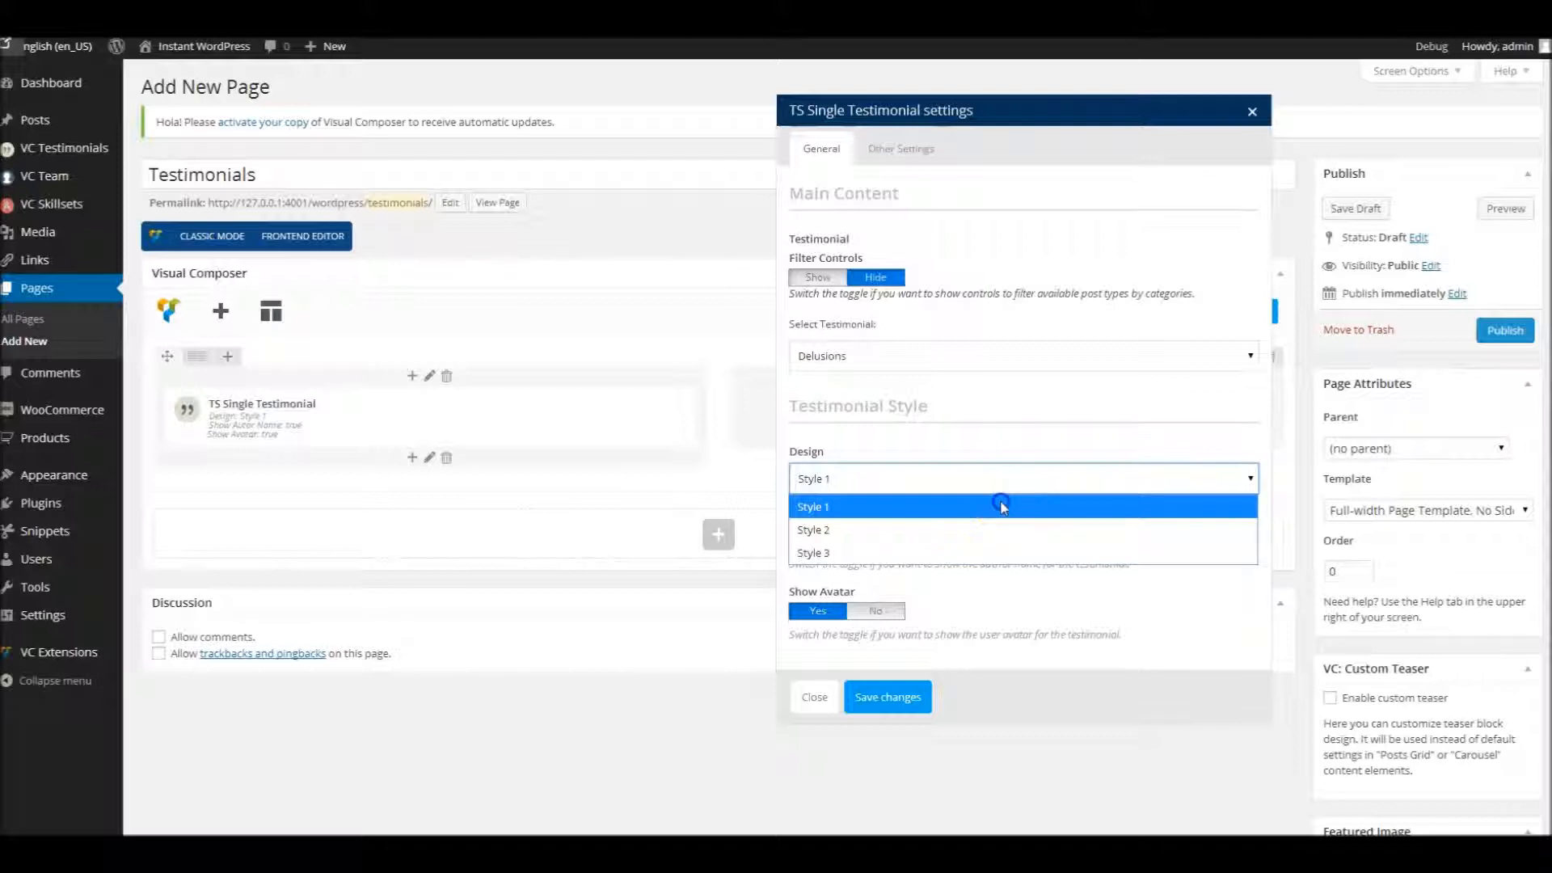
{"action": "left_click", "coordinate": [1002, 504]}
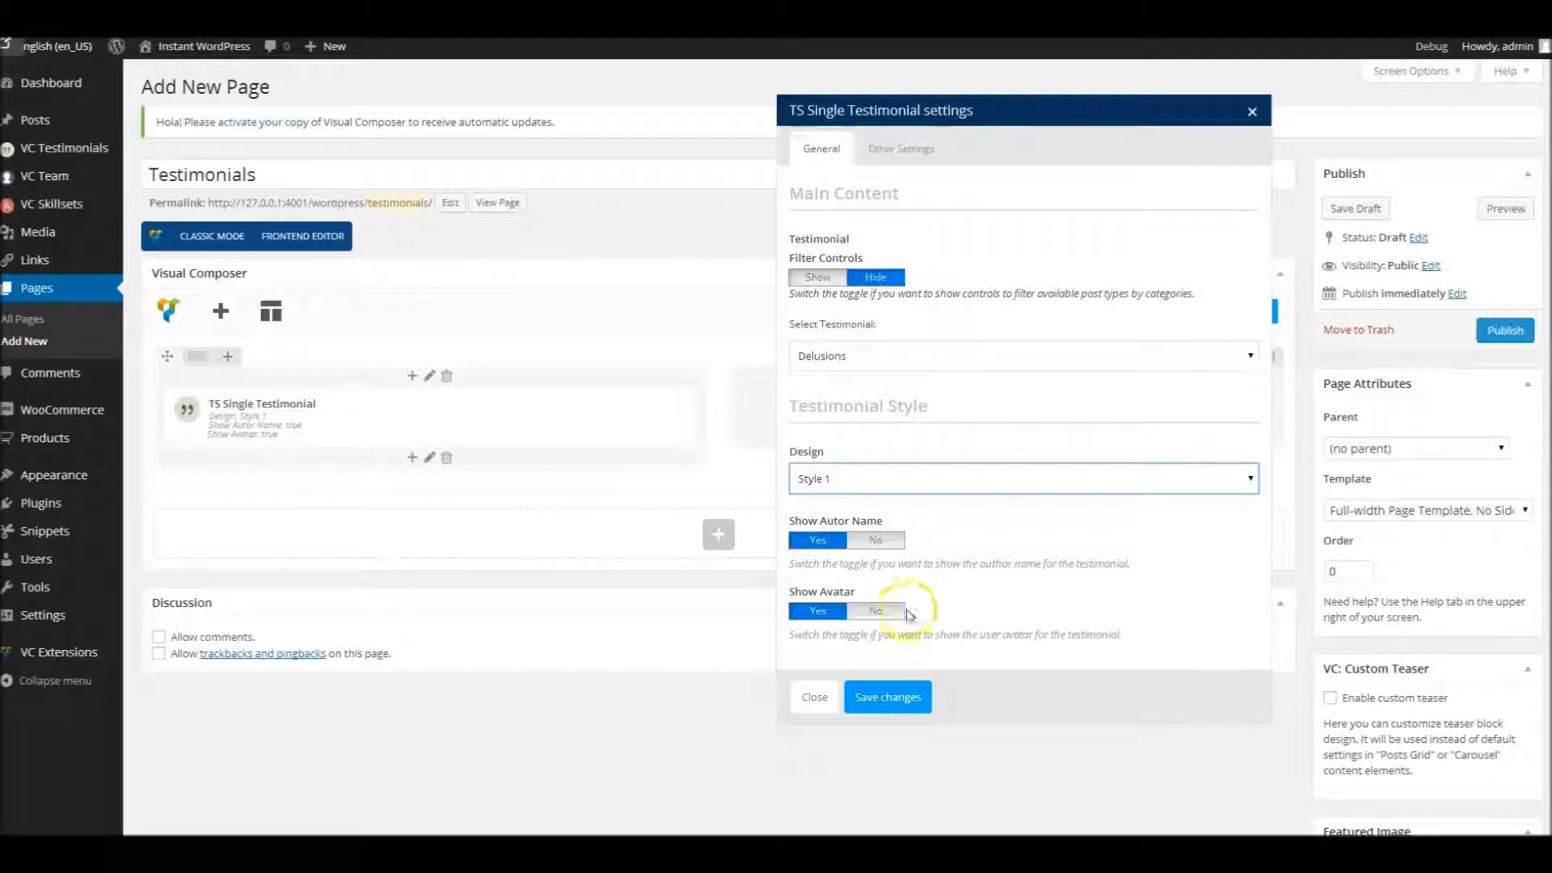
Keep the author name and avatar enabled for the Delusions testimonial and save the element's settings.
{"action": "left_click", "coordinate": [875, 539]}
{"action": "left_click", "coordinate": [872, 612]}
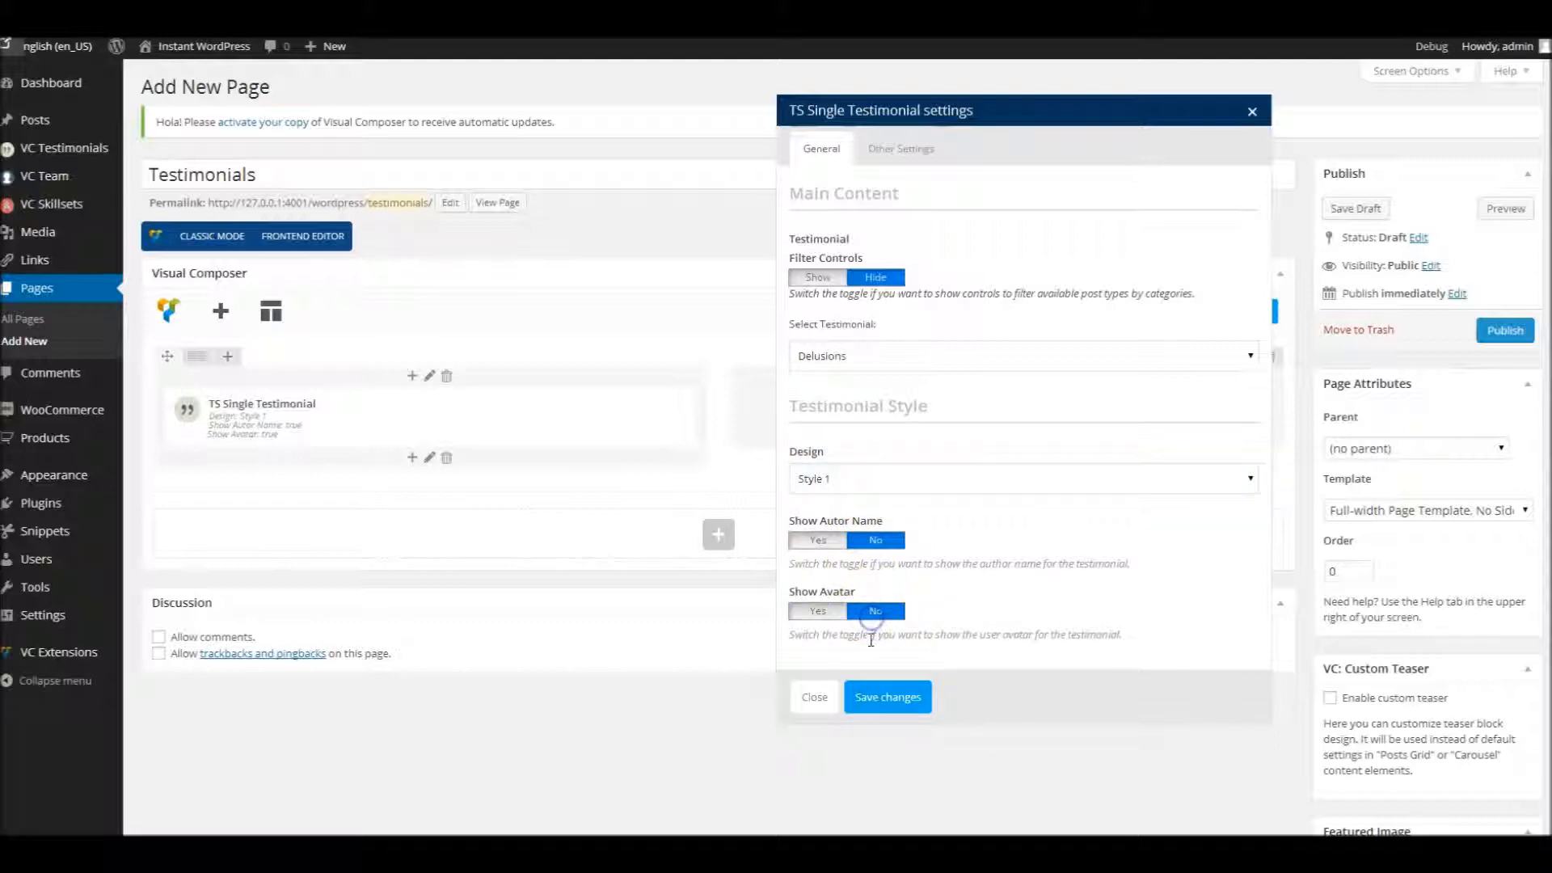
{"action": "left_click", "coordinate": [818, 540]}
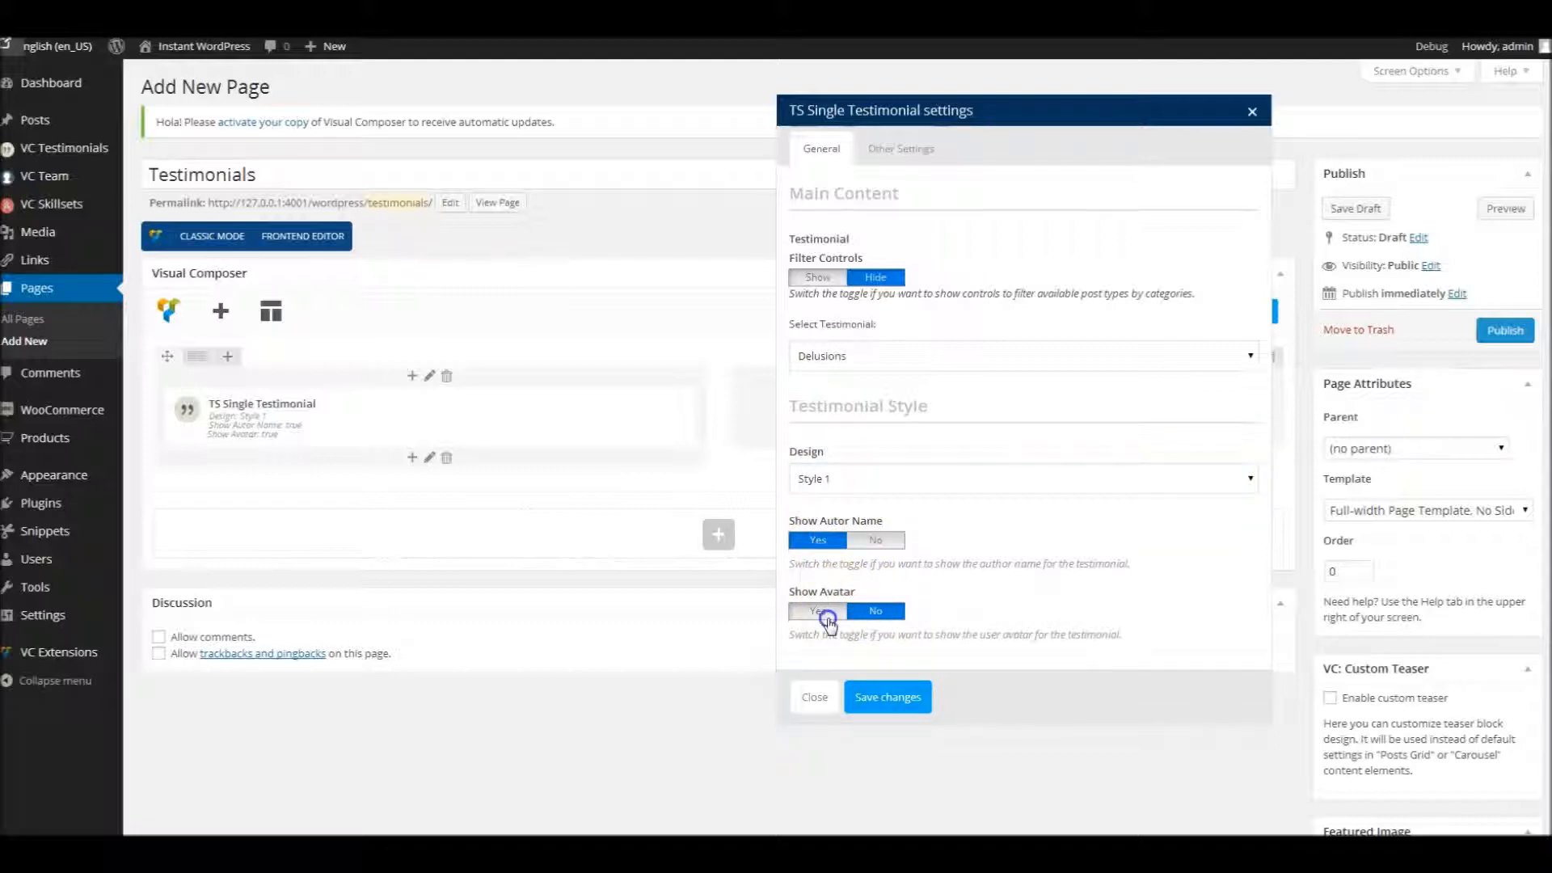
{"action": "left_click", "coordinate": [817, 611]}
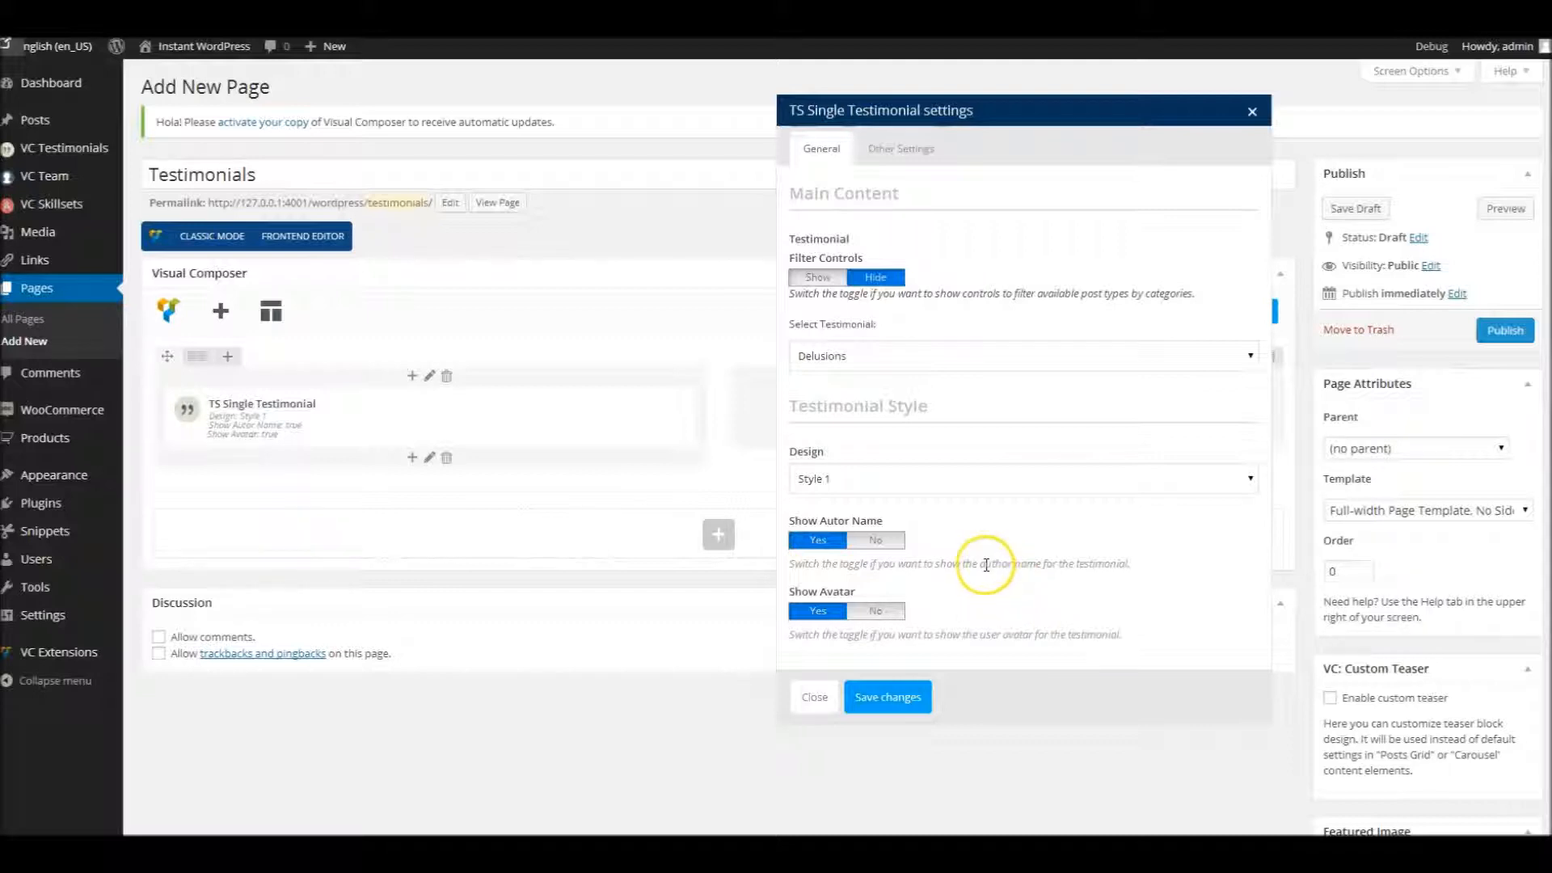
{"action": "left_click", "coordinate": [896, 698]}
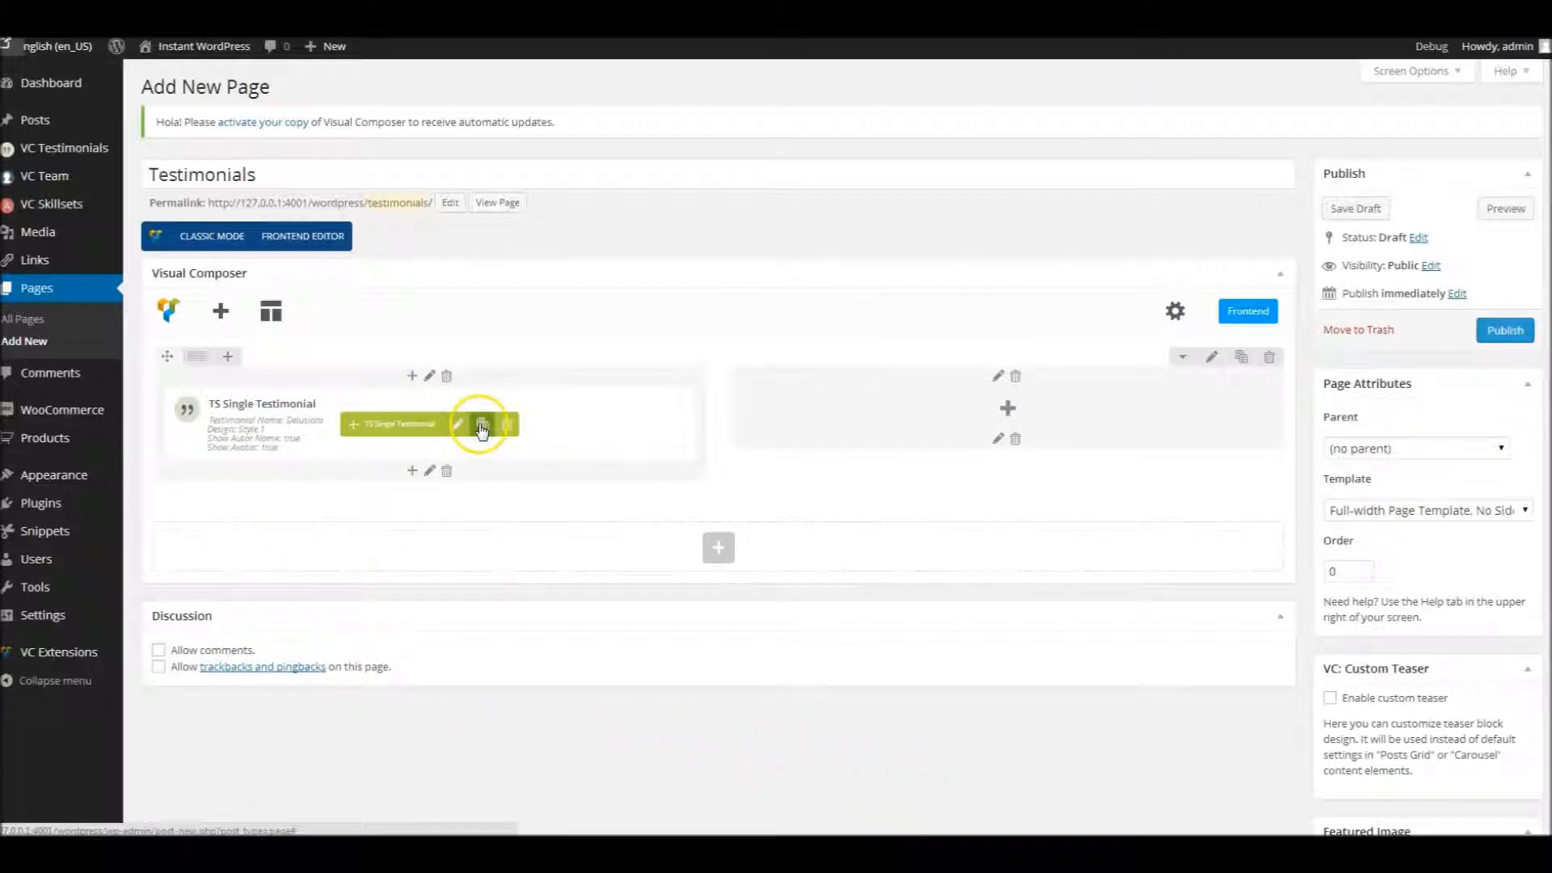
Duplicate the Delusions testimonial element into the empty second column and set the copy to the Science testimonial with the Style 3 design.
{"action": "left_click", "coordinate": [483, 425]}
{"action": "left_click_drag", "start_coordinate": [179, 482], "coordinate": [928, 542]}
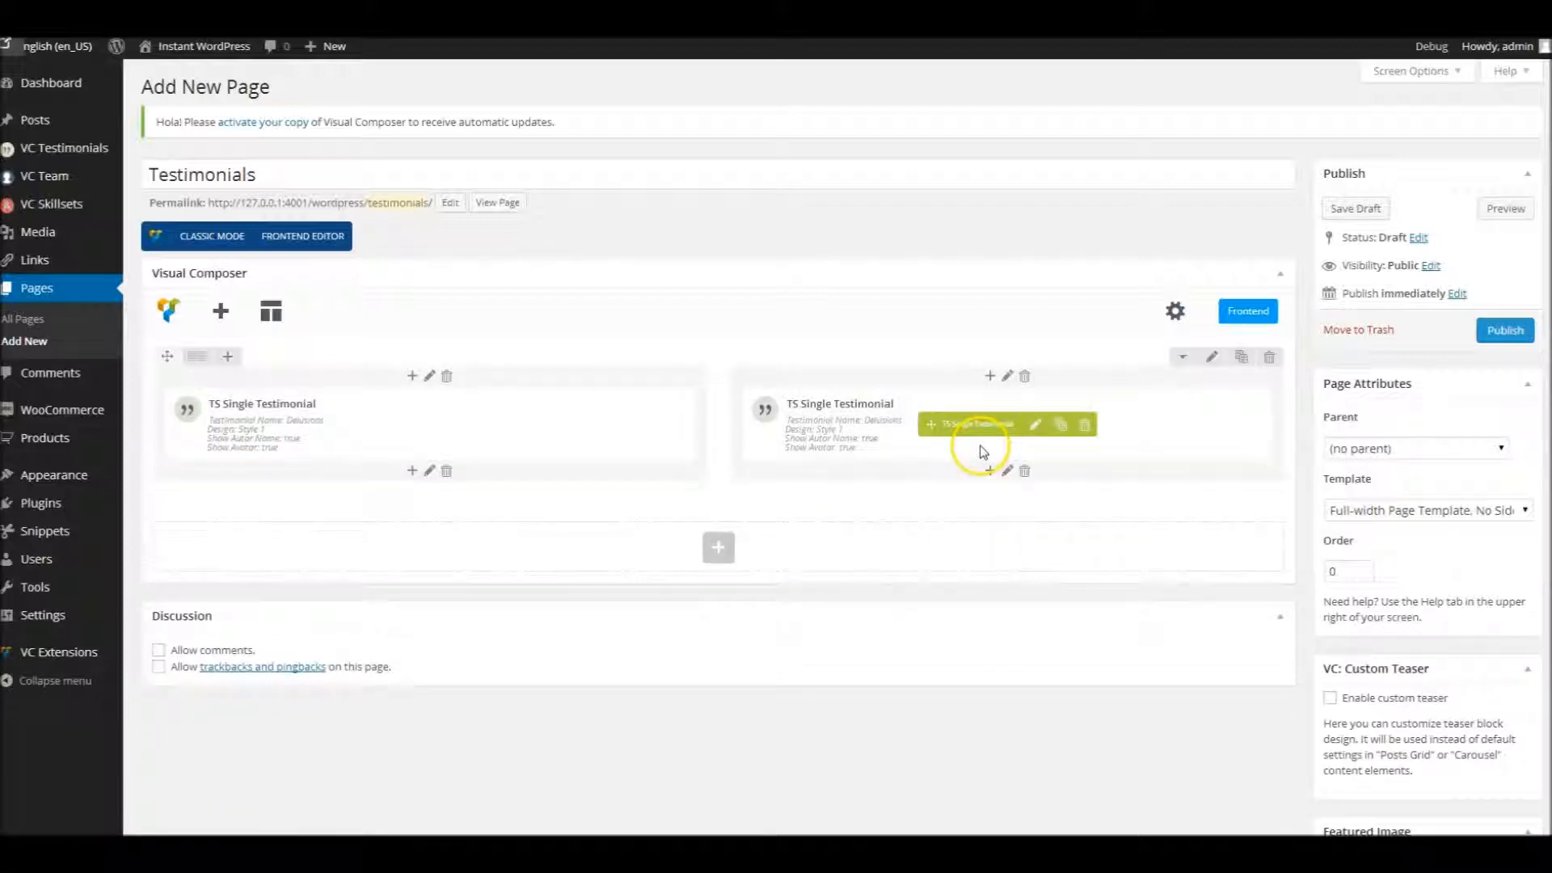
{"action": "left_click", "coordinate": [1034, 424]}
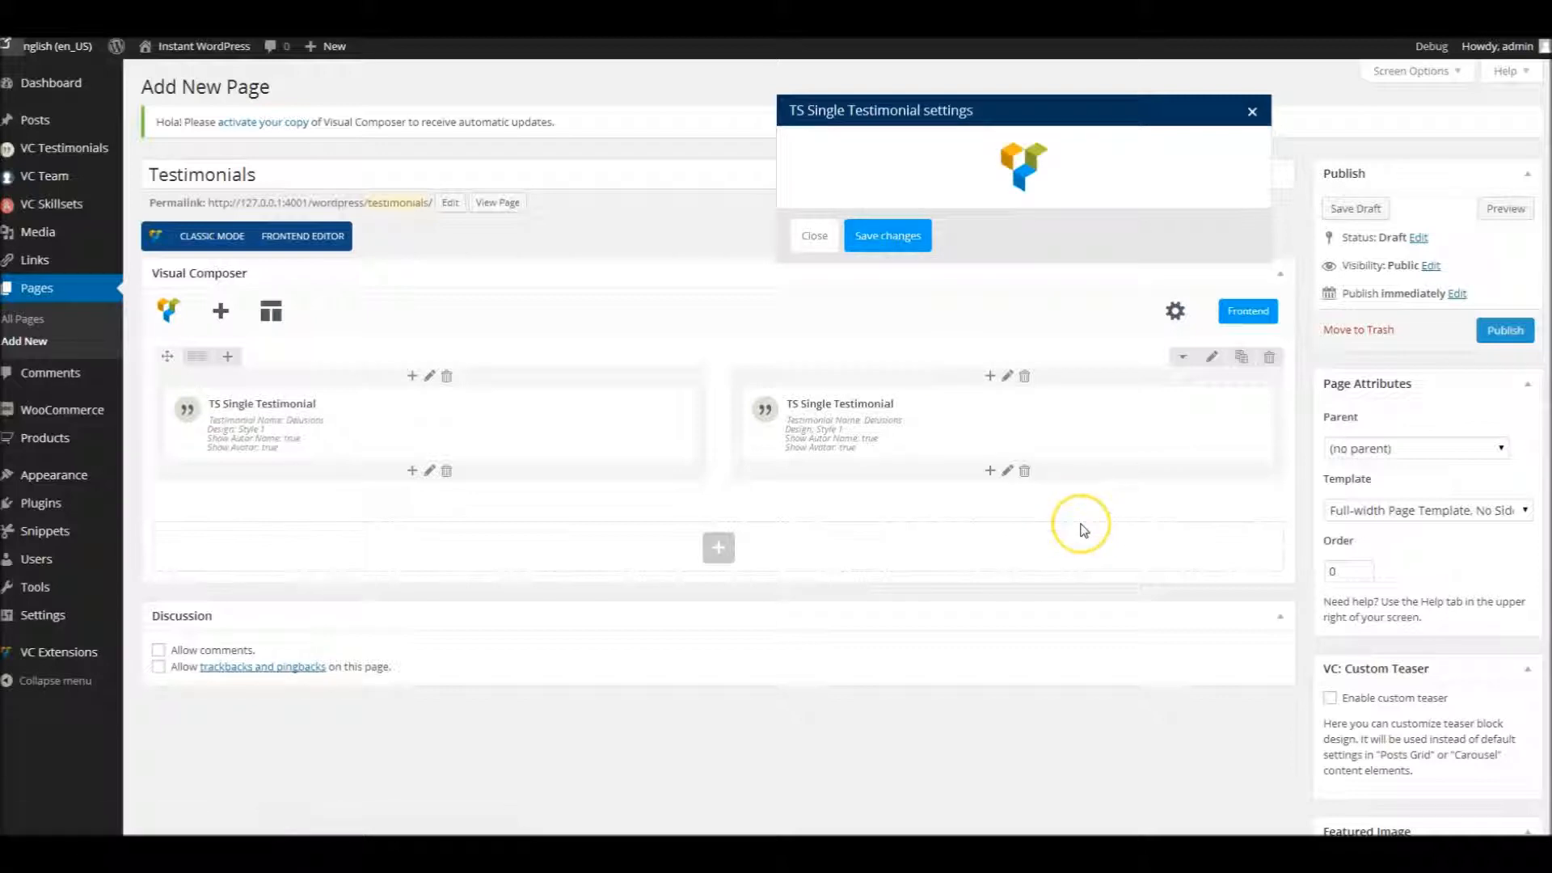
{"action": "left_click", "coordinate": [889, 353]}
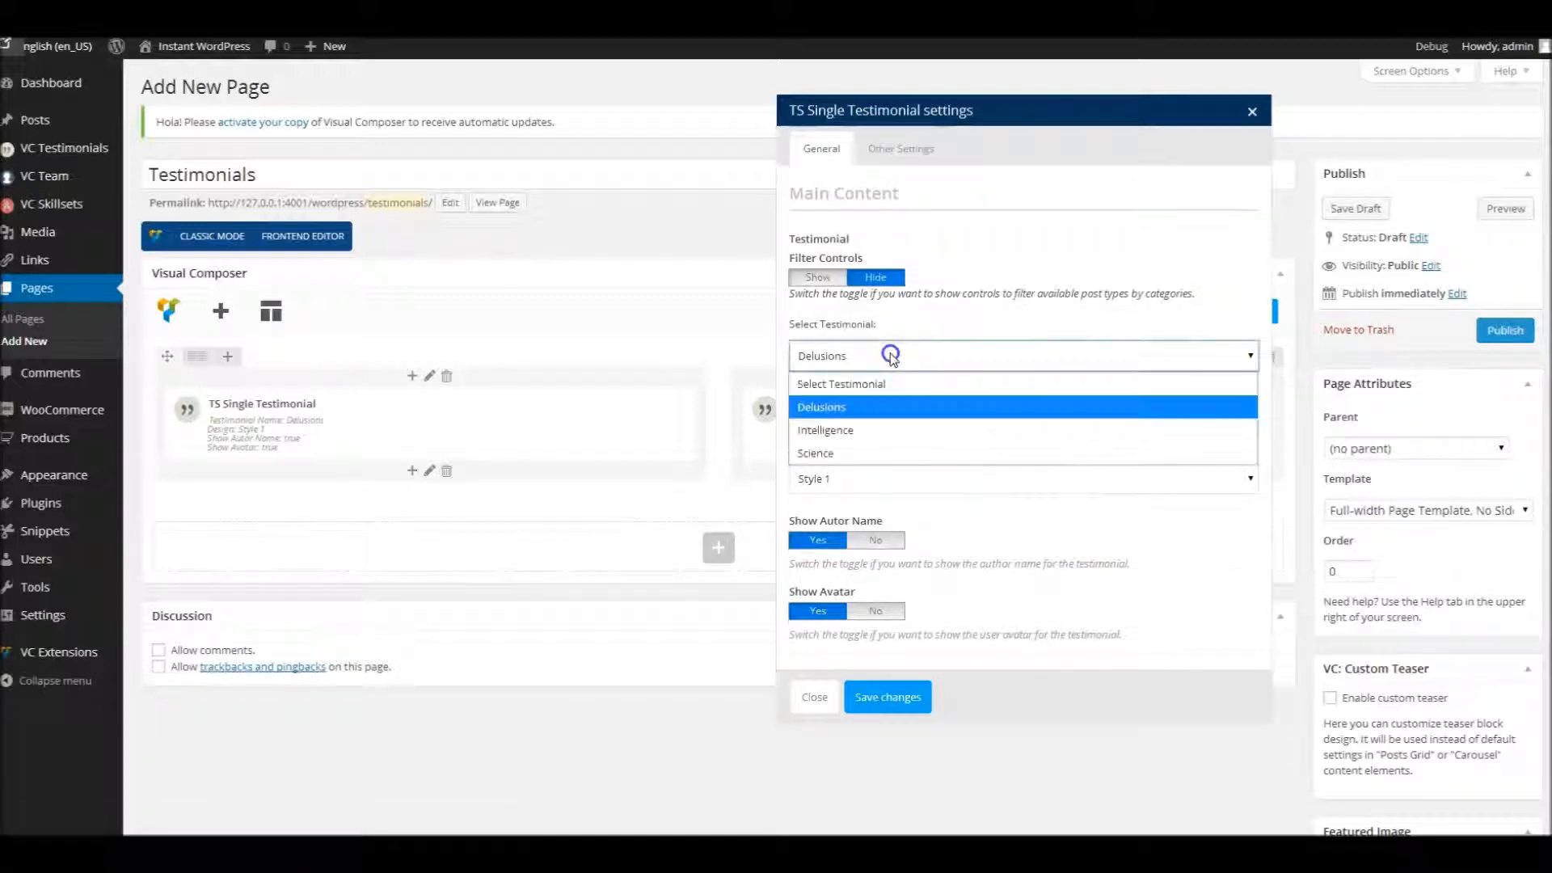
{"action": "left_click", "coordinate": [888, 455]}
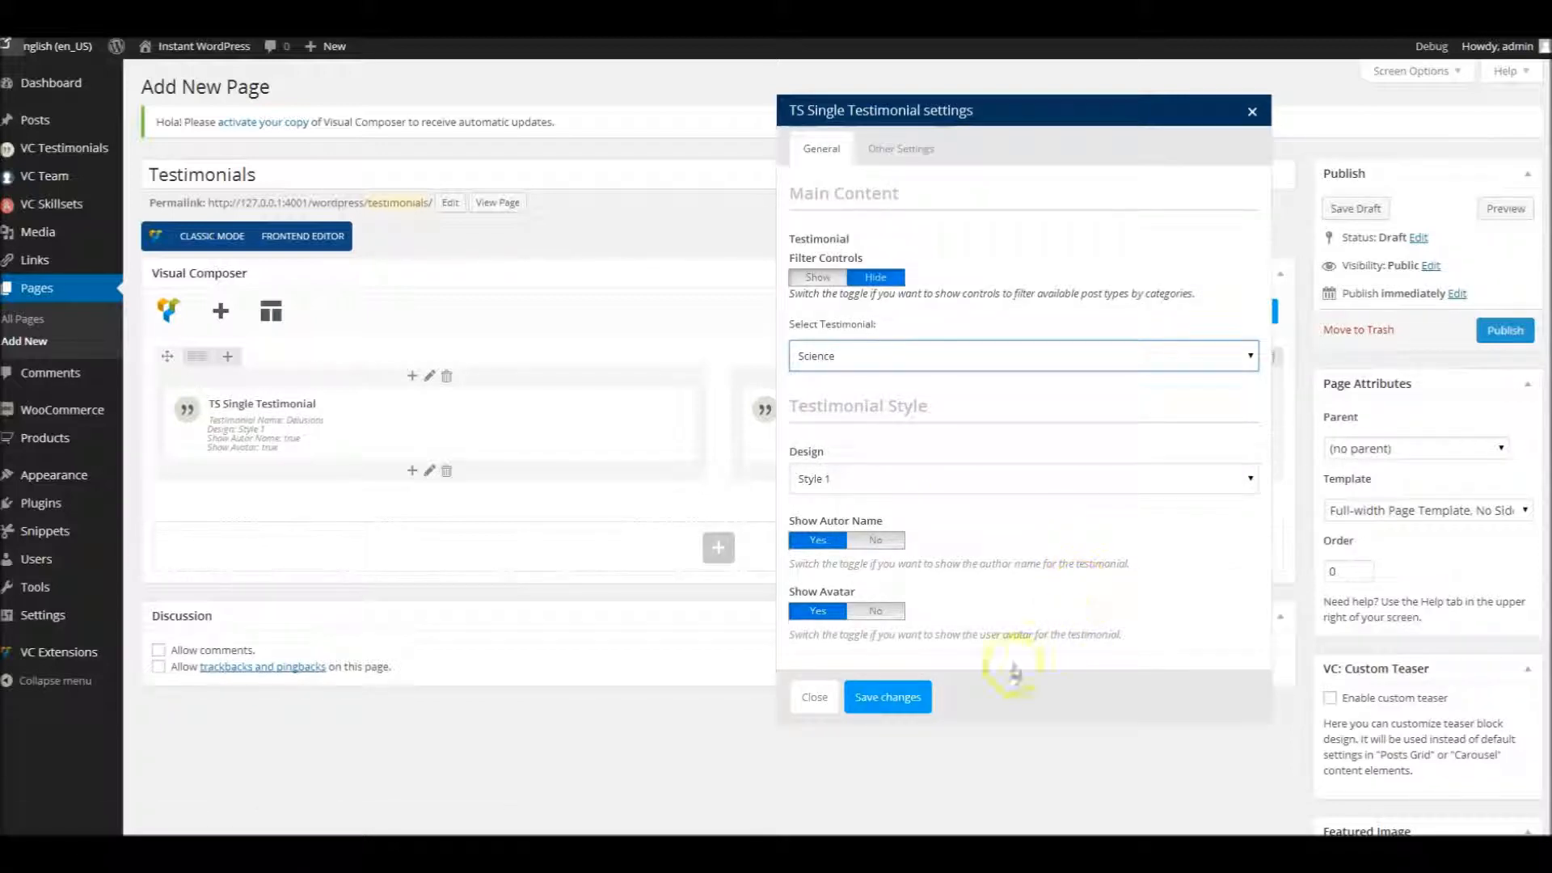
{"action": "left_click", "coordinate": [885, 475]}
{"action": "left_click", "coordinate": [887, 556]}
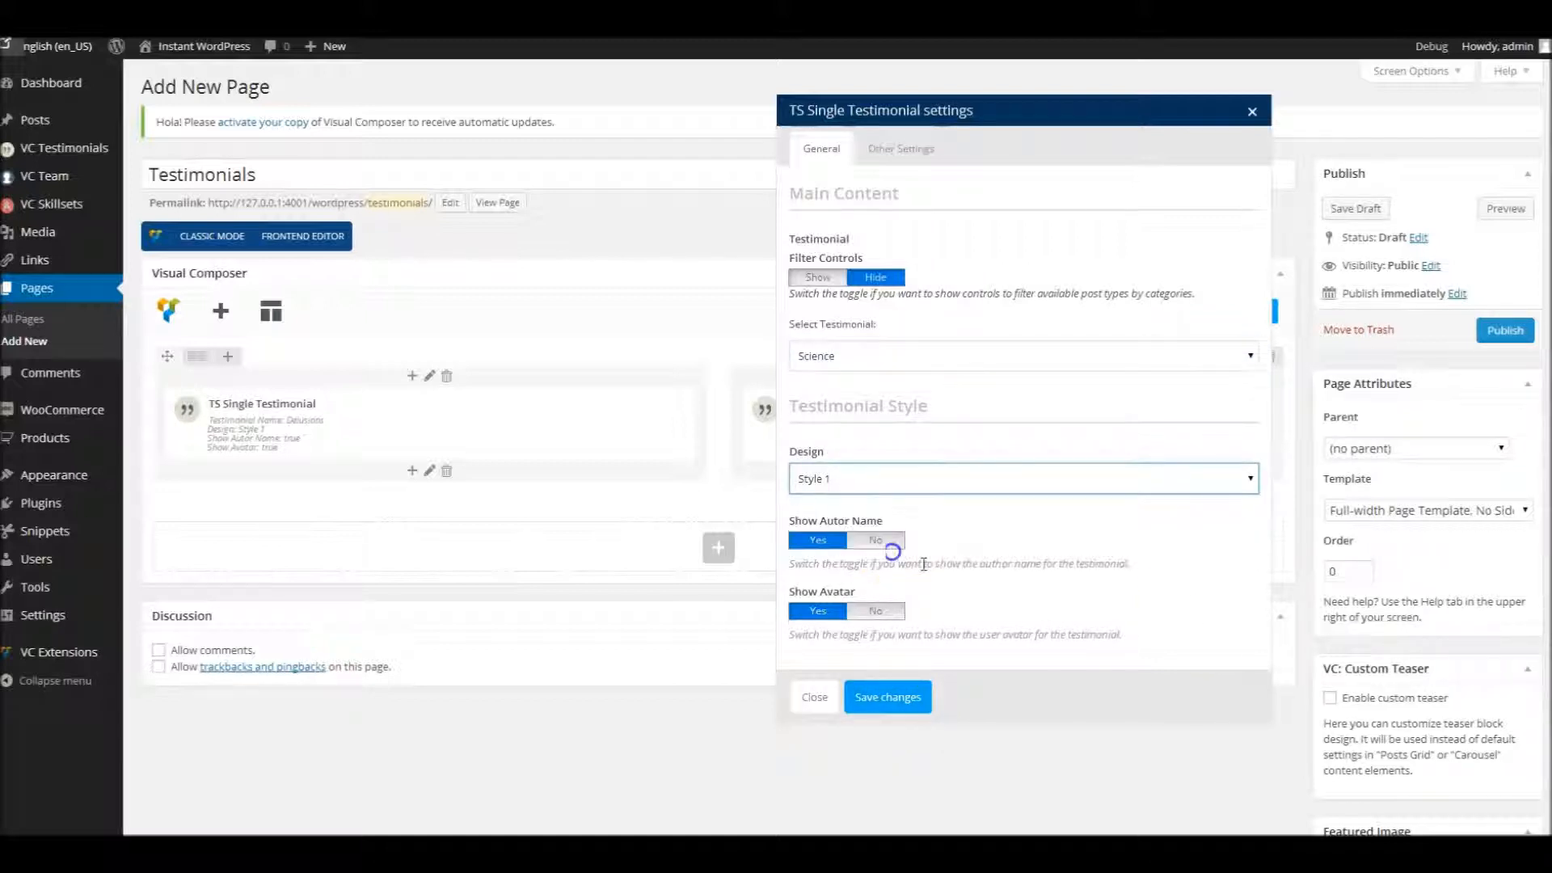
{"action": "left_click", "coordinate": [892, 700]}
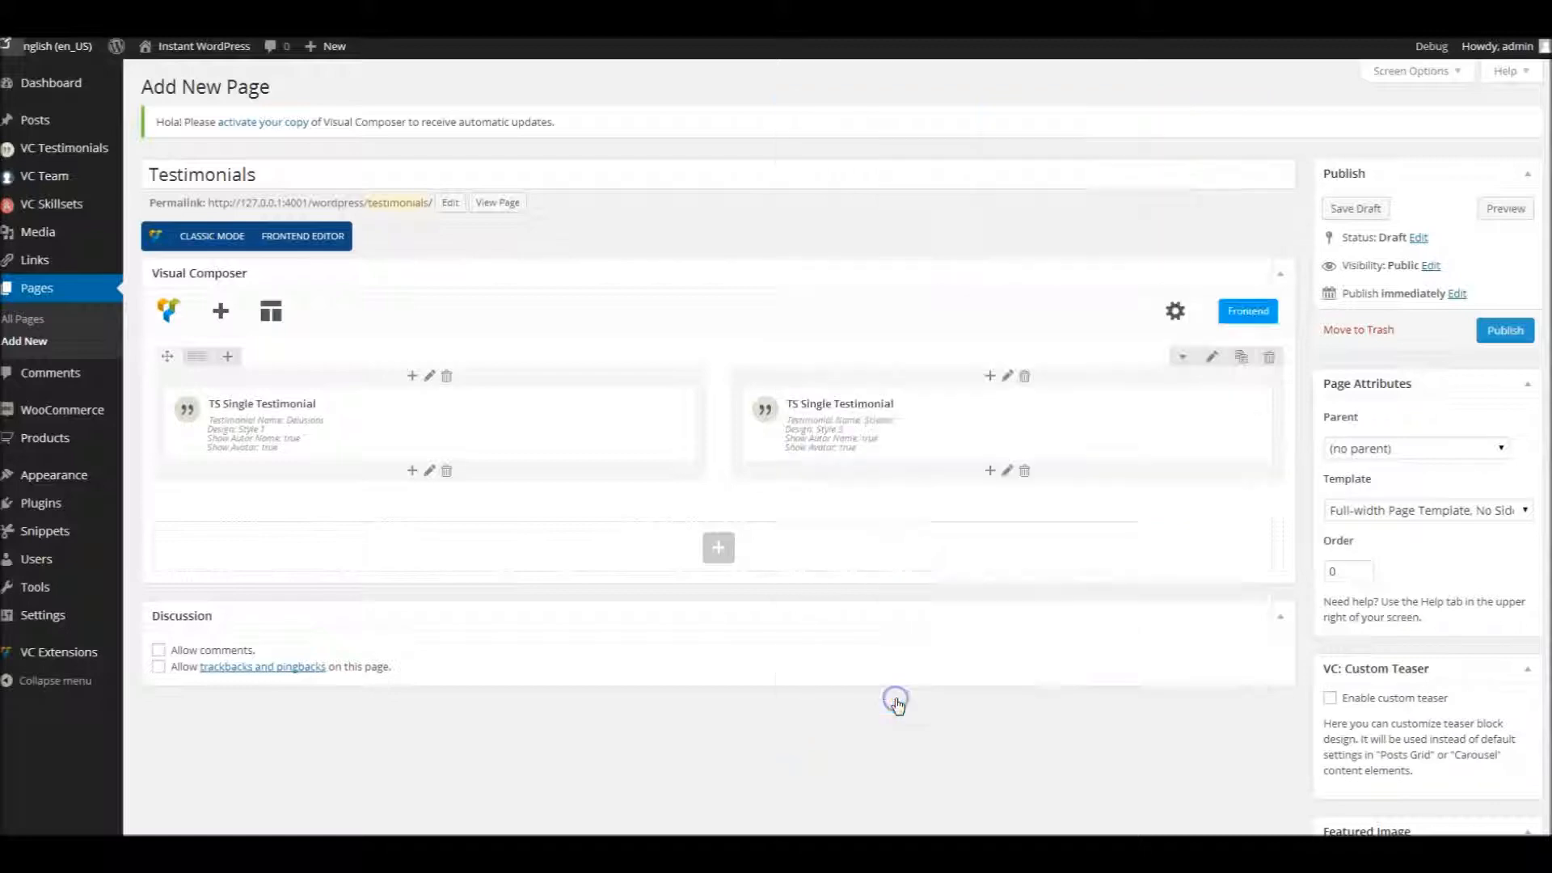
Publish the Testimonials page and open the live page in a new tab.
{"action": "left_click", "coordinate": [1503, 333]}
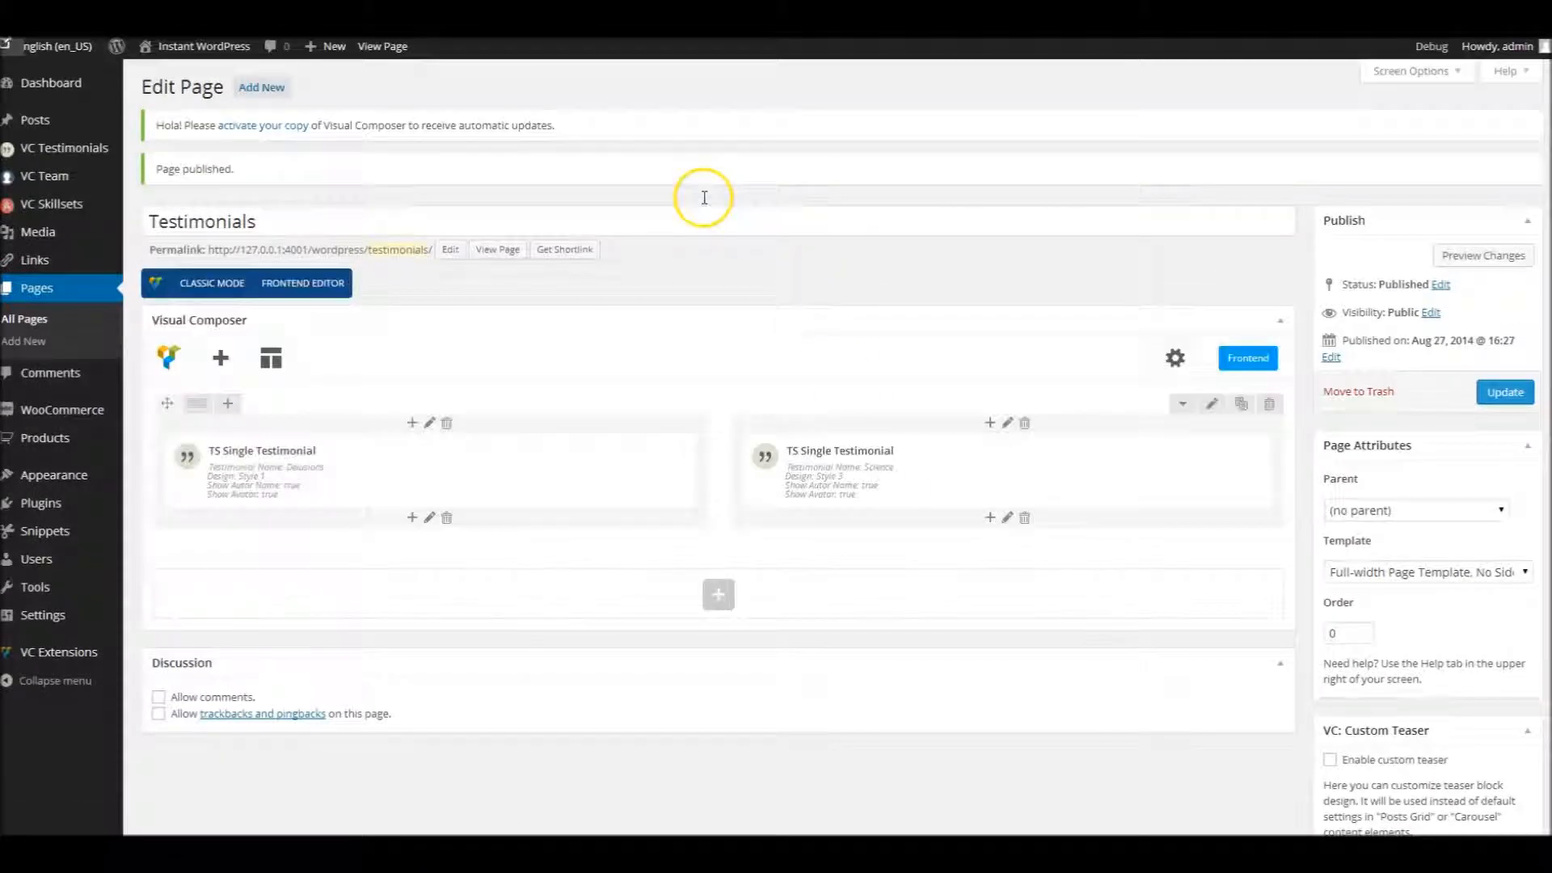
{"action": "right_click", "coordinate": [514, 247]}
{"action": "left_click", "coordinate": [550, 253]}
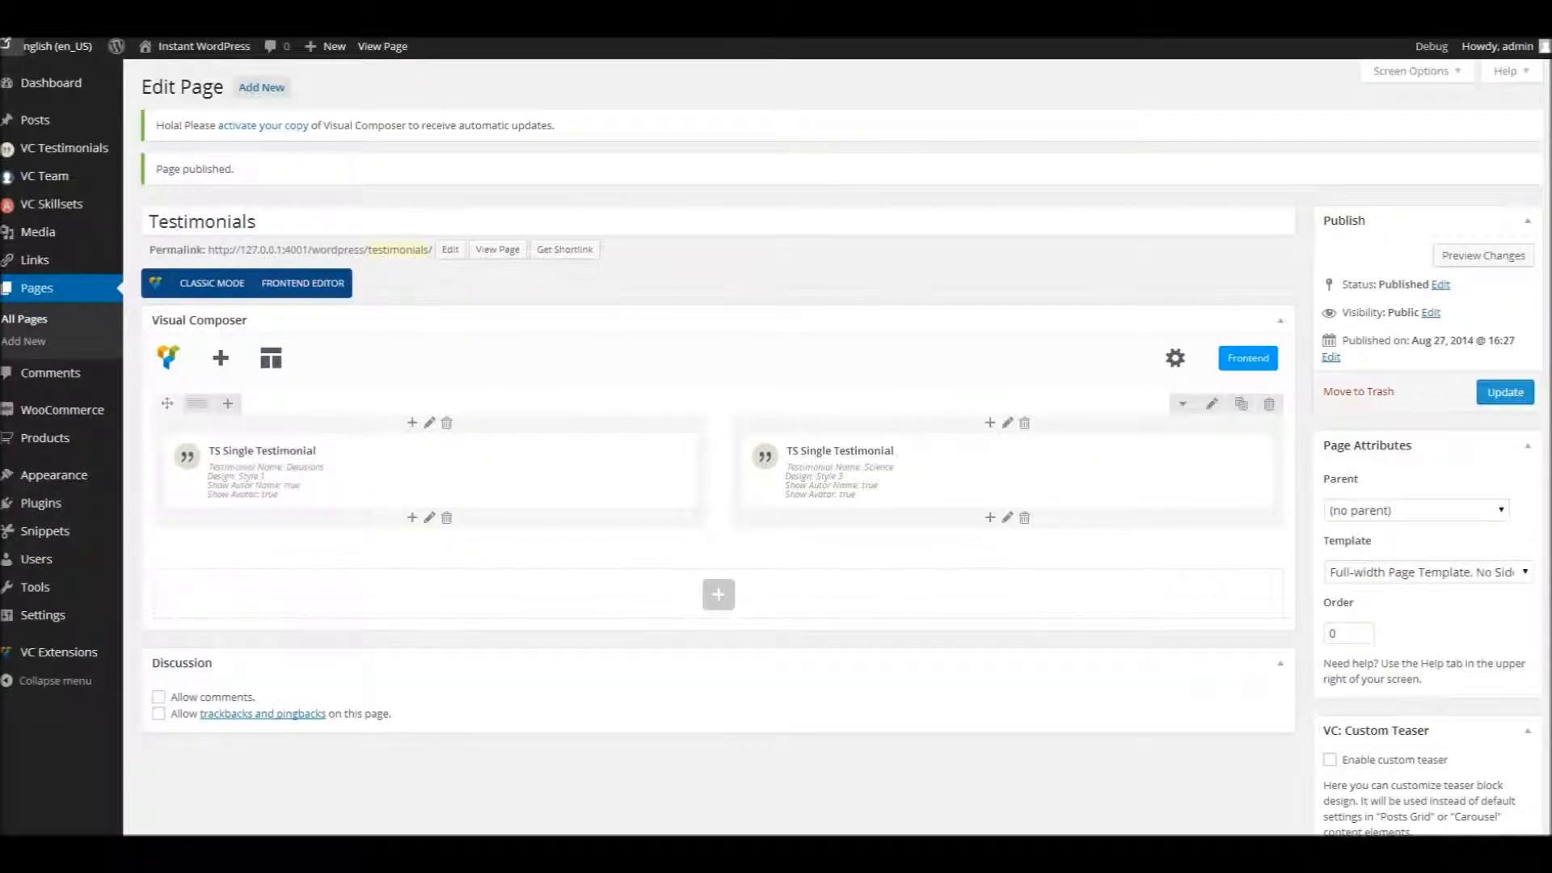
Add another row below the two single testimonials on the page.
{"action": "left_click", "coordinate": [227, 357]}
{"action": "left_click", "coordinate": [307, 159]}
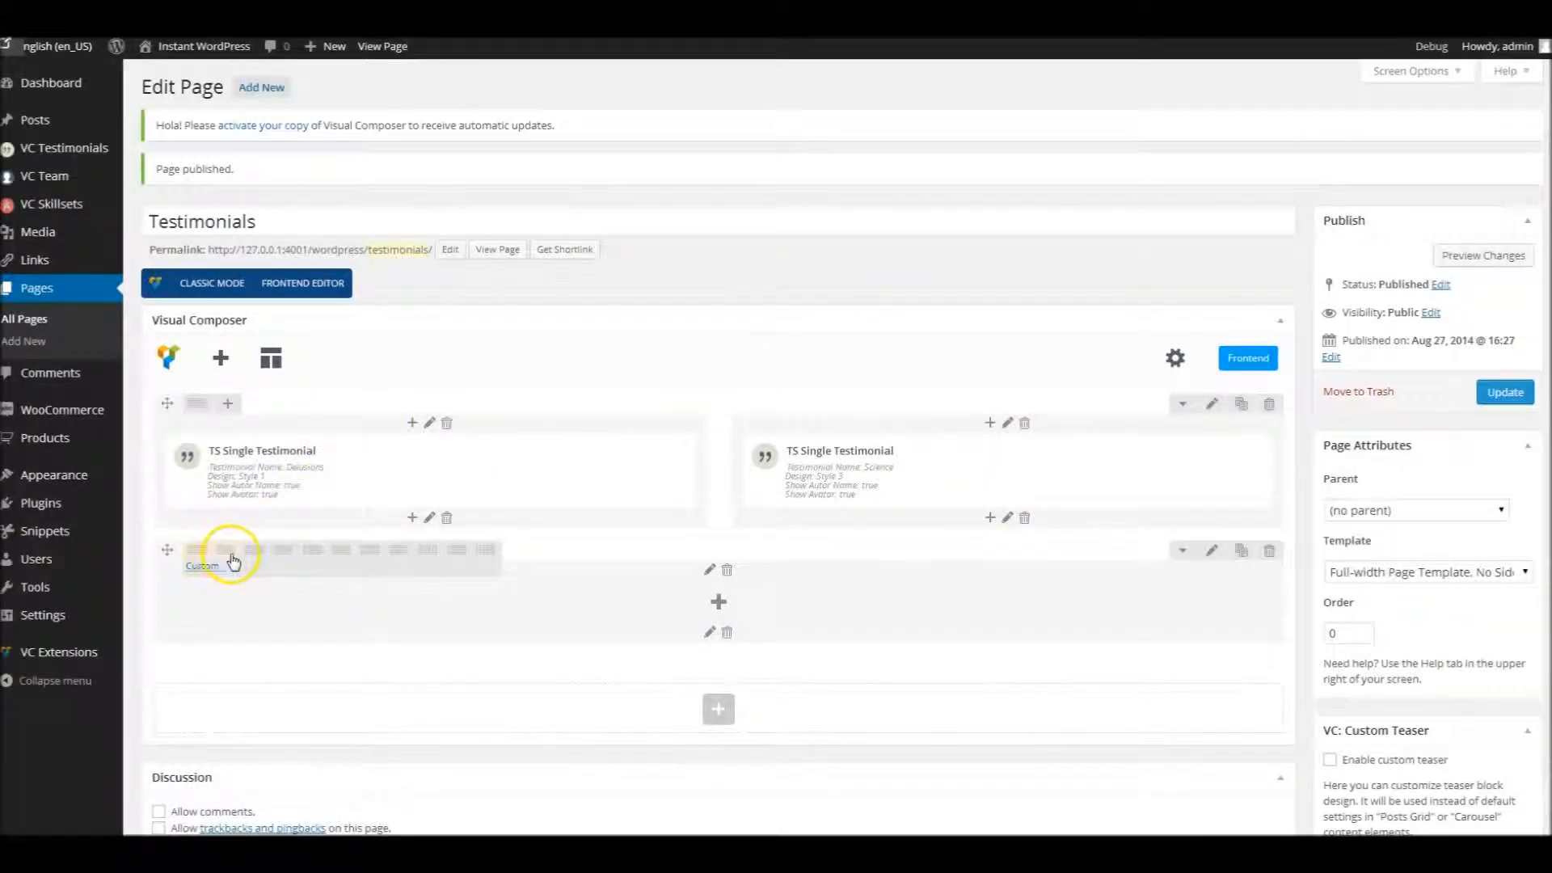
Split the new row into two equal columns and add a TS Testimonials Slider 1 element to the first column.
{"action": "left_click", "coordinate": [229, 552]}
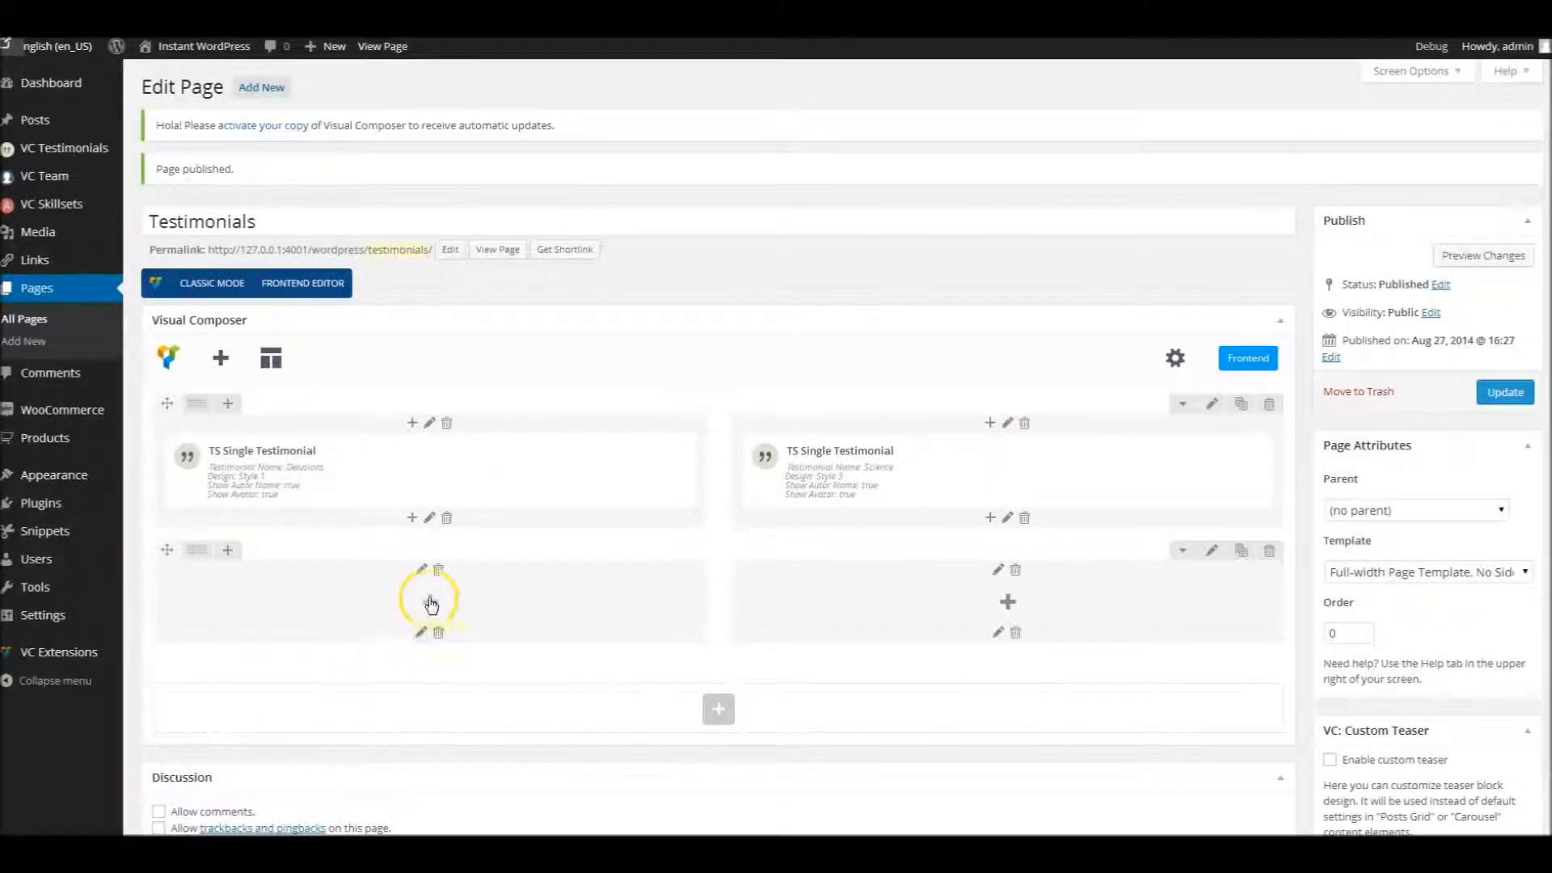
{"action": "left_click", "coordinate": [430, 601]}
{"action": "left_click", "coordinate": [606, 119]}
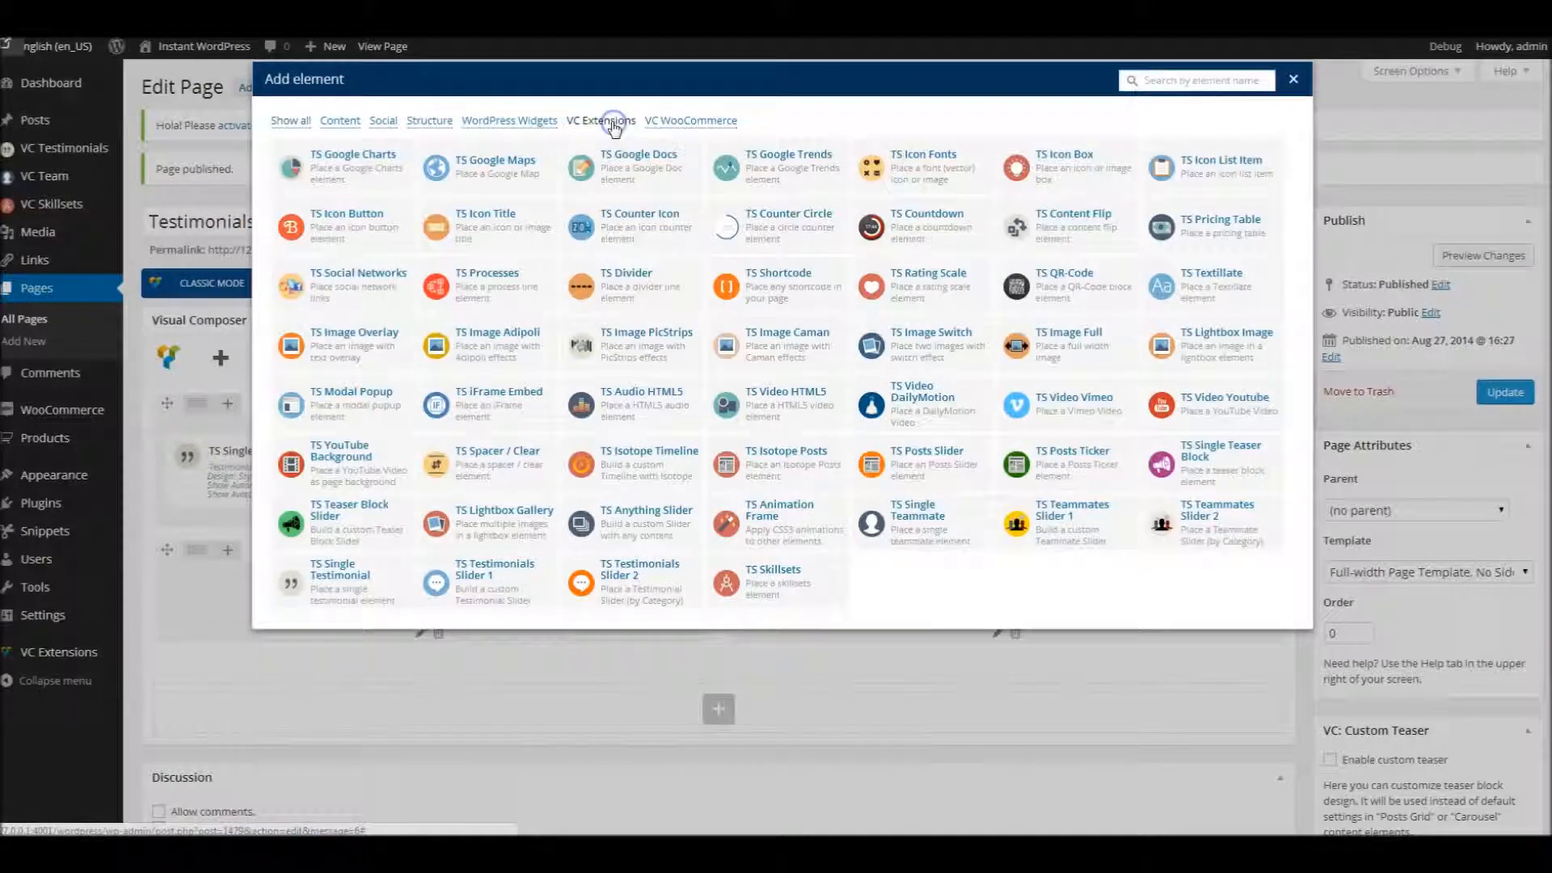
{"action": "left_click", "coordinate": [503, 574]}
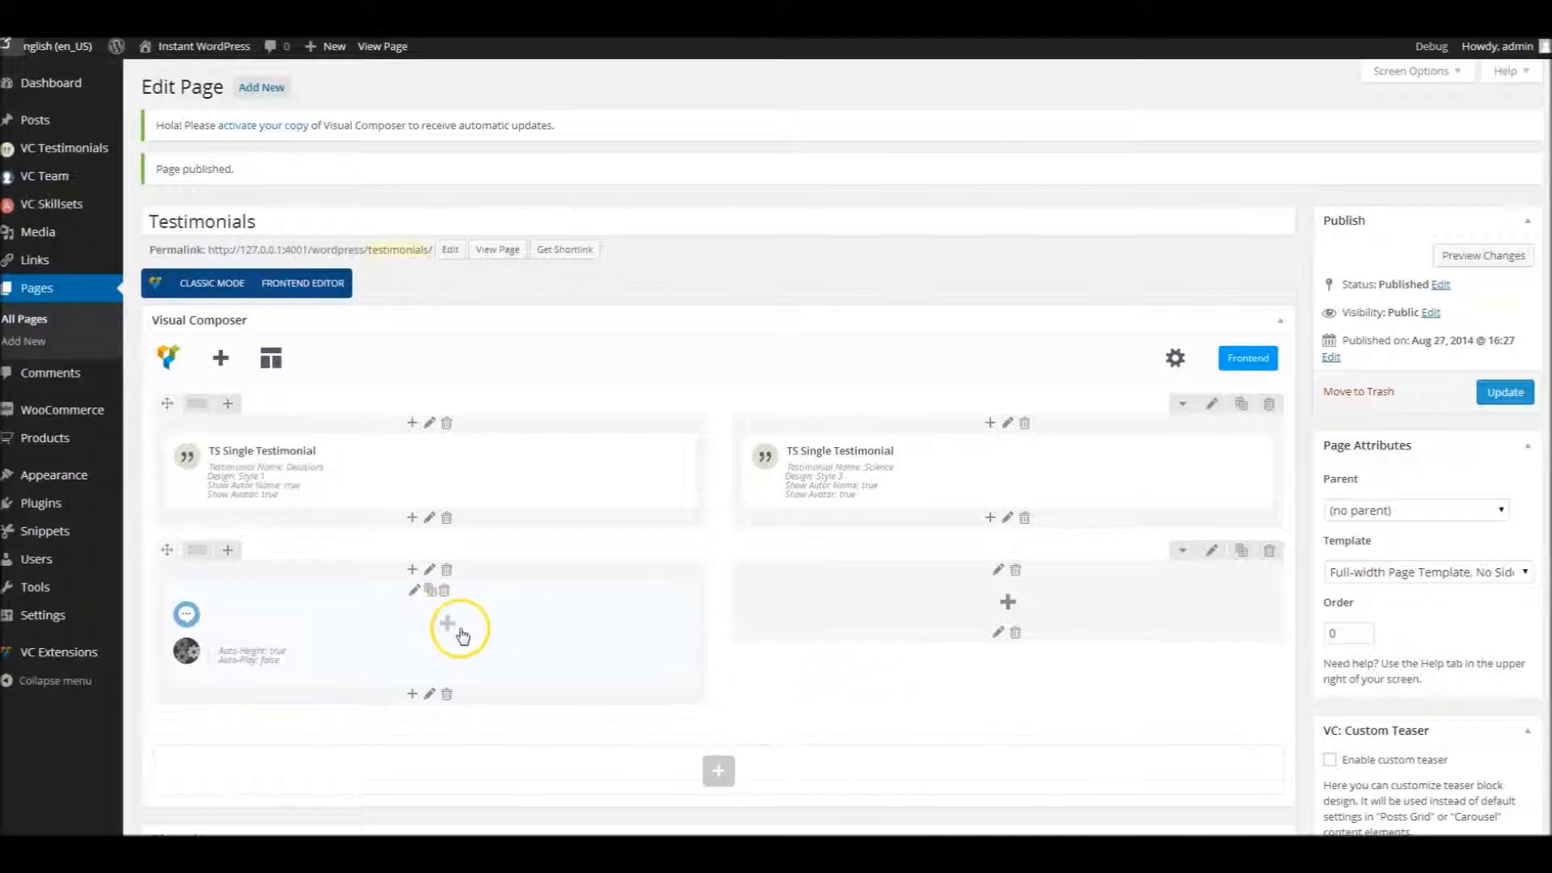
{"action": "left_click", "coordinate": [894, 602]}
Add a TS Testimonial Slide to the slider showing the Delusions testimonial in the Style 1 design and save it.
{"action": "left_click", "coordinate": [447, 624]}
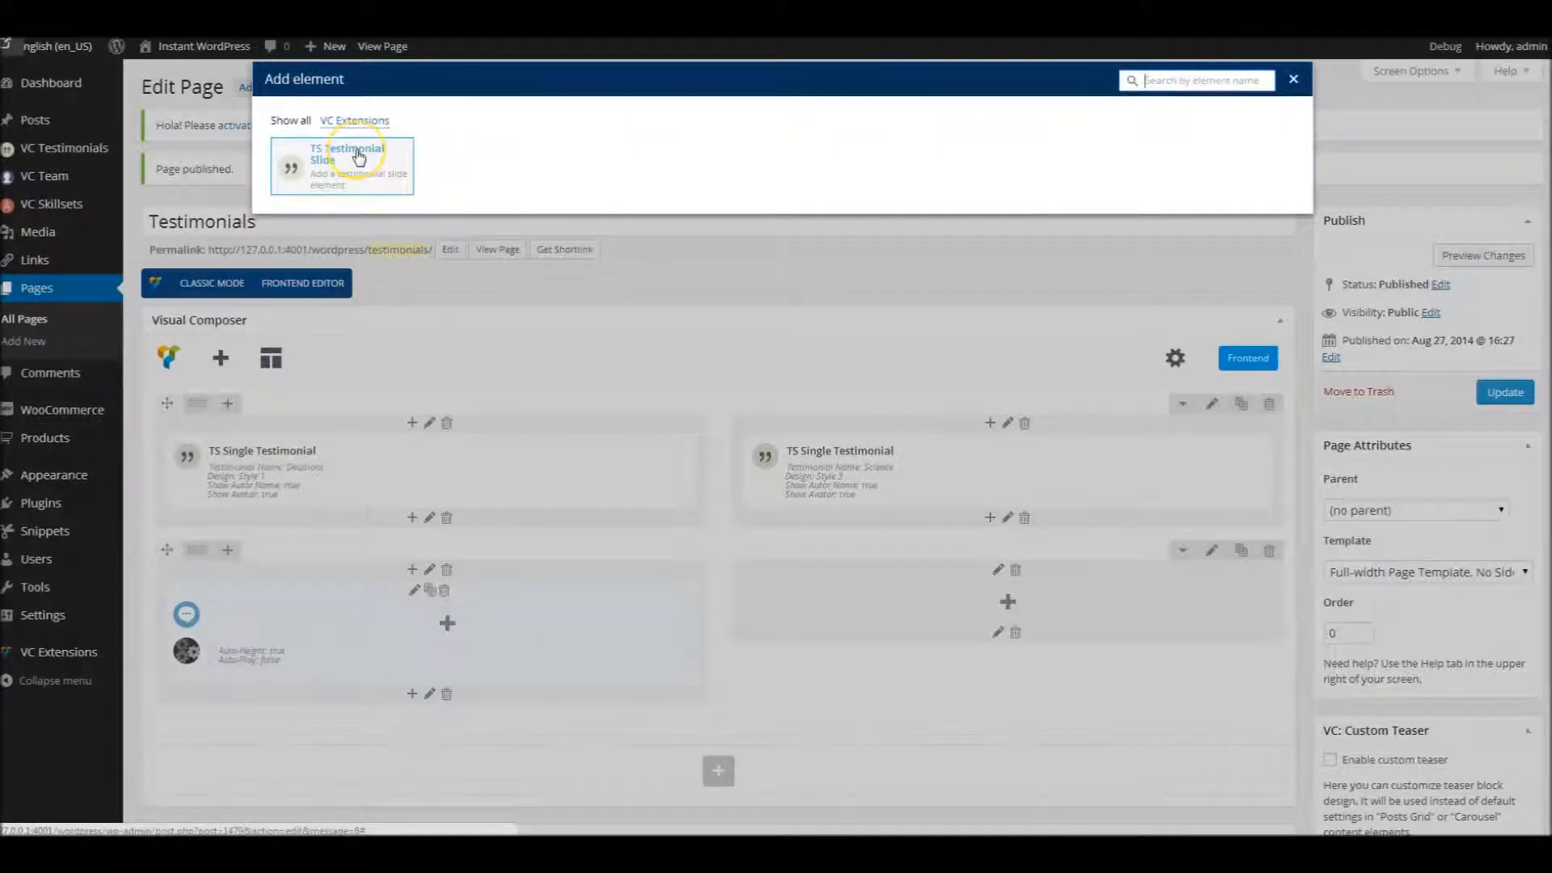
{"action": "left_click", "coordinate": [356, 156]}
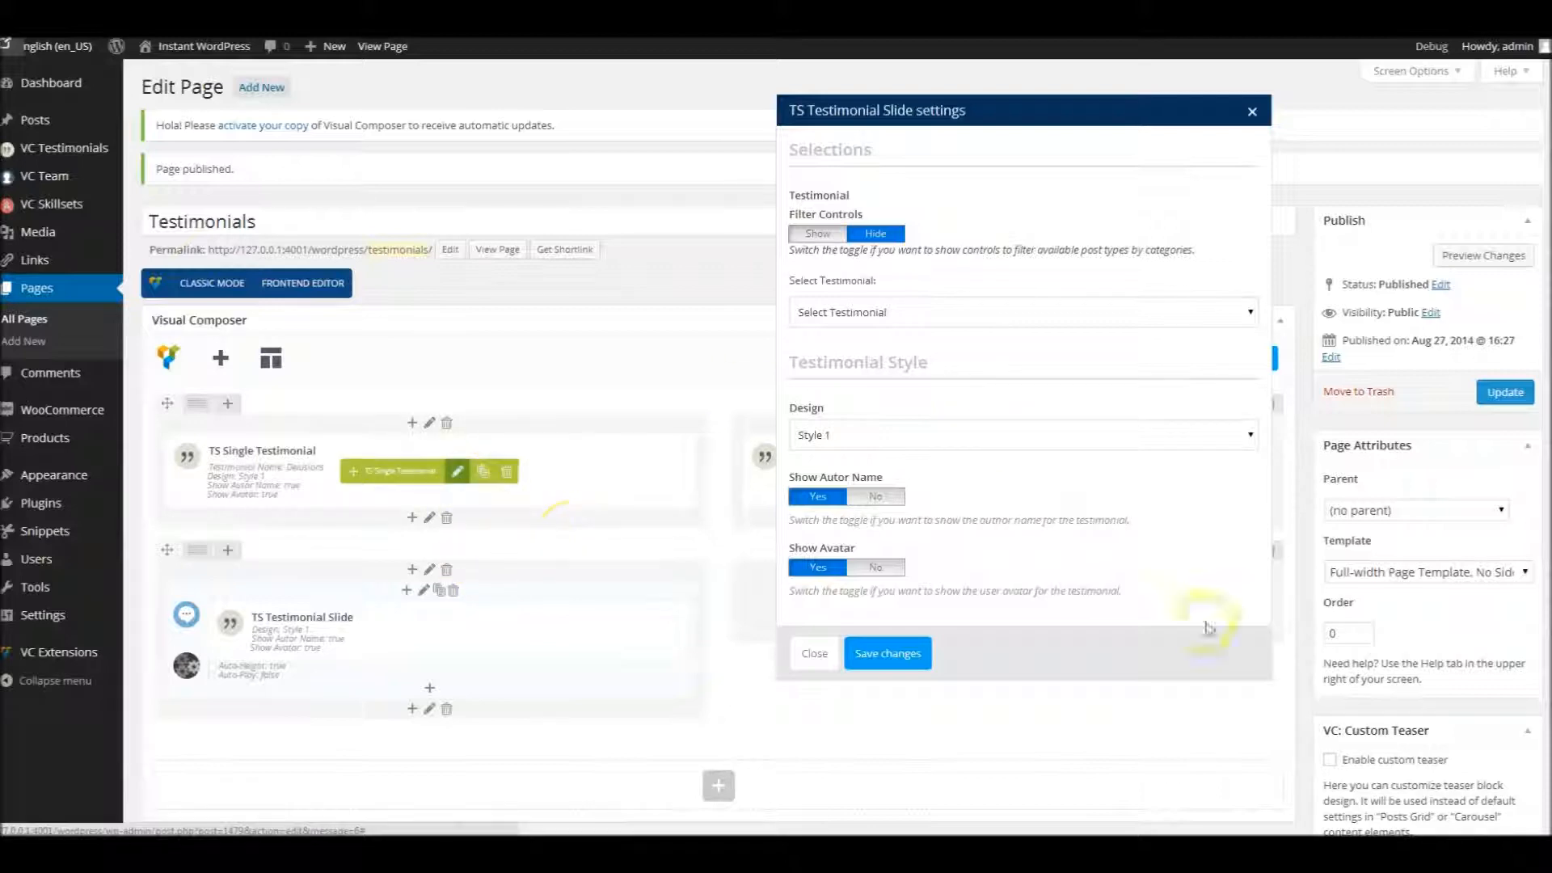
{"action": "left_click", "coordinate": [895, 323]}
{"action": "left_click", "coordinate": [893, 361]}
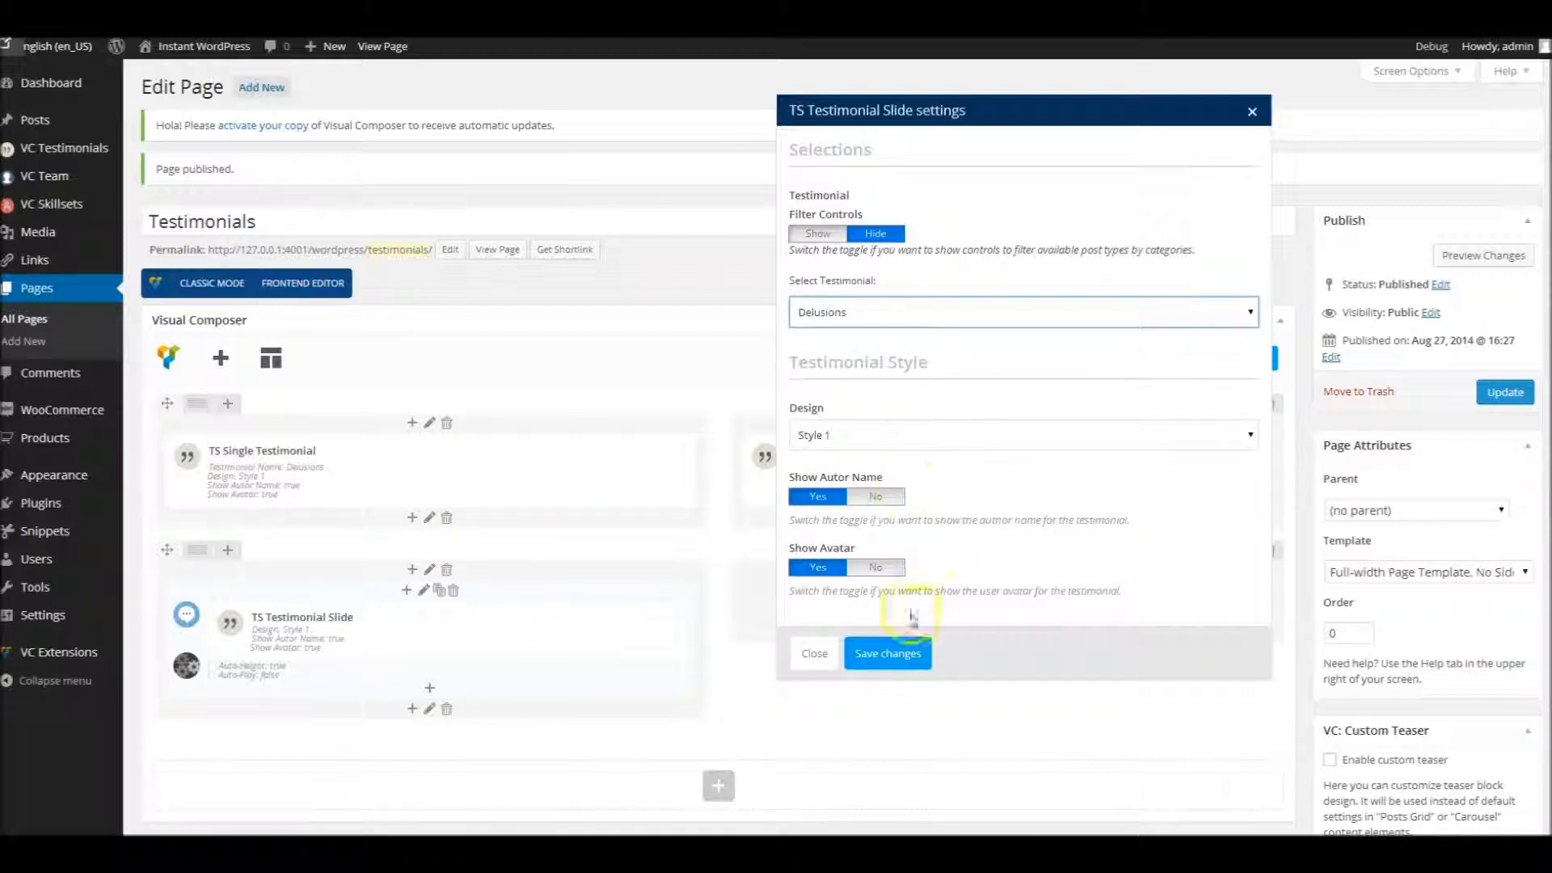
{"action": "left_click", "coordinate": [908, 655]}
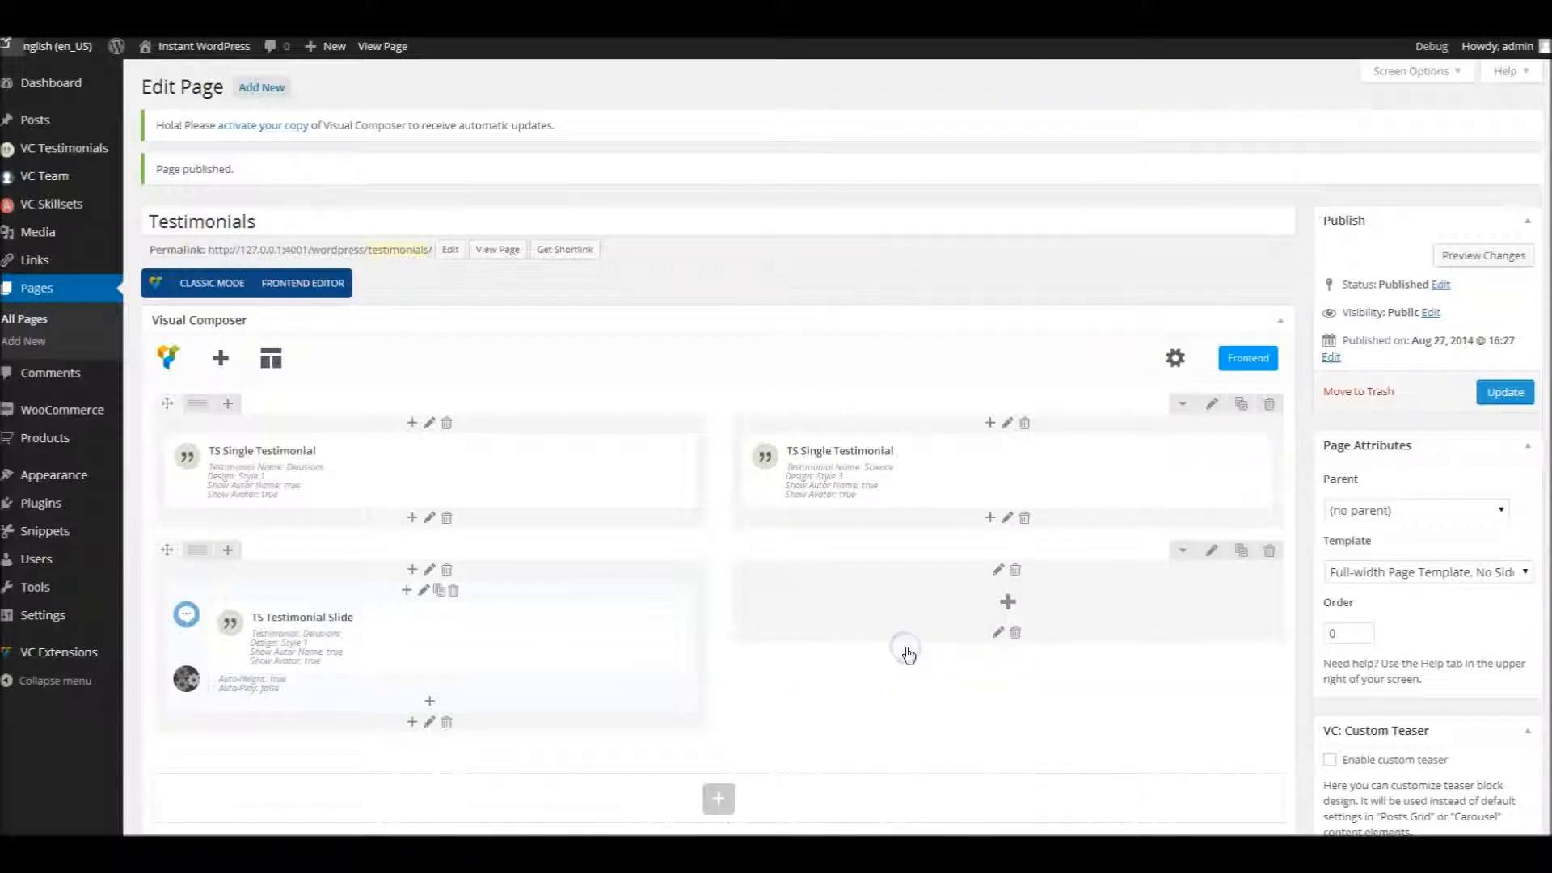
Duplicate the Delusions slide and set the copy to the Science testimonial with the Style 2 design.
{"action": "left_click", "coordinate": [498, 635]}
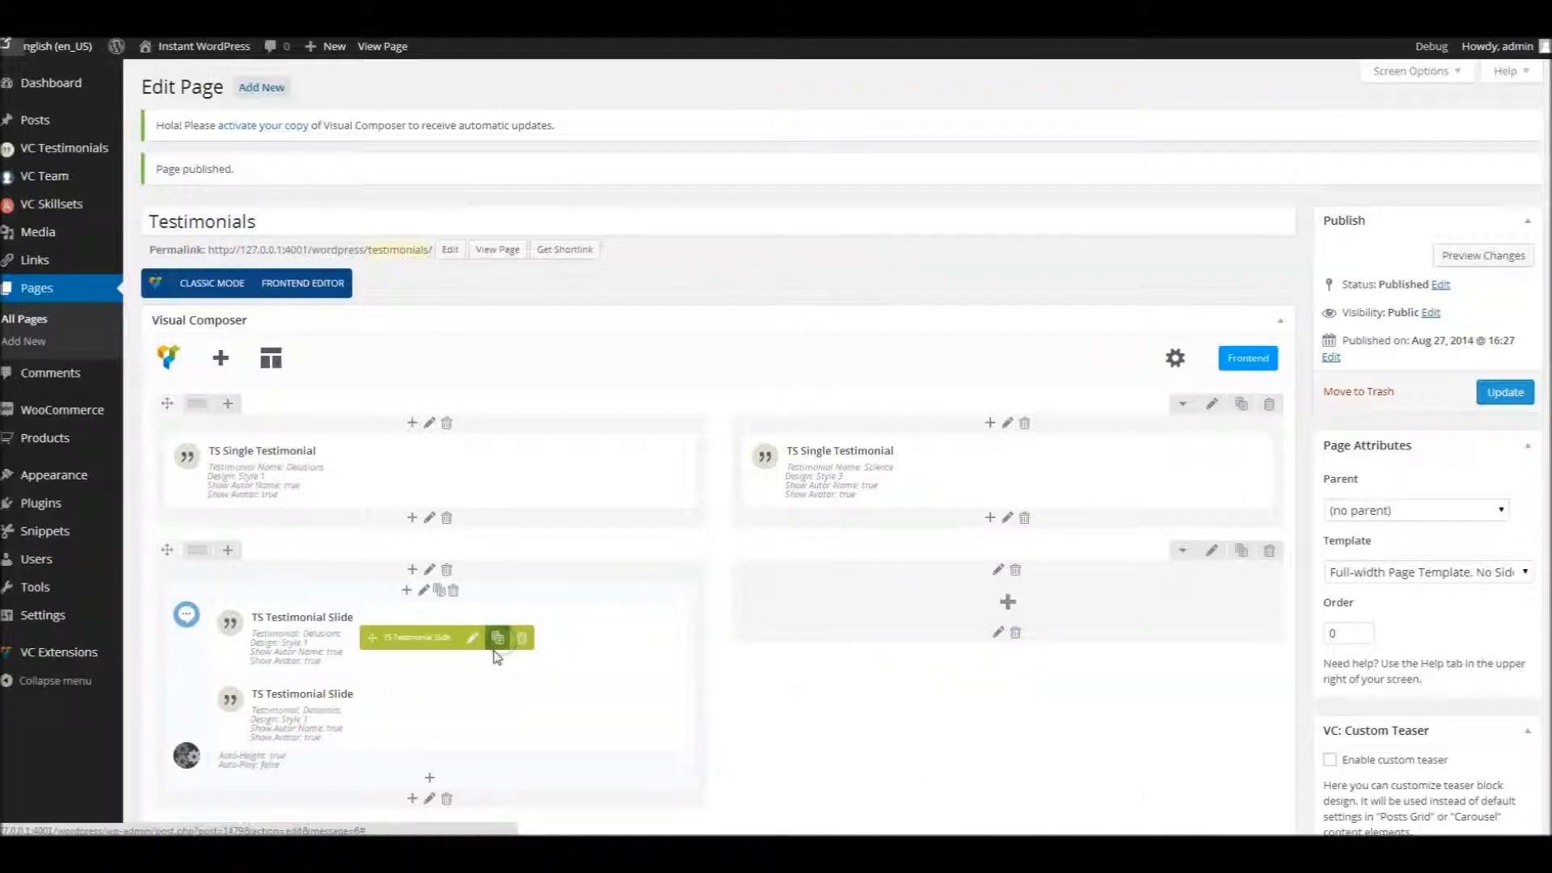
{"action": "left_click", "coordinate": [473, 714]}
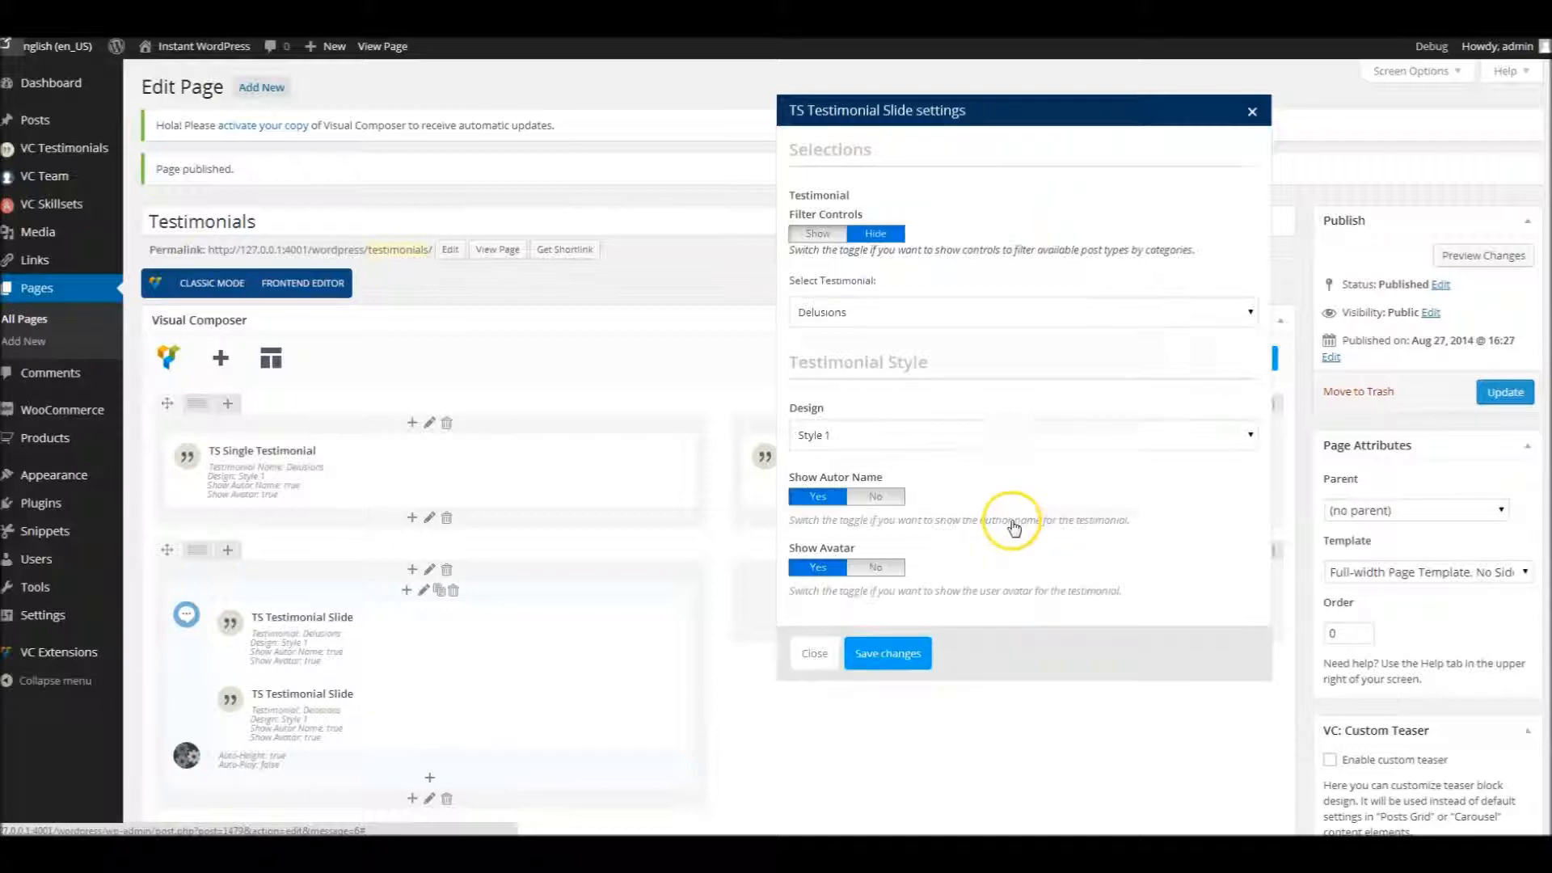
{"action": "left_click", "coordinate": [930, 437]}
{"action": "left_click", "coordinate": [921, 480]}
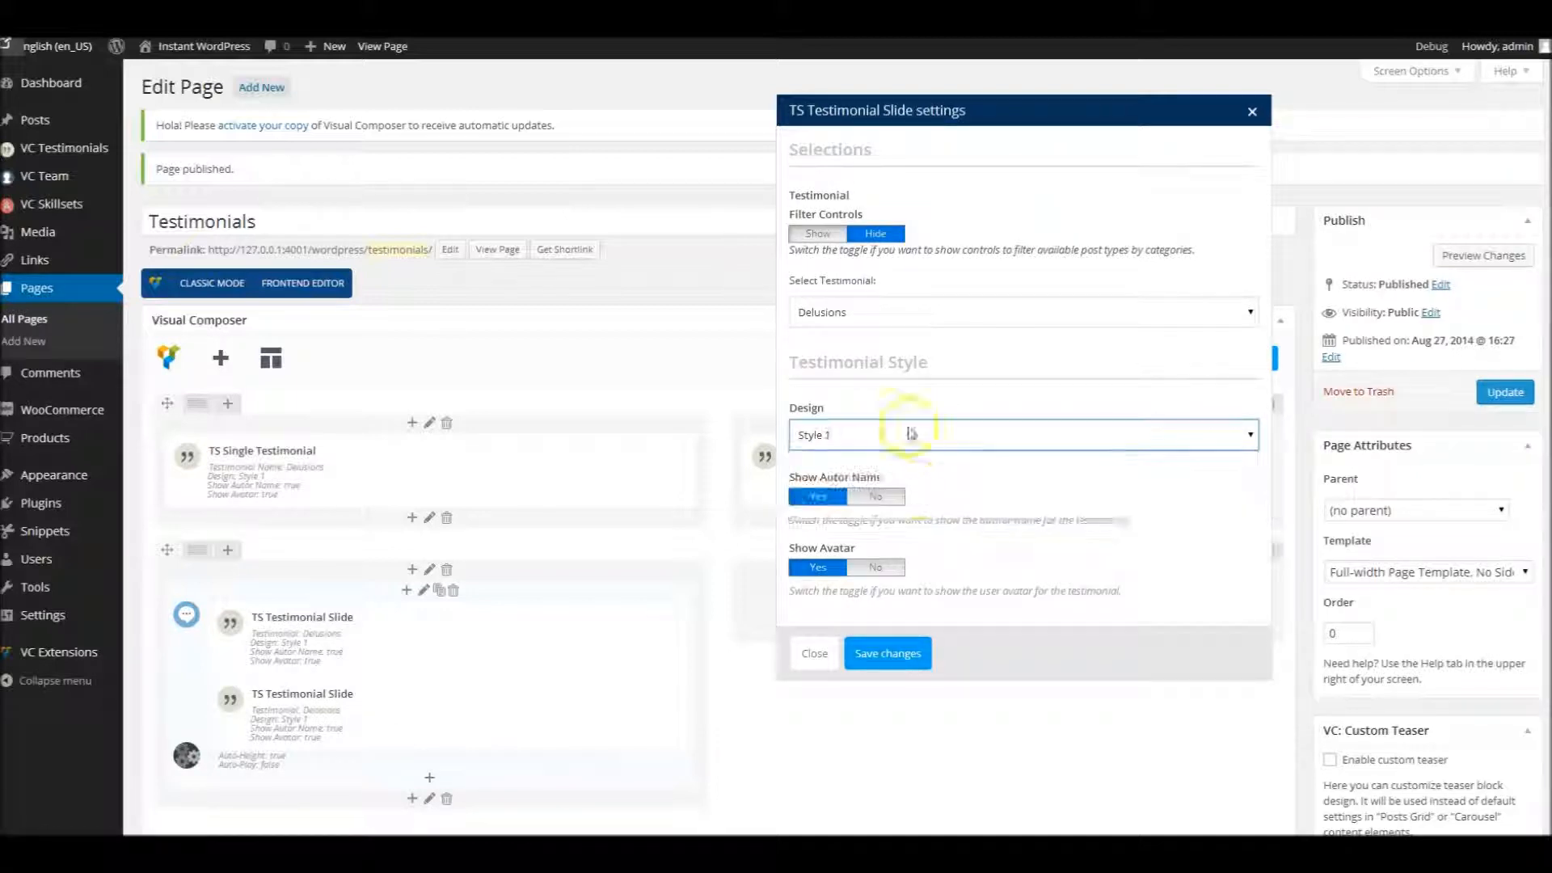
{"action": "left_click", "coordinate": [891, 326]}
{"action": "left_click", "coordinate": [877, 385]}
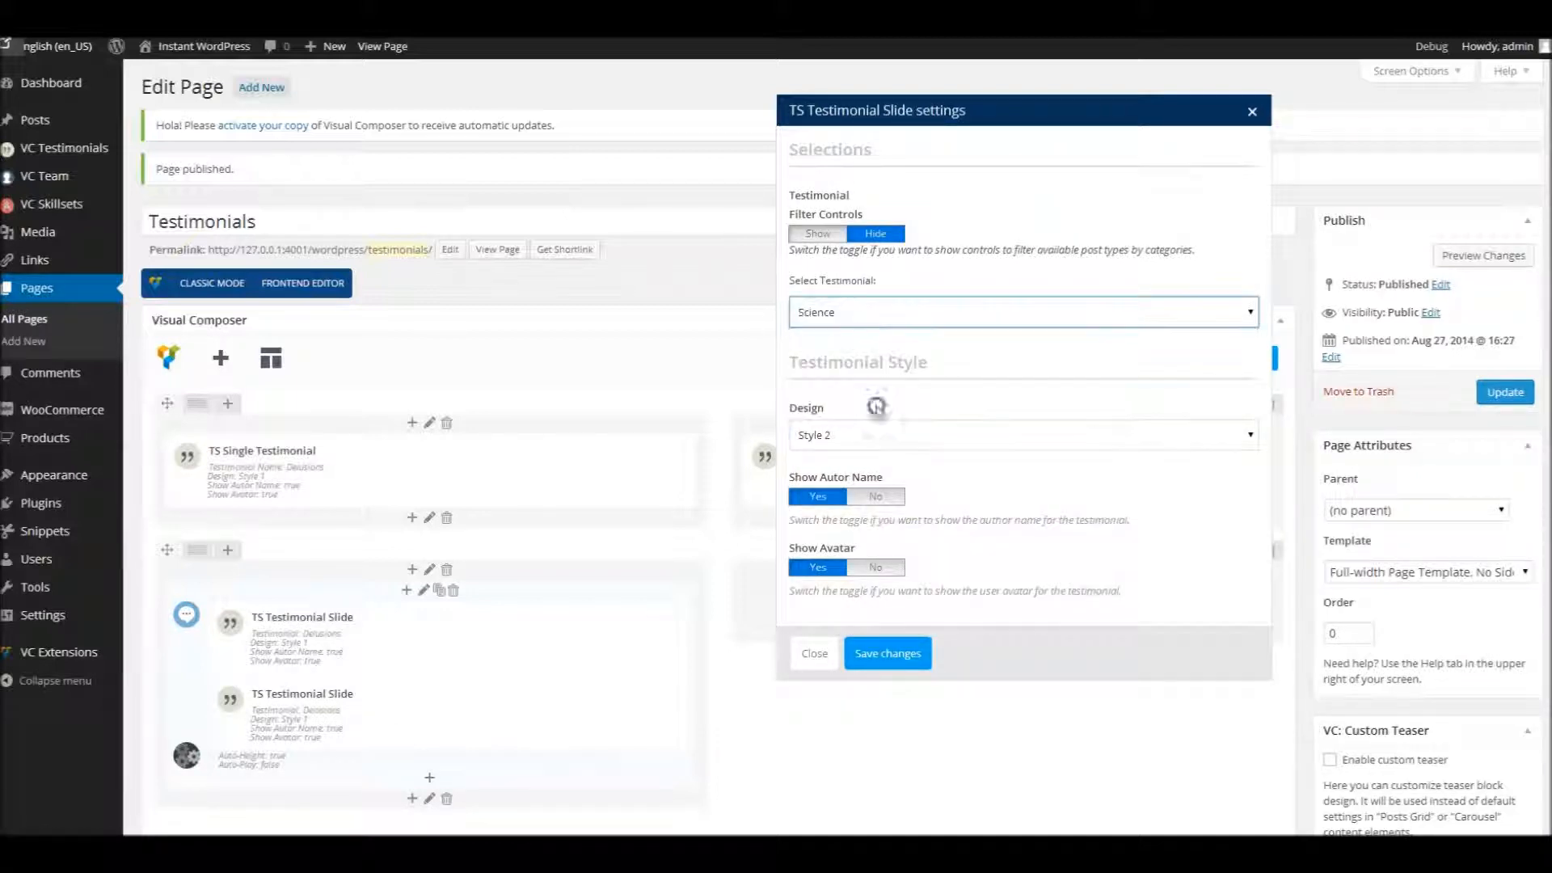
{"action": "left_click", "coordinate": [907, 651]}
Duplicate the Science slide and set the copy to the Intelligence testimonial with the Style 3 design.
{"action": "mouse_move", "coordinate": [571, 703]}
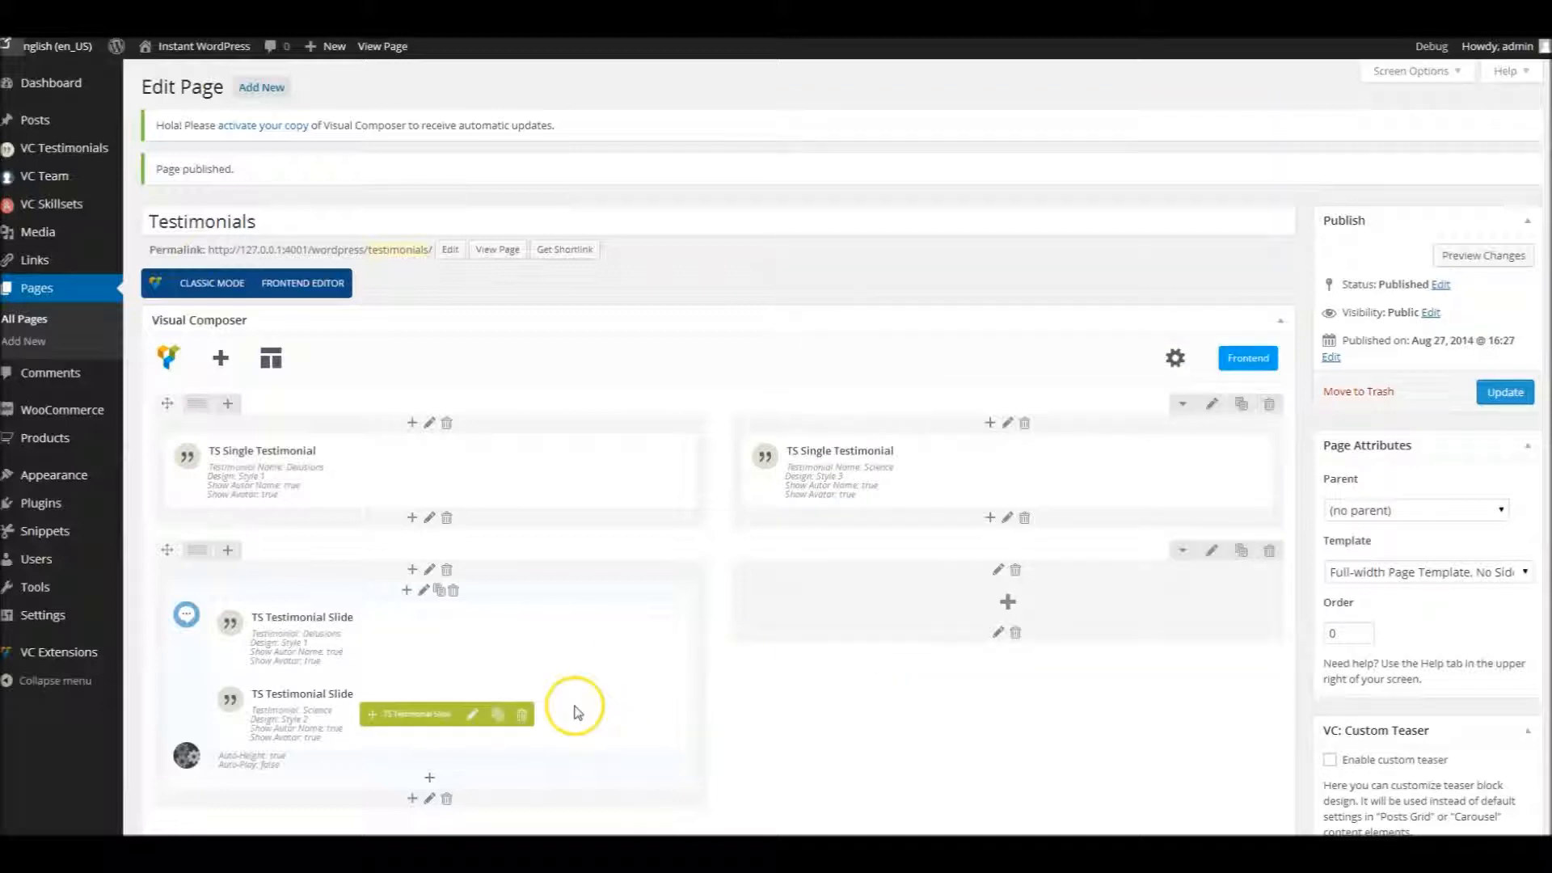
{"action": "left_click", "coordinate": [501, 715]}
{"action": "scroll", "coordinate": [544, 682], "scroll_direction": "down", "scroll_amount": 2}
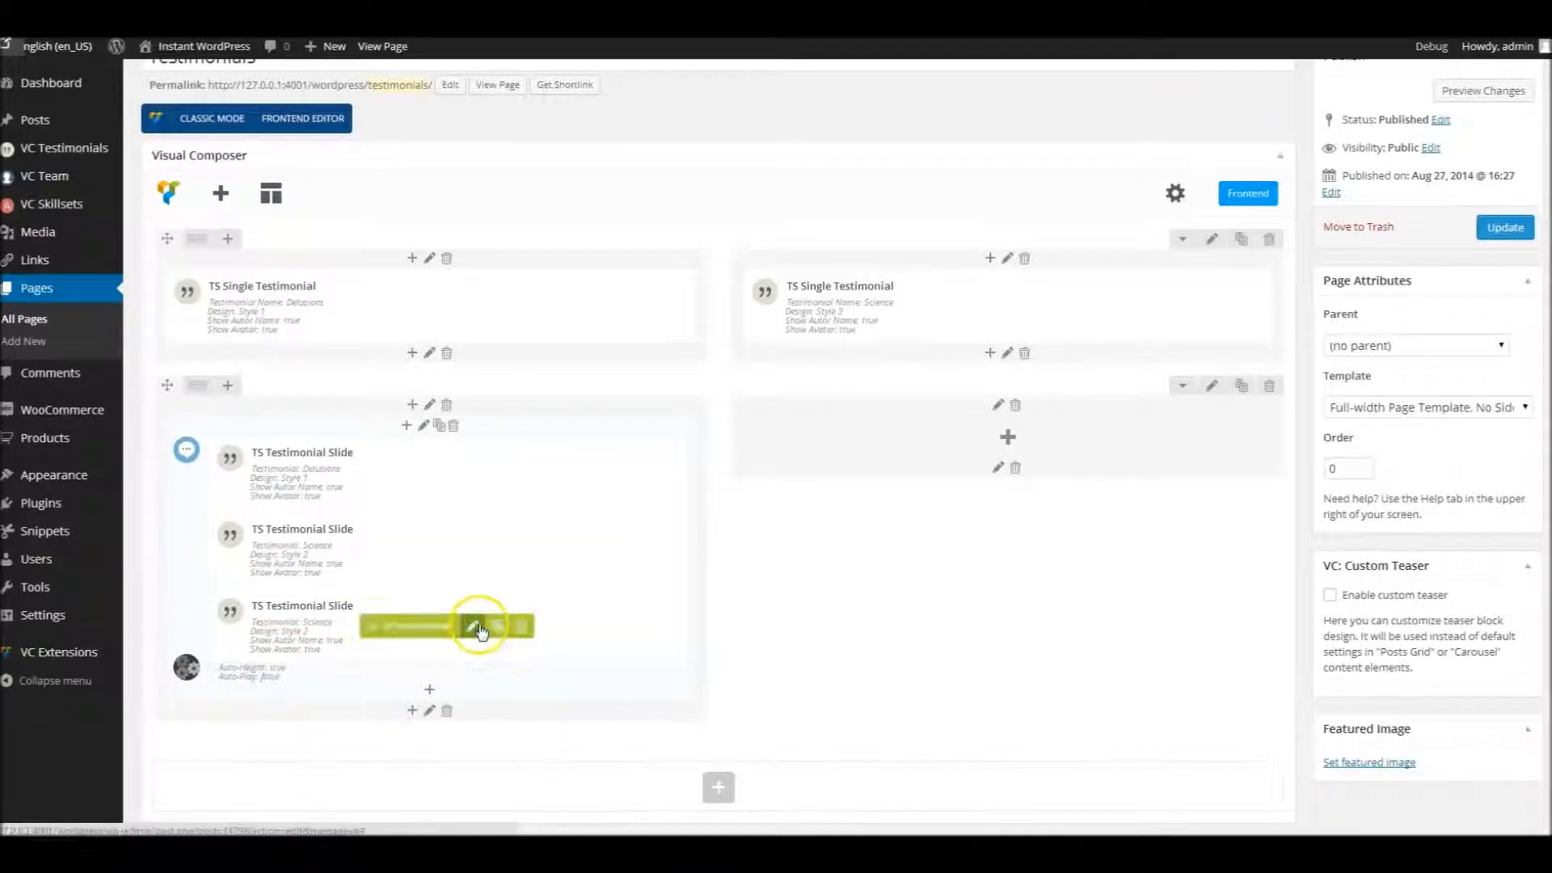
{"action": "left_click", "coordinate": [476, 627]}
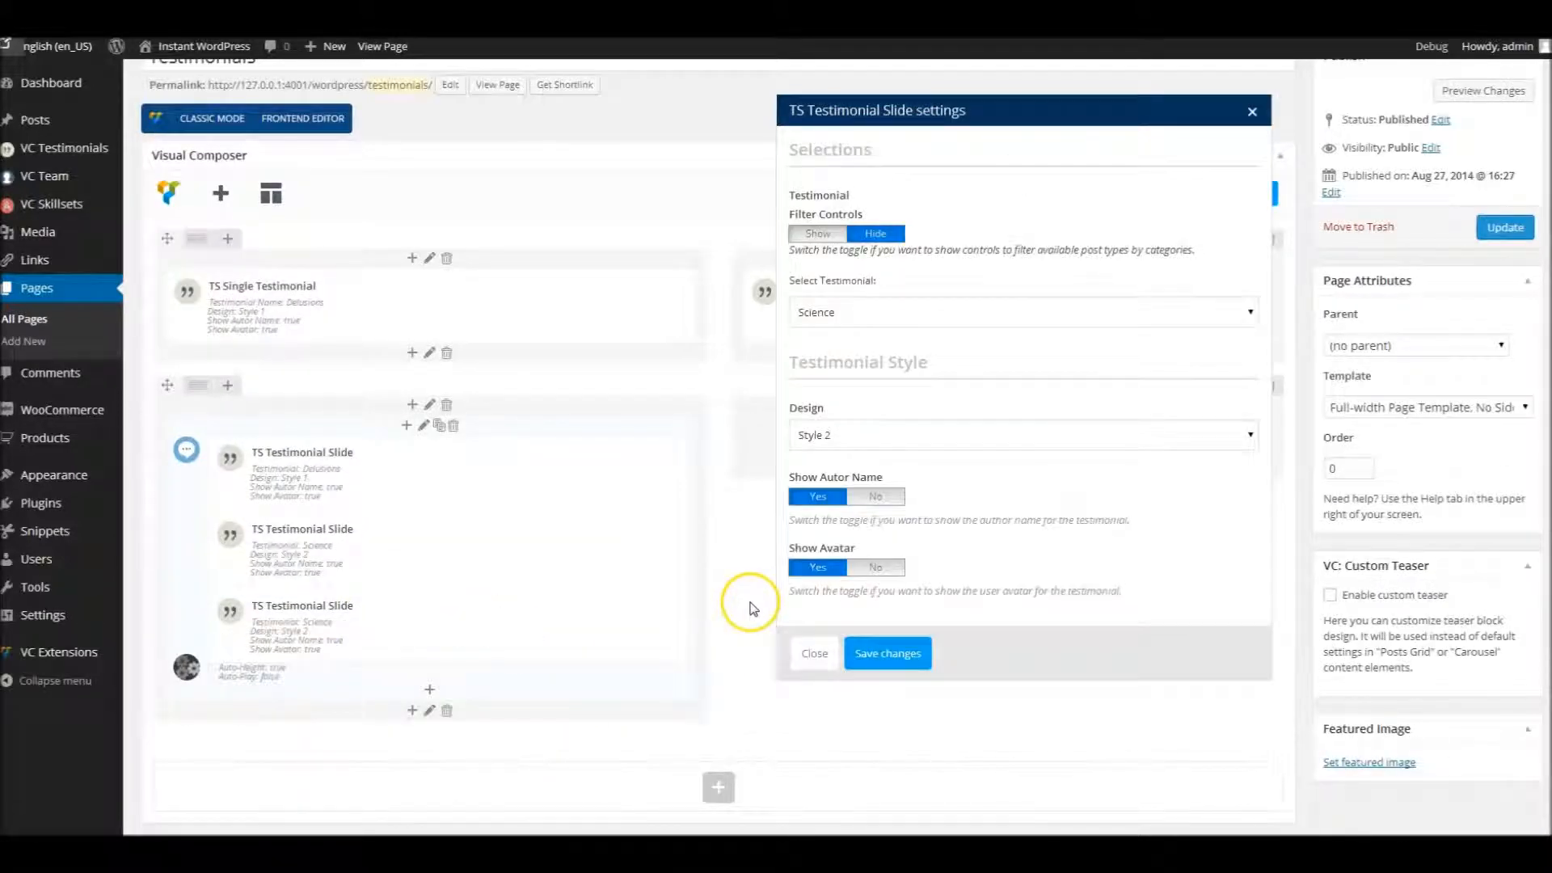
{"action": "left_click", "coordinate": [922, 312]}
{"action": "left_click", "coordinate": [907, 382]}
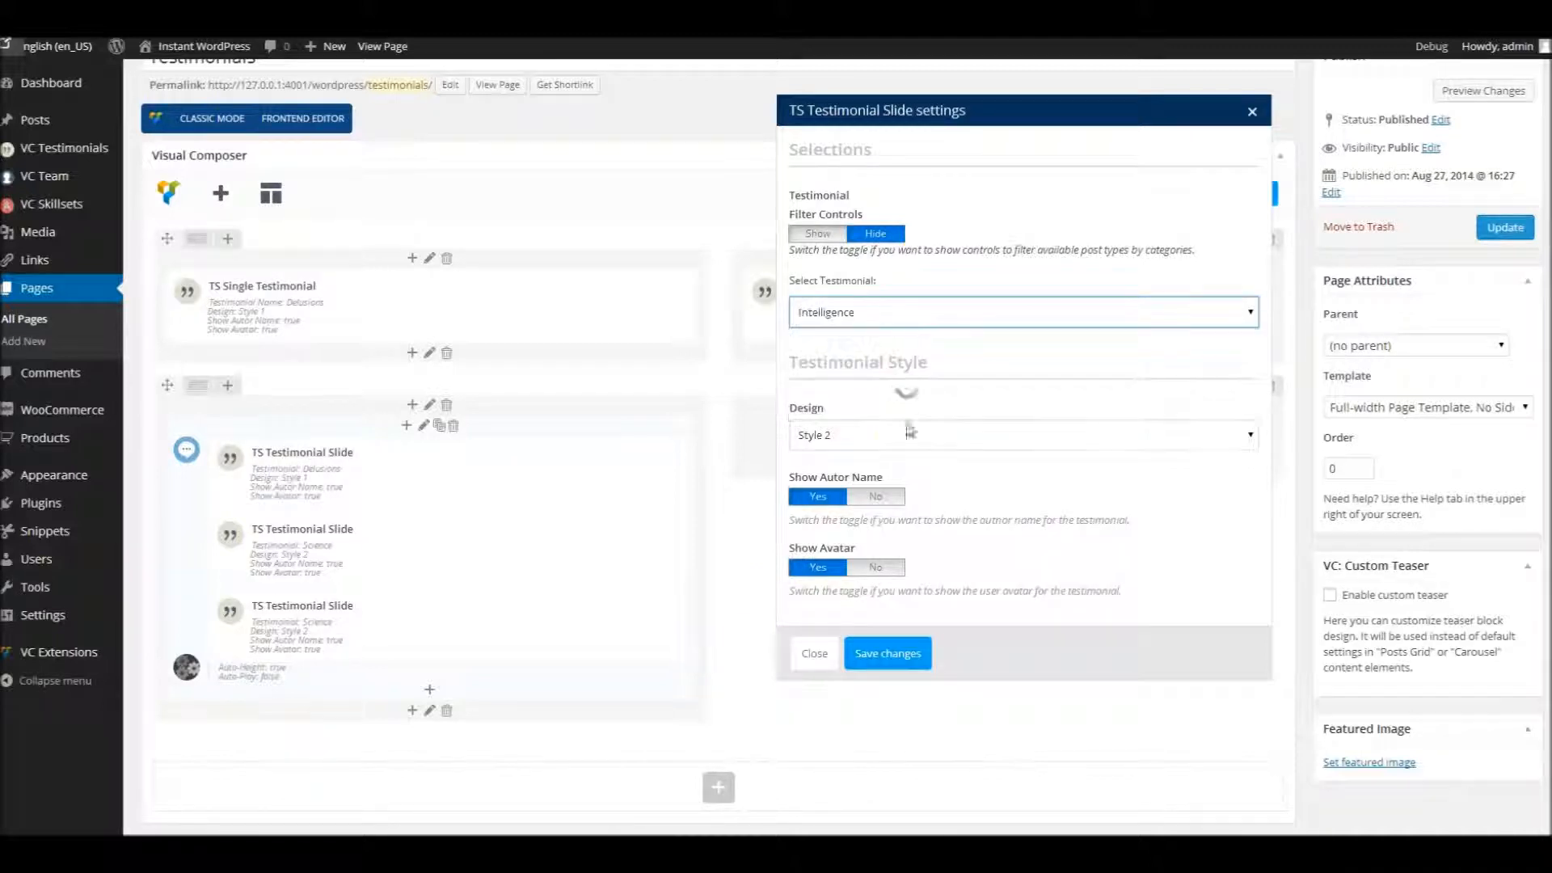
{"action": "left_click", "coordinate": [902, 436]}
{"action": "left_click", "coordinate": [899, 508]}
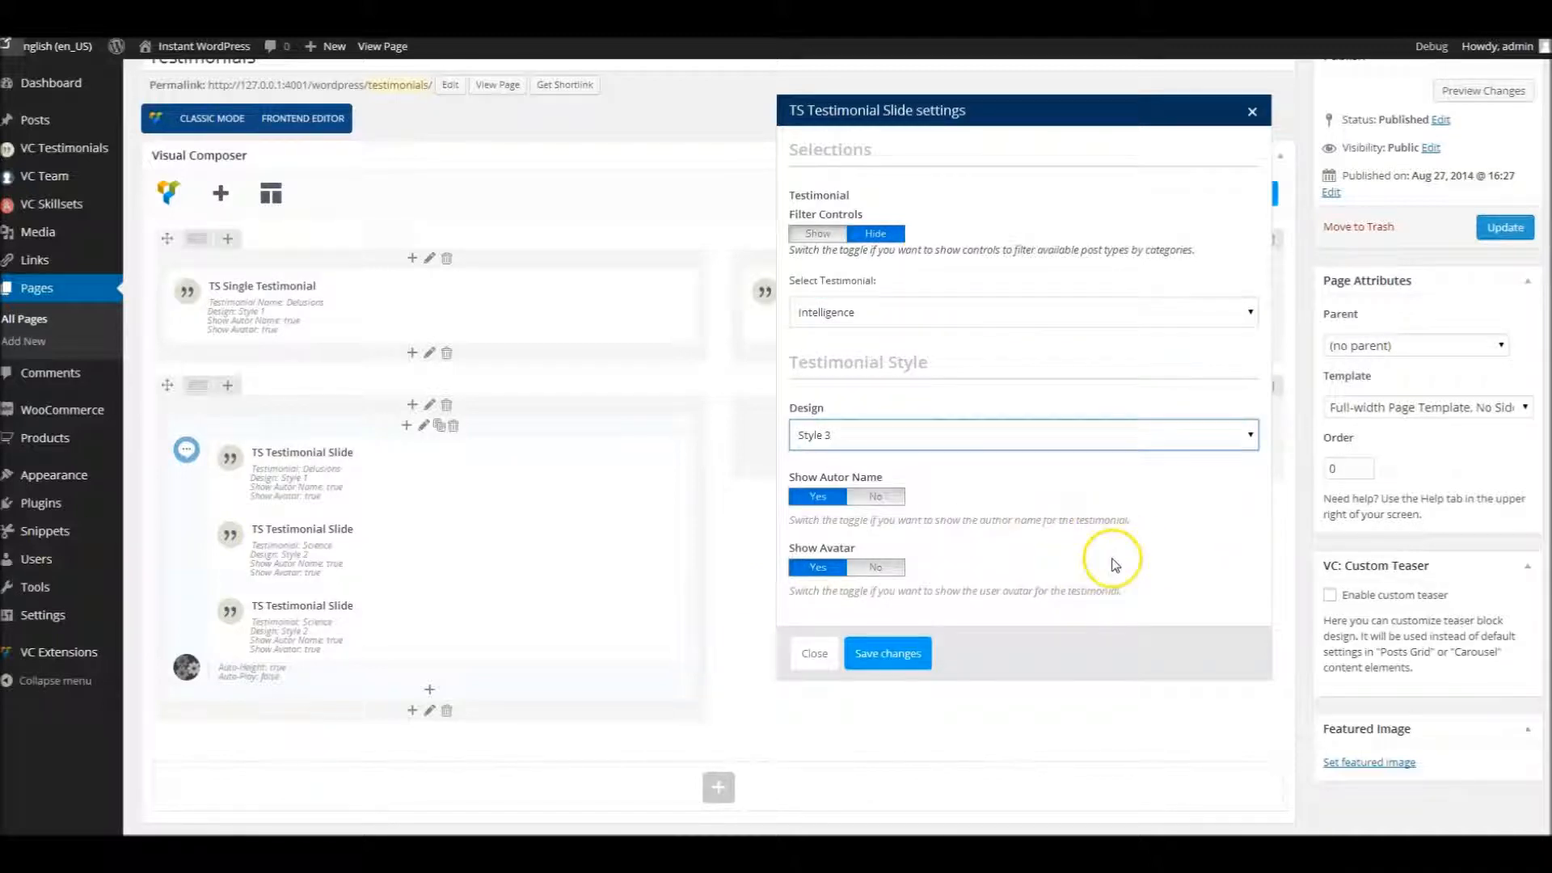
{"action": "left_click", "coordinate": [896, 652]}
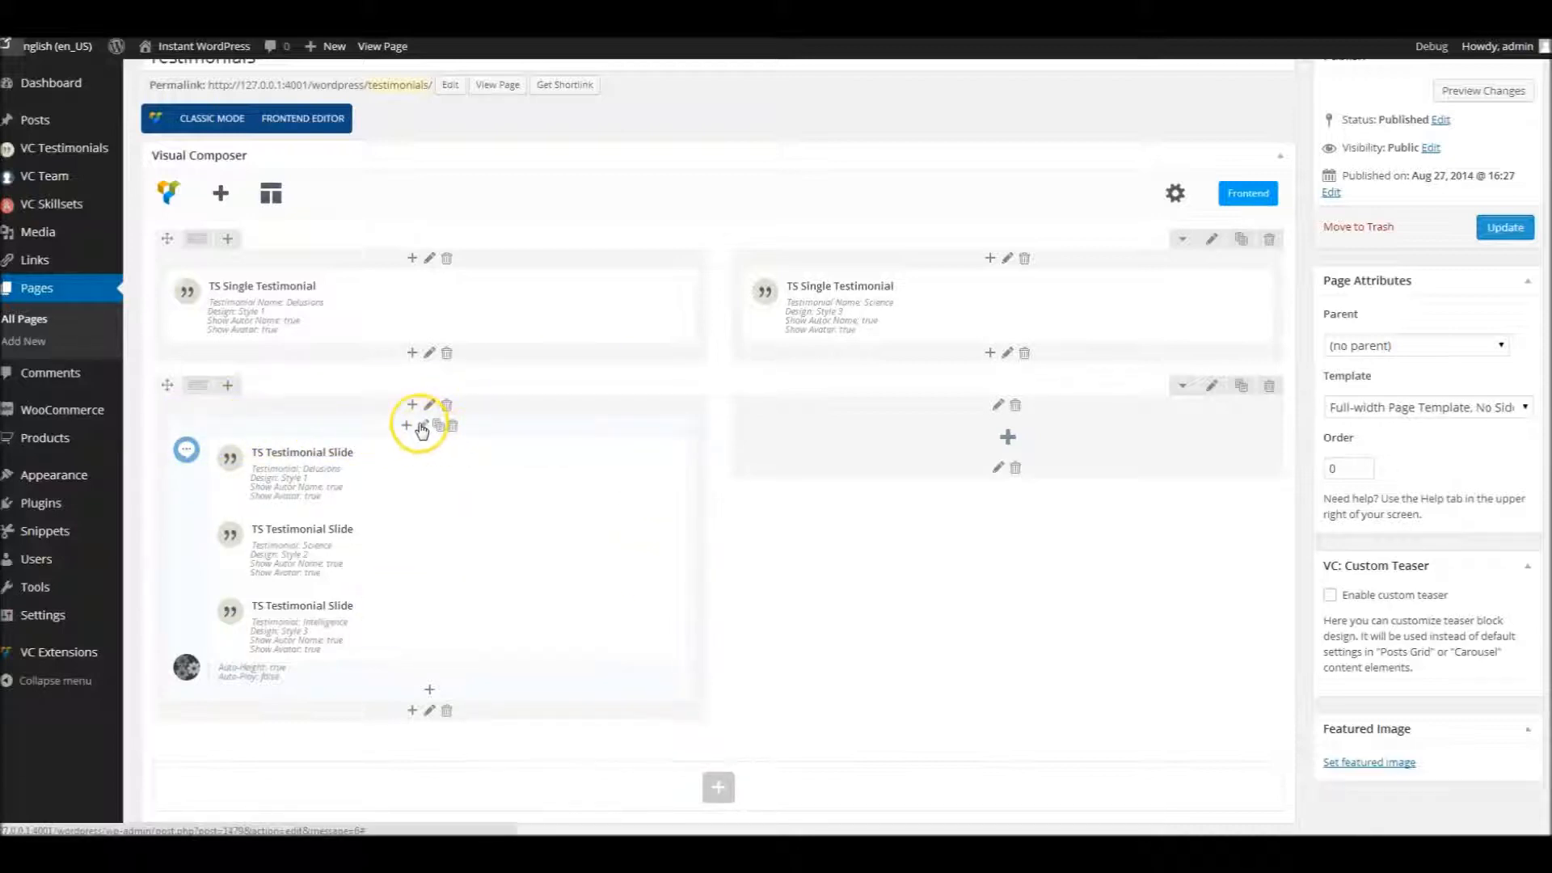
Open the testimonials slider's settings and preview its current in-animation and out-animation.
{"action": "left_click", "coordinate": [422, 426]}
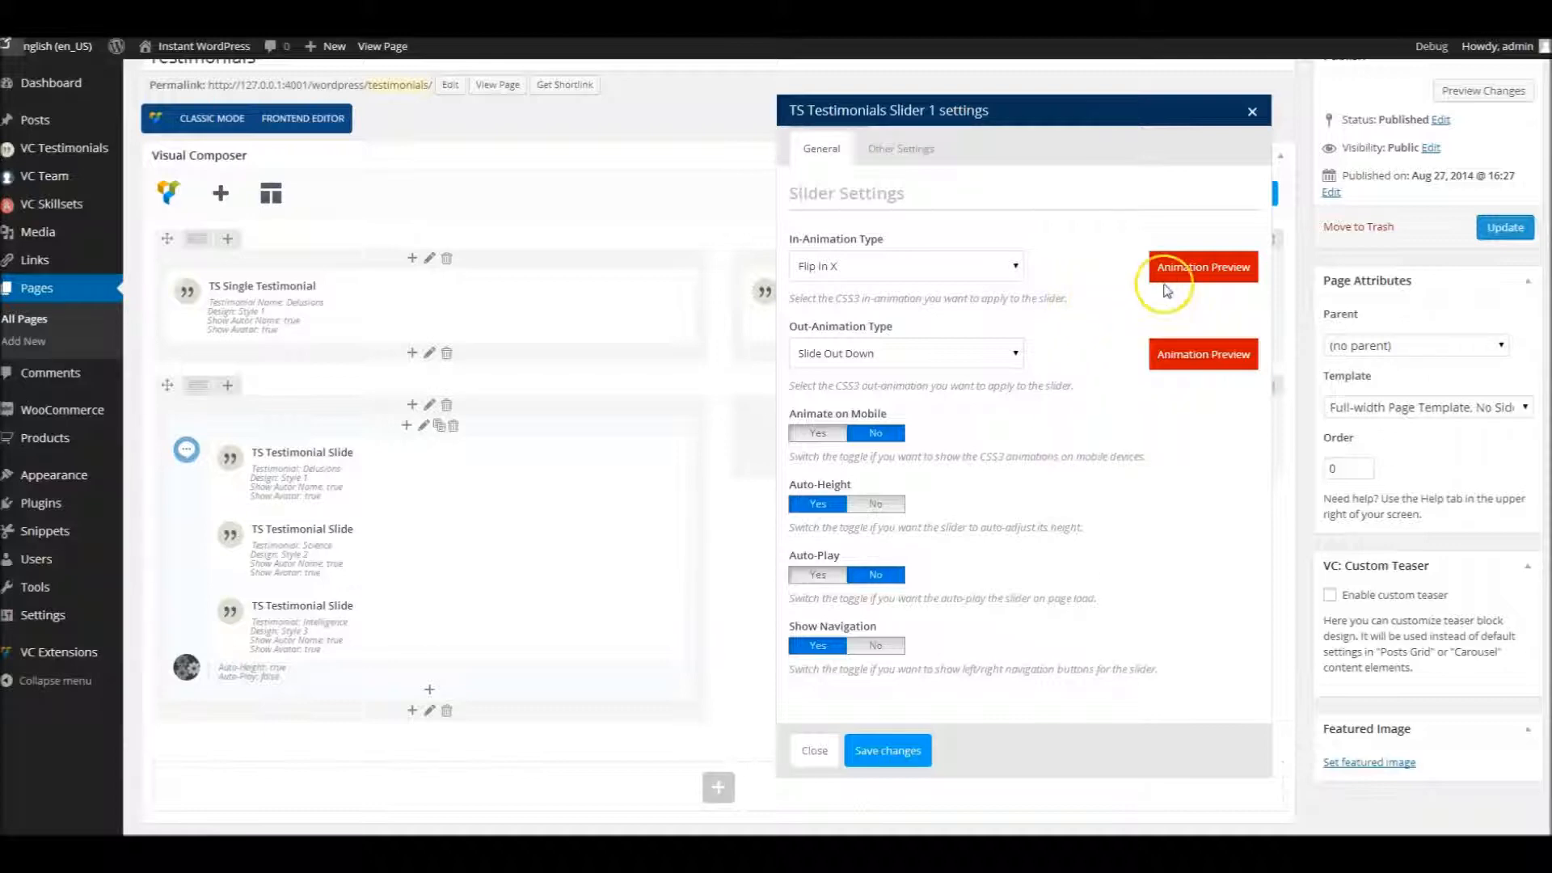
{"action": "left_click", "coordinate": [1194, 277]}
{"action": "left_click", "coordinate": [1203, 352]}
Try Light Speed In as the slider's in-animation type.
{"action": "left_click", "coordinate": [1012, 268]}
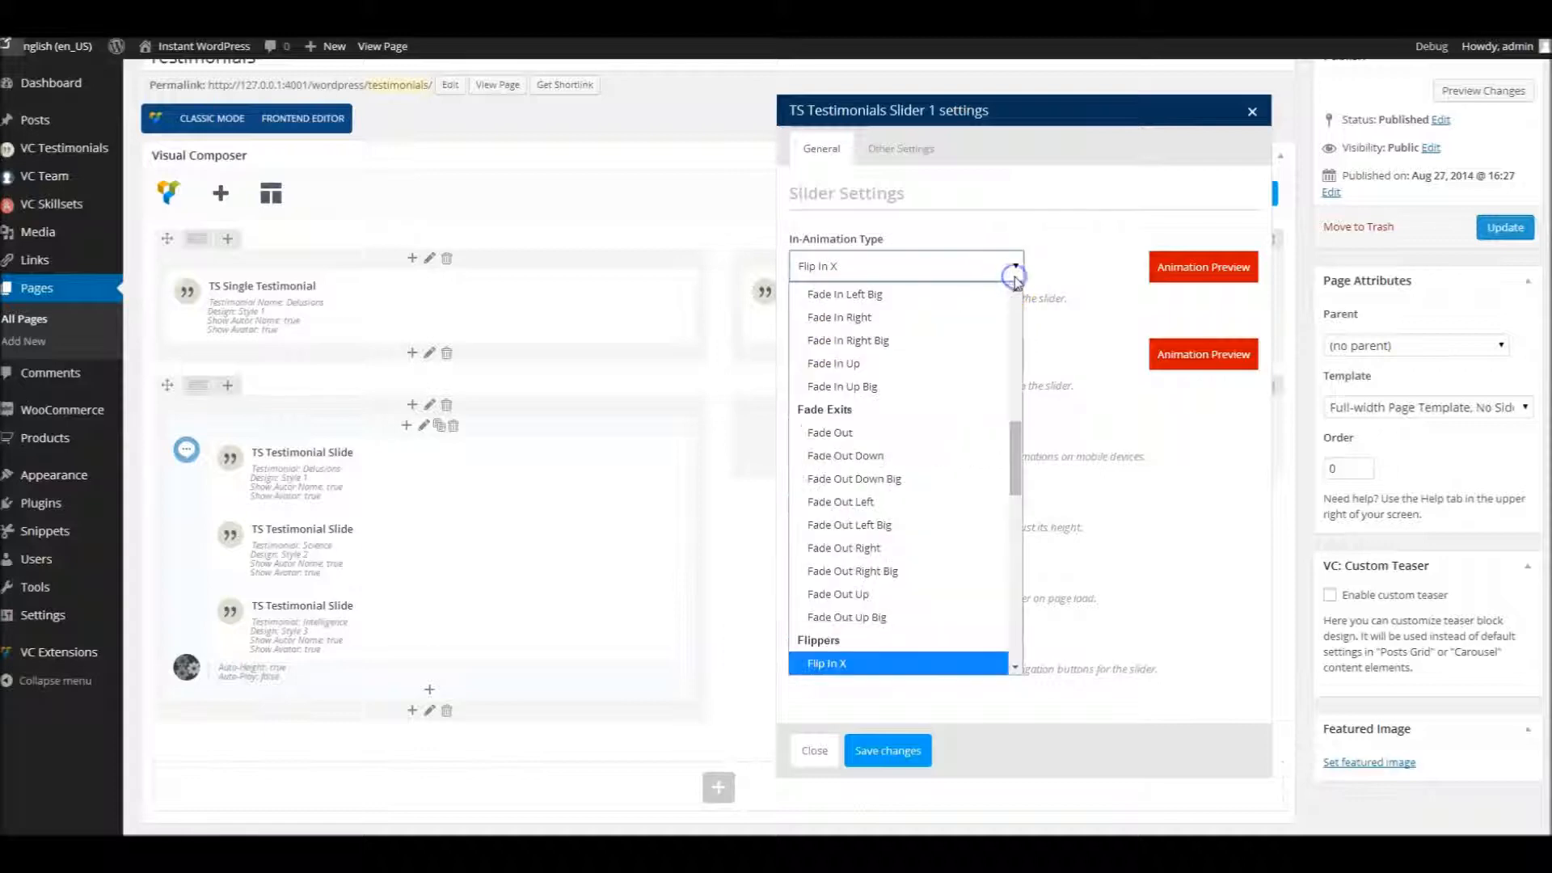
{"action": "left_click_drag", "start_coordinate": [1015, 441], "coordinate": [1015, 491]}
{"action": "left_click", "coordinate": [918, 519]}
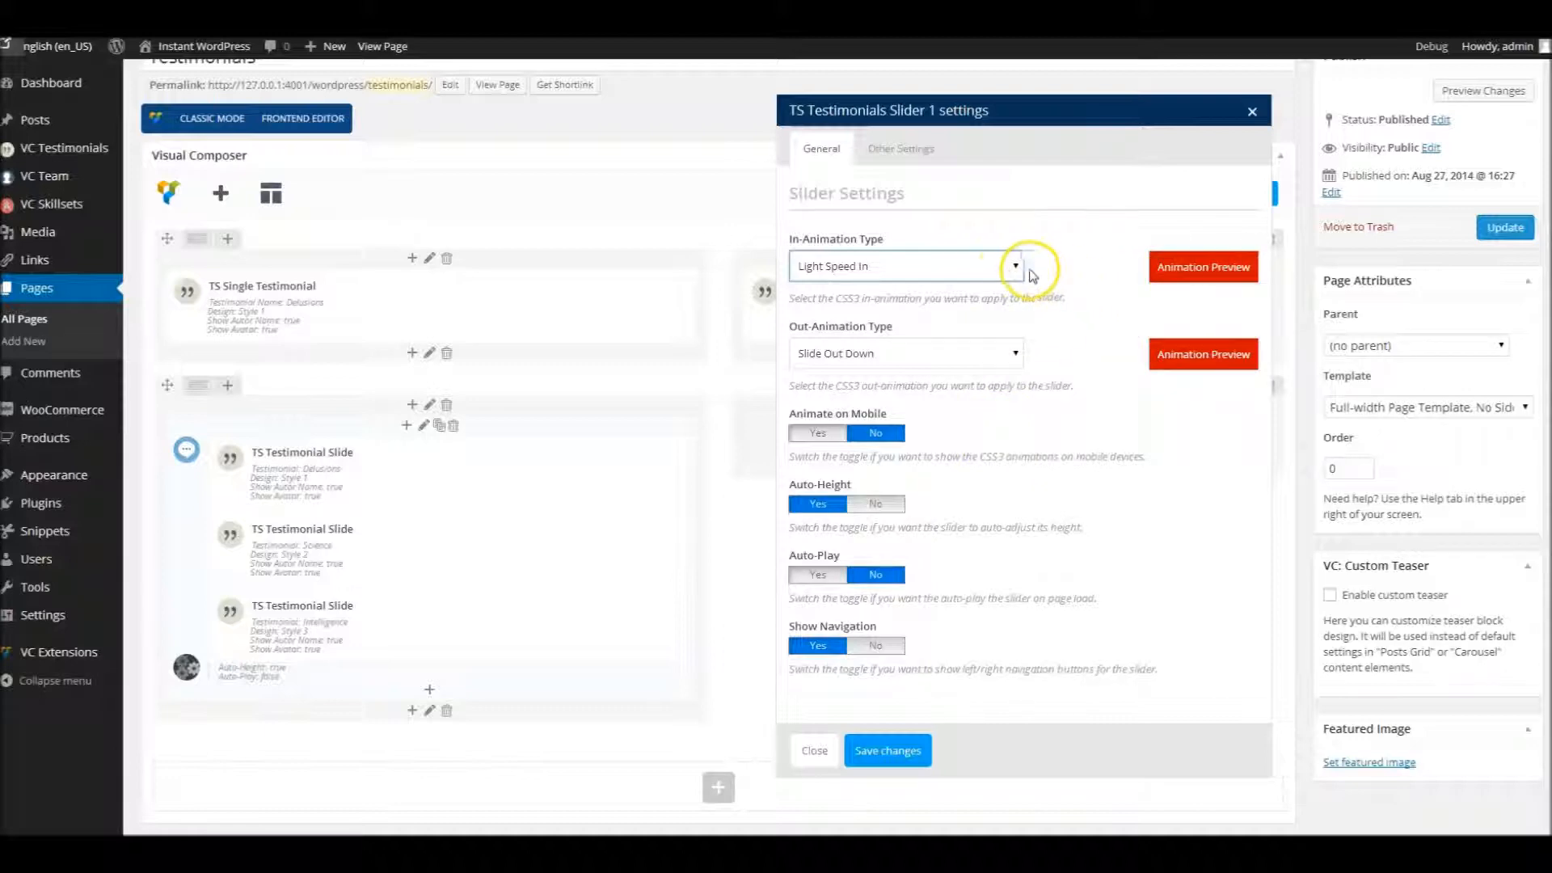
Set the slider's in-animation to Rotate In and its out-animation to Rotate Out, and preview both animations.
{"action": "left_click", "coordinate": [1007, 268]}
{"action": "left_click_drag", "start_coordinate": [1011, 478], "coordinate": [1015, 555]}
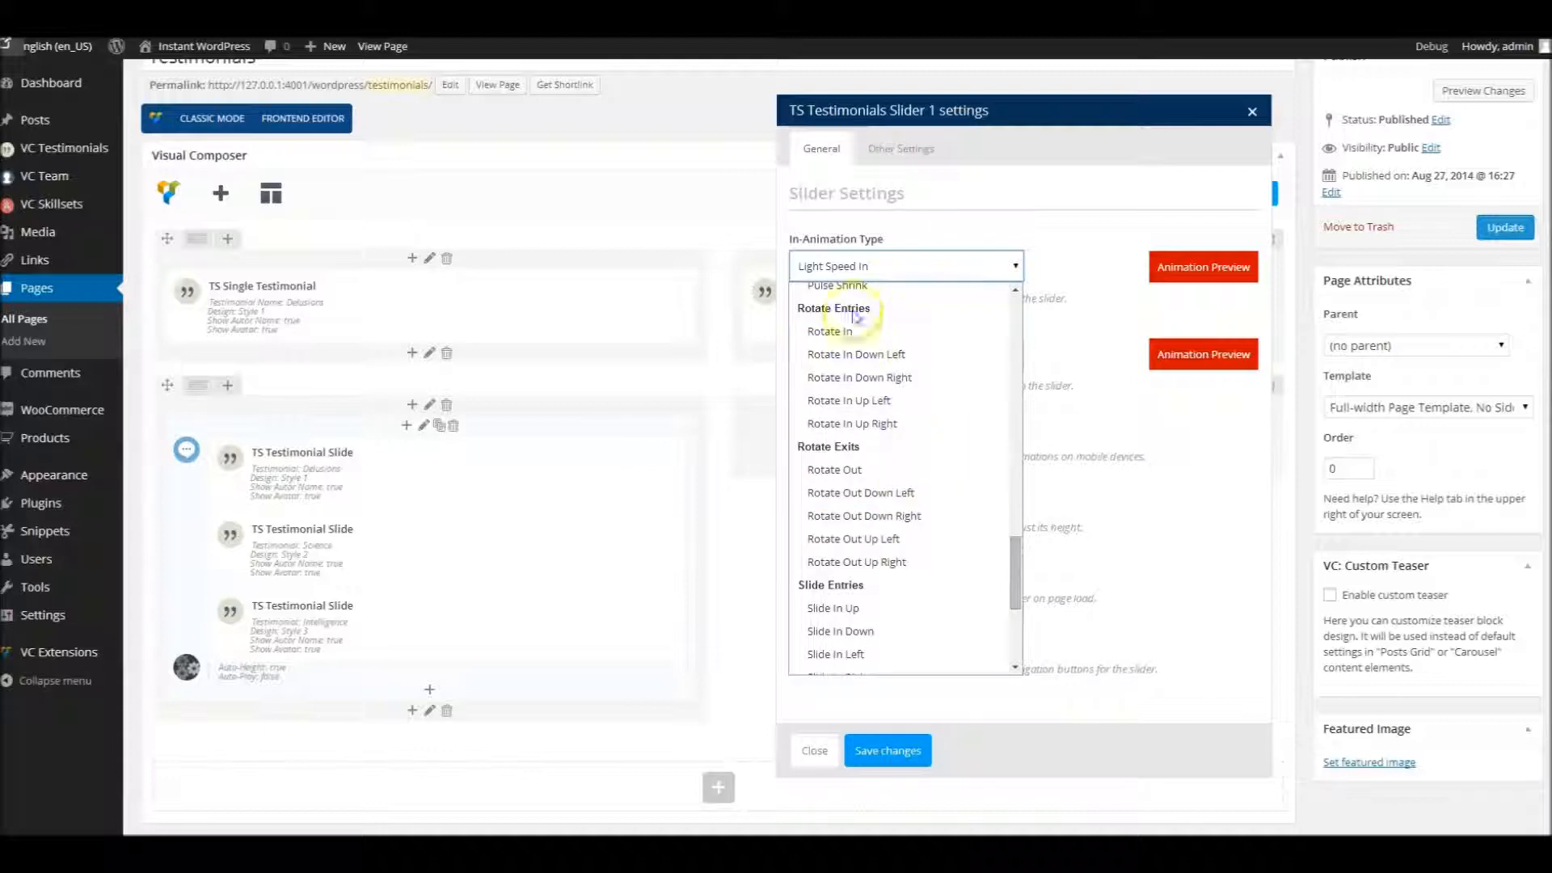
{"action": "left_click", "coordinate": [853, 329]}
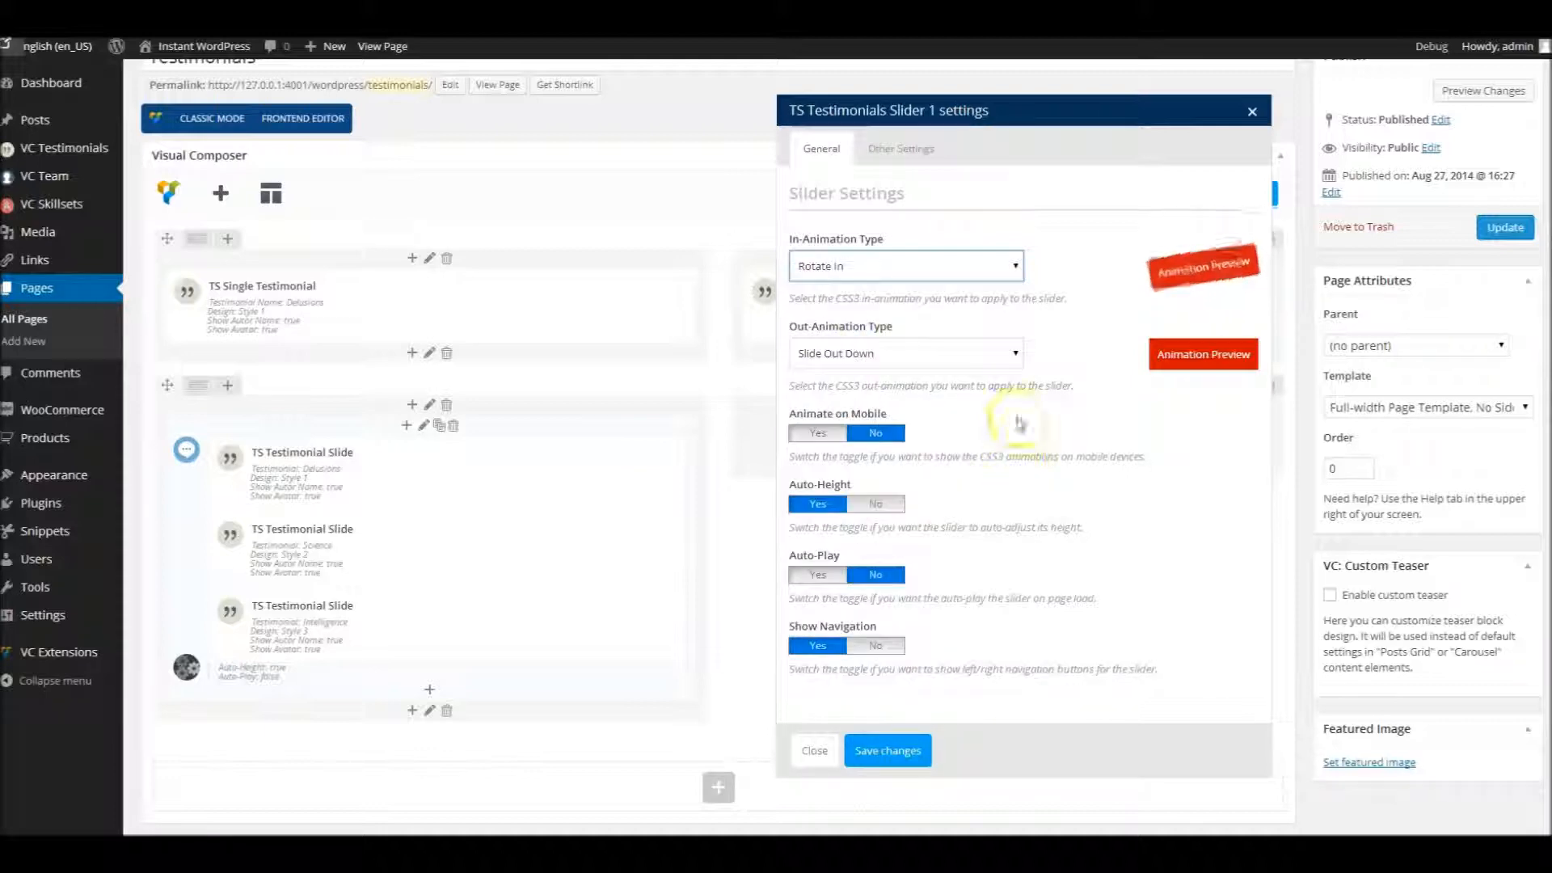
{"action": "left_click", "coordinate": [1023, 361]}
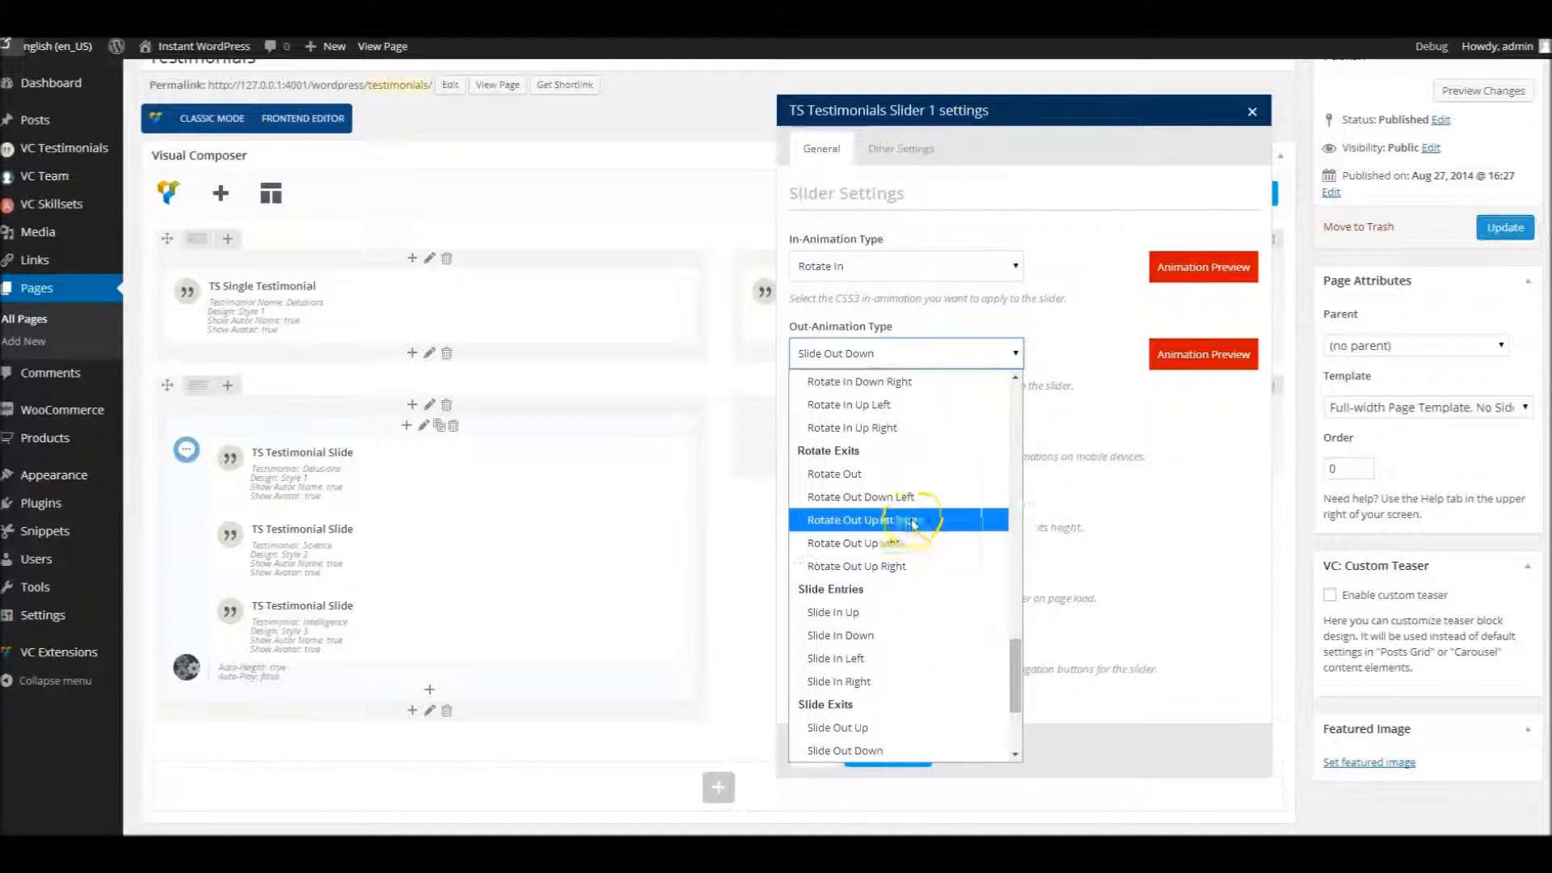
{"action": "left_click", "coordinate": [866, 477]}
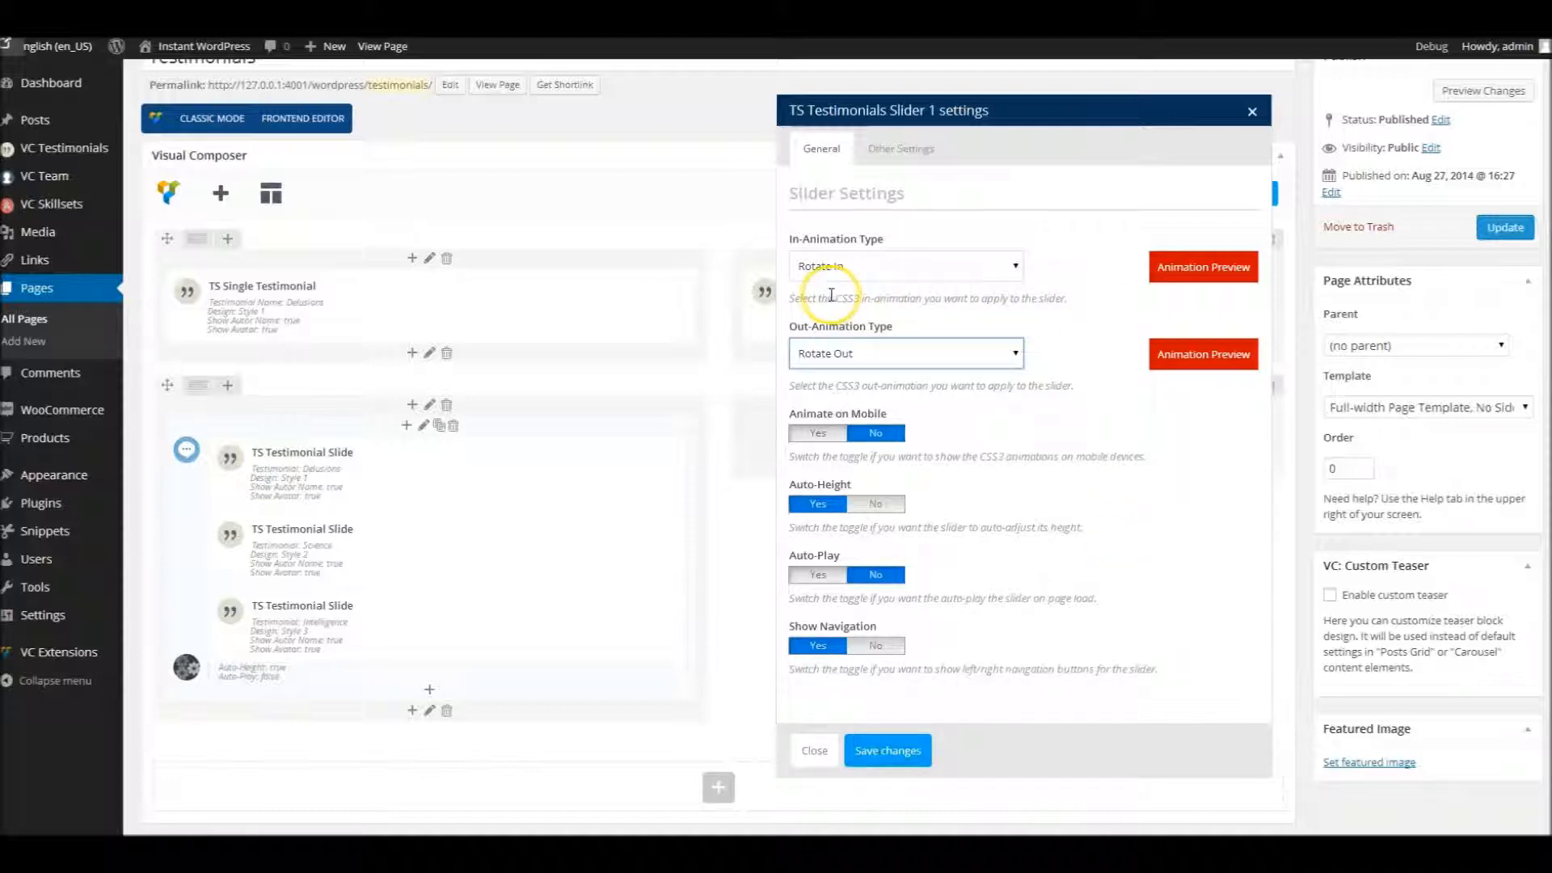
{"action": "left_click", "coordinate": [1188, 266]}
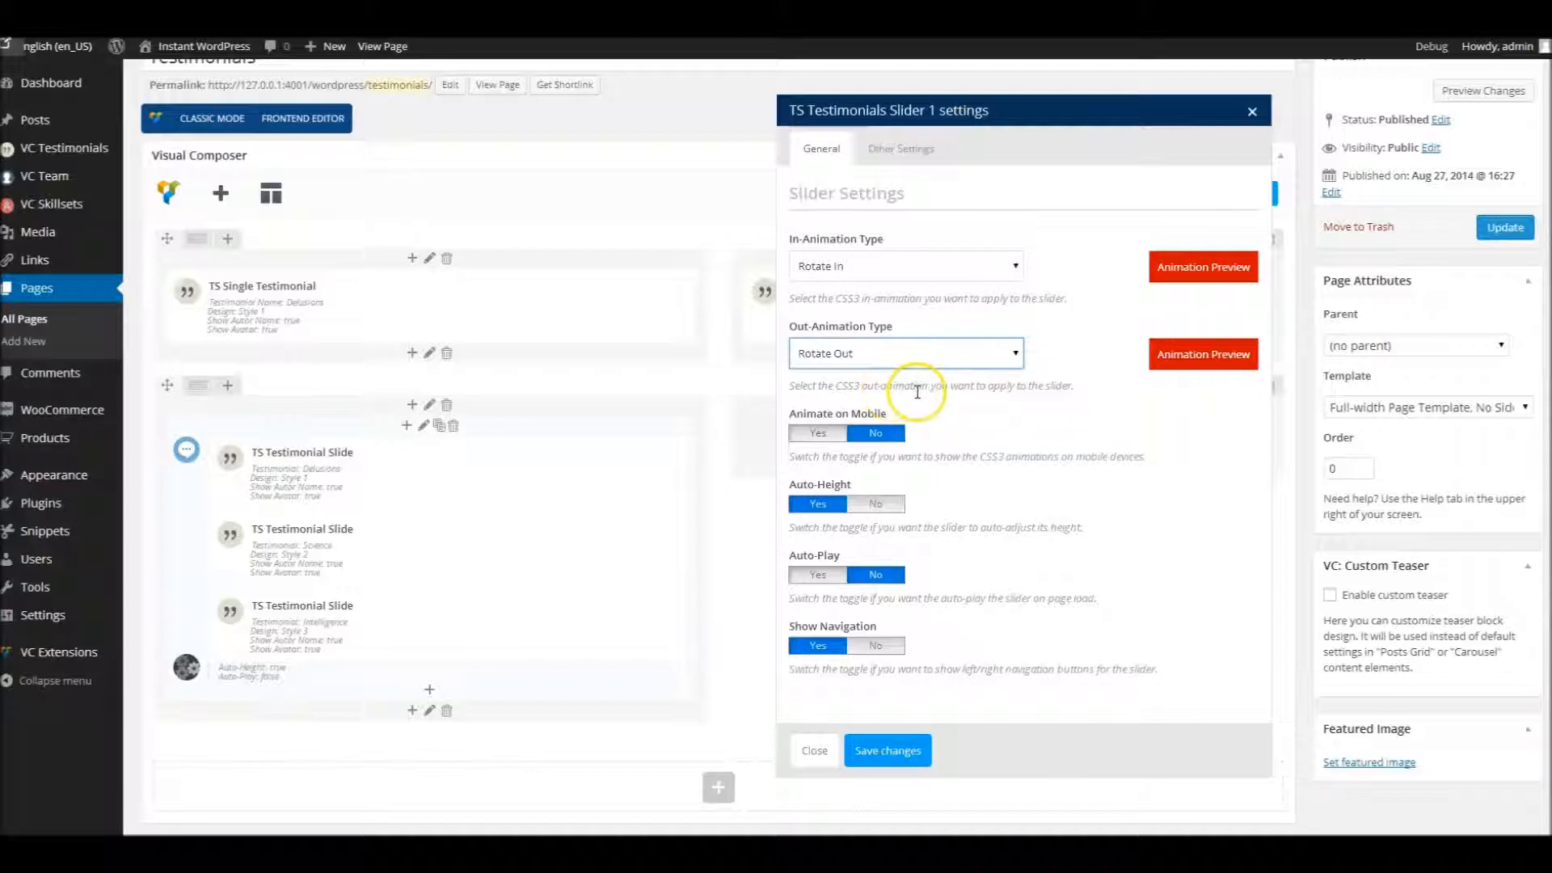
{"action": "left_click", "coordinate": [1208, 356]}
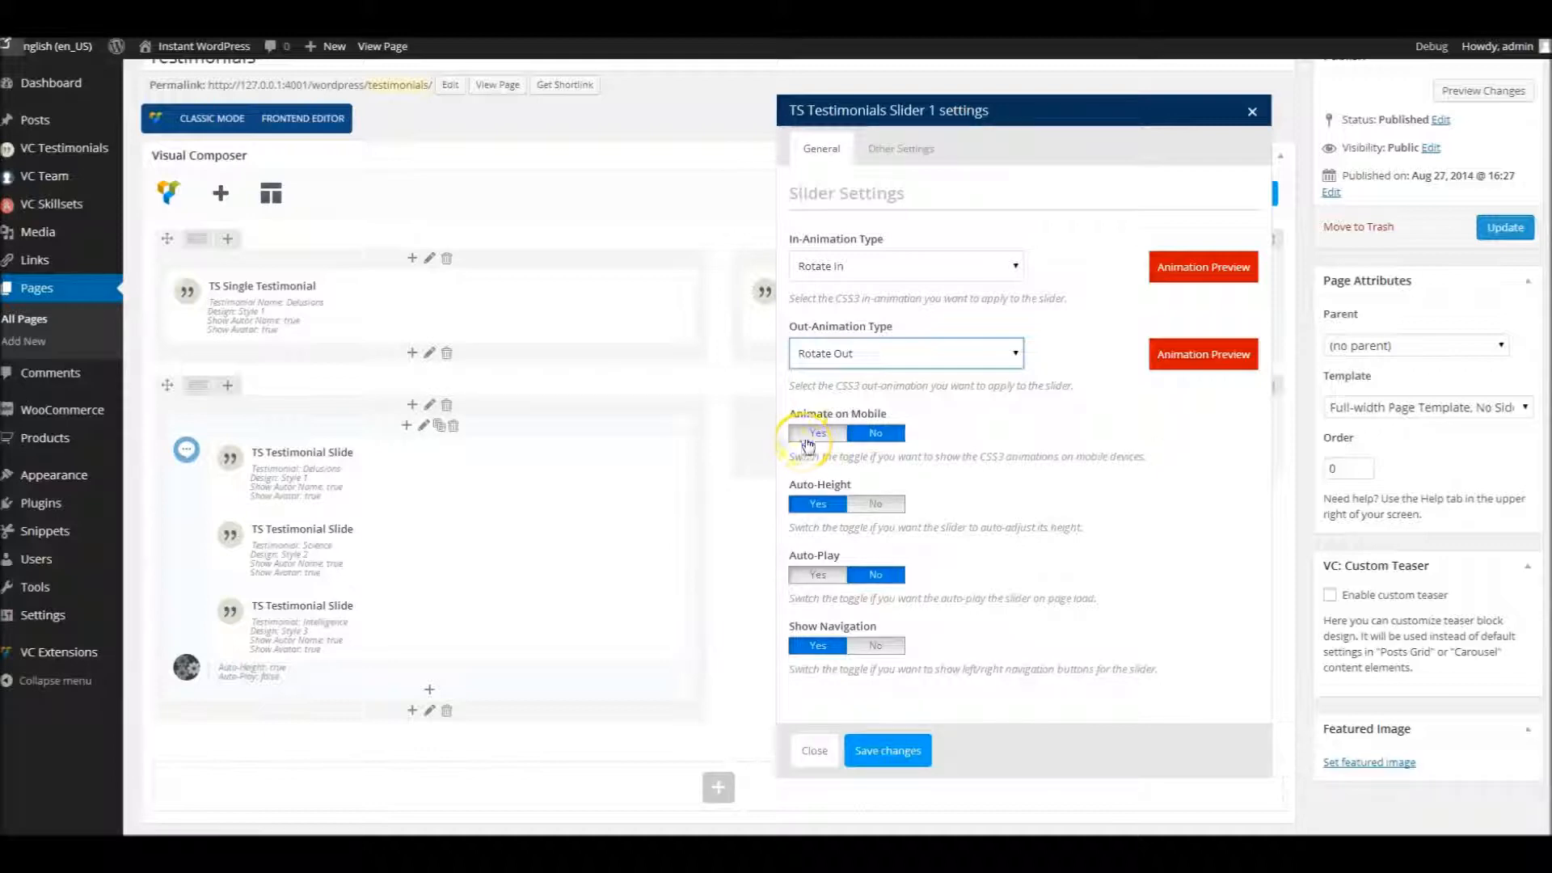
Toggle Animate on Mobile, try Auto-Play to review its progressbar, speed and hover options, and switch Auto-Play back off.
{"action": "left_click", "coordinate": [877, 436]}
{"action": "left_click", "coordinate": [877, 436]}
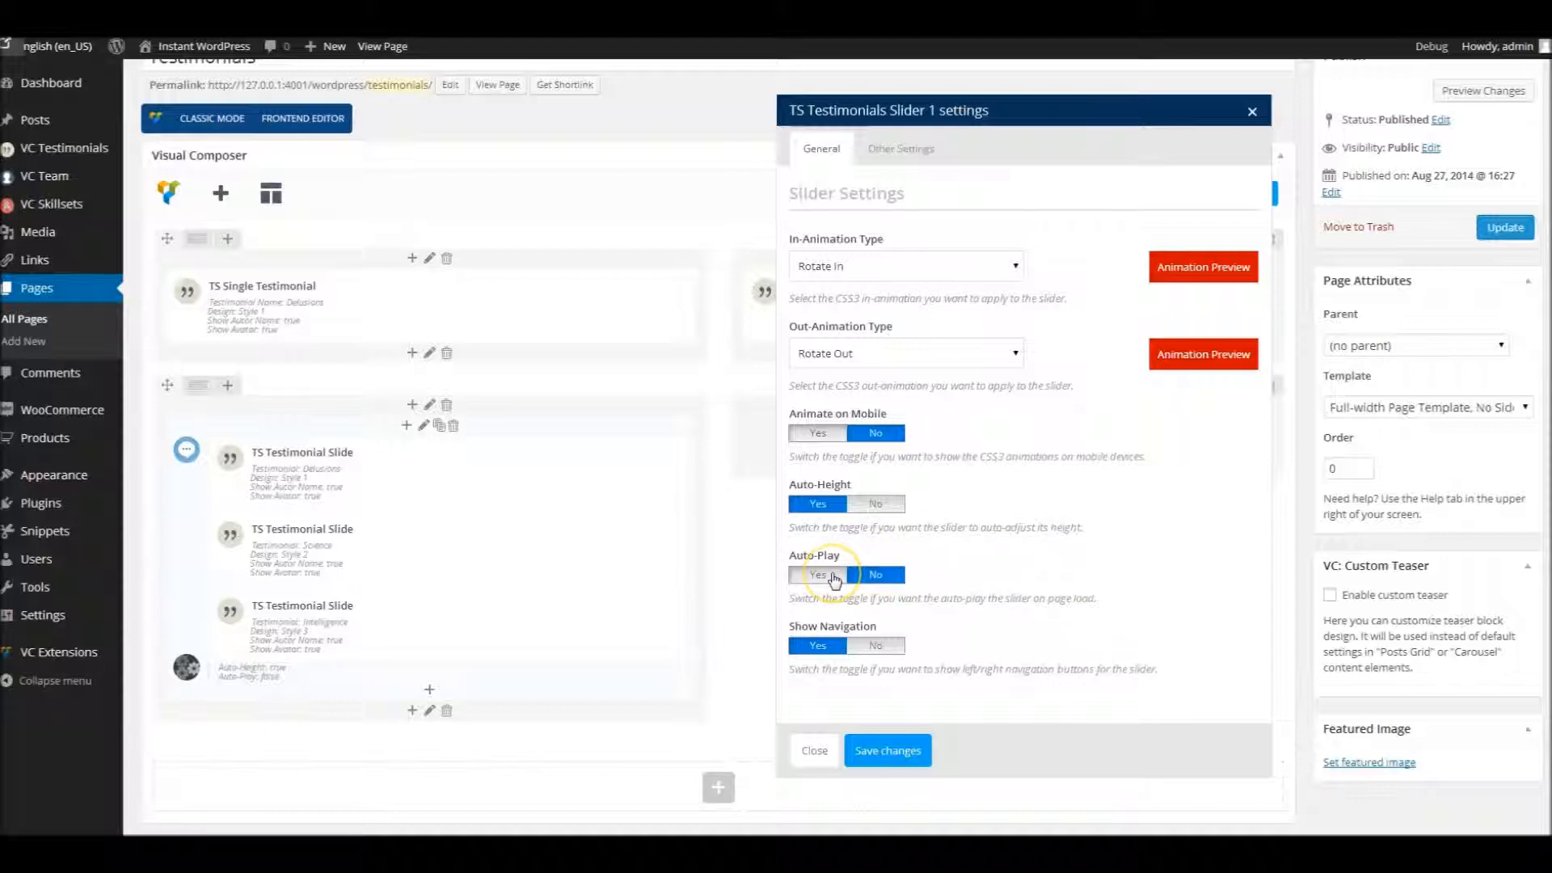
{"action": "left_click", "coordinate": [818, 575]}
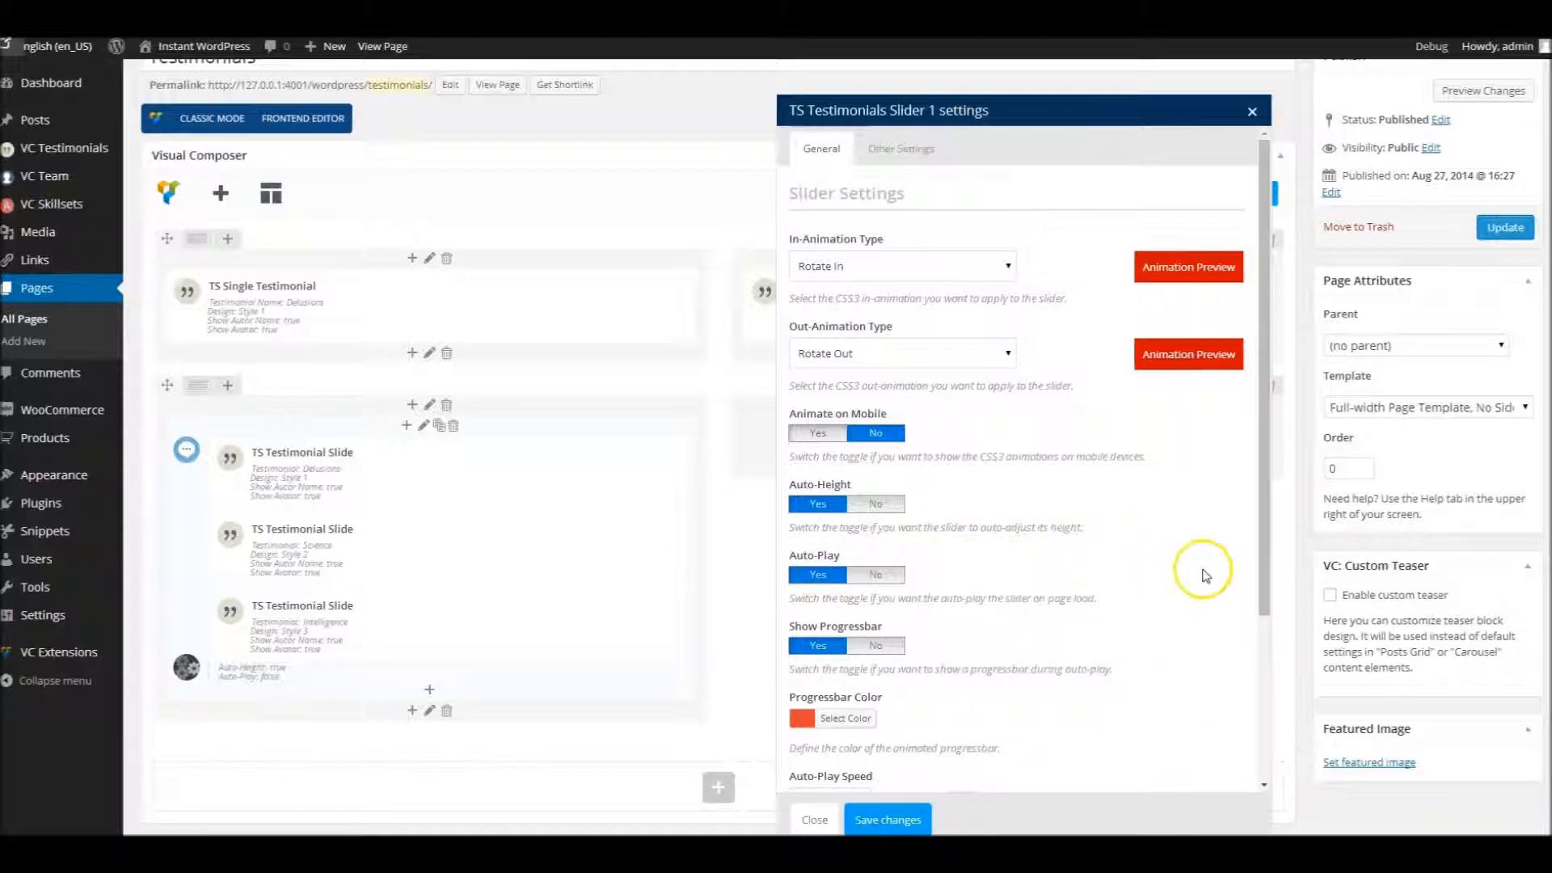
{"action": "scroll", "coordinate": [1258, 549], "scroll_direction": "down", "scroll_amount": 3}
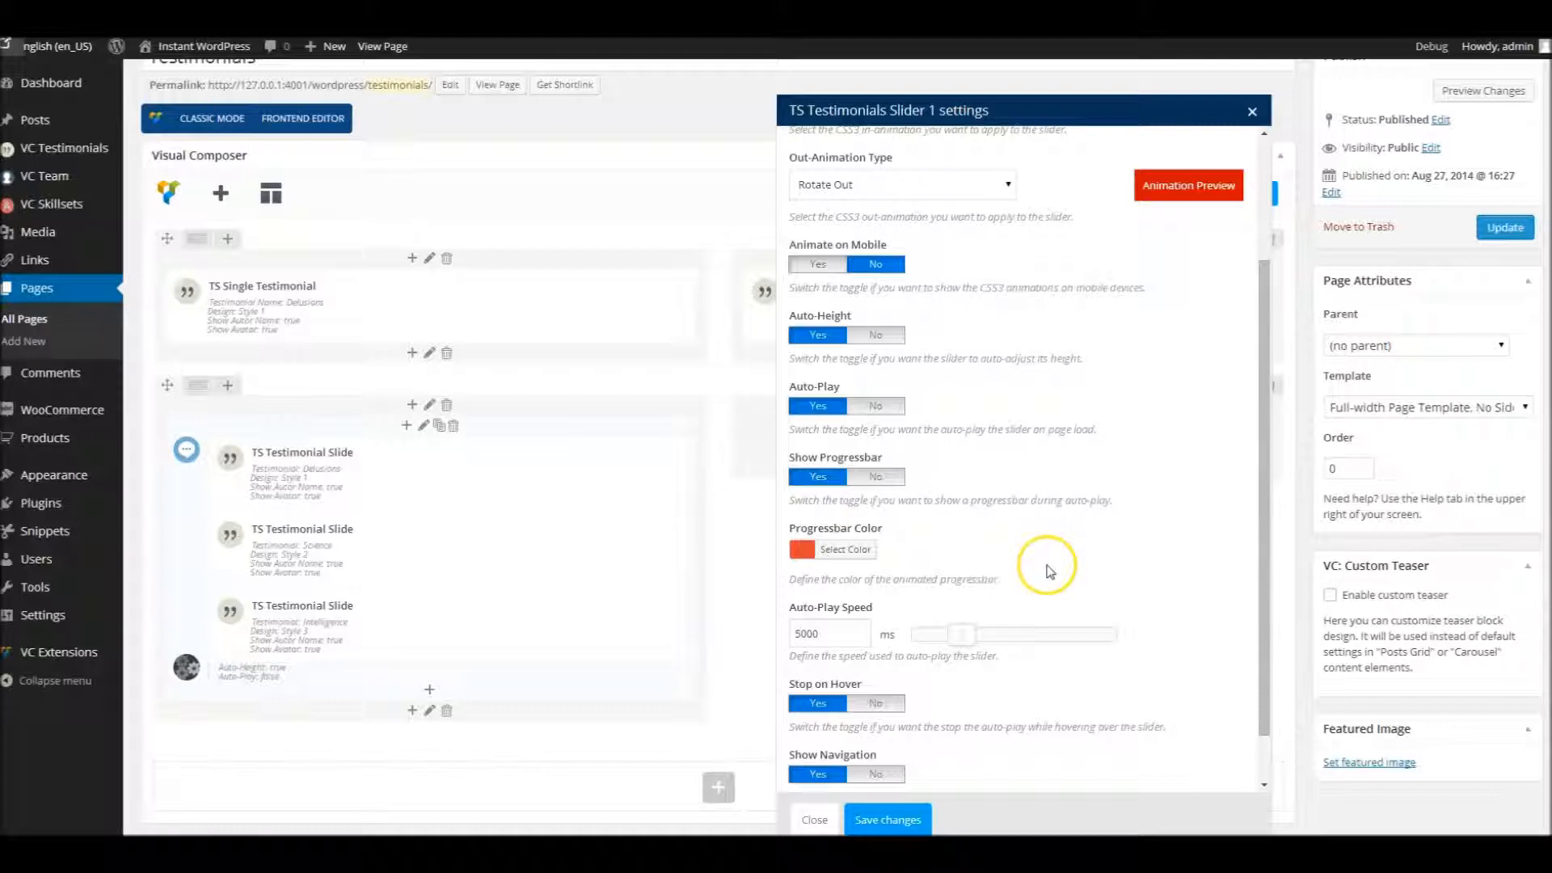
{"action": "left_click", "coordinate": [881, 406]}
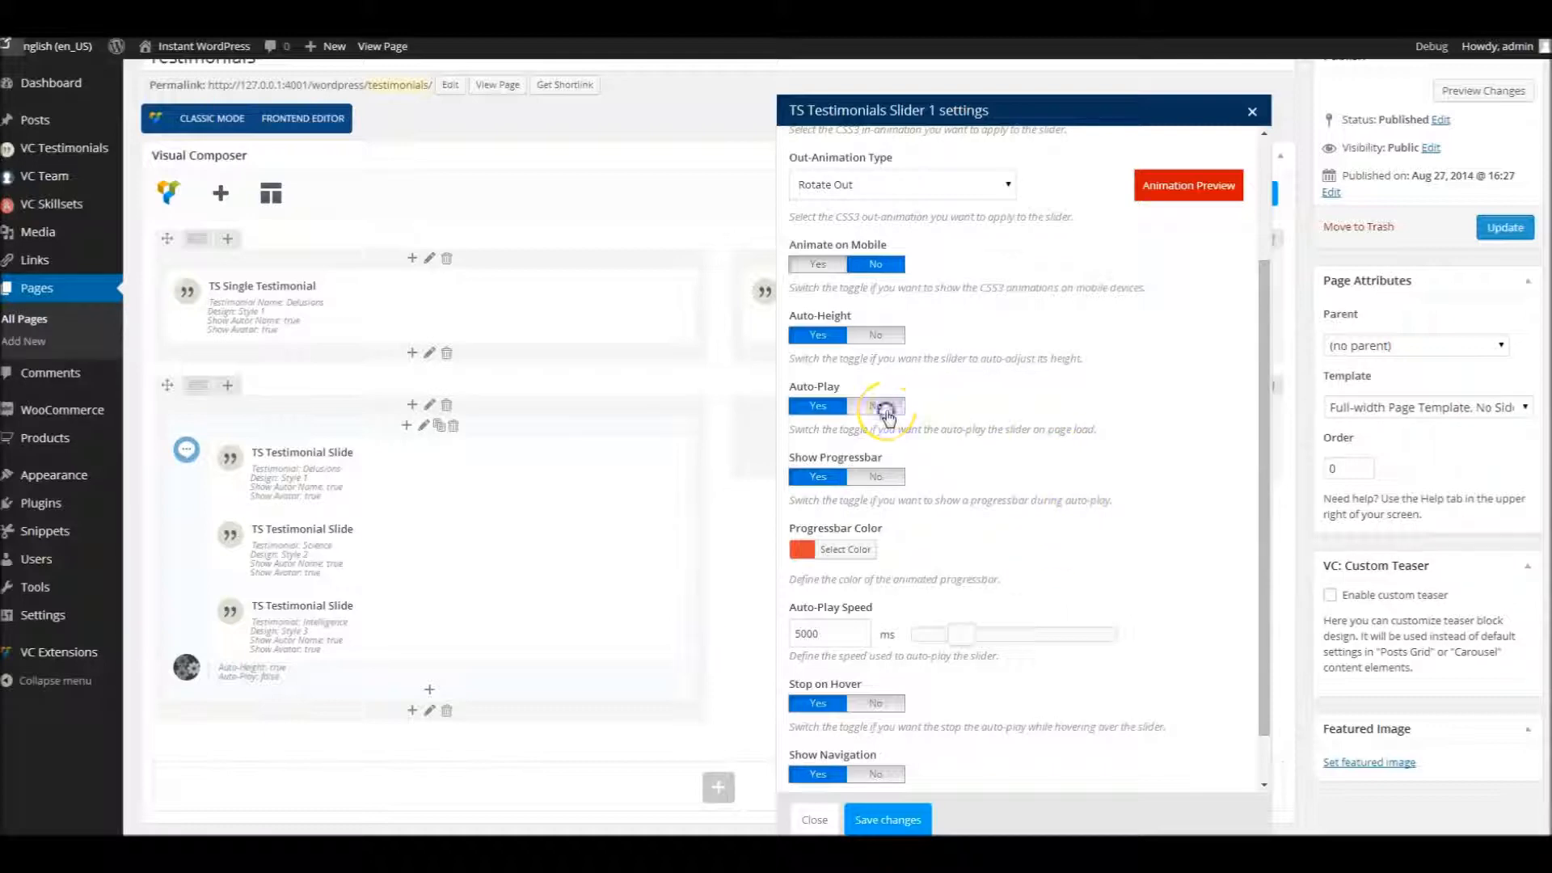
{"action": "left_click", "coordinate": [818, 574]}
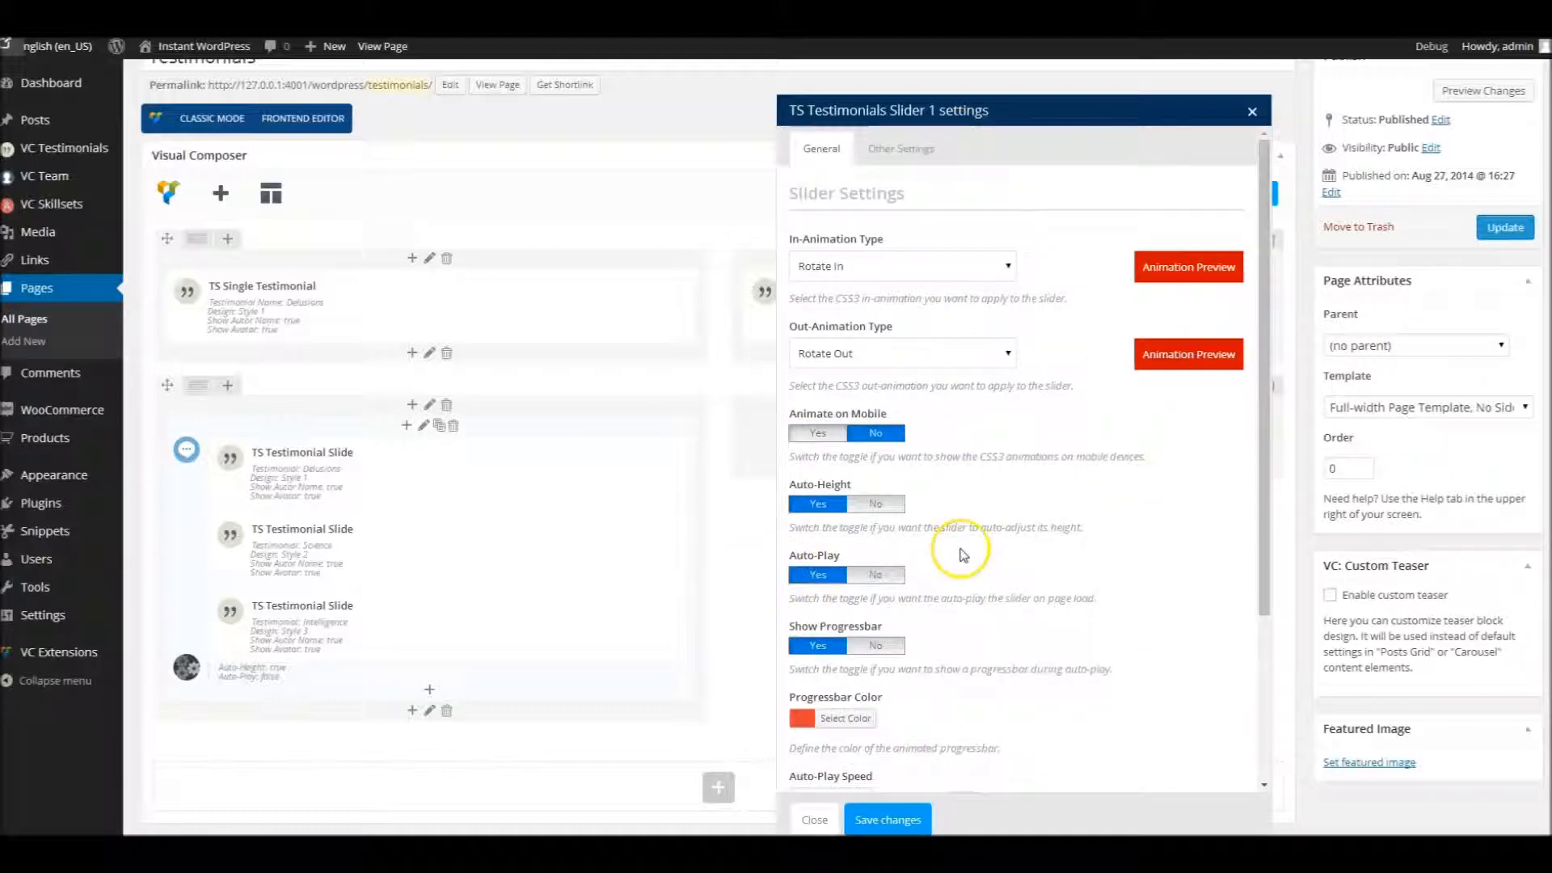
{"action": "scroll", "coordinate": [1028, 512], "scroll_direction": "down", "scroll_amount": 3}
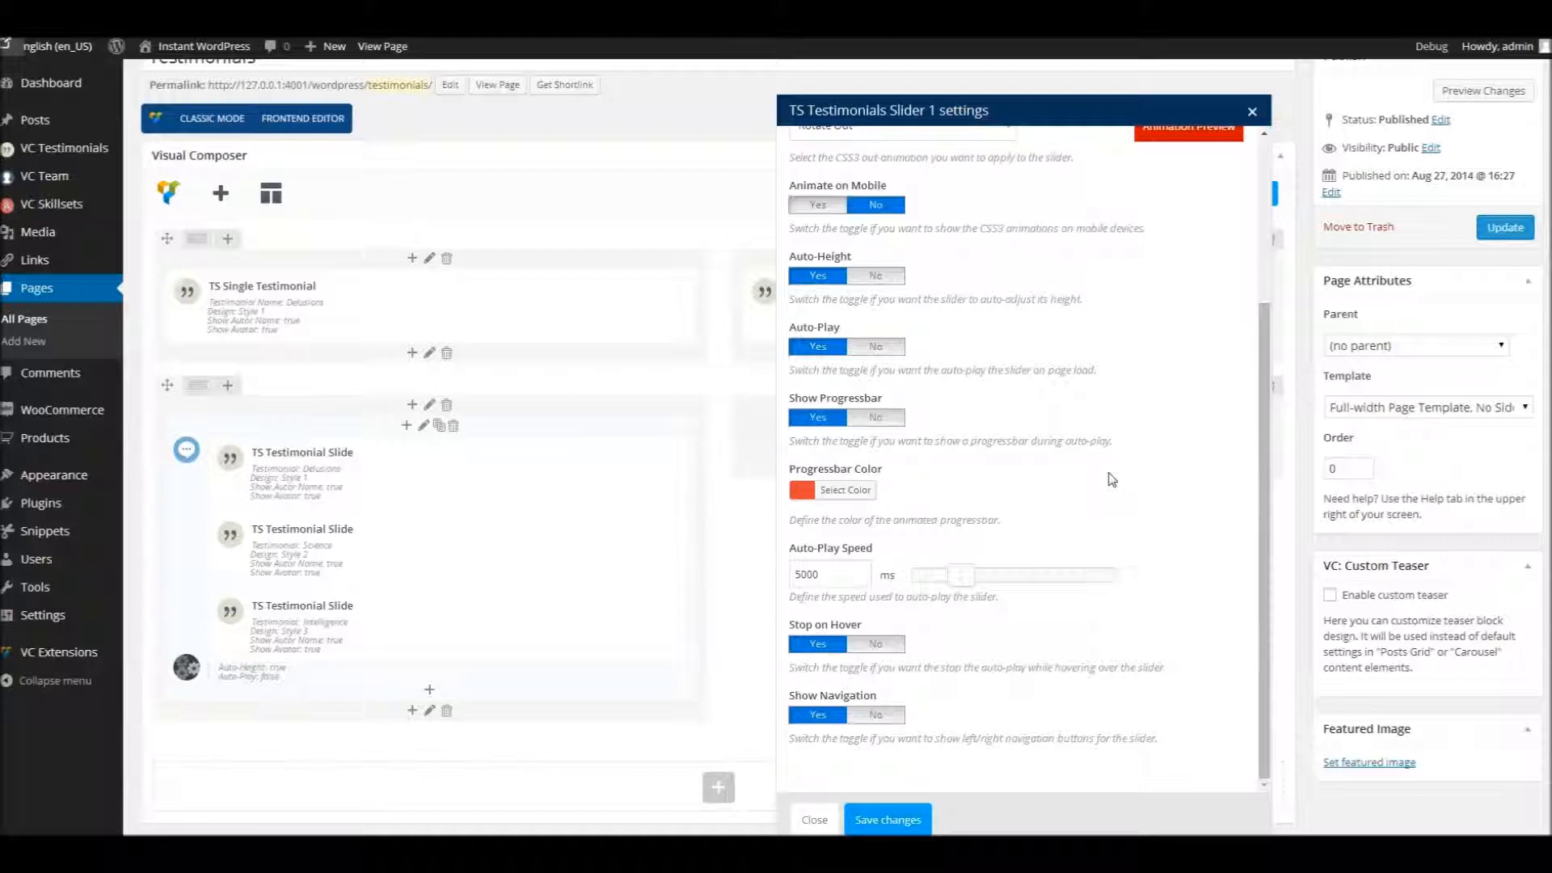
{"action": "left_click", "coordinate": [888, 651]}
{"action": "left_click", "coordinate": [884, 345]}
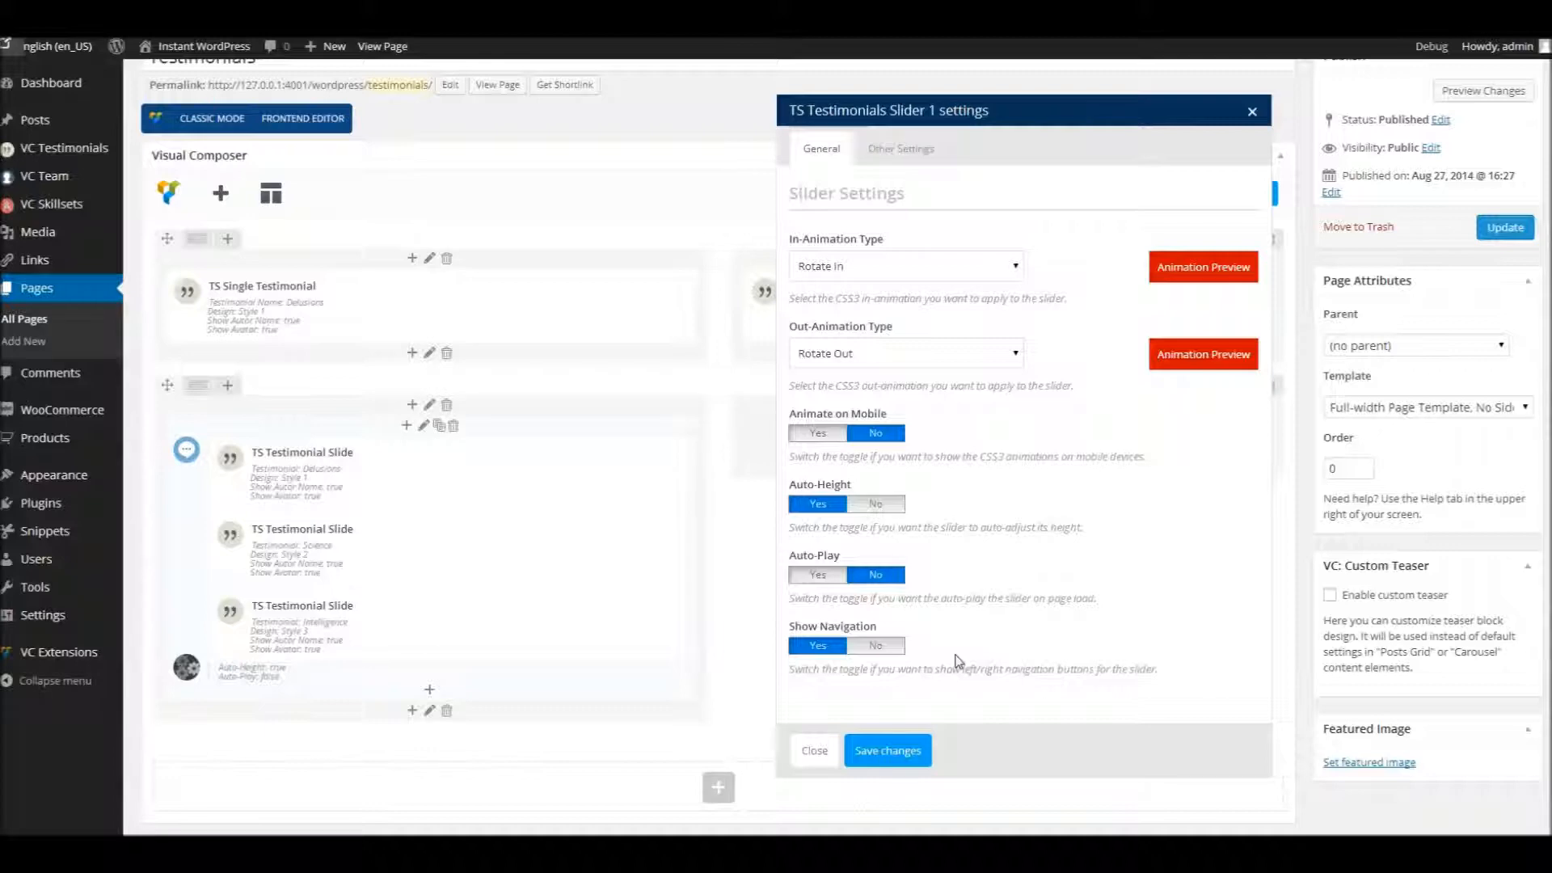
Save the slider's settings and update the Testimonials page.
{"action": "left_click", "coordinate": [889, 753]}
{"action": "left_click", "coordinate": [889, 752]}
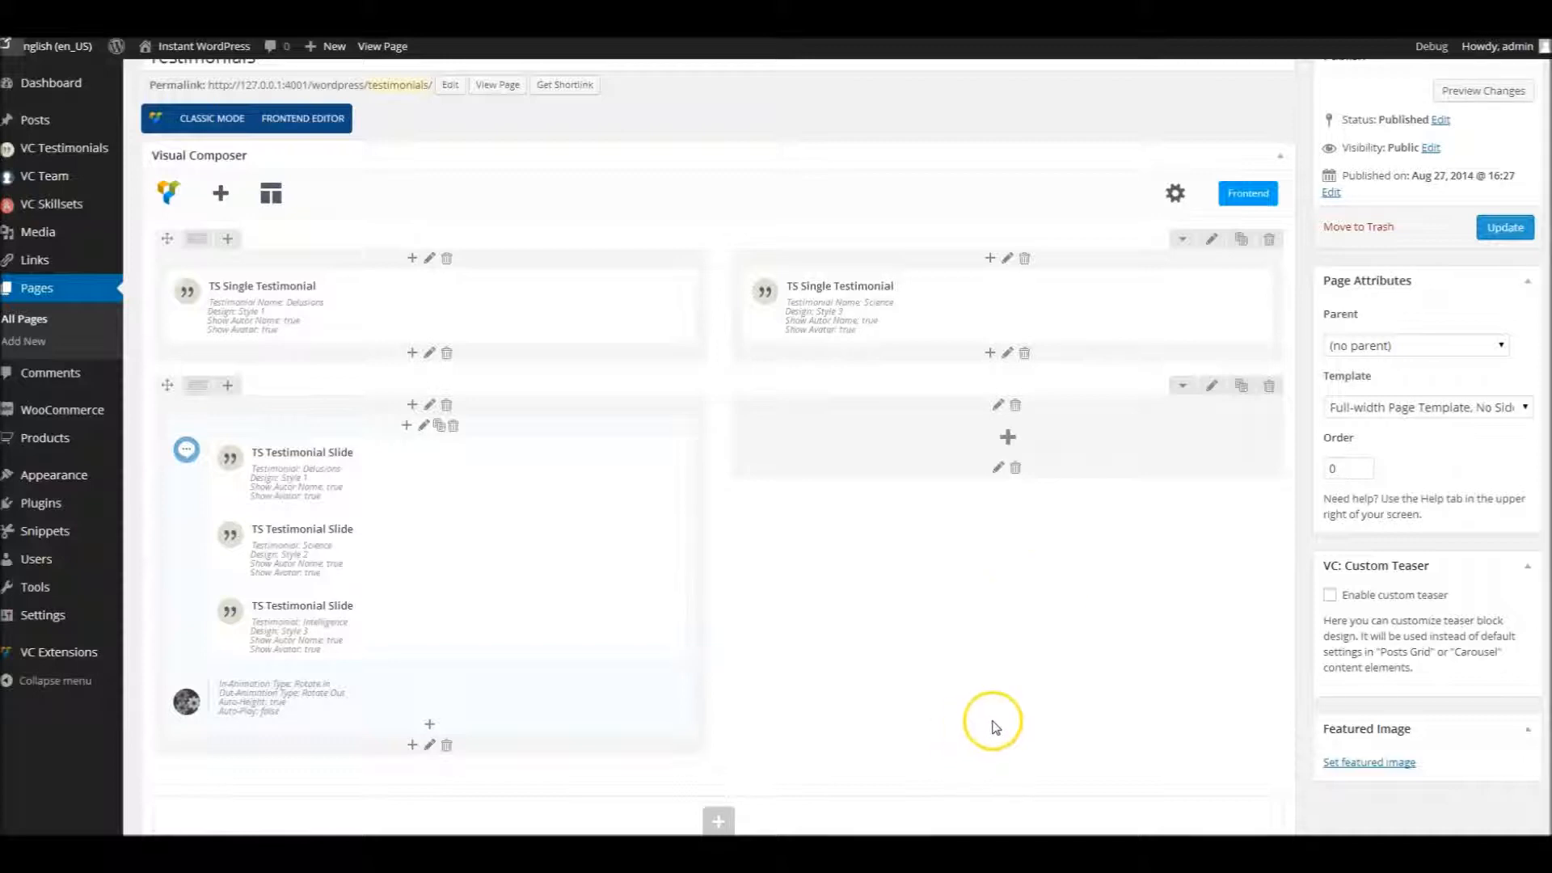
{"action": "left_click", "coordinate": [1522, 235]}
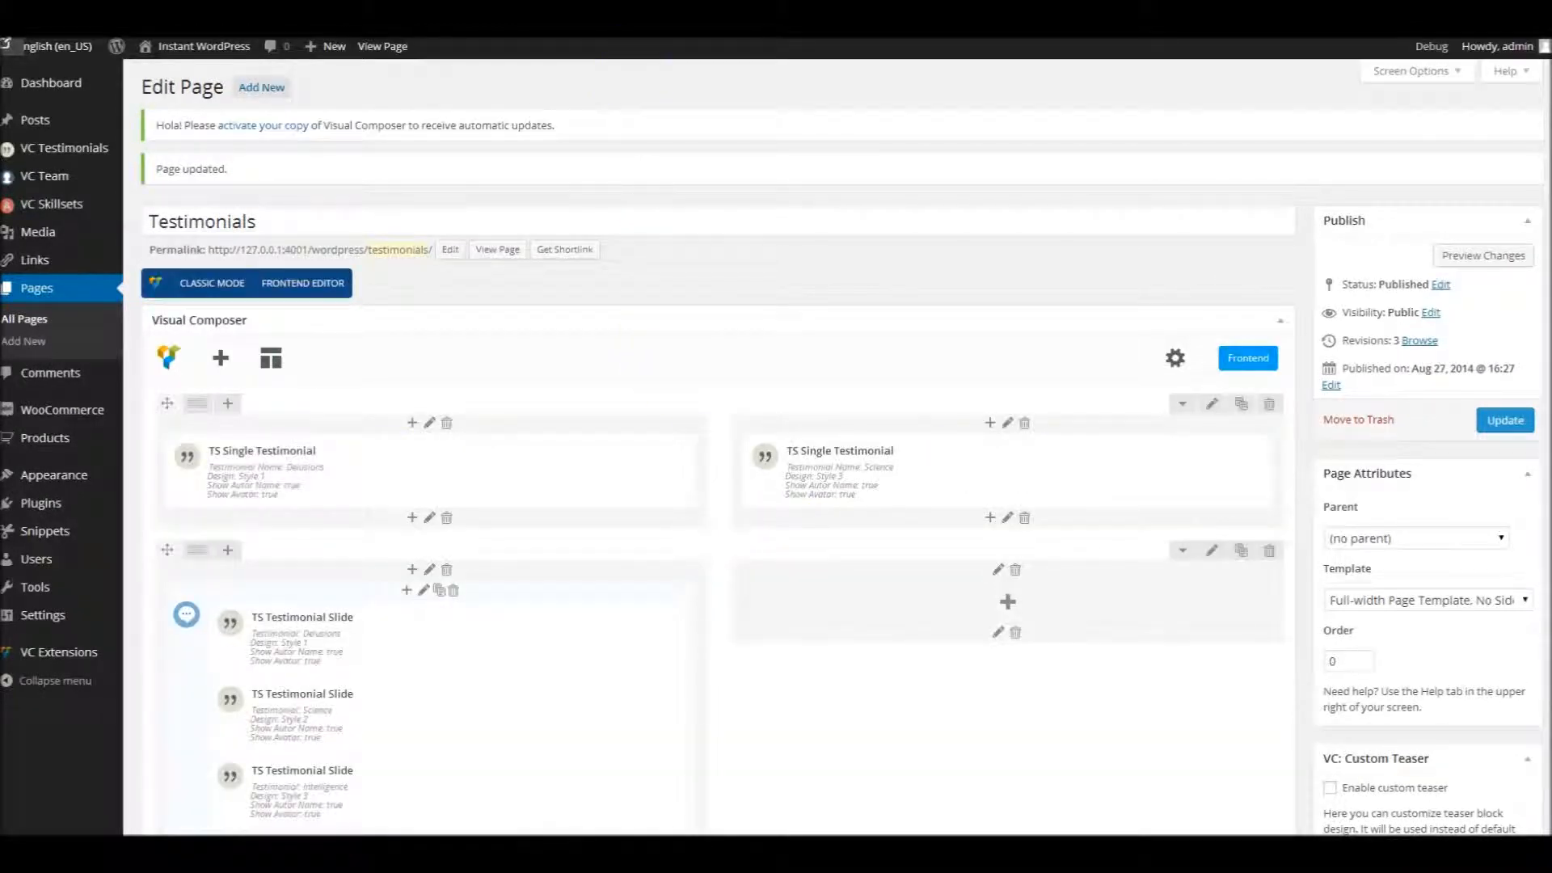
Reload the live Testimonials page and browse the new slider's testimonials using its navigation arrows and pagination dots.
{"action": "left_click", "coordinate": [557, 16]}
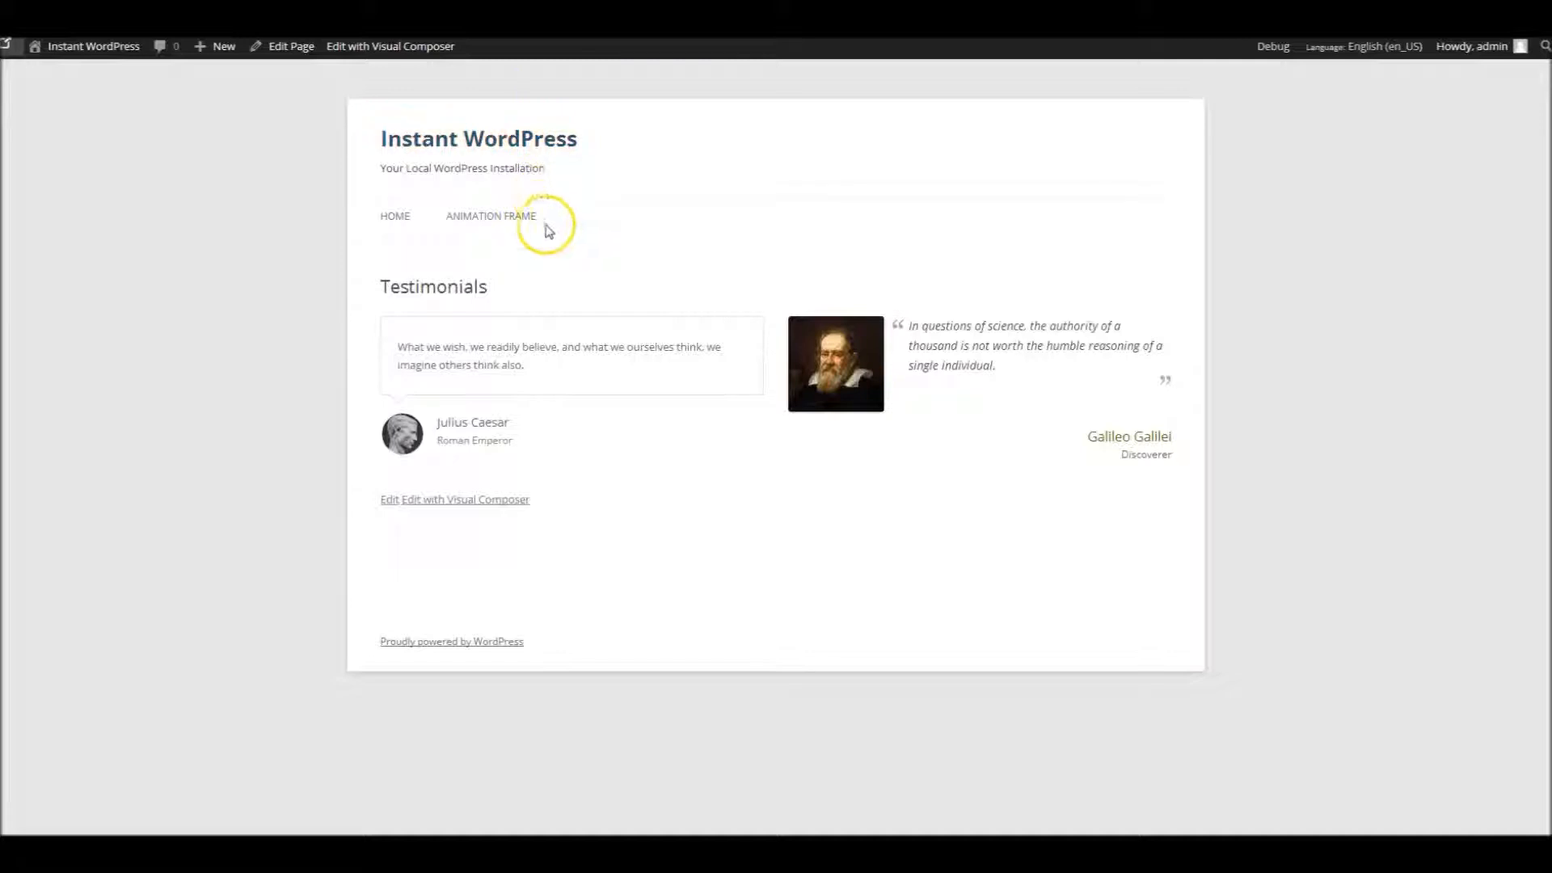
{"action": "key", "text": "F5"}
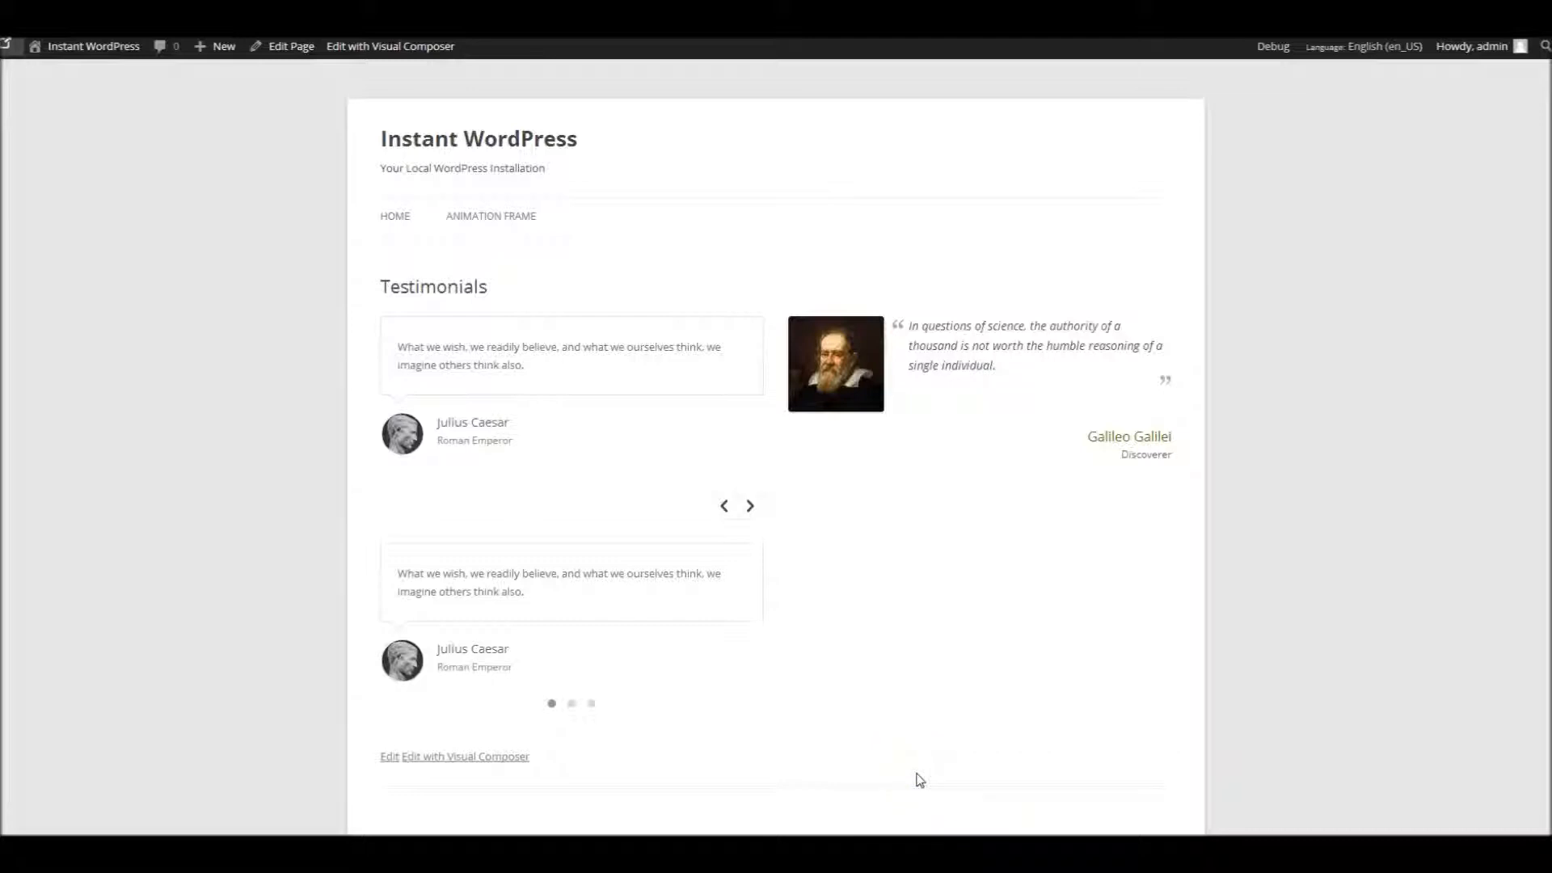
{"action": "left_click", "coordinate": [748, 507]}
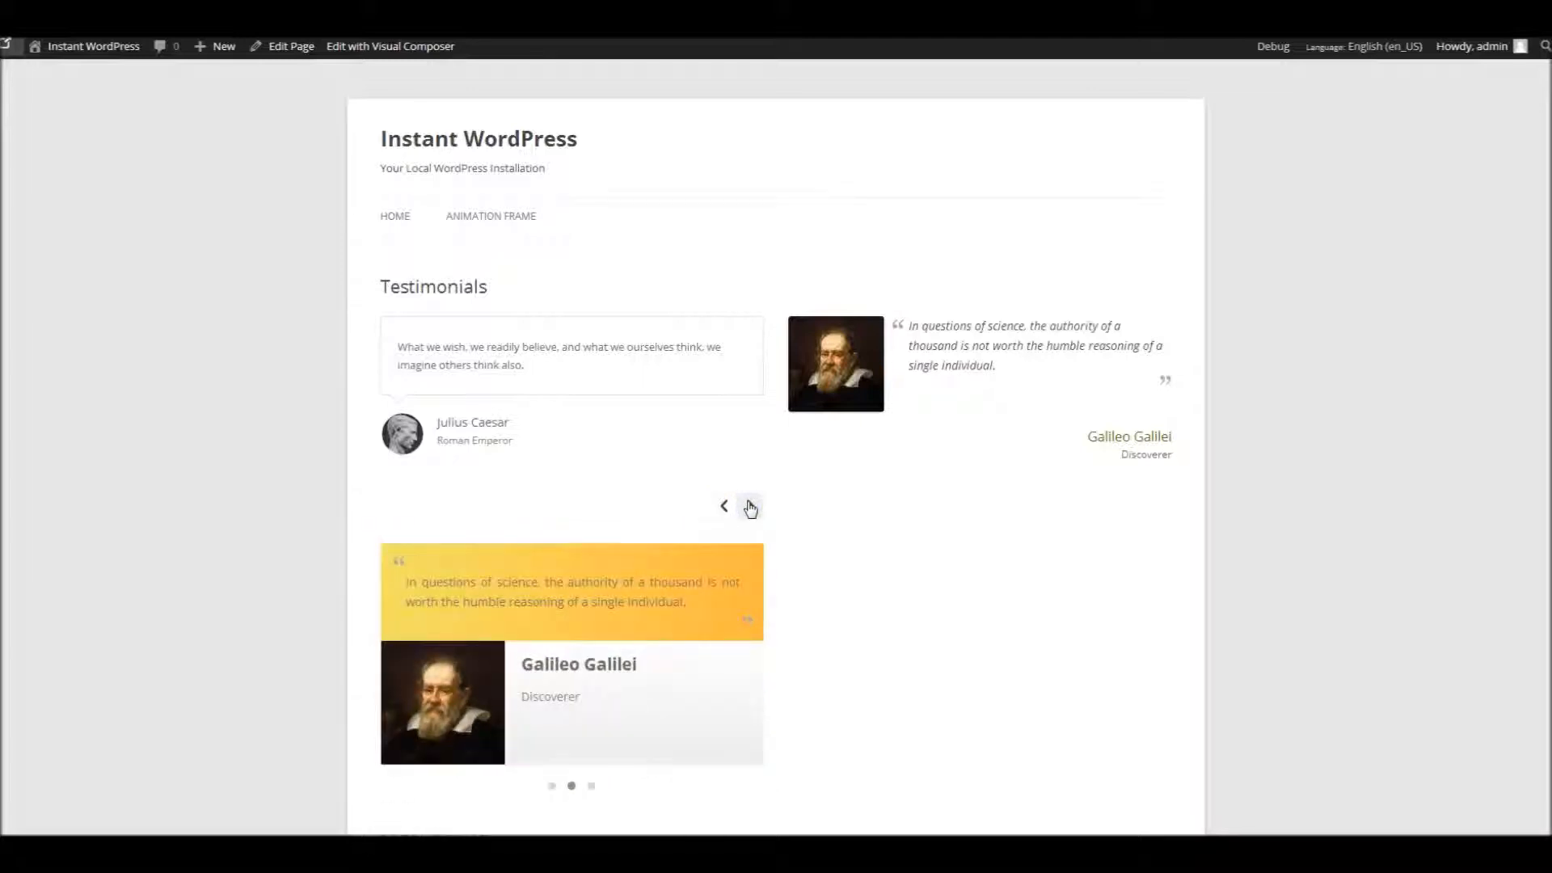
{"action": "left_click", "coordinate": [750, 507]}
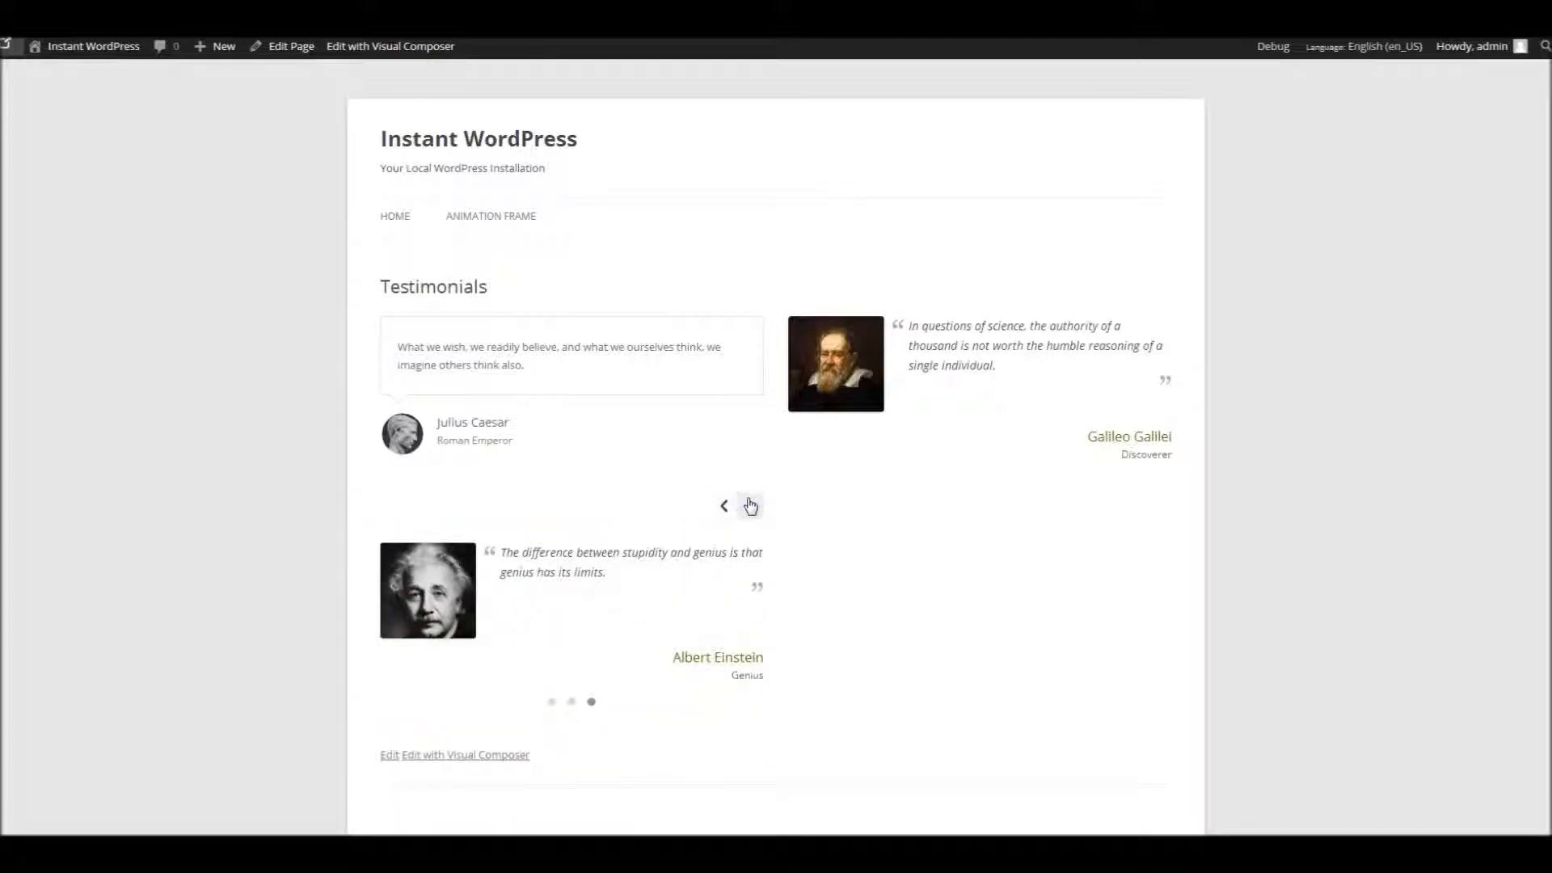
{"action": "left_click", "coordinate": [571, 702]}
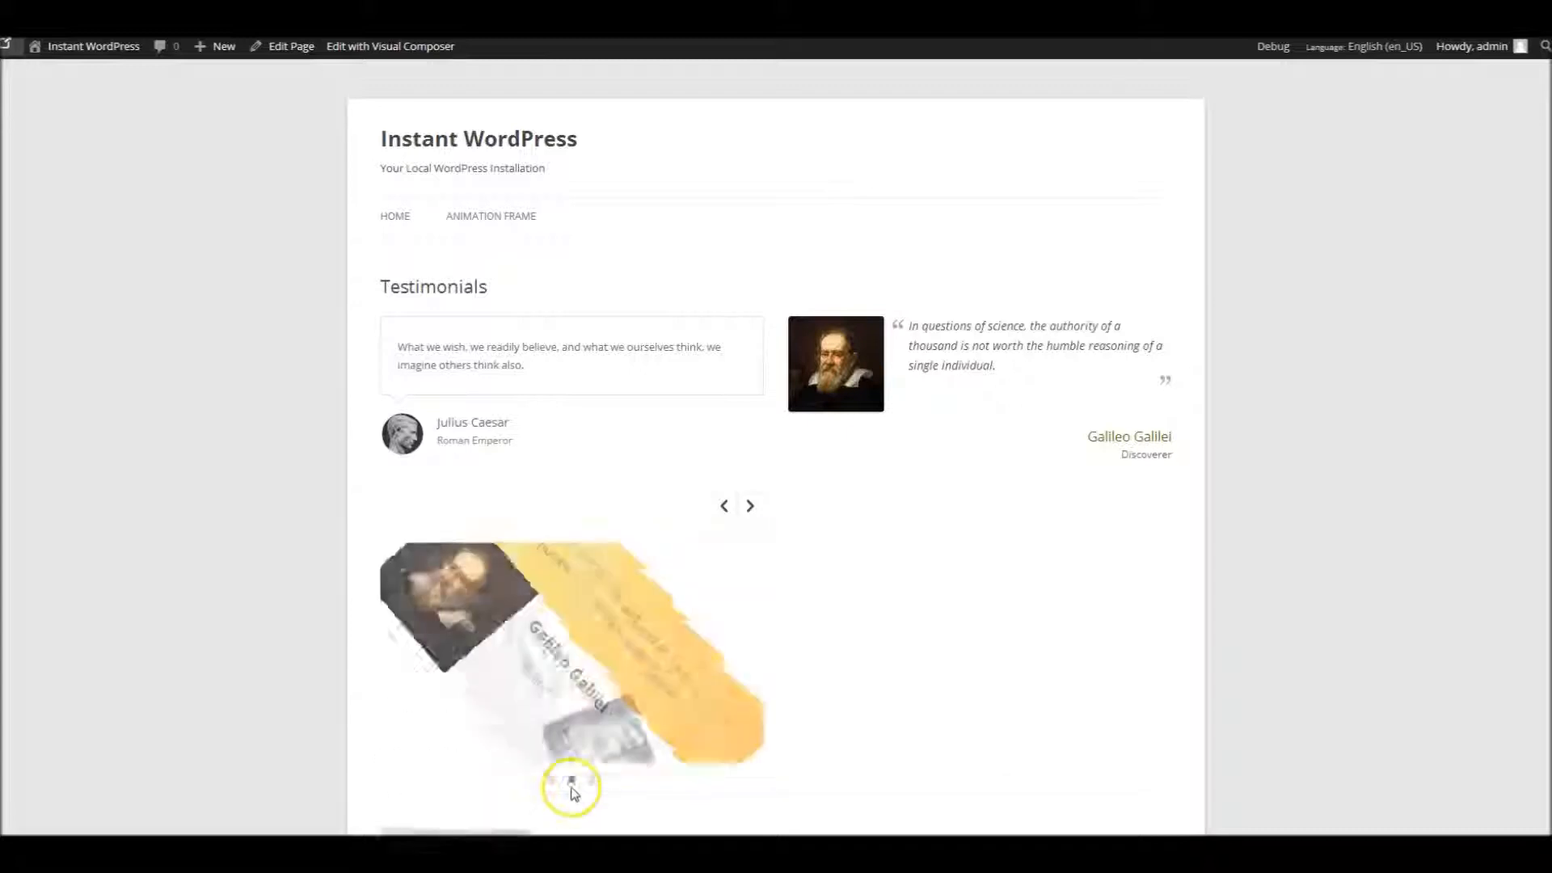
{"action": "left_click", "coordinate": [551, 783]}
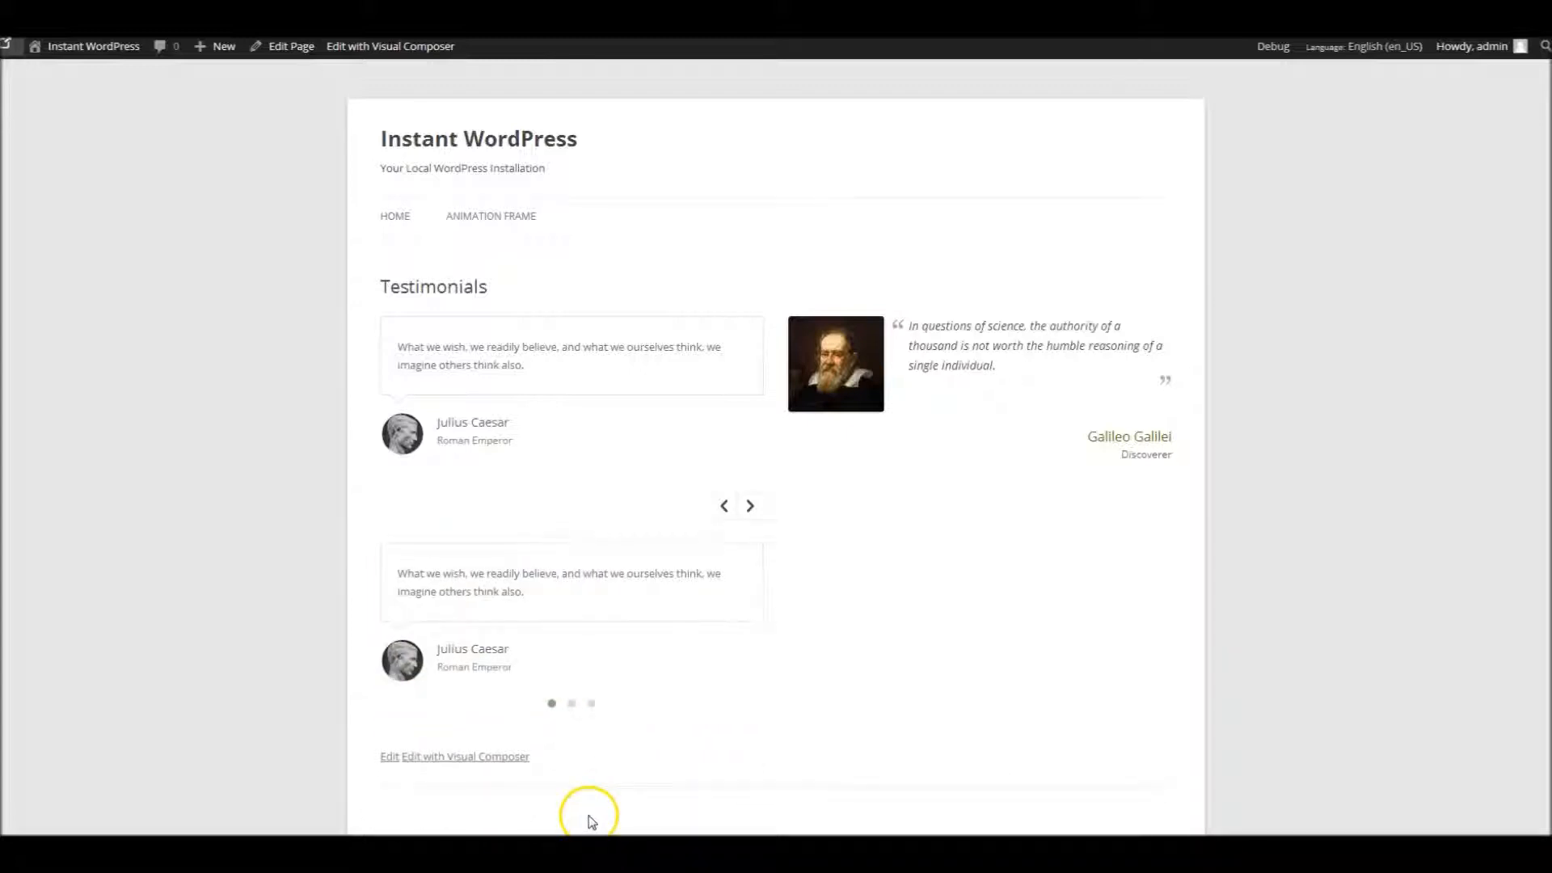
{"action": "left_click", "coordinate": [569, 705]}
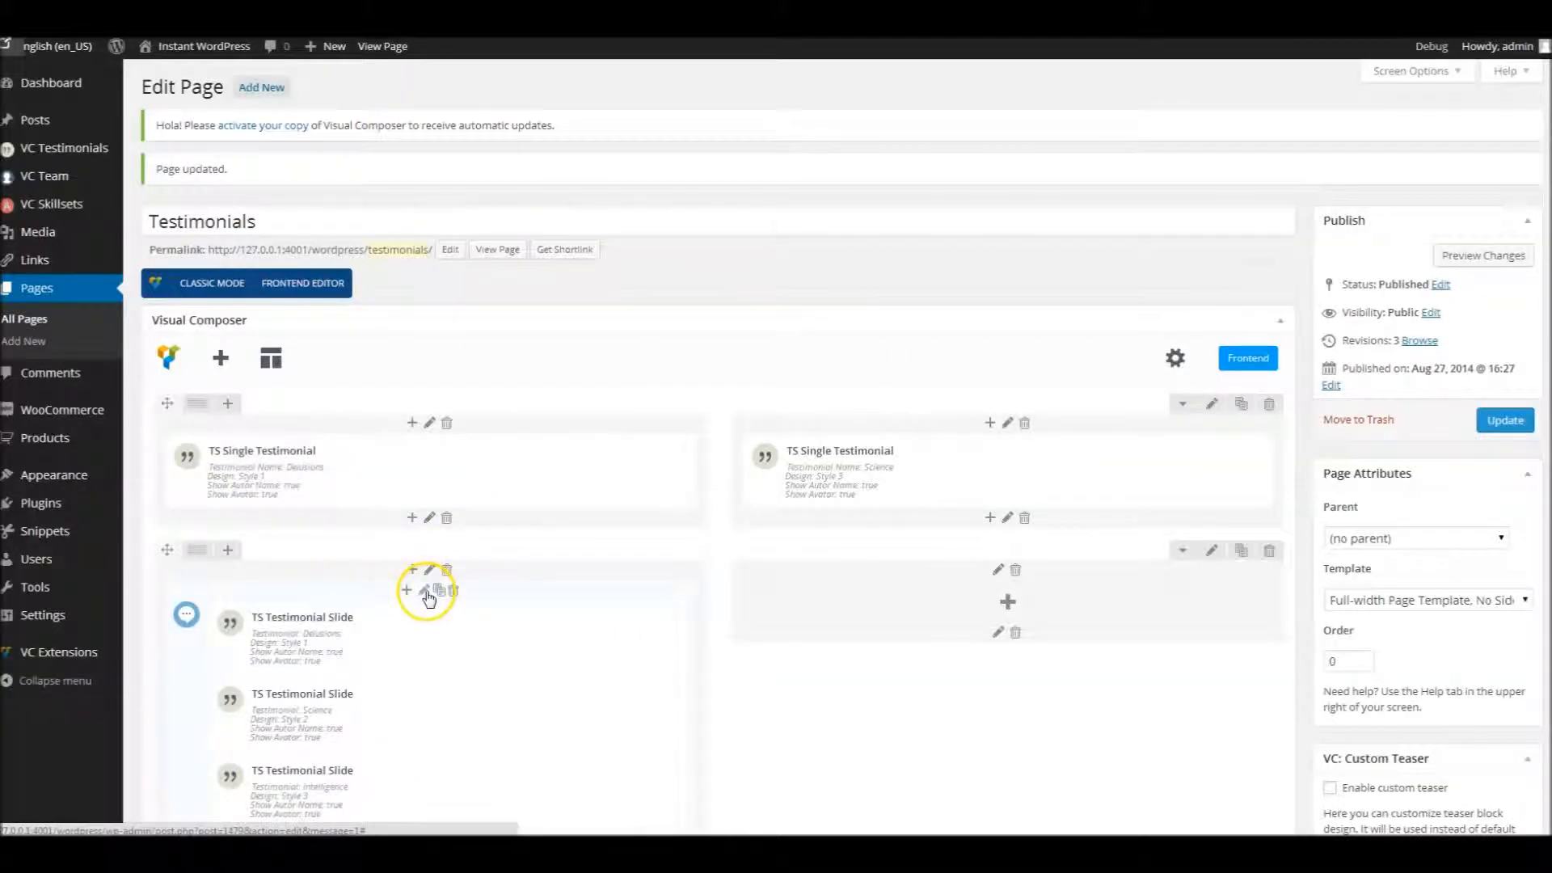
Turn on Auto-Play for the TS Testimonials Slider 1 element, save its settings and update the page.
{"action": "left_click", "coordinate": [424, 591]}
{"action": "left_click", "coordinate": [848, 576]}
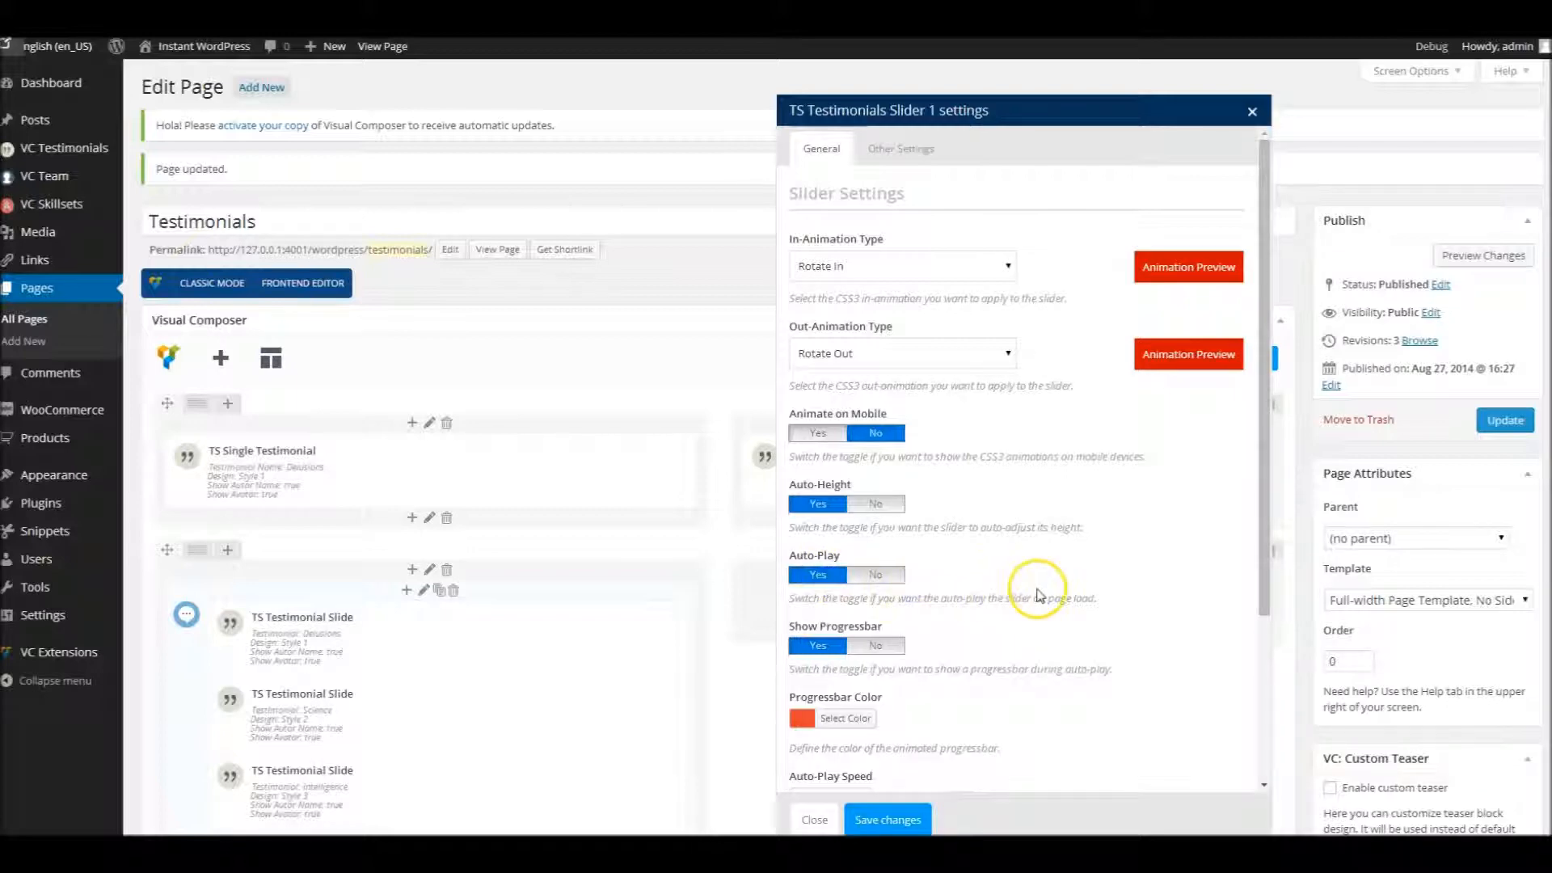
{"action": "left_click", "coordinate": [890, 820]}
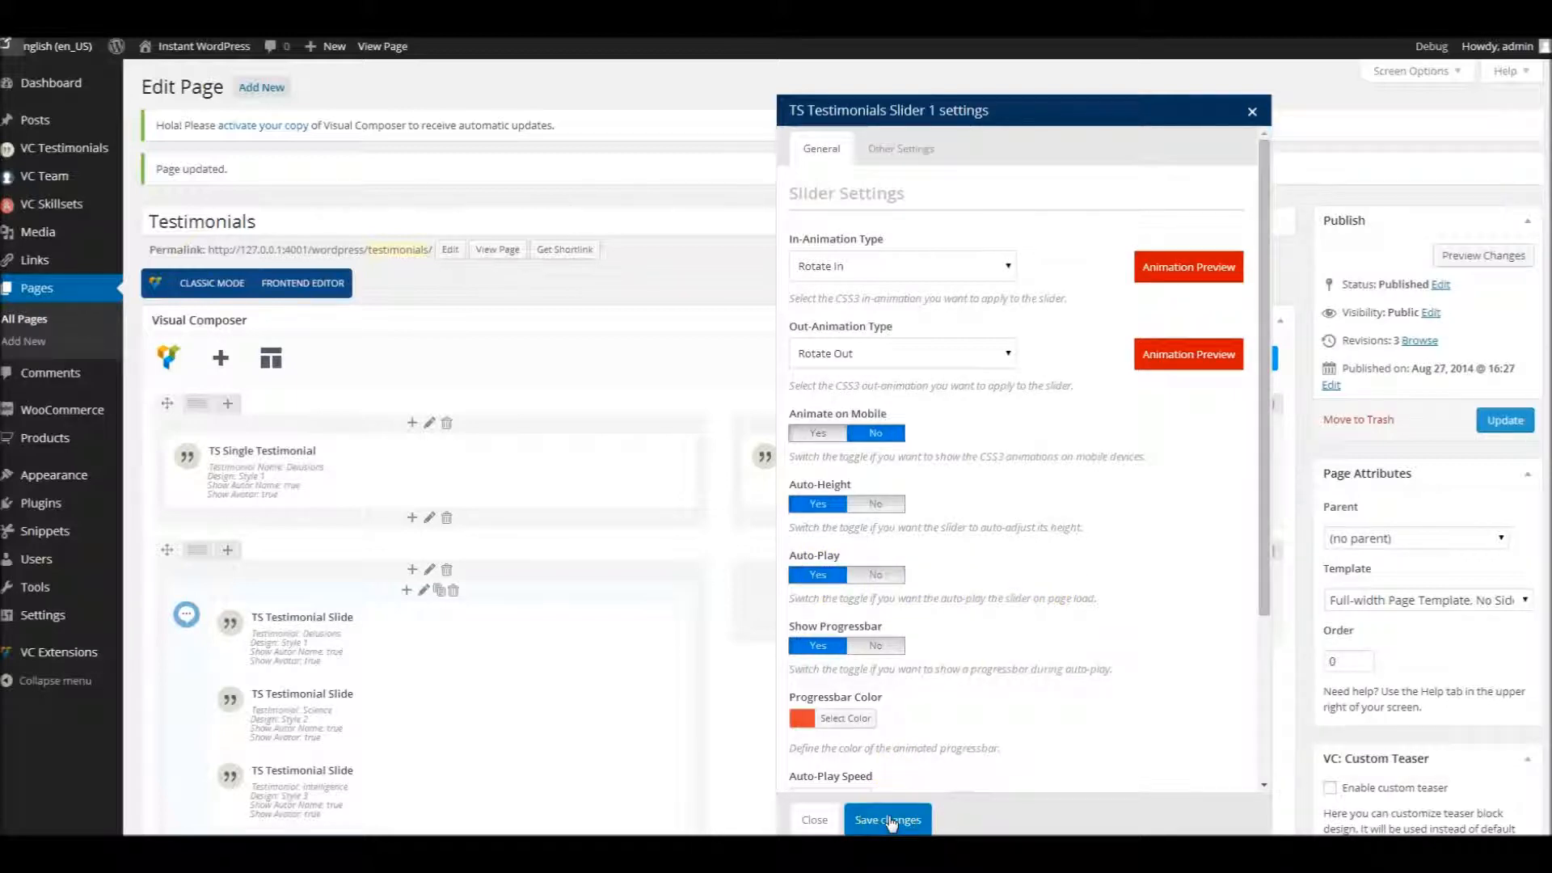
{"action": "left_click", "coordinate": [897, 819]}
{"action": "left_click", "coordinate": [1502, 421]}
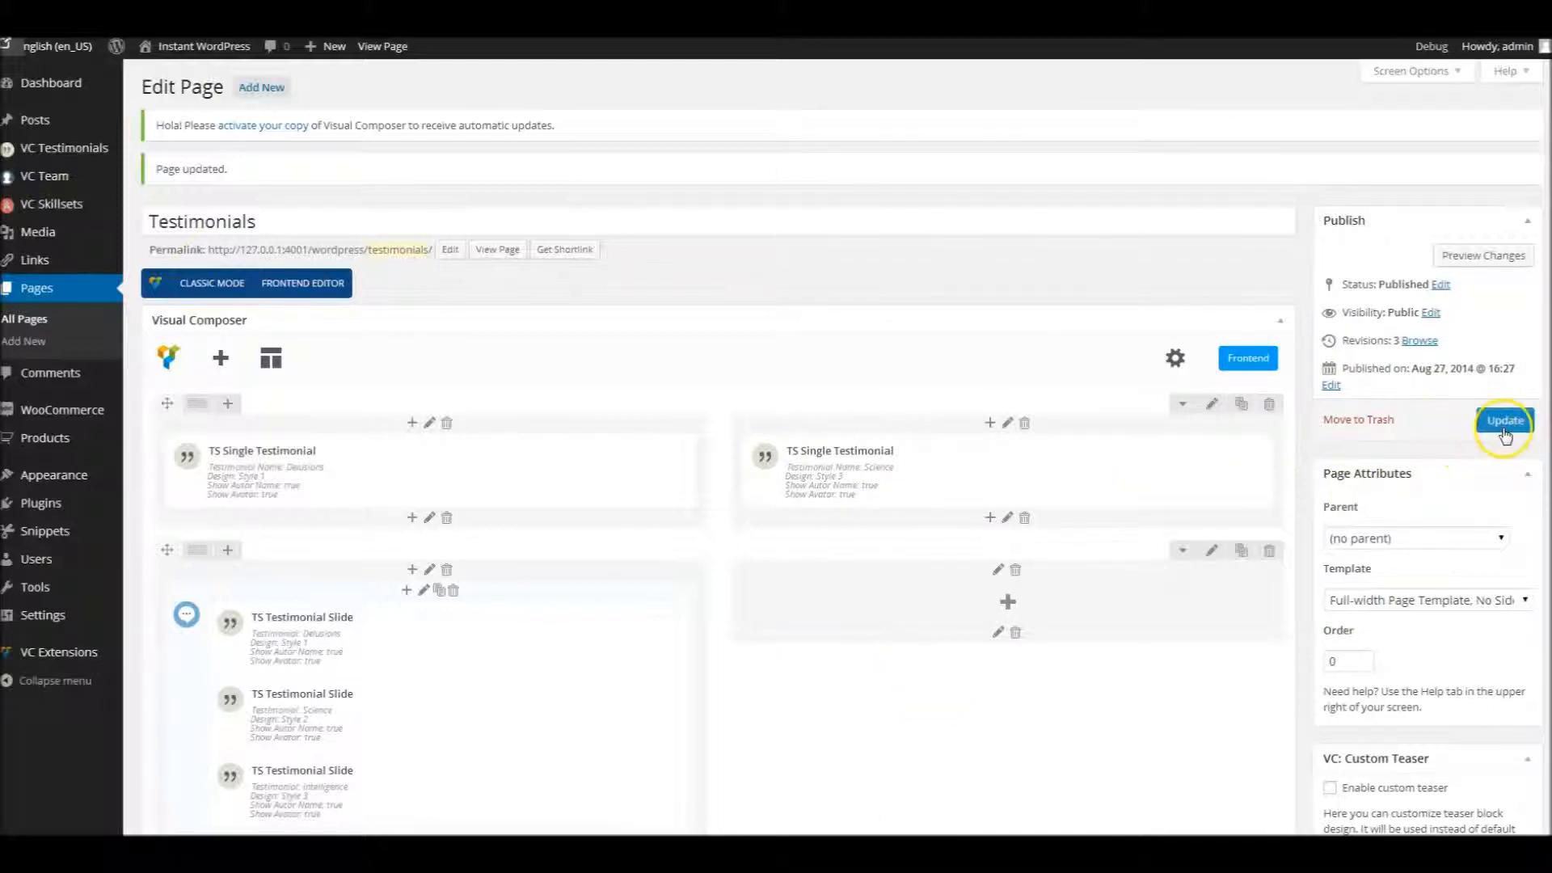
{"action": "left_click", "coordinate": [980, 620]}
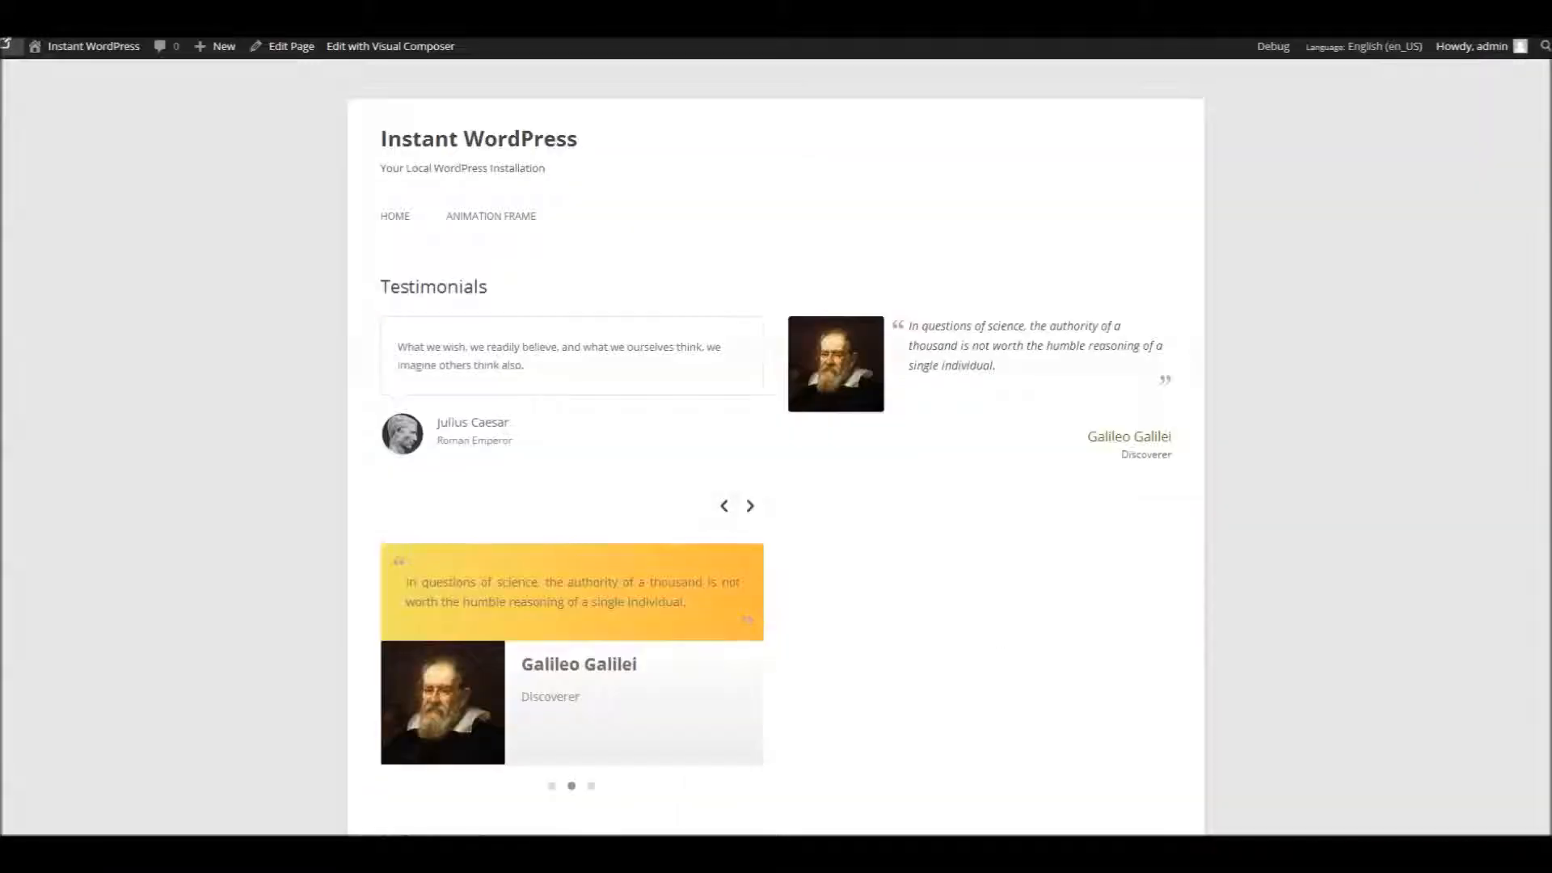
Test the auto-playing slider on the live page by pausing, resuming and switching slides, and leave it paused.
{"action": "left_click", "coordinate": [1205, 450]}
{"action": "left_click", "coordinate": [1248, 545]}
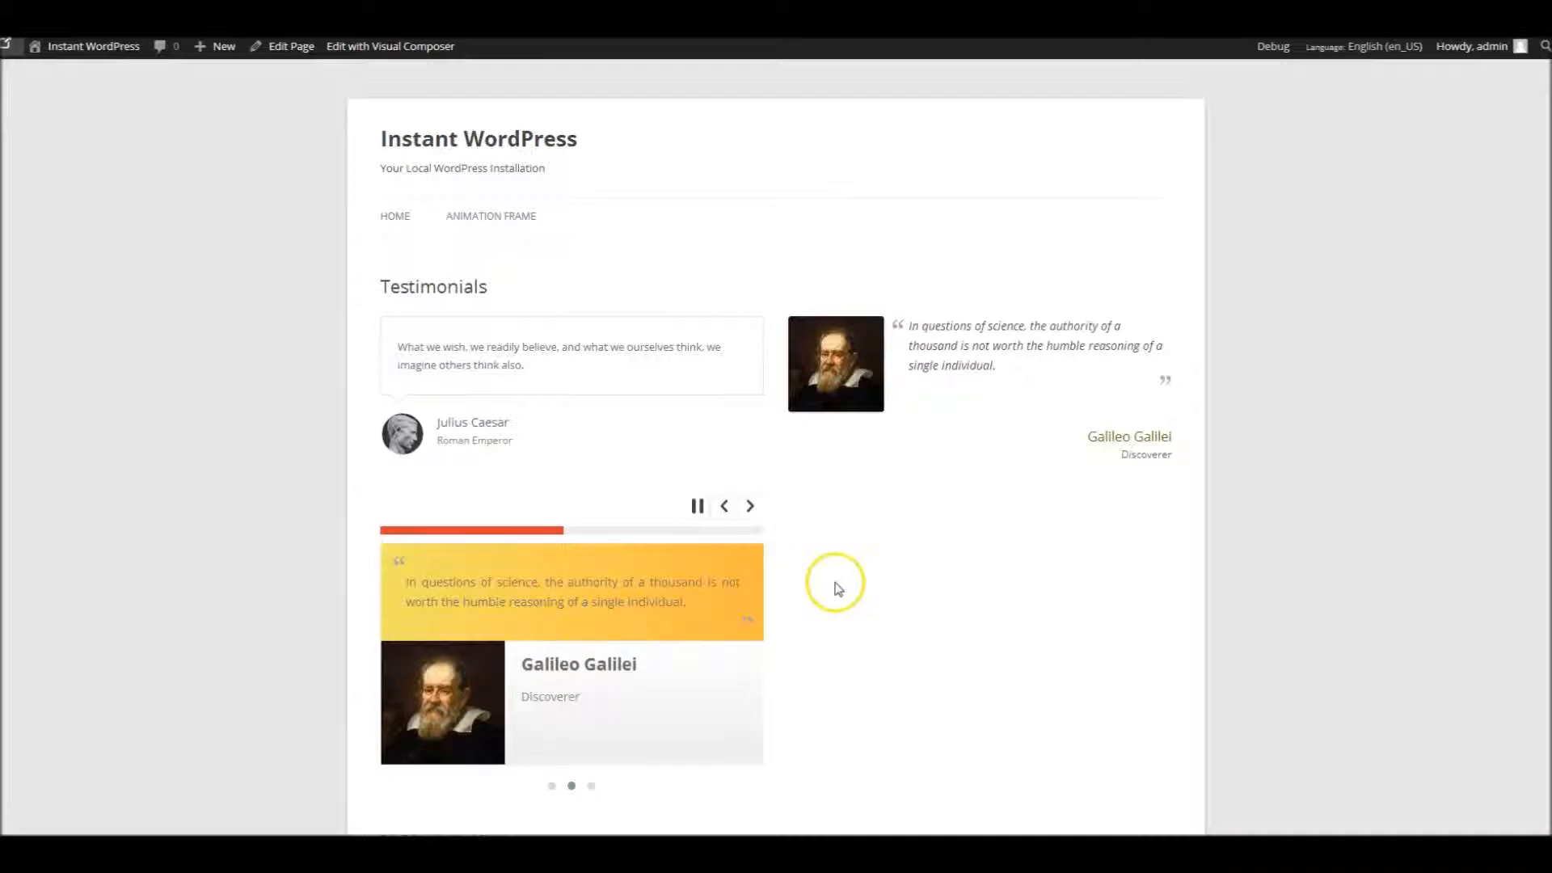
{"action": "left_click", "coordinate": [696, 505]}
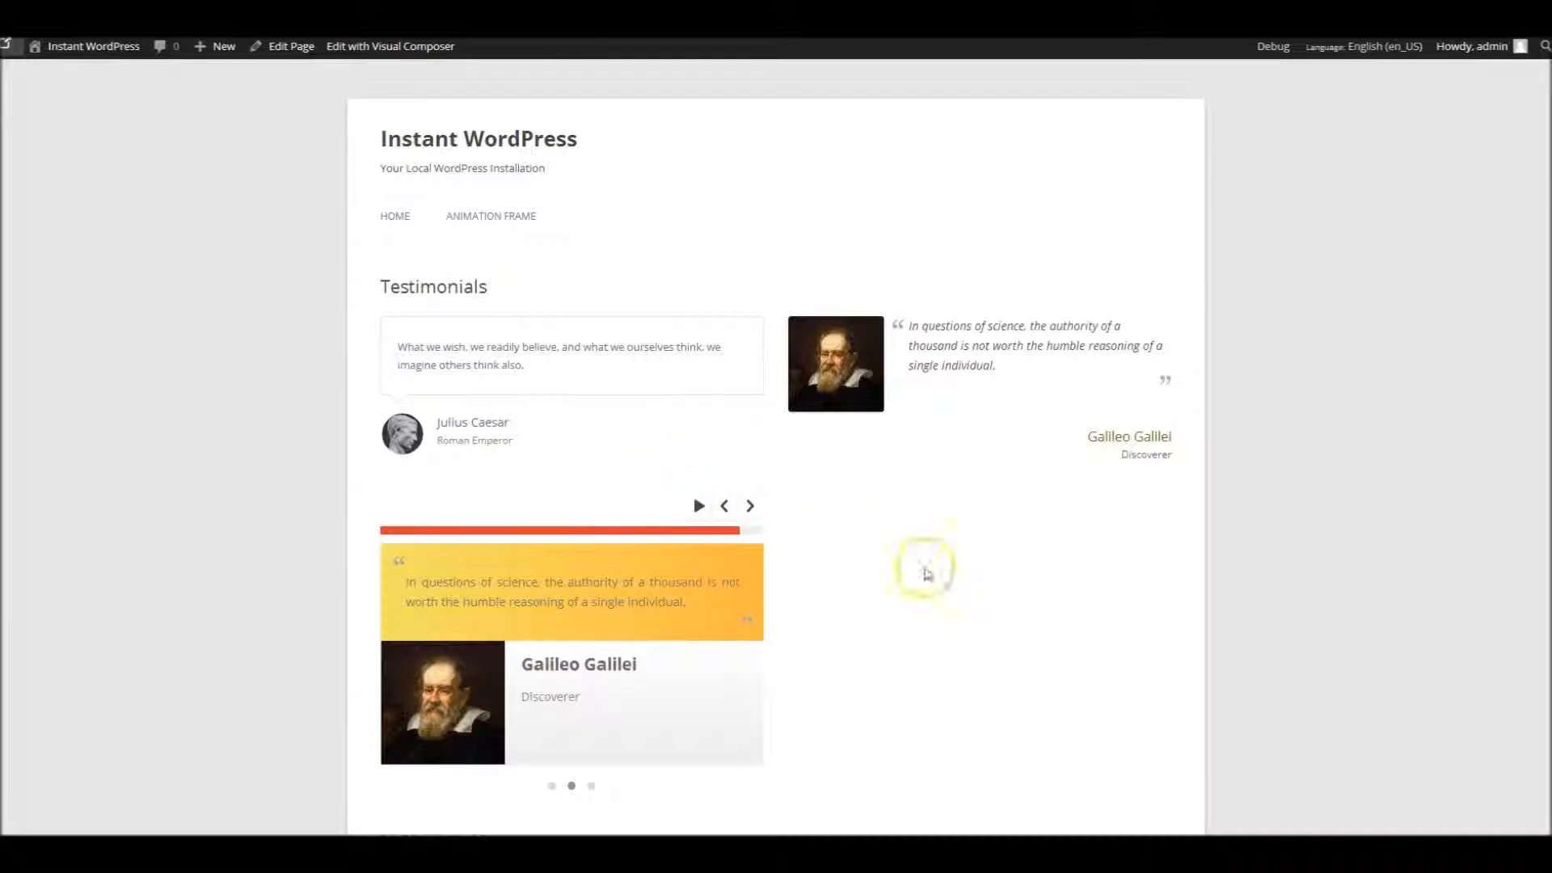
{"action": "left_click", "coordinate": [696, 506]}
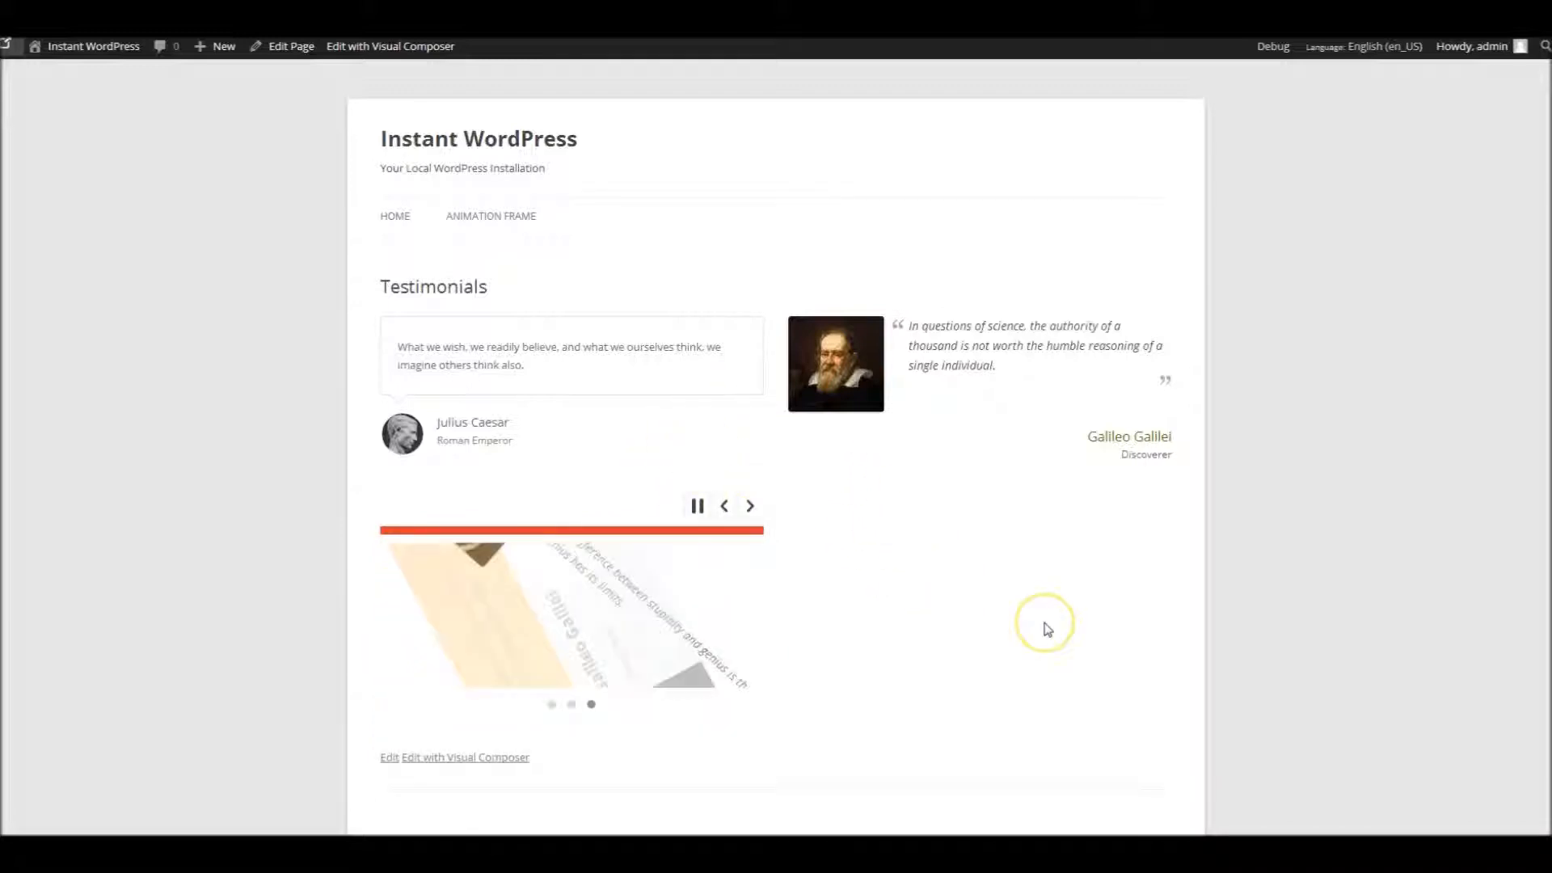
{"action": "left_click", "coordinate": [762, 509]}
{"action": "left_click", "coordinate": [756, 508]}
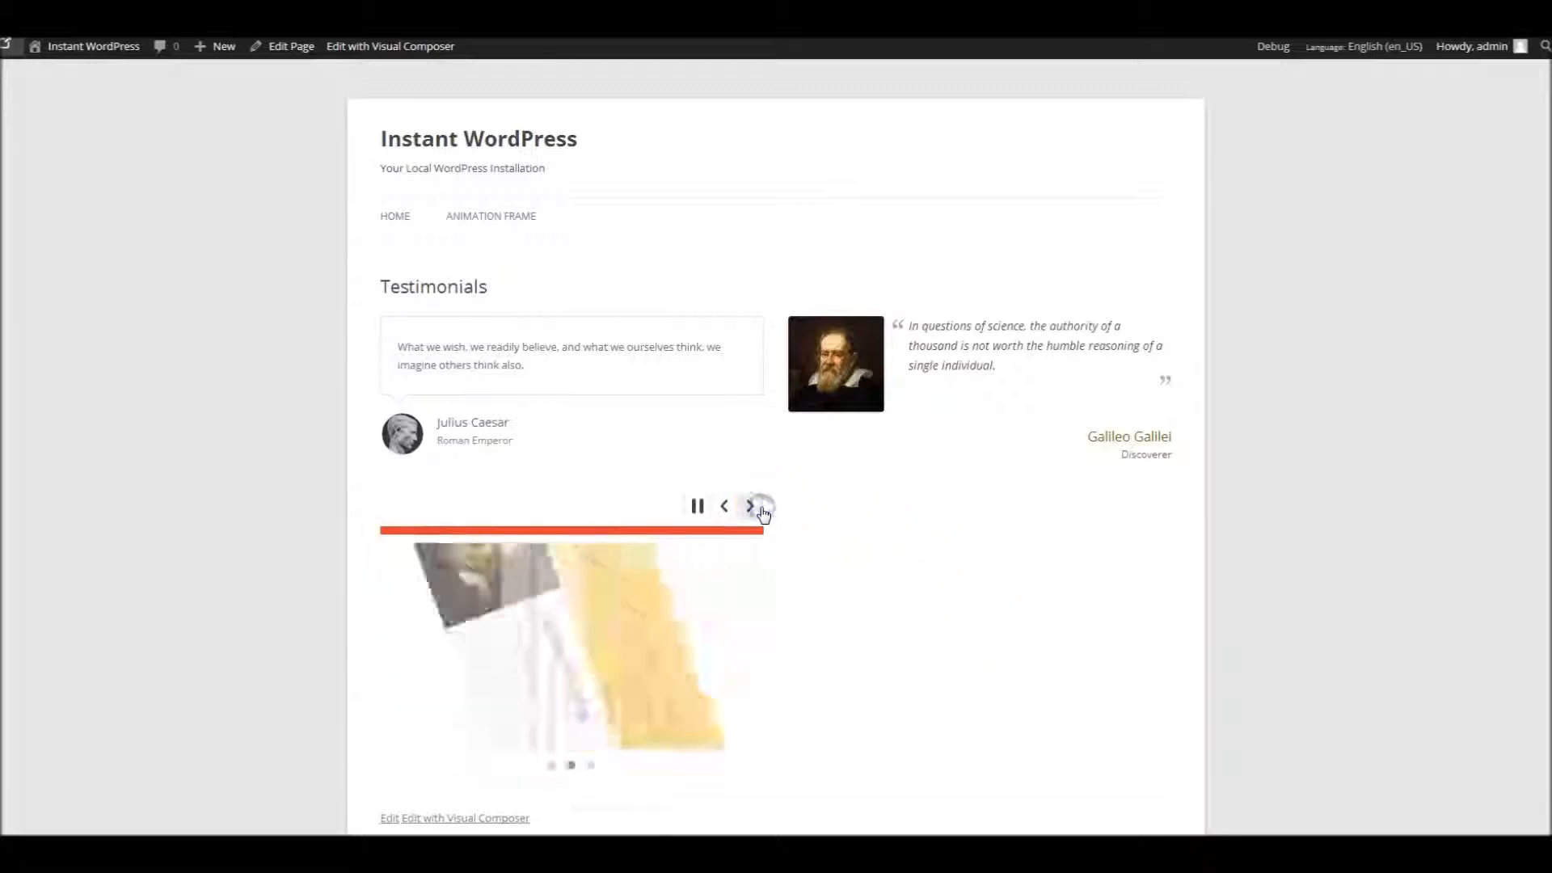
{"action": "left_click", "coordinate": [551, 785]}
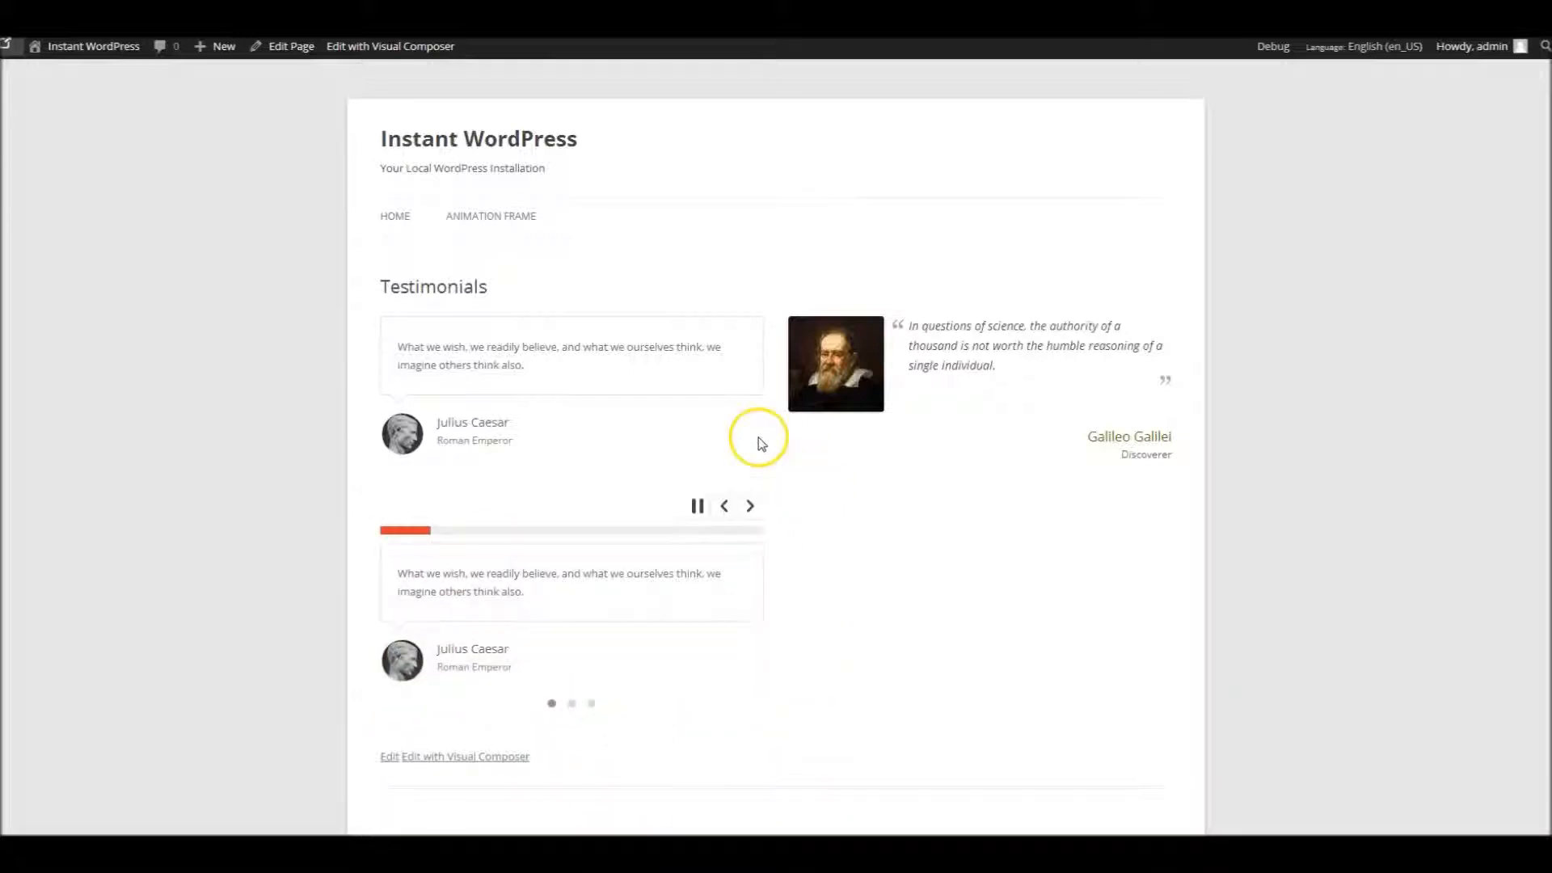
{"action": "left_click", "coordinate": [695, 506]}
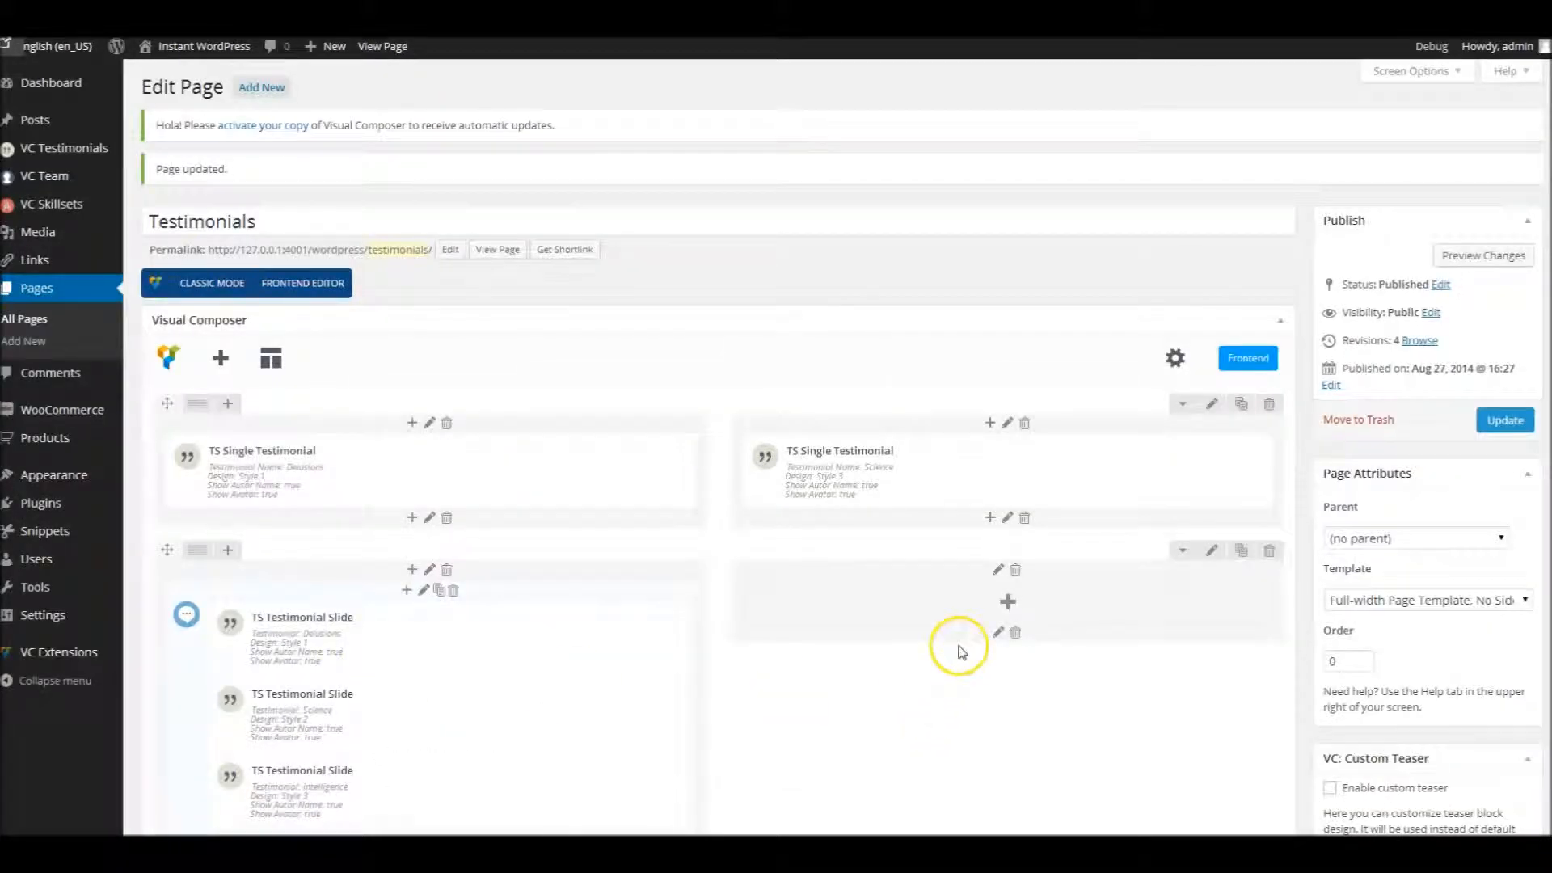
Add a TS Testimonials Slider 2 element from VC Extensions to the empty column of the second row.
{"action": "left_click", "coordinate": [1006, 602]}
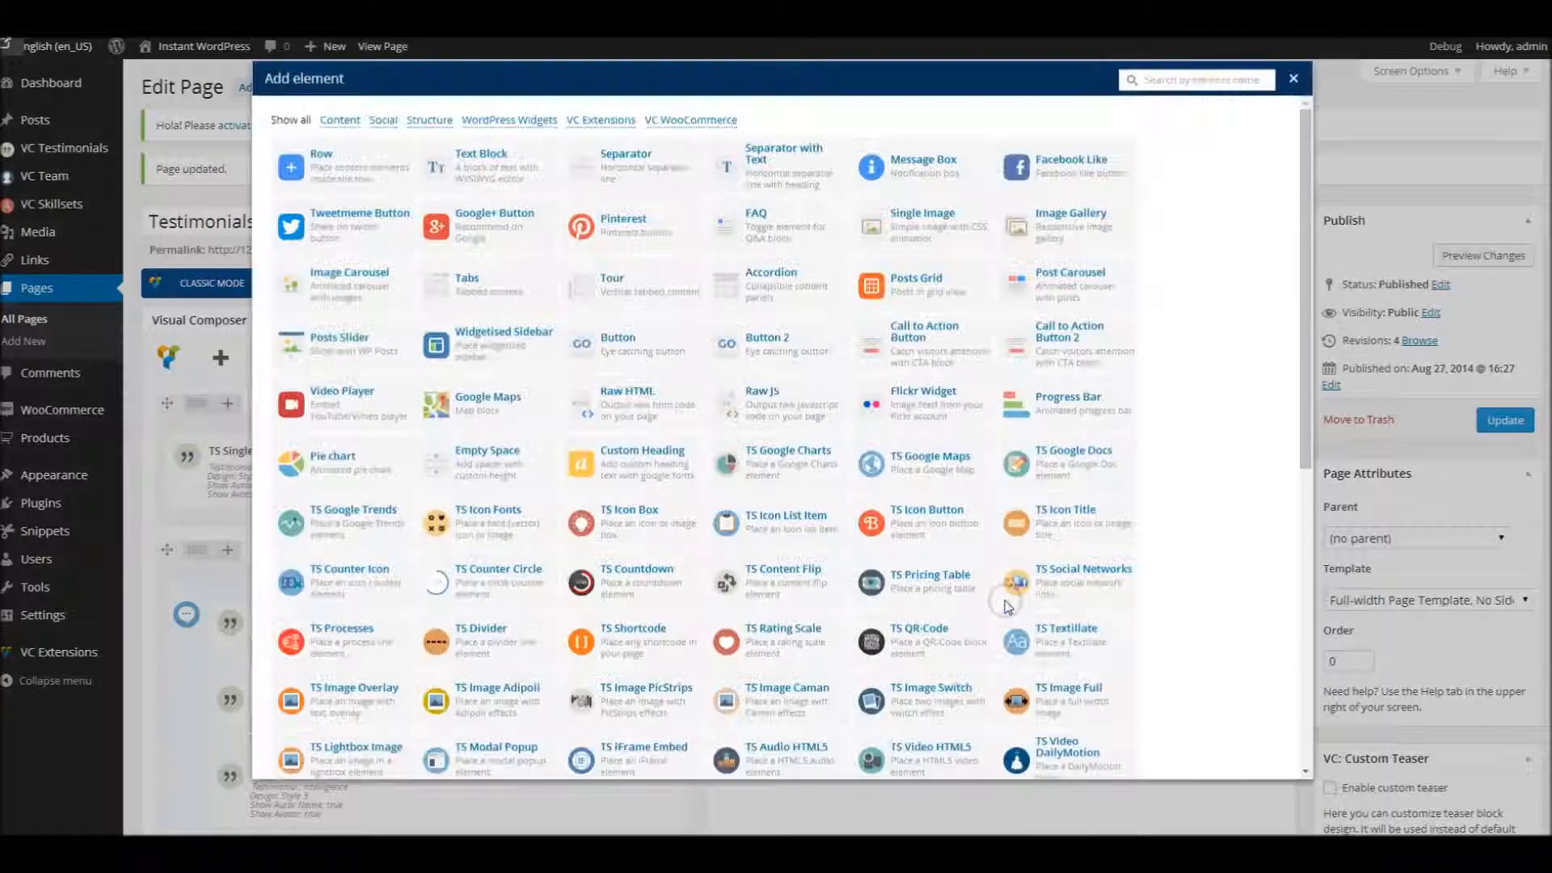
{"action": "left_click", "coordinate": [608, 121]}
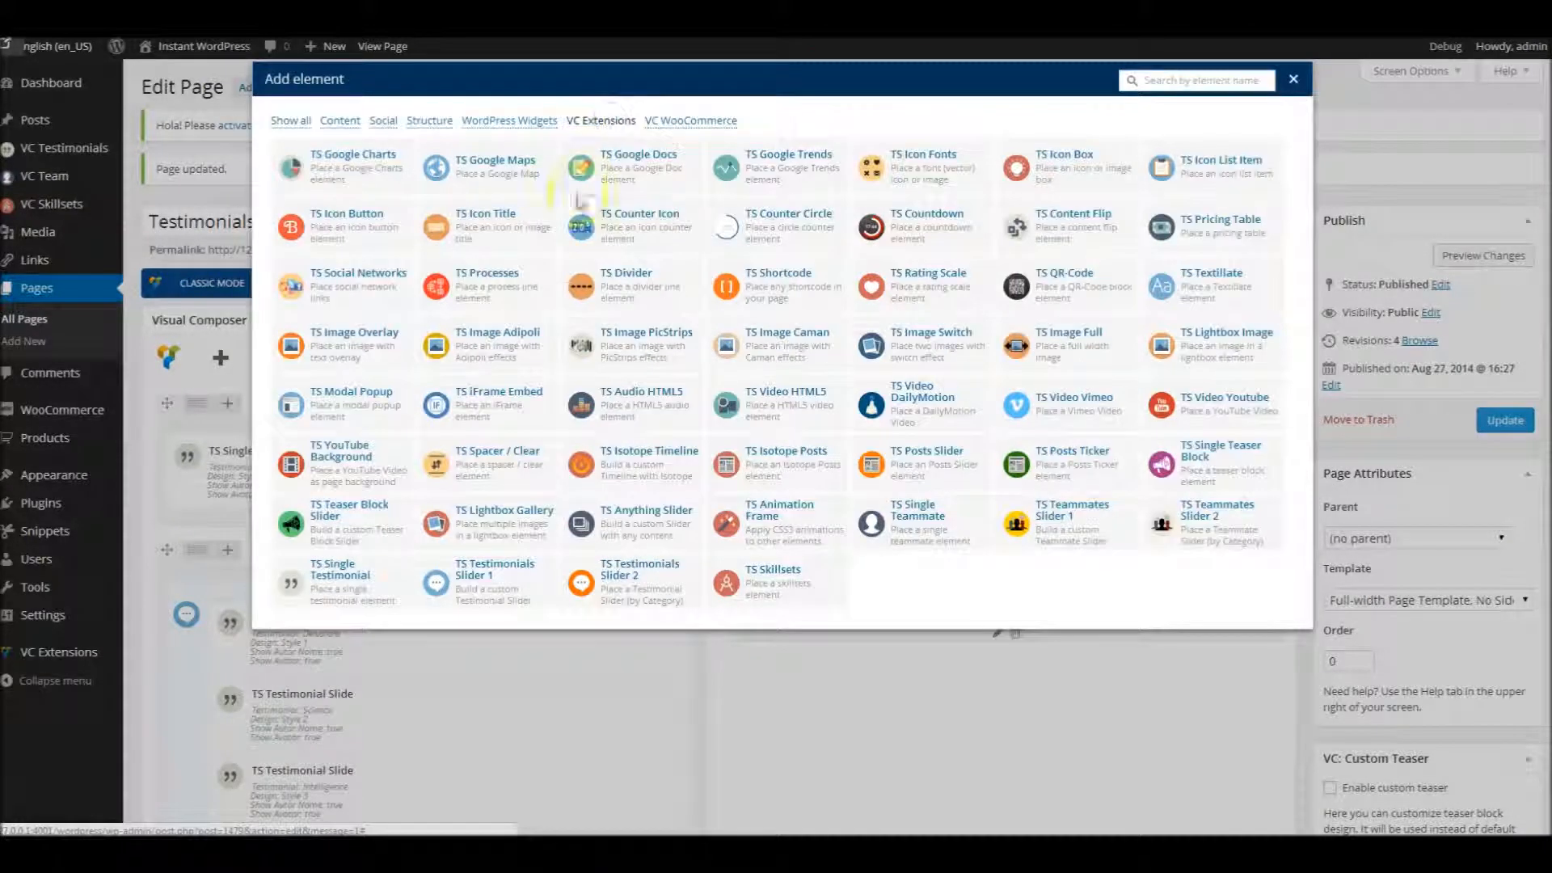
{"action": "left_click", "coordinate": [610, 580]}
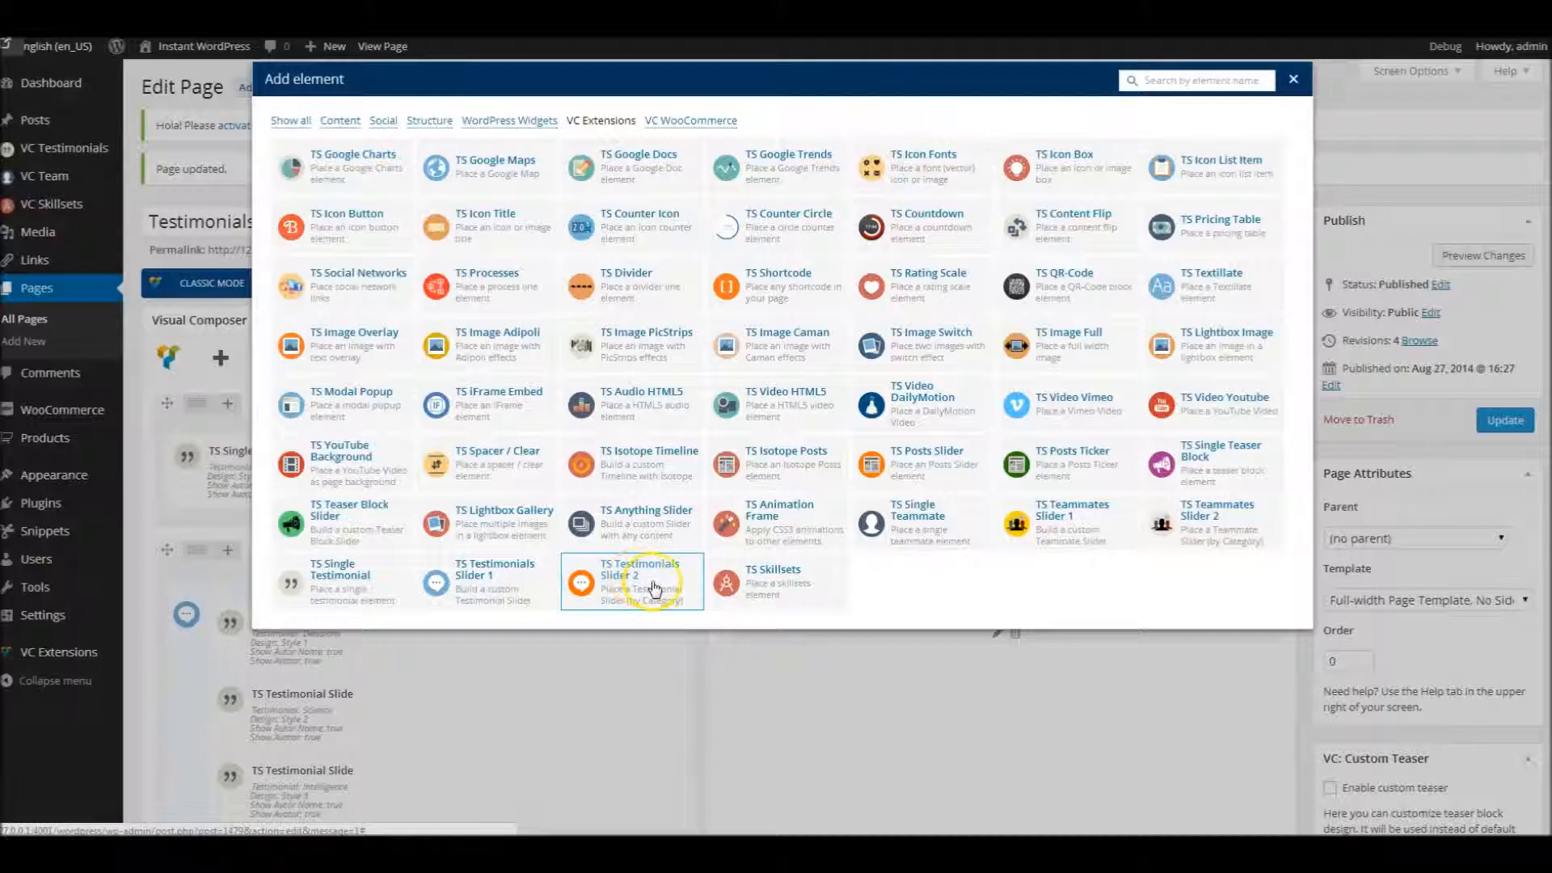
{"action": "left_click", "coordinate": [655, 588]}
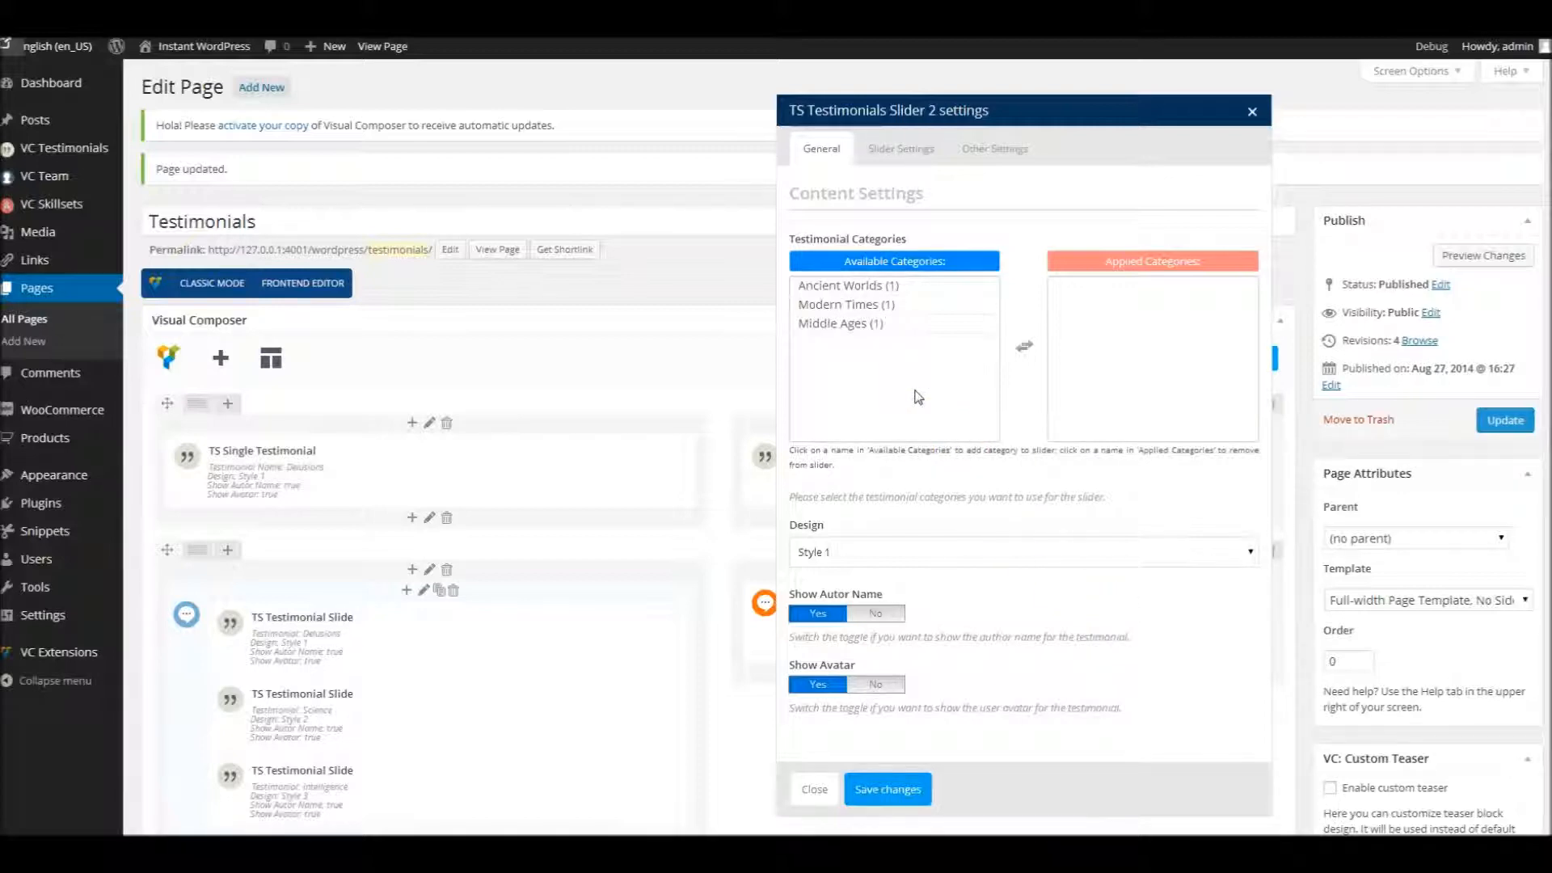
Apply the Ancient Worlds and Middle Ages categories to the category slider and keep its design at Style 1.
{"action": "left_click", "coordinate": [897, 287]}
{"action": "left_click", "coordinate": [893, 304]}
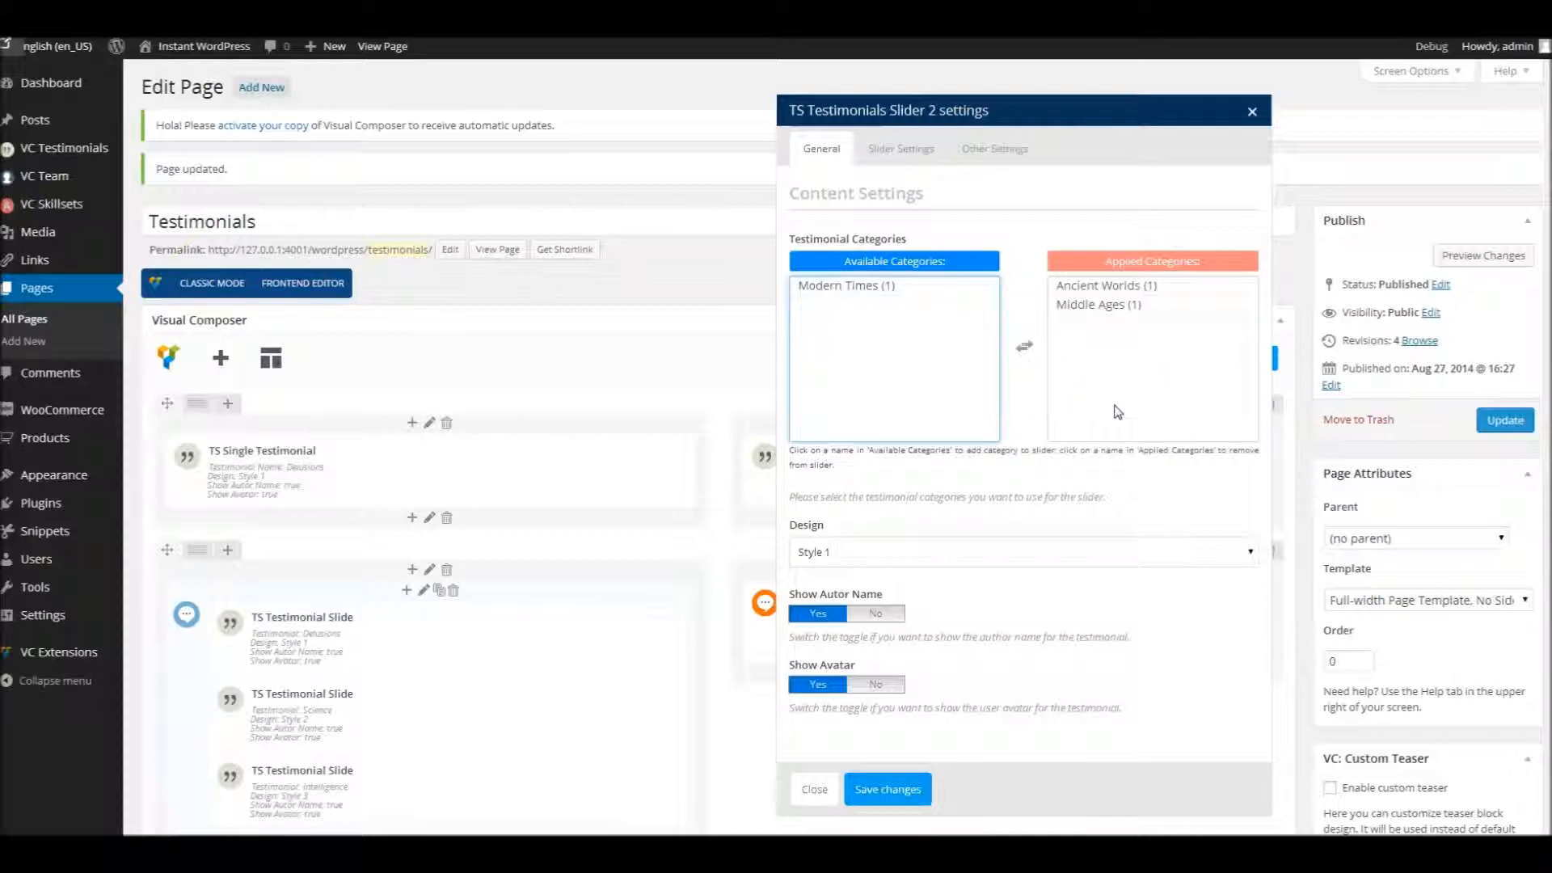
{"action": "left_click", "coordinate": [984, 556]}
{"action": "left_click", "coordinate": [984, 556]}
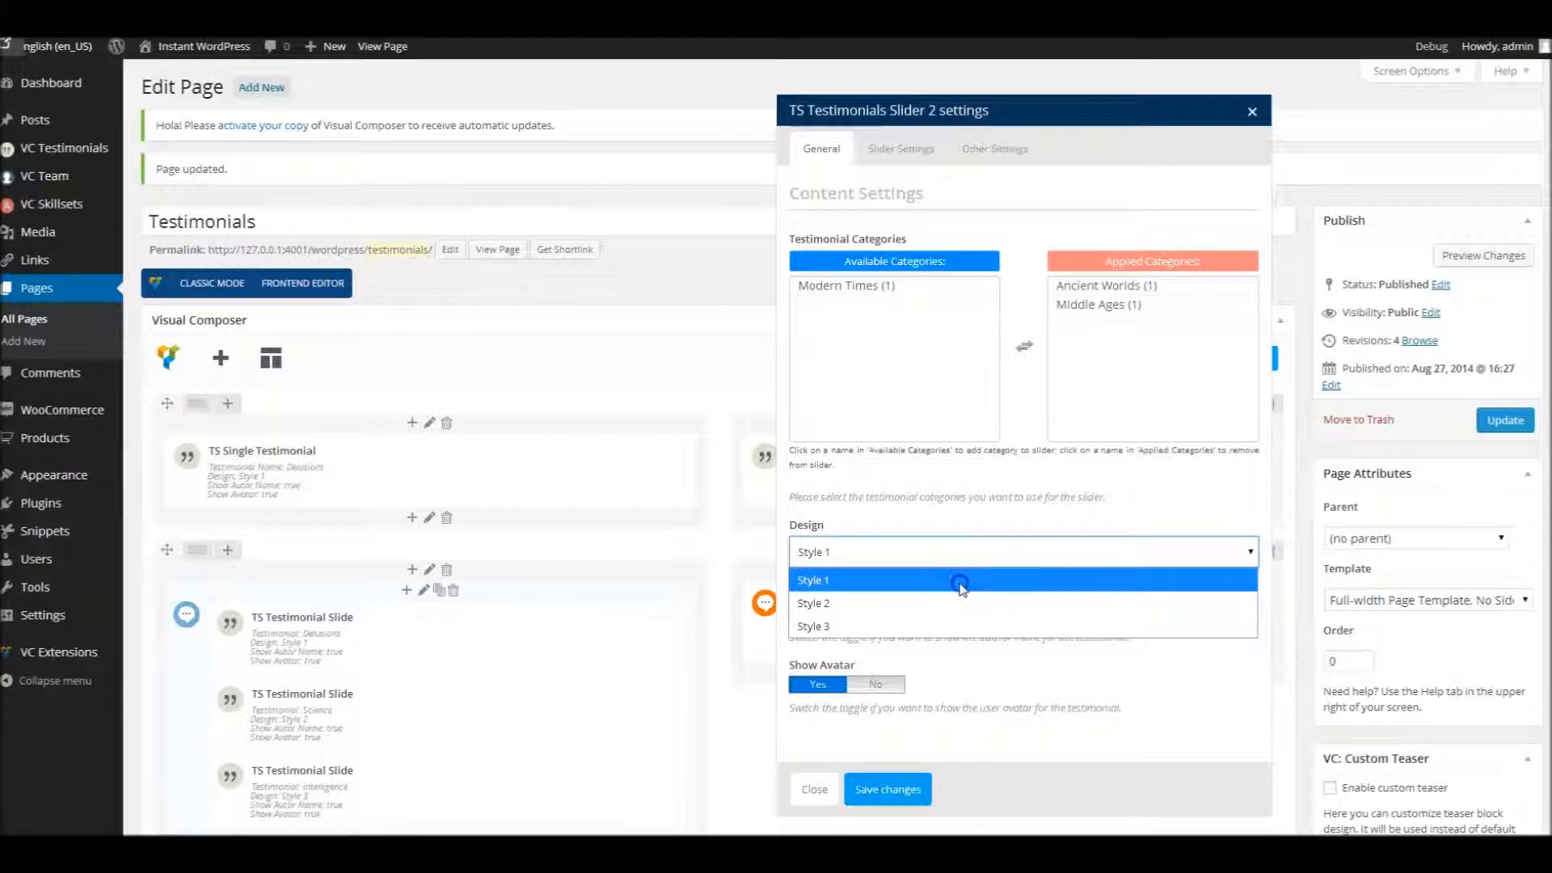
{"action": "left_click", "coordinate": [960, 582]}
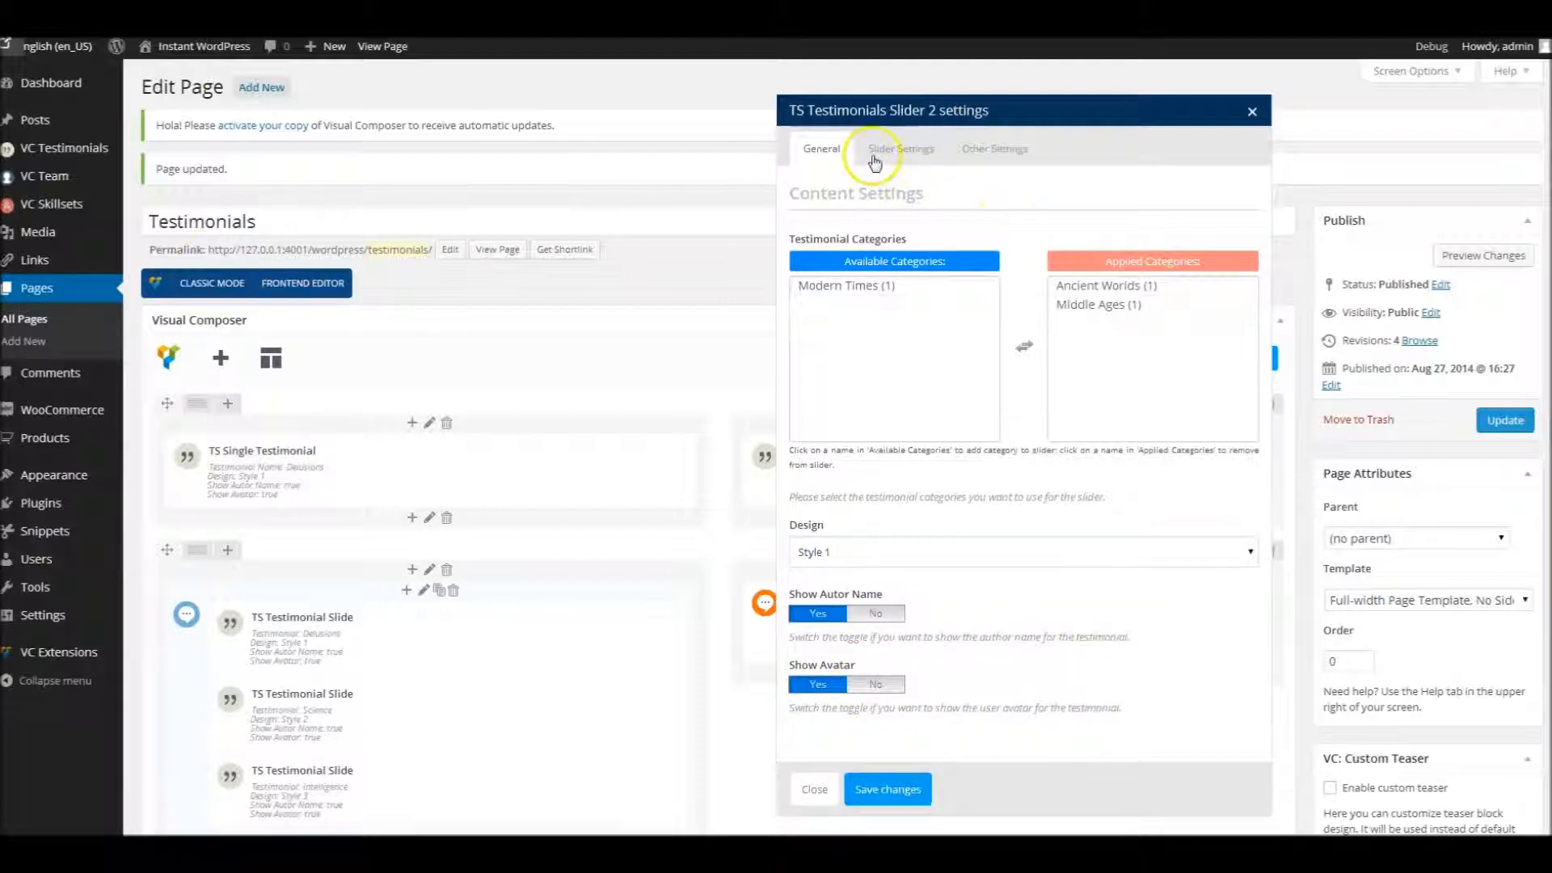
Review the category slider's animation and playback settings, save the element and update the Testimonials page.
{"action": "left_click", "coordinate": [902, 149]}
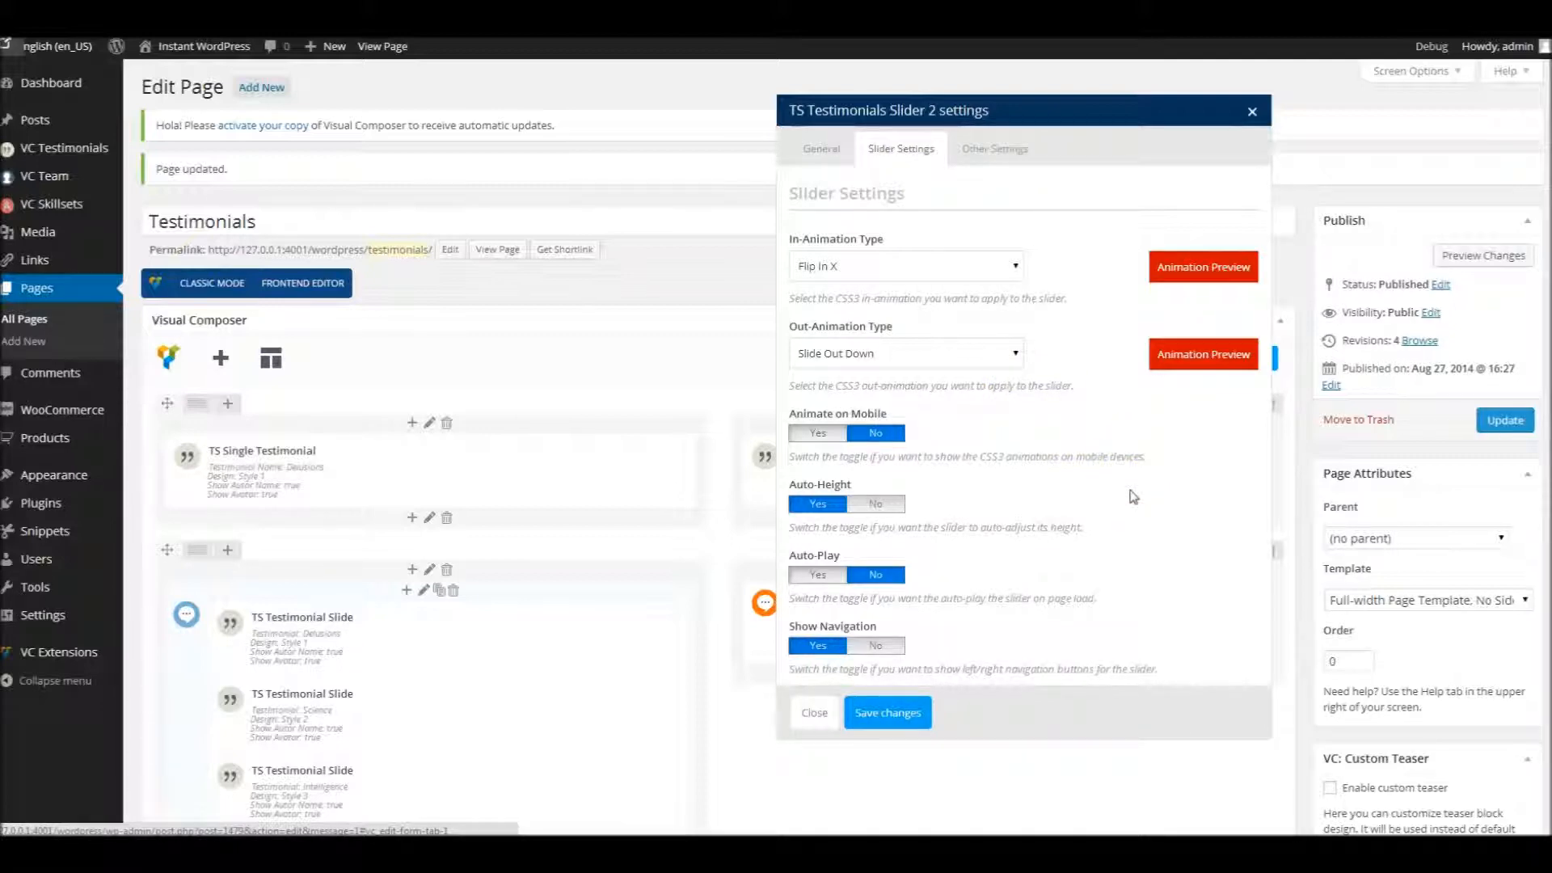
{"action": "left_click", "coordinate": [893, 715]}
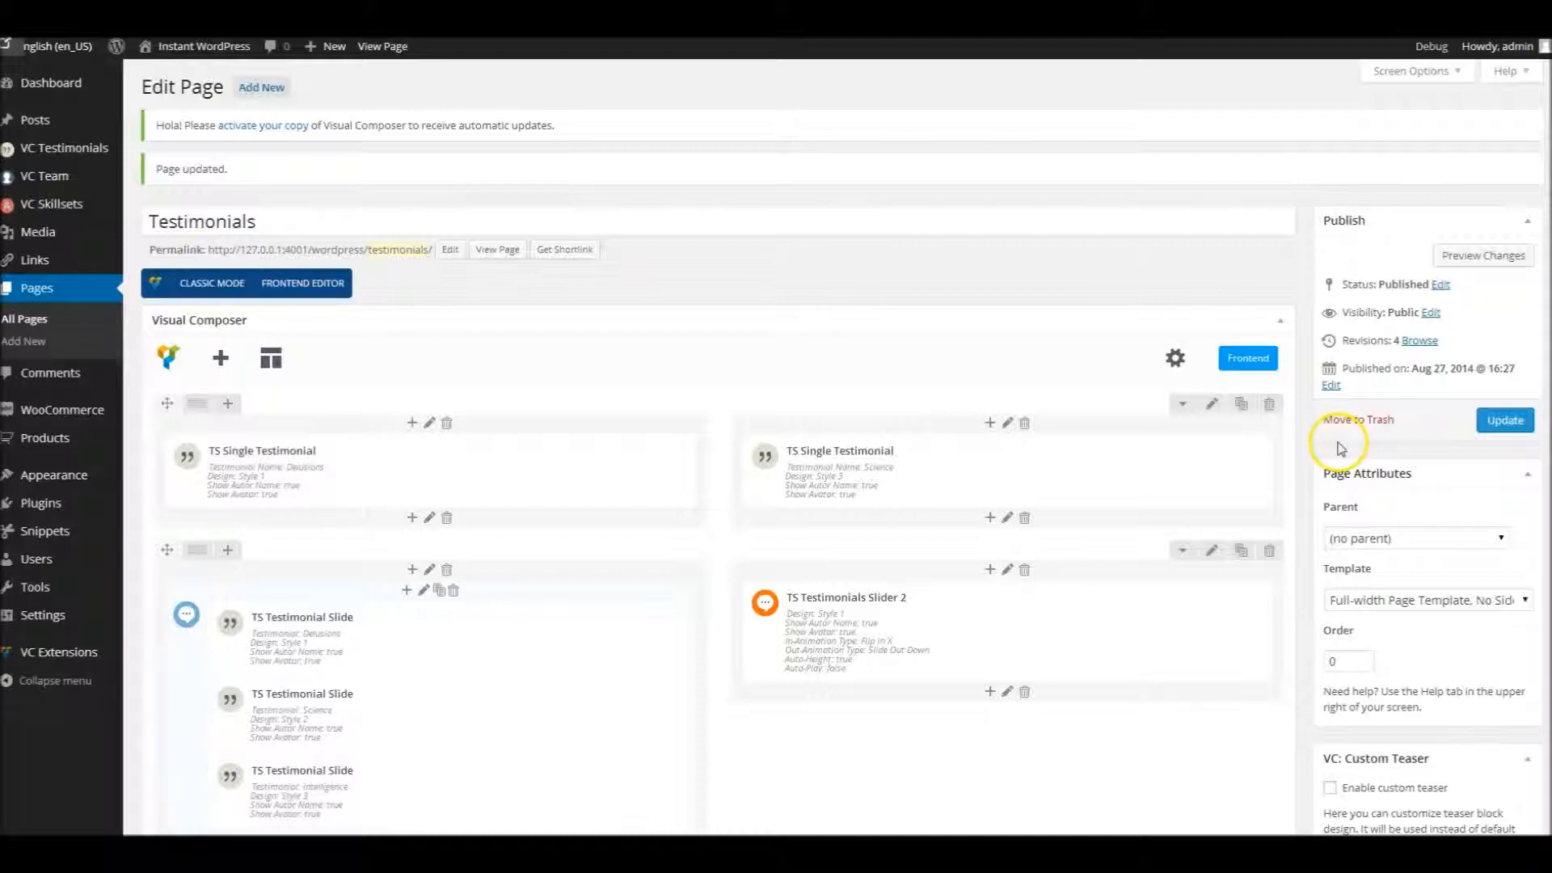
{"action": "left_click", "coordinate": [1507, 421]}
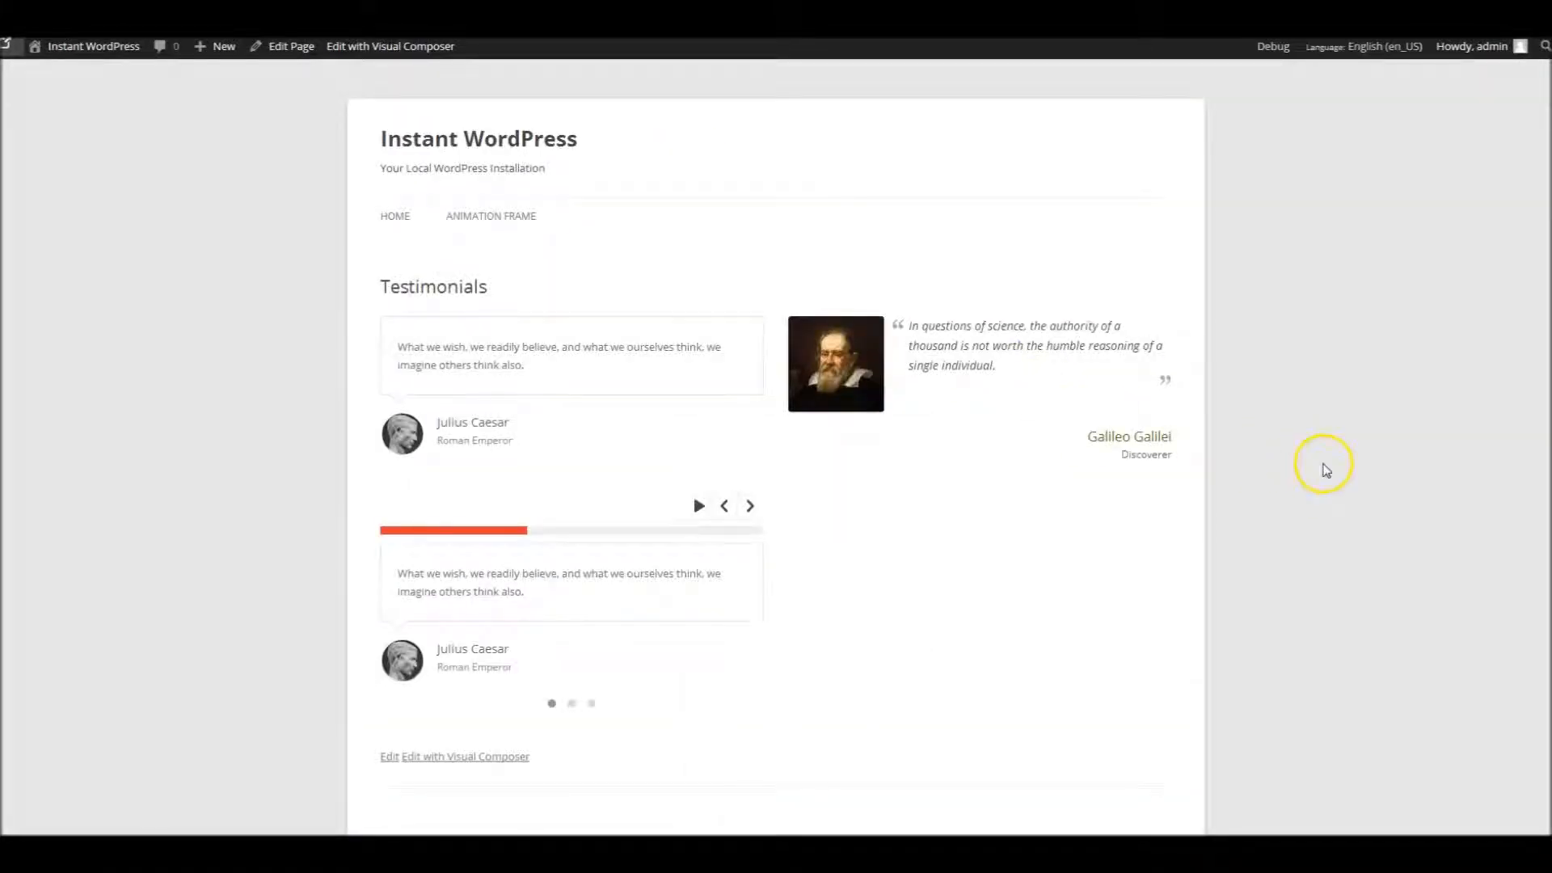
Reload the live Testimonials page, pause the auto-playing slider and advance the category slider through its testimonials.
{"action": "key", "text": "F5"}
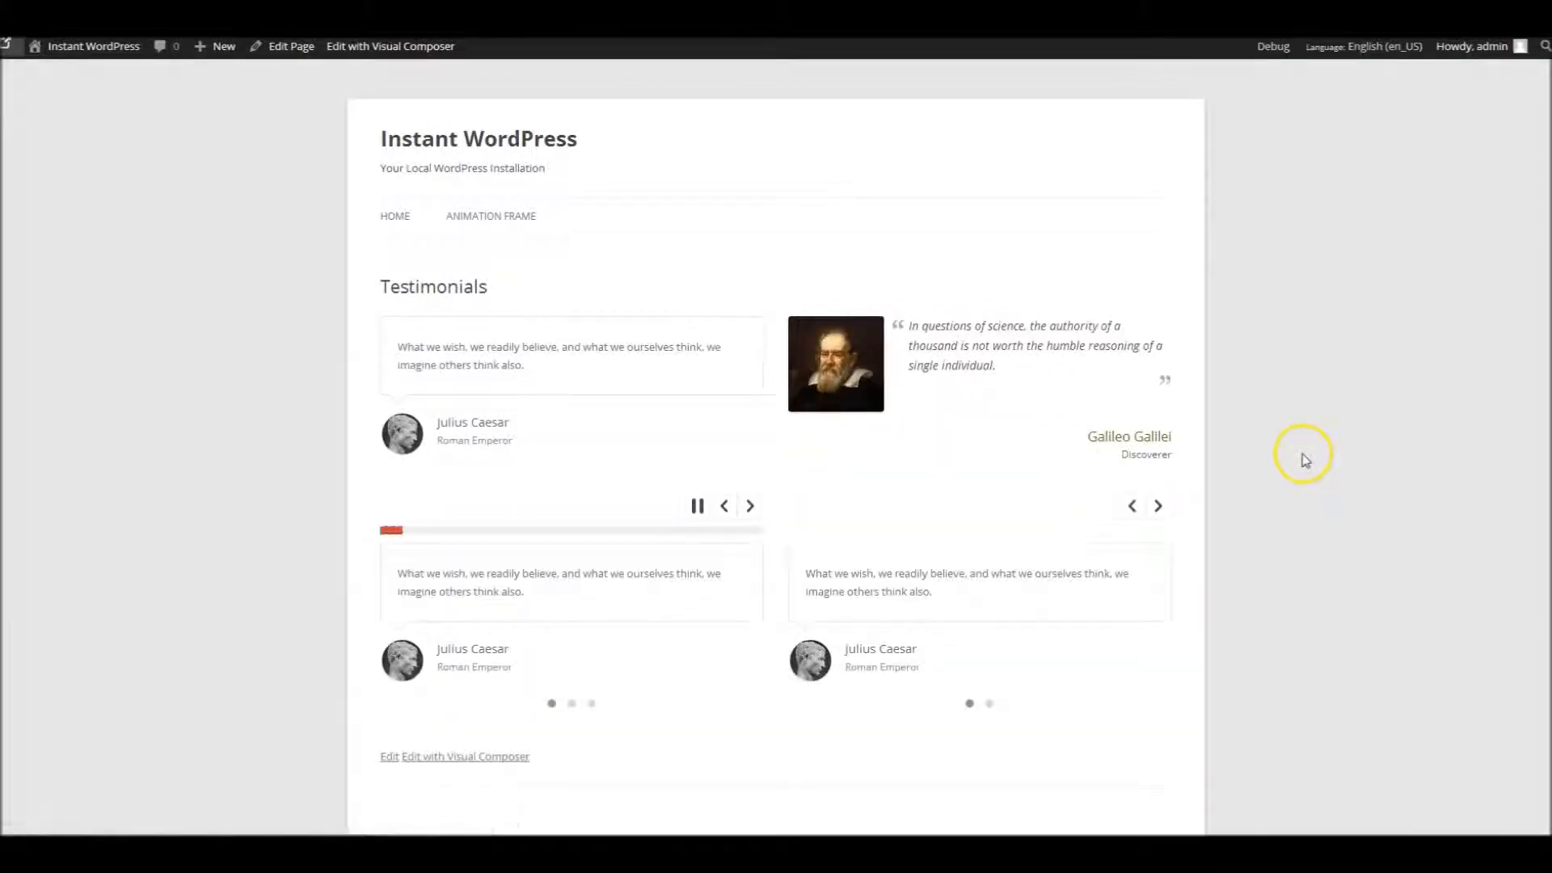
{"action": "scroll", "coordinate": [1311, 507], "scroll_direction": "down", "scroll_amount": 2}
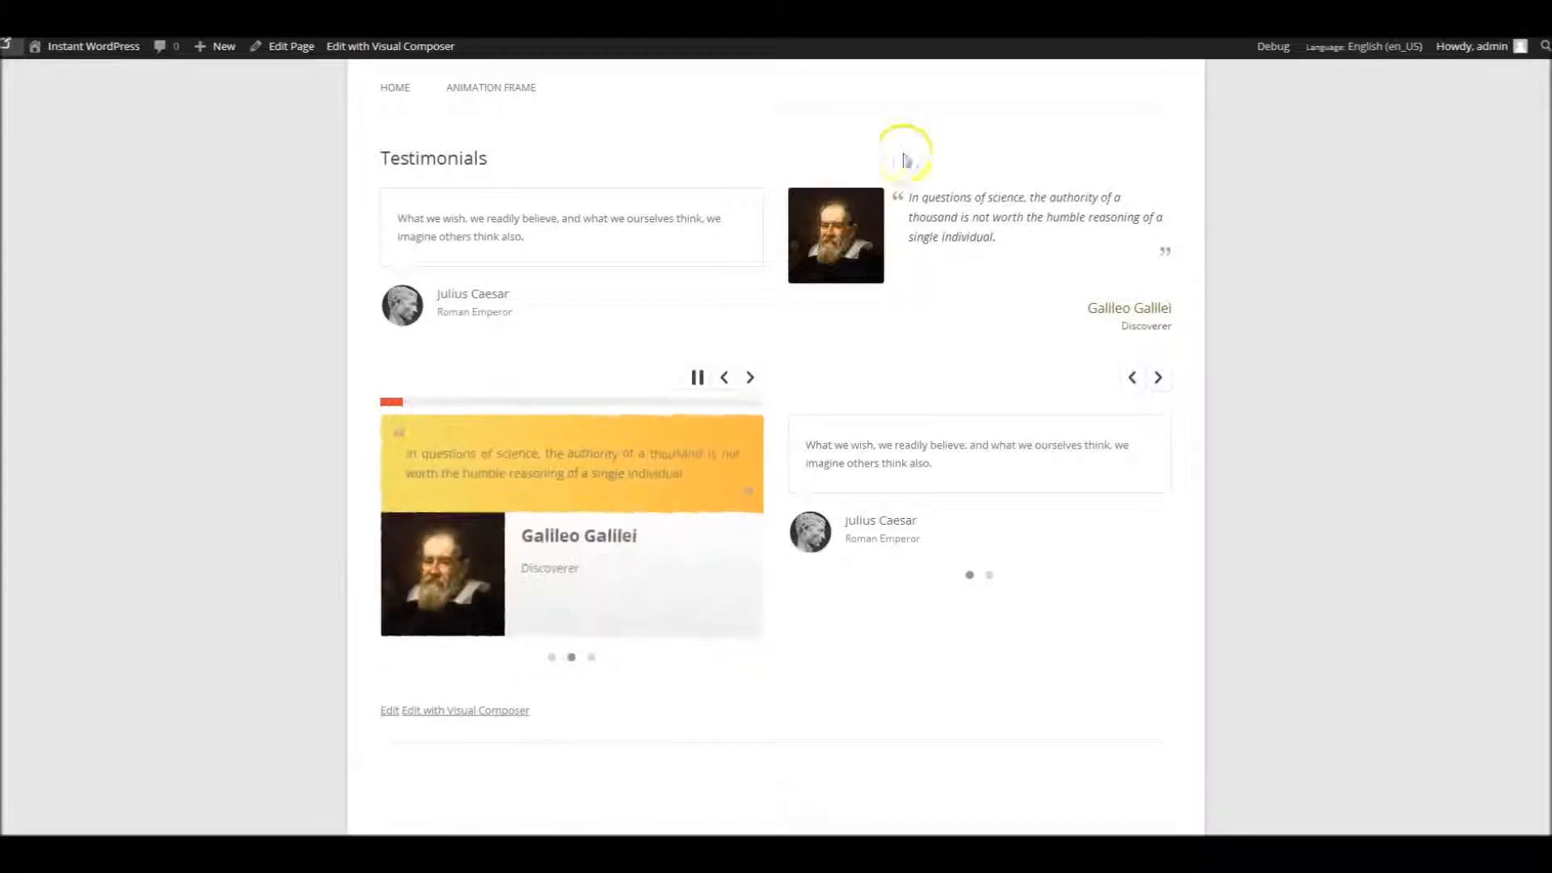
{"action": "left_click", "coordinate": [695, 376]}
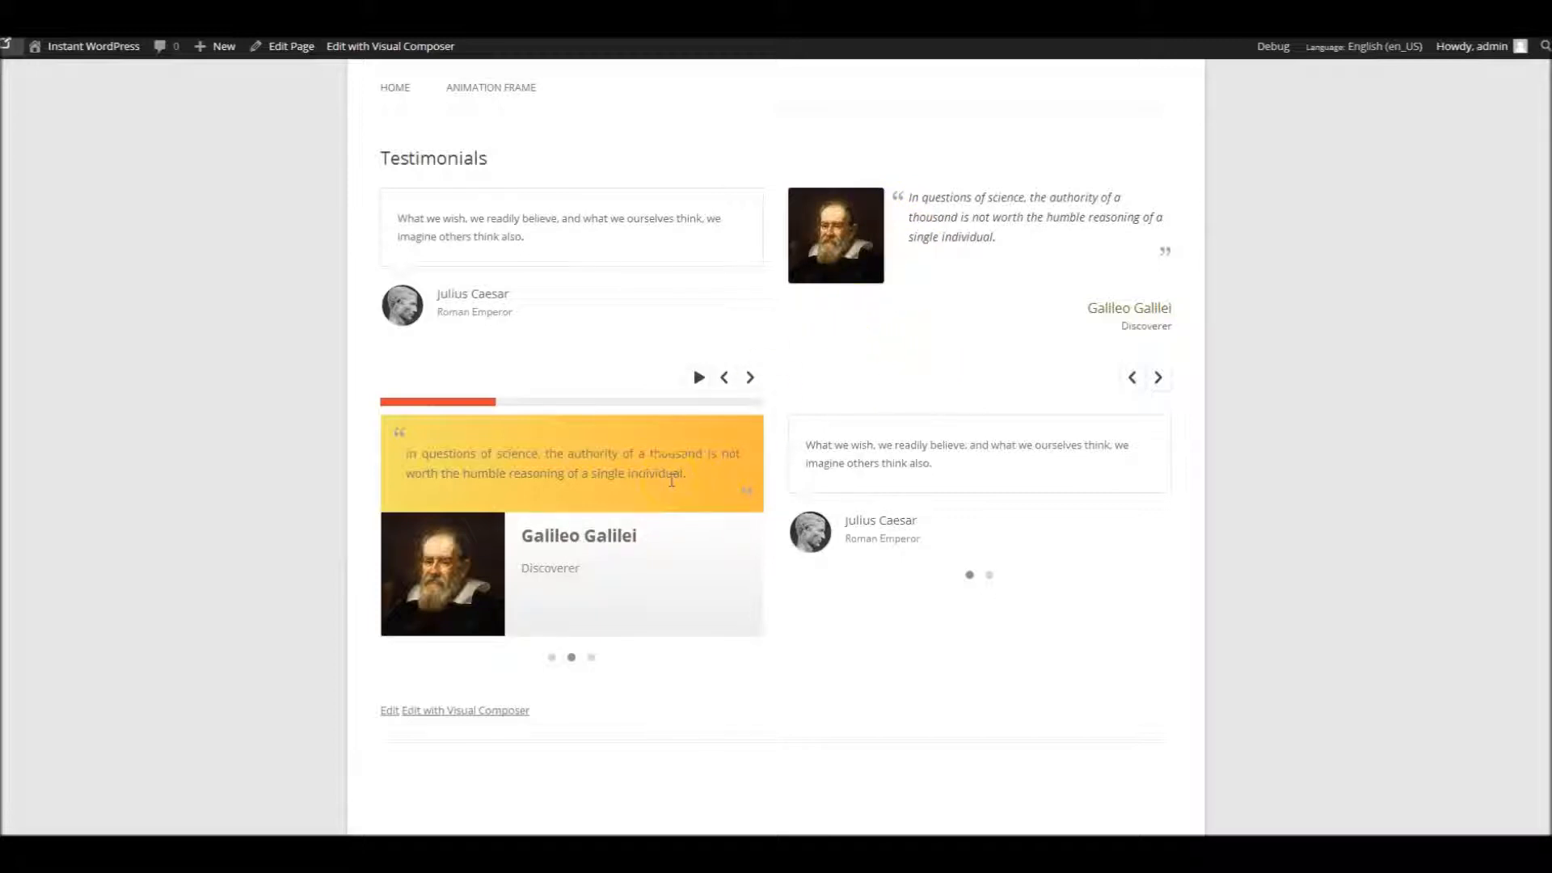
{"action": "left_click", "coordinate": [910, 537]}
{"action": "left_click", "coordinate": [1023, 527]}
{"action": "left_click", "coordinate": [1157, 377]}
{"action": "left_click", "coordinate": [1157, 377]}
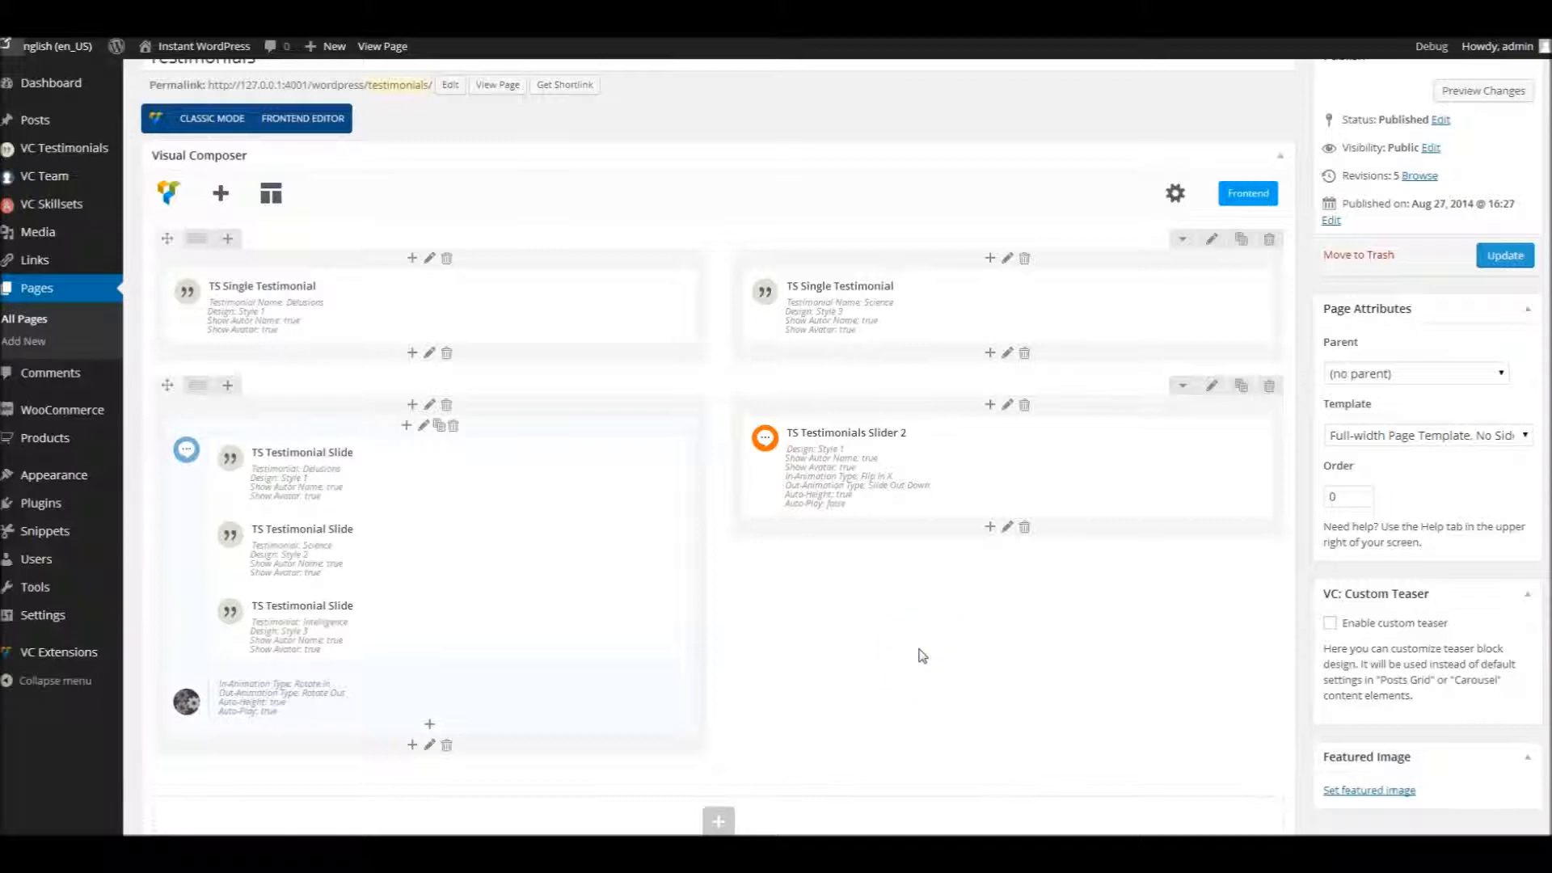
{"action": "mouse_move", "coordinate": [347, 451]}
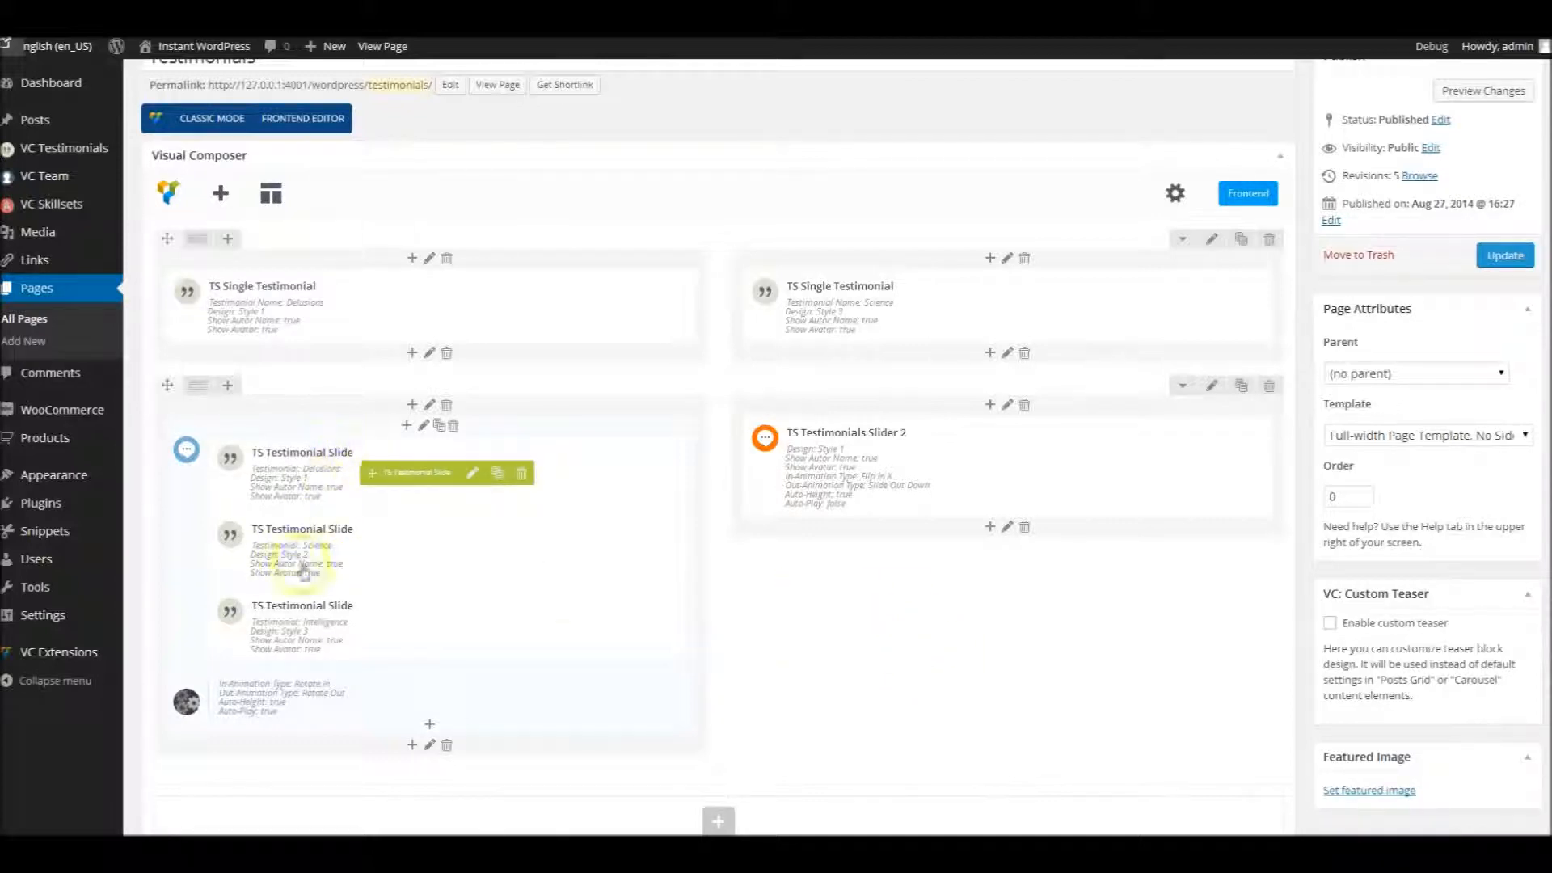
{"action": "mouse_move", "coordinate": [400, 616]}
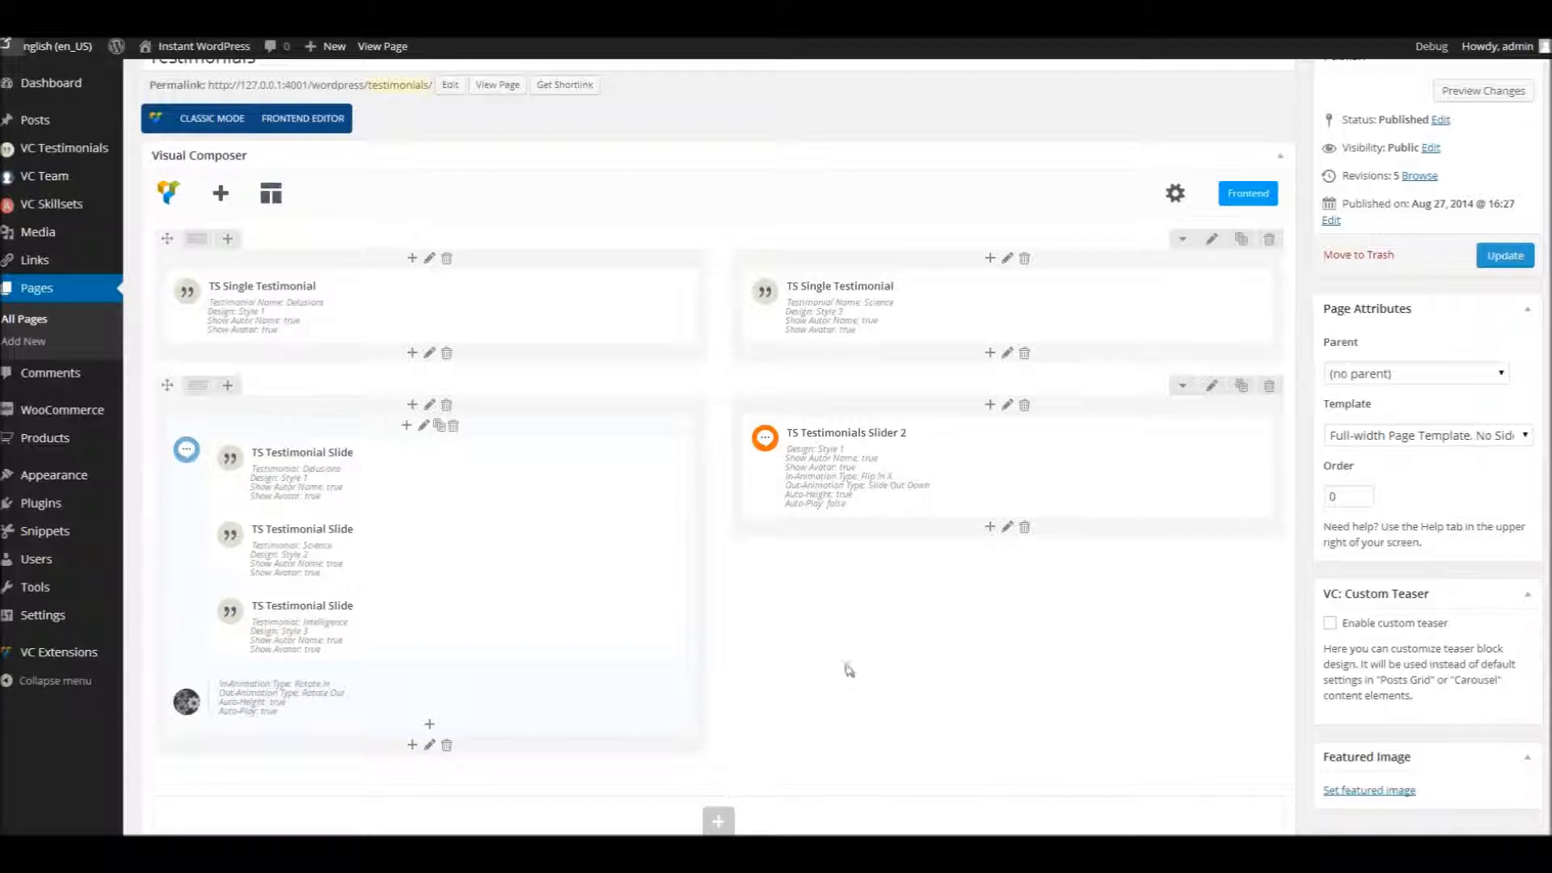
{"action": "mouse_move", "coordinate": [639, 563]}
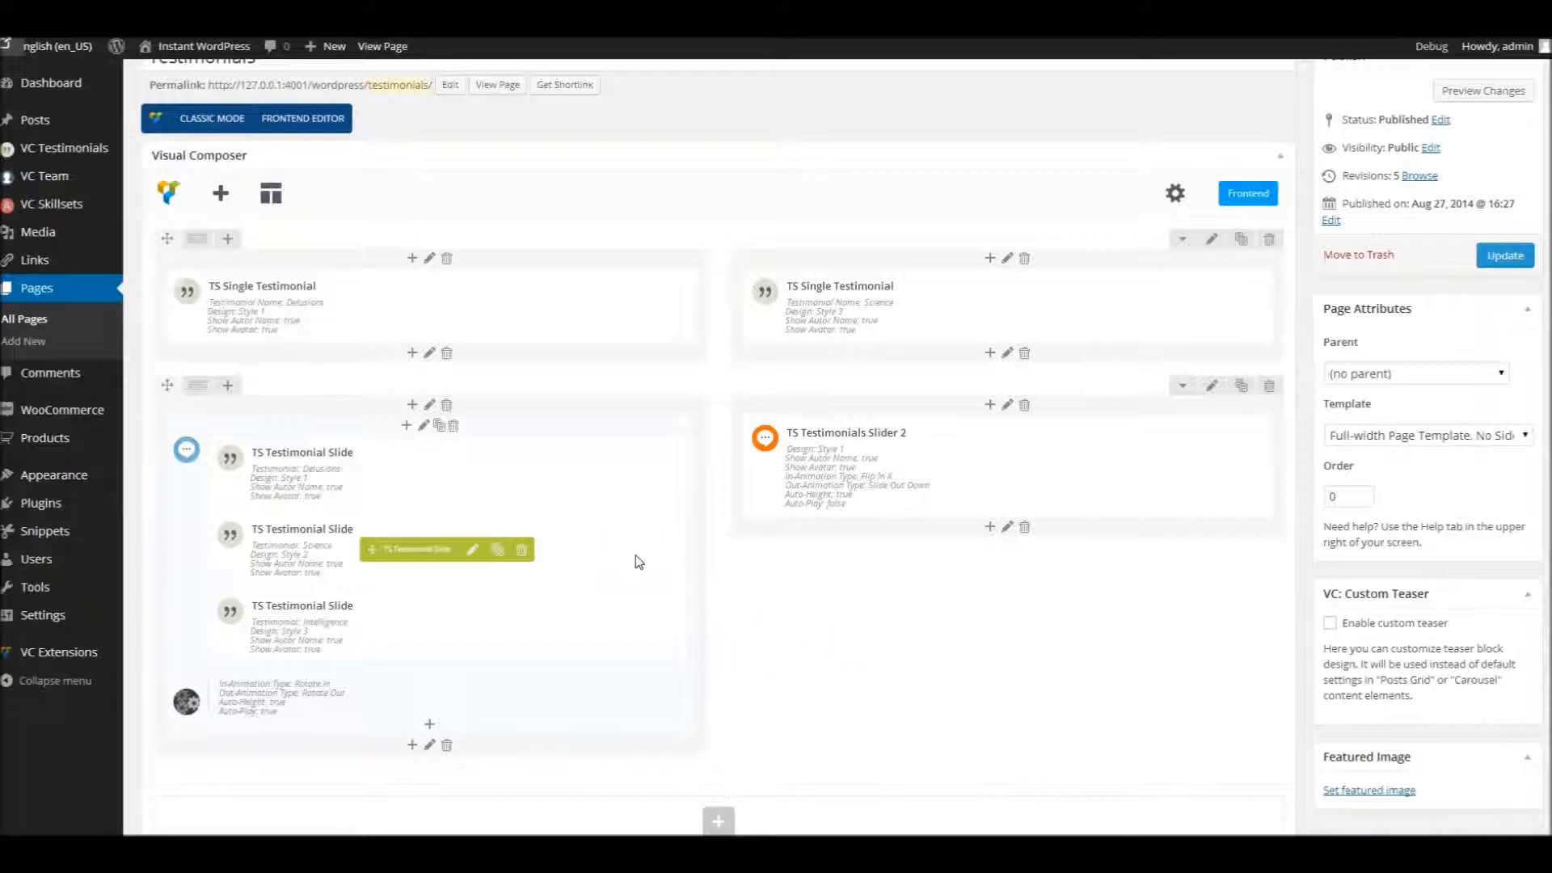